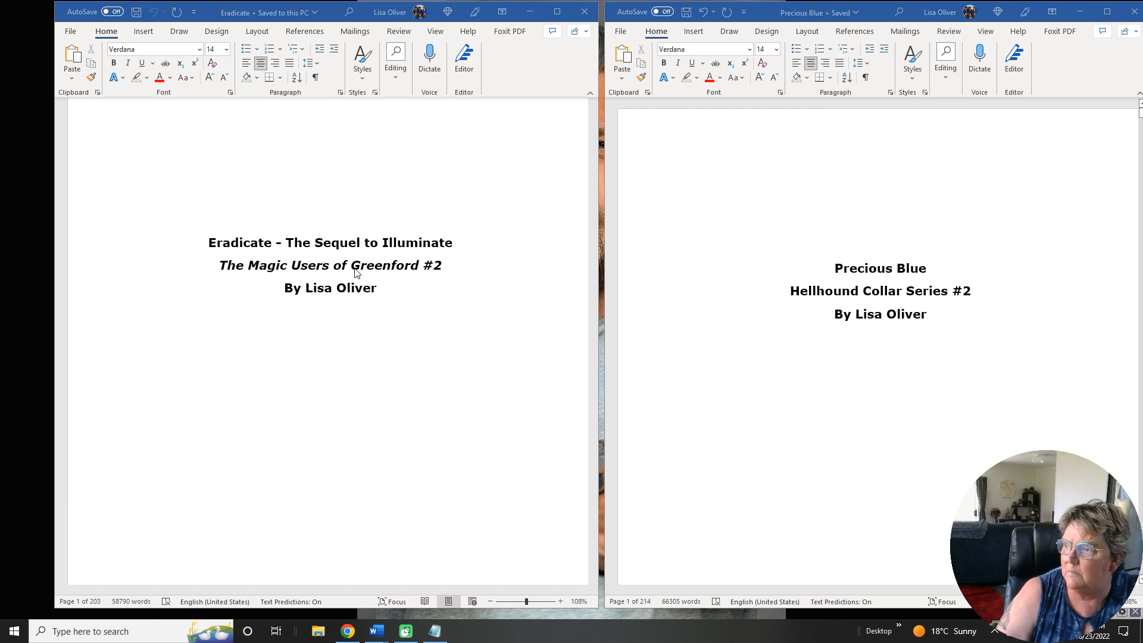
Examine the title page and opening chapter pages of the Precious Blue manuscript.
scroll(723, 238, down, 4)
scroll(724, 238, down, 20)
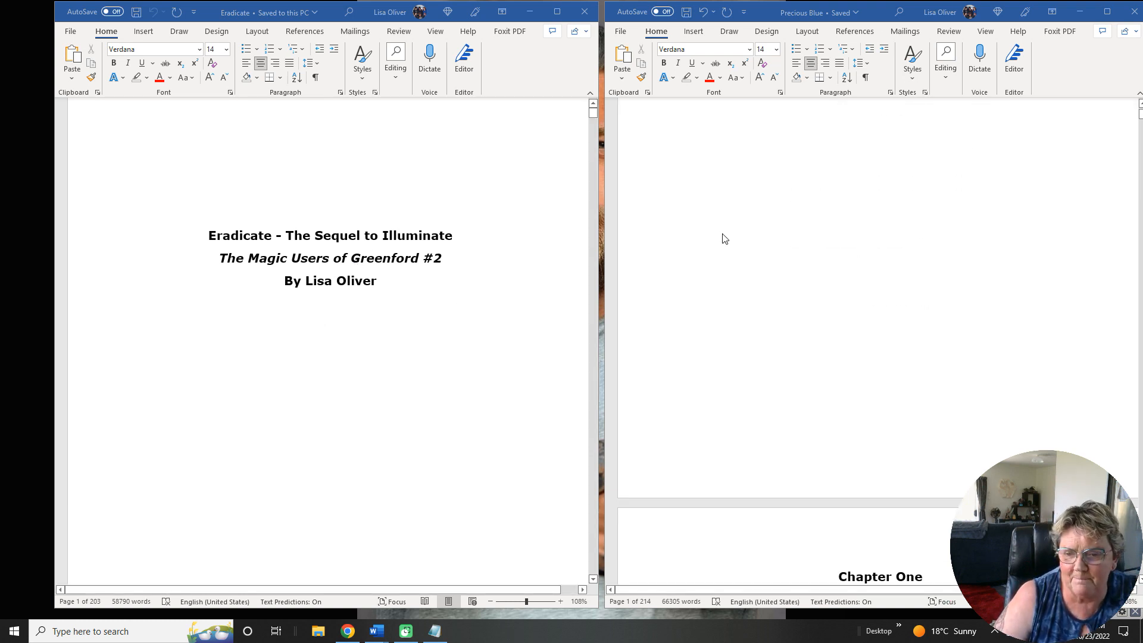
scroll(724, 238, down, 20)
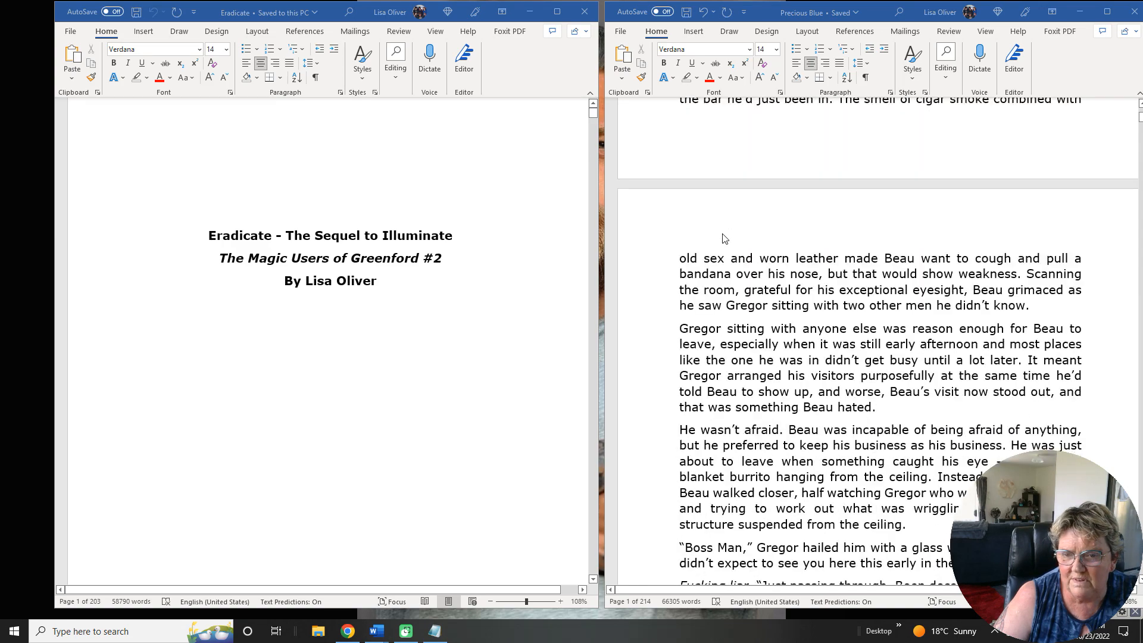
scroll(721, 248, up, 15)
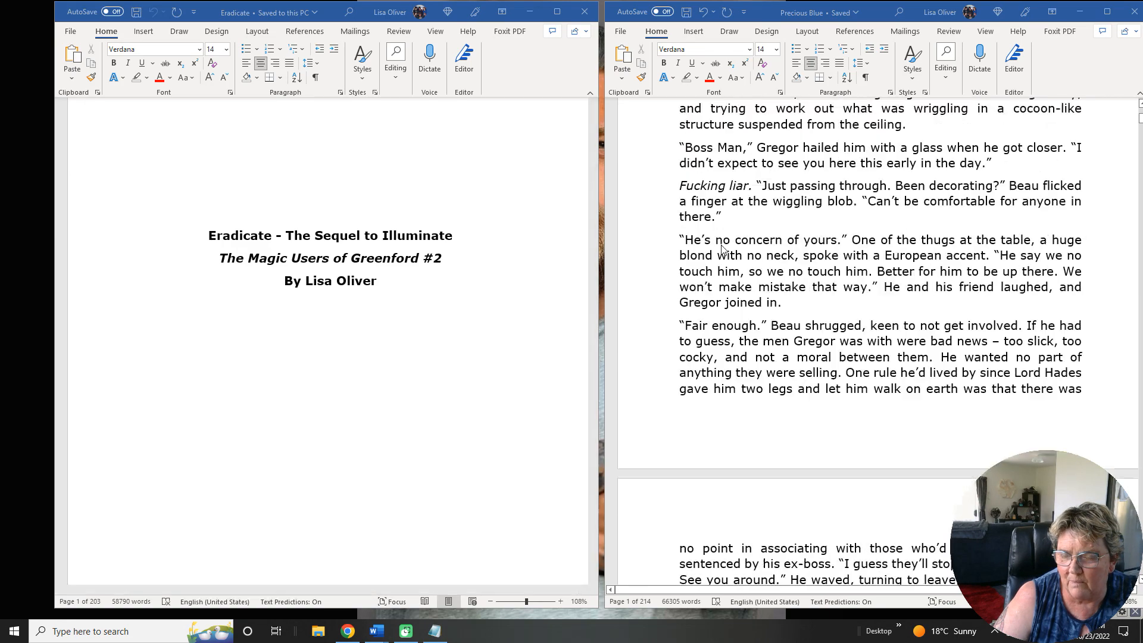
scroll(722, 249, up, 15)
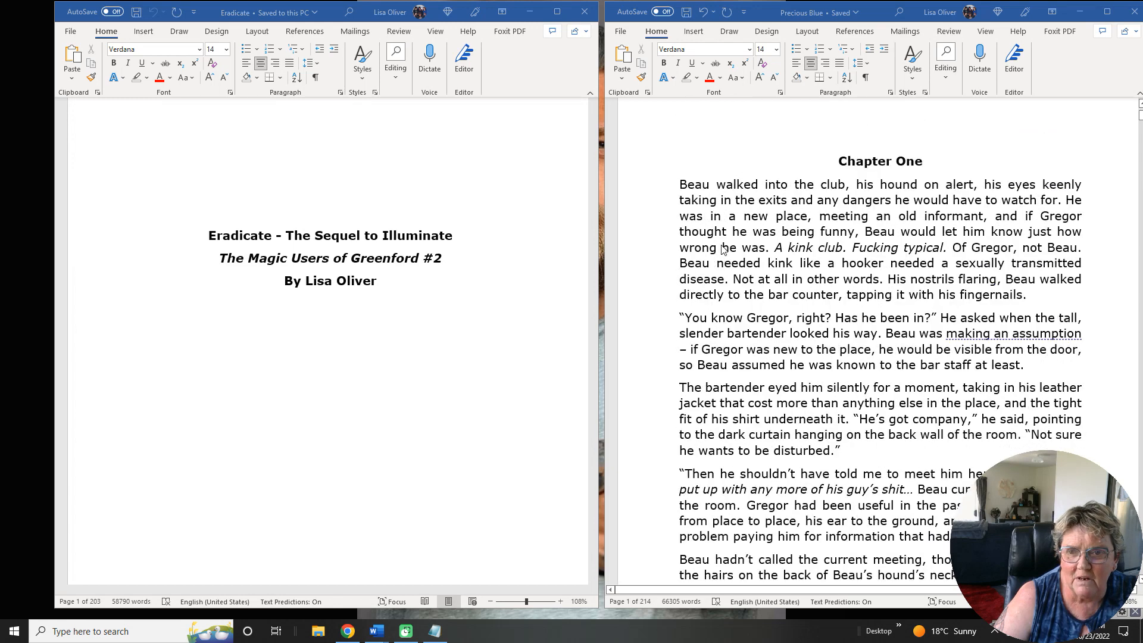
Review the front matter of the Eradicate document, from title and copyright pages through table of contents, dedication and prologue.
scroll(319, 288, down, 20)
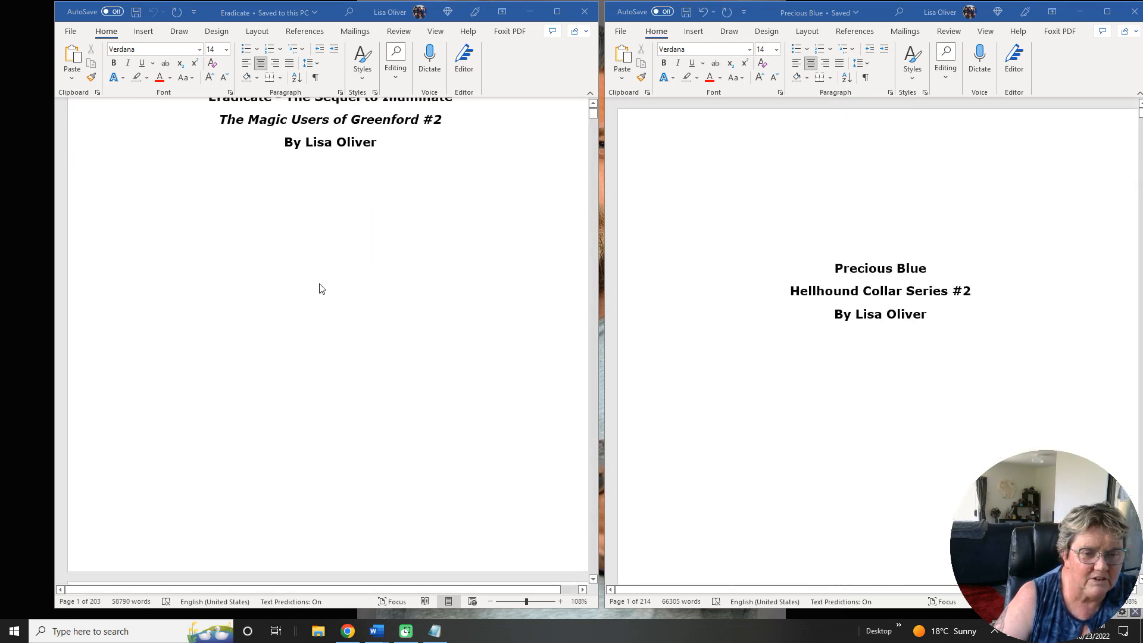
scroll(320, 288, down, 20)
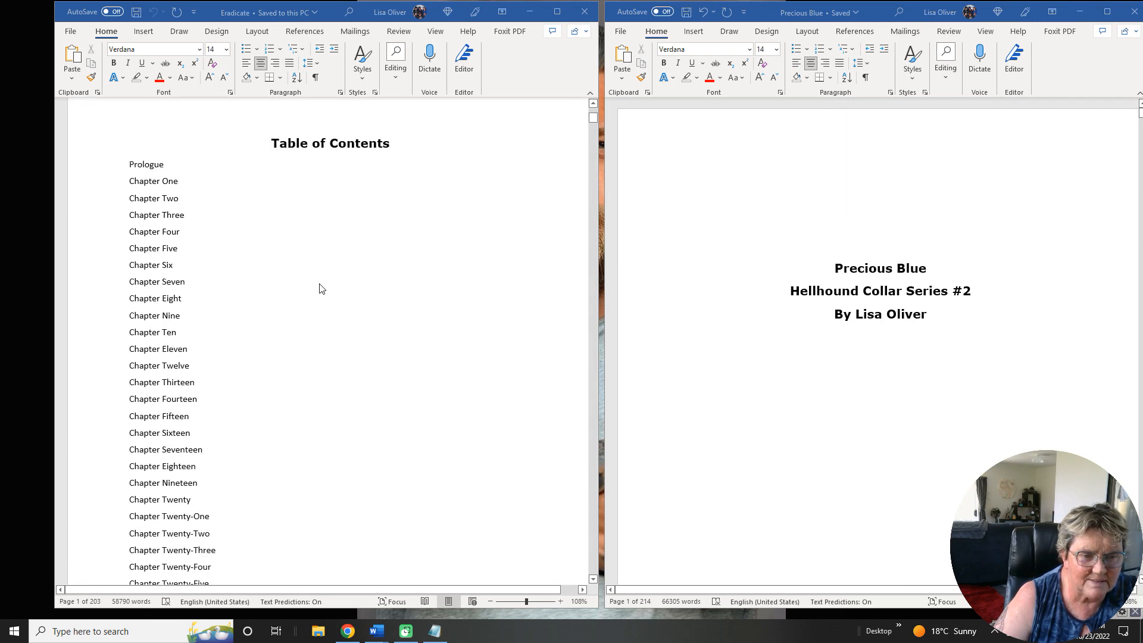
scroll(319, 288, down, 20)
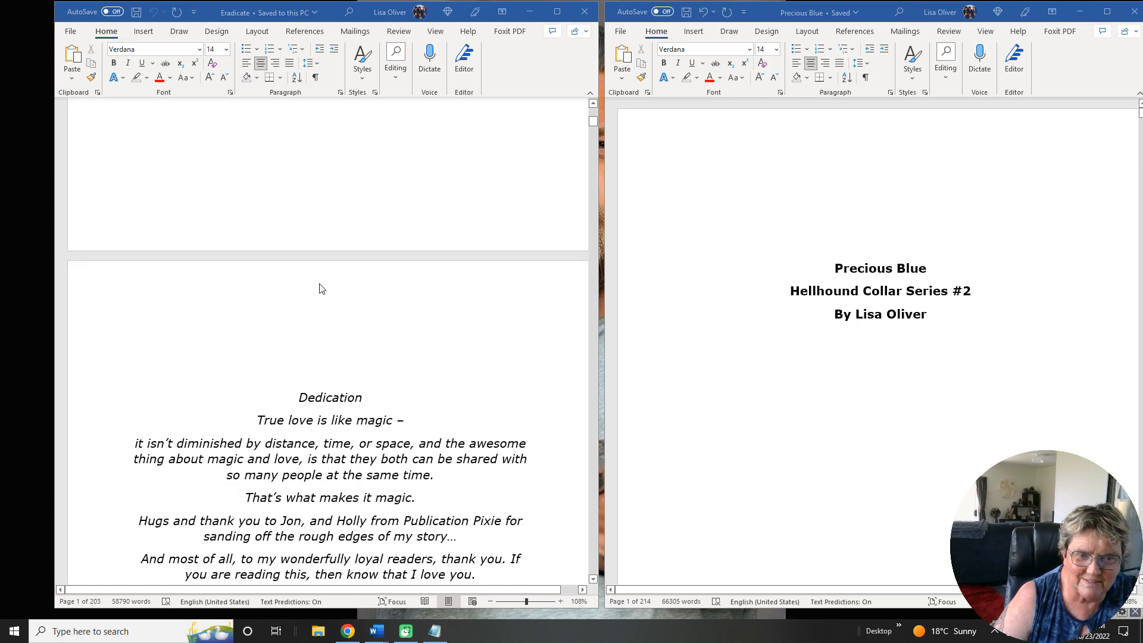
scroll(320, 288, down, 20)
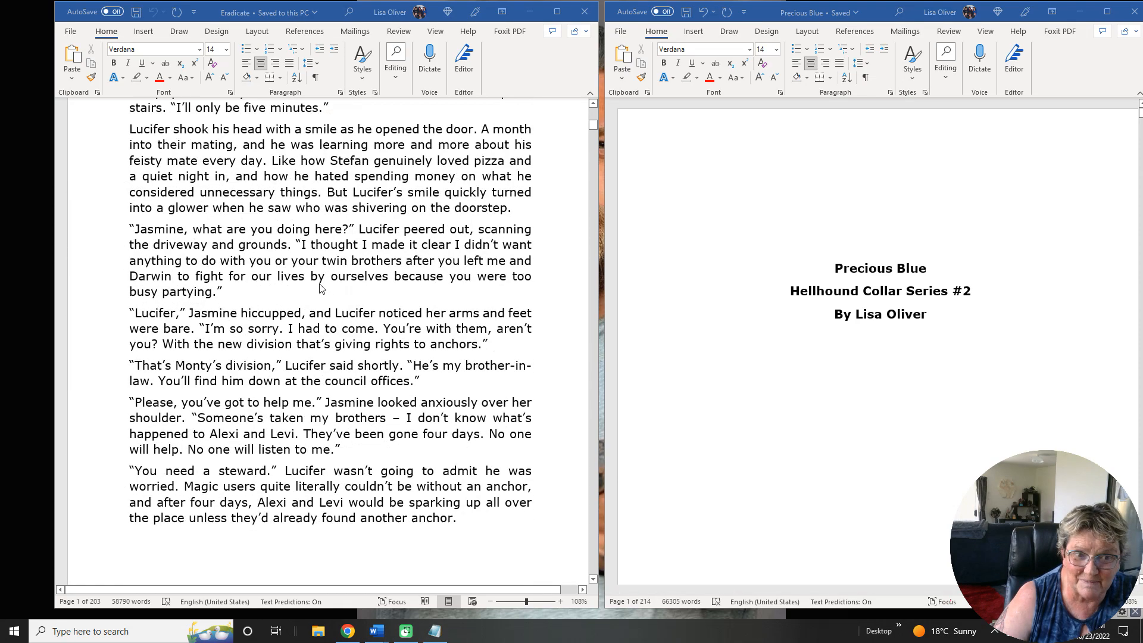
scroll(320, 288, up, 15)
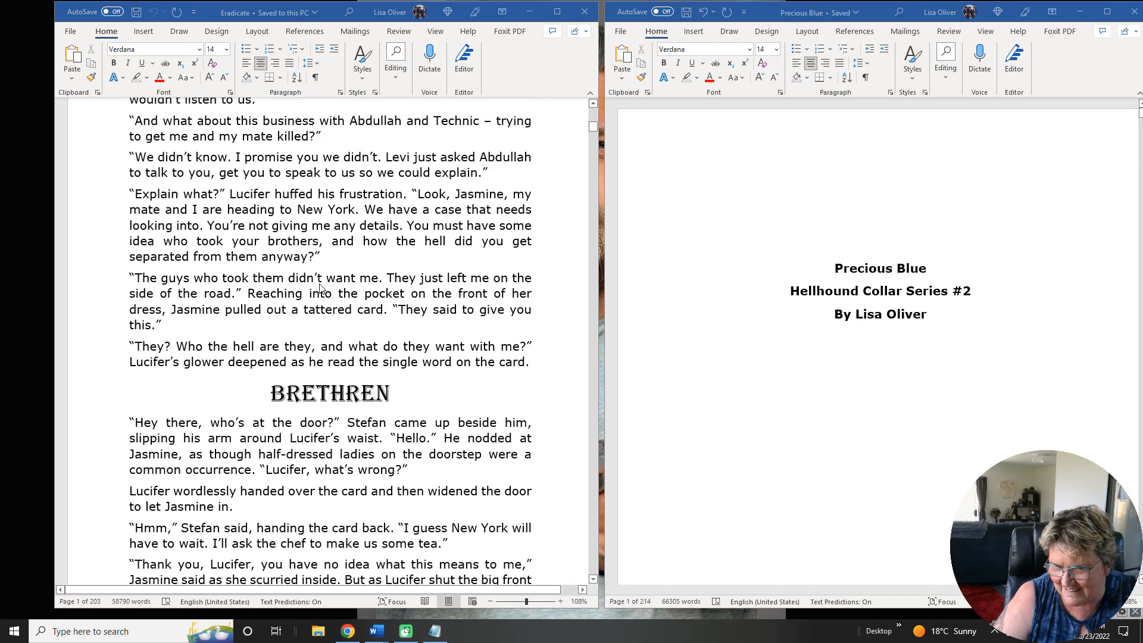
scroll(319, 288, up, 15)
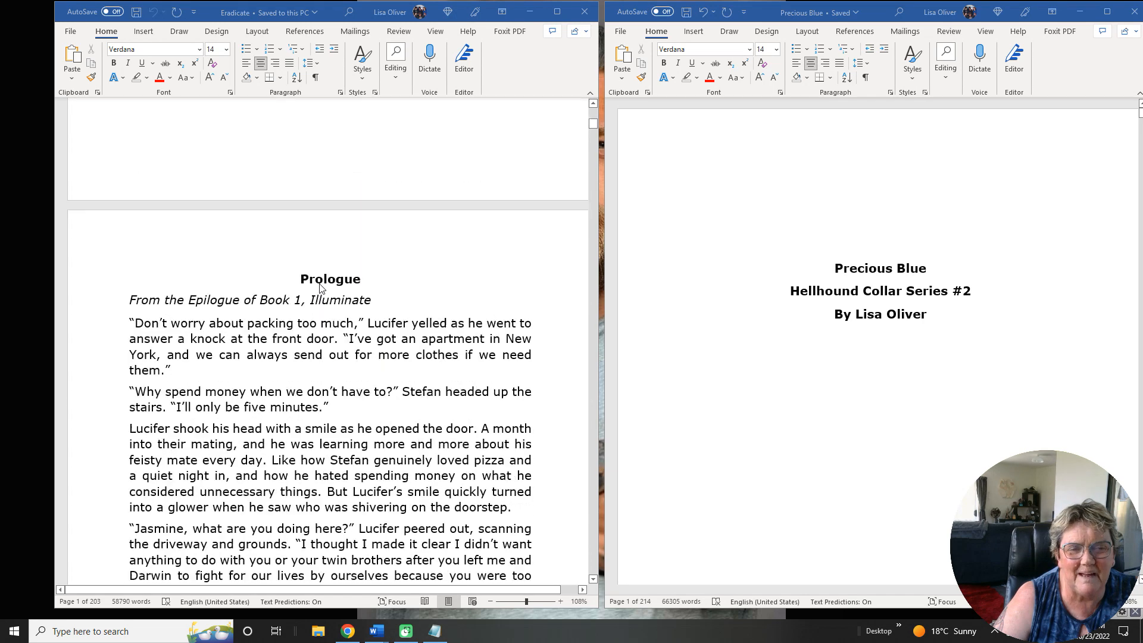
scroll(320, 288, up, 10)
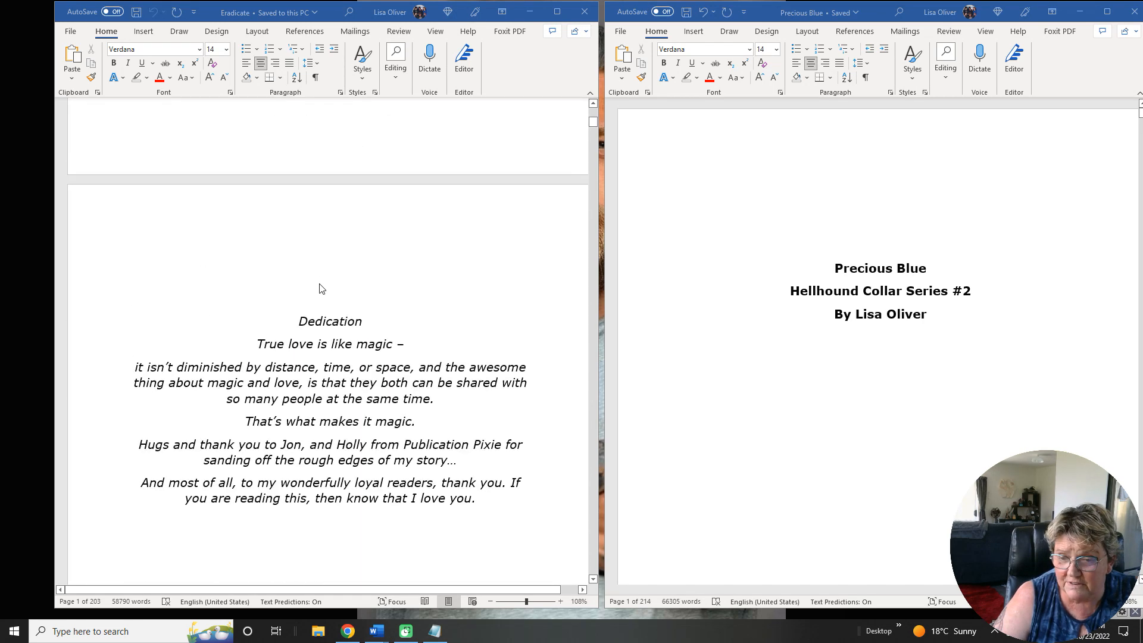
scroll(319, 288, up, 15)
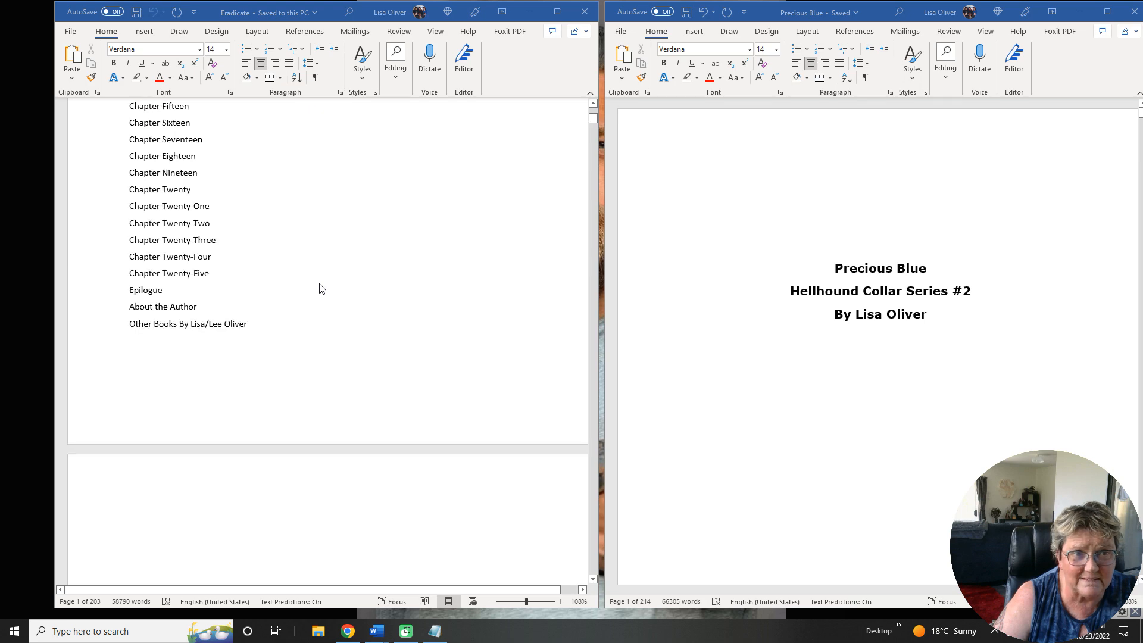
scroll(320, 288, up, 12)
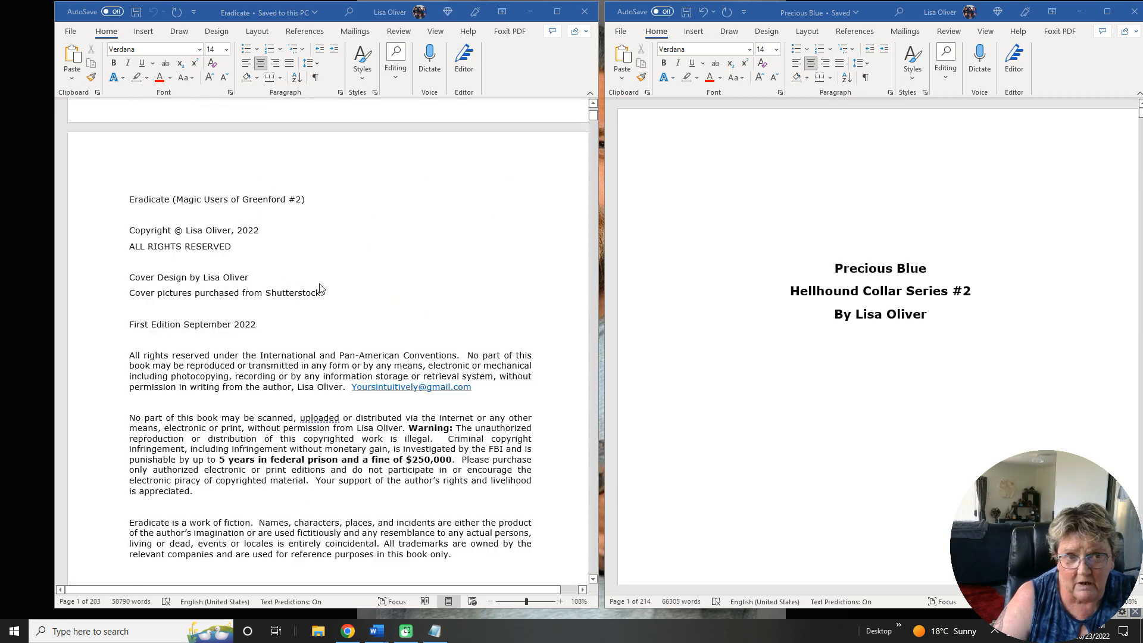
scroll(320, 288, up, 2)
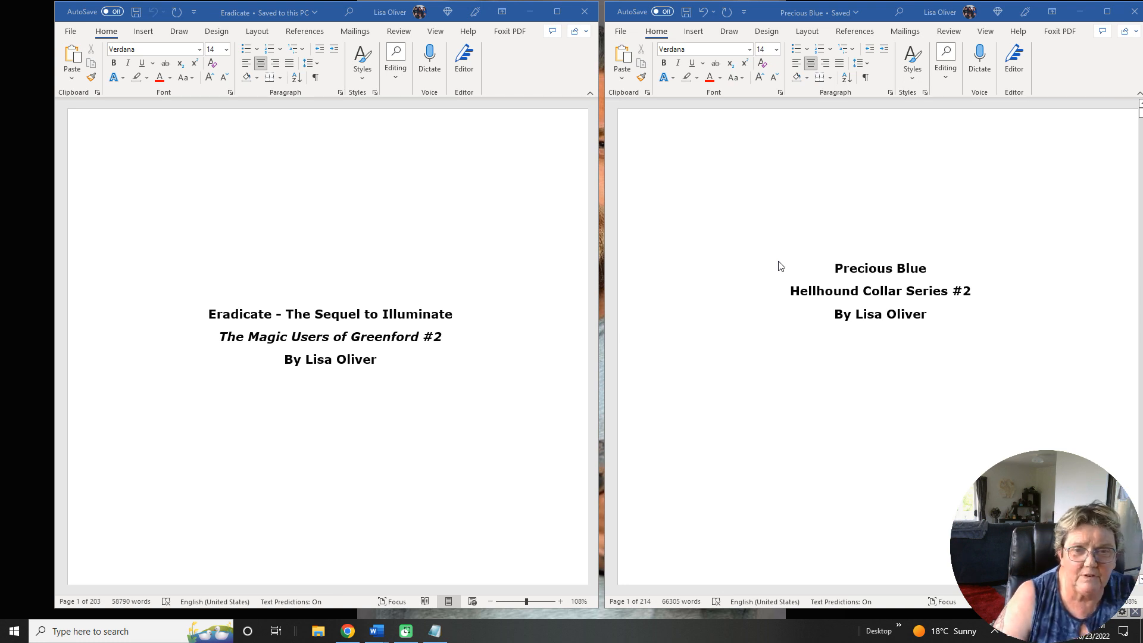
scroll(501, 296, down, 4)
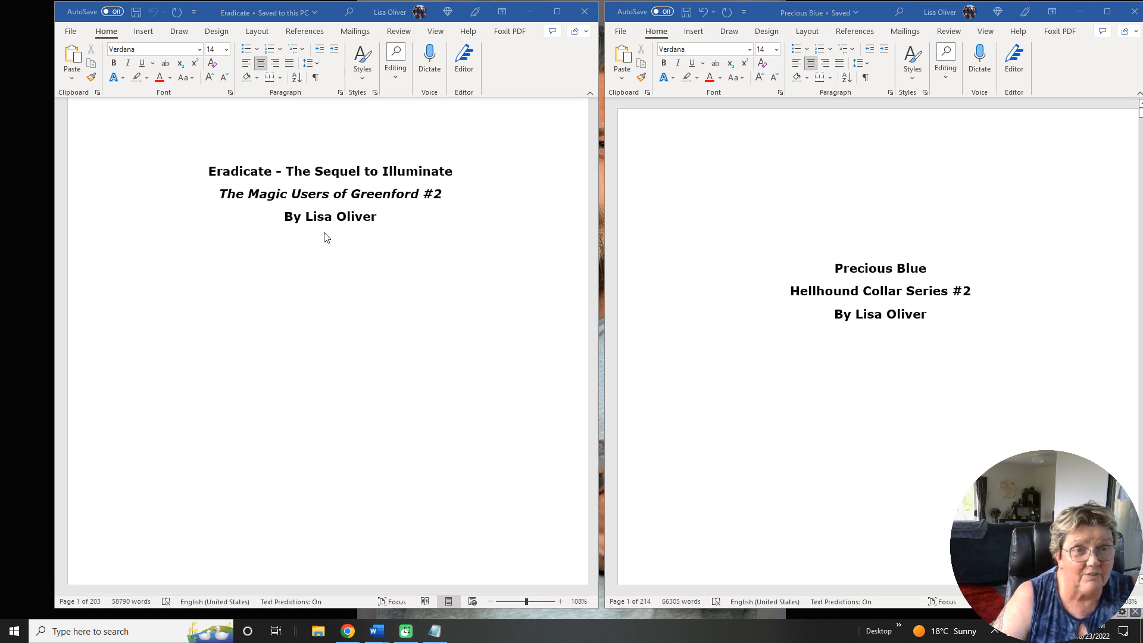
scroll(324, 237, down, 15)
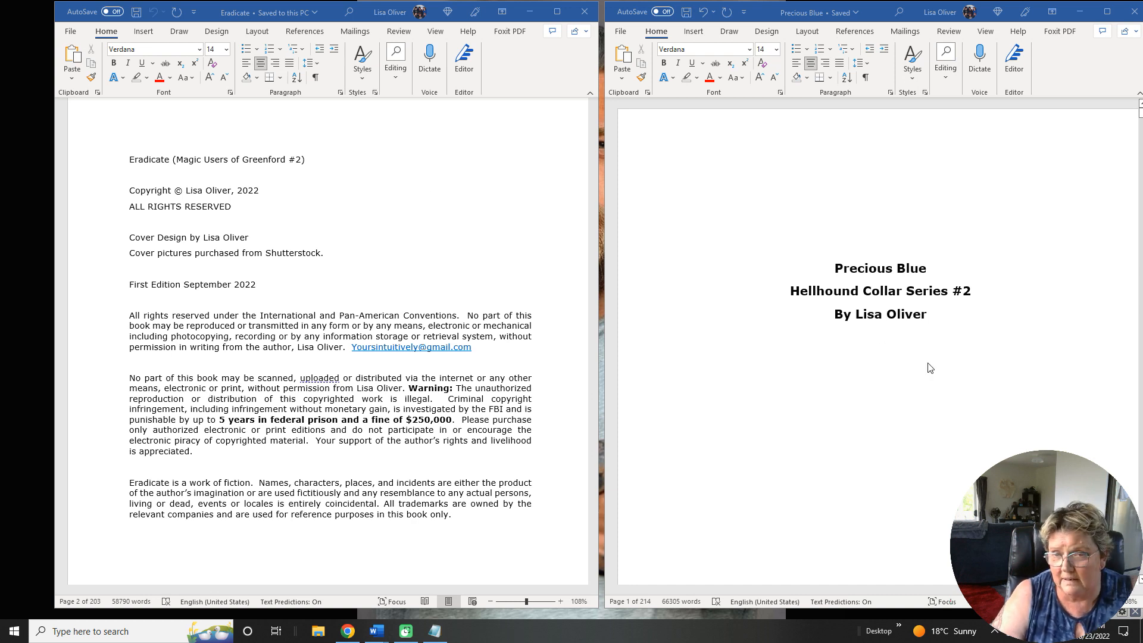
Add blank lines below the byline on Precious Blue's title page, insert a new page after it, and justify that page's text.
click(946, 317)
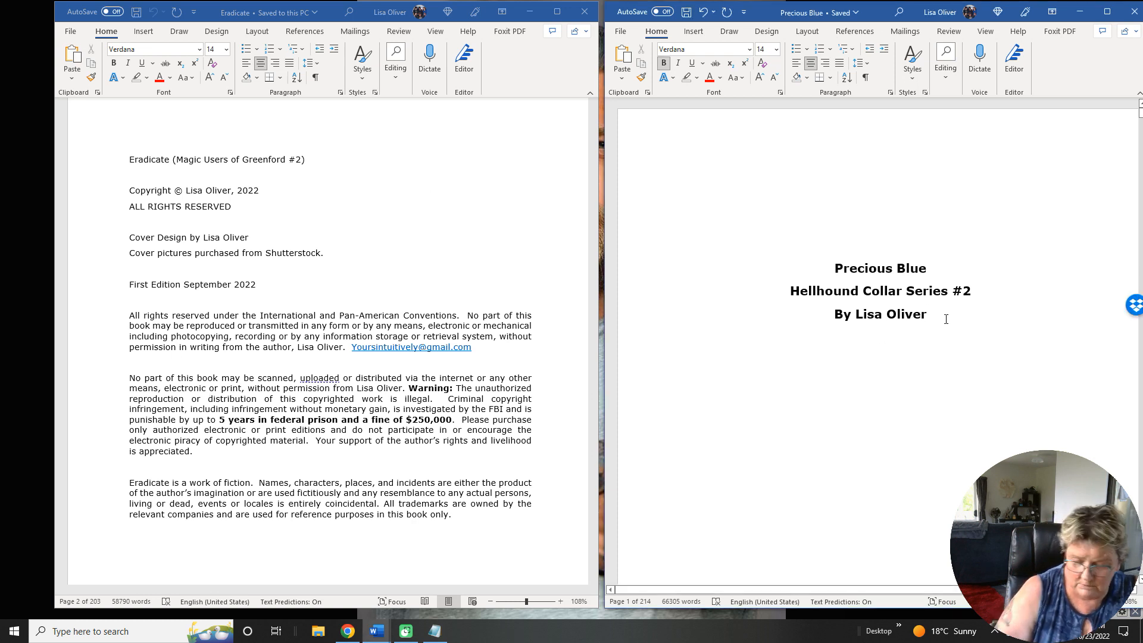
key(Return)
key(Return)
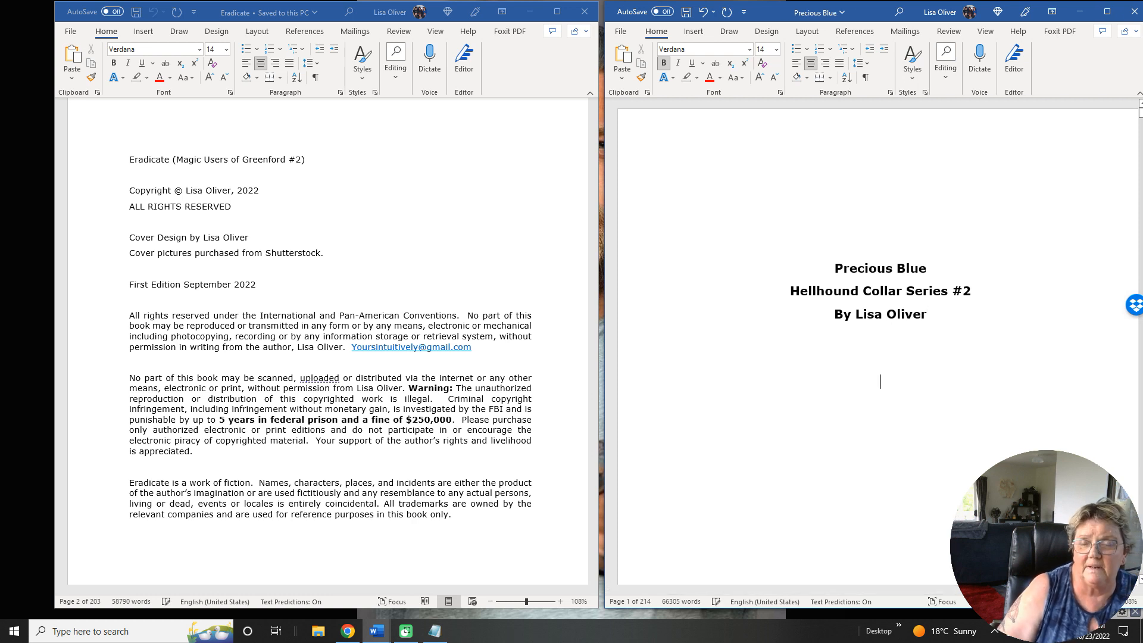
click(694, 31)
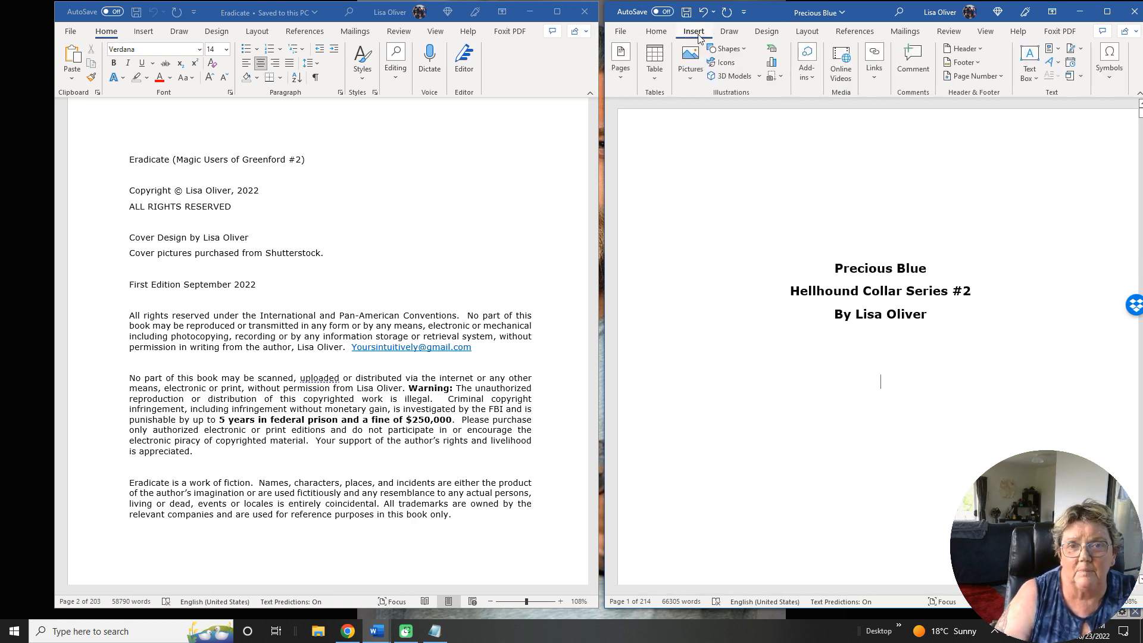
click(625, 72)
click(673, 119)
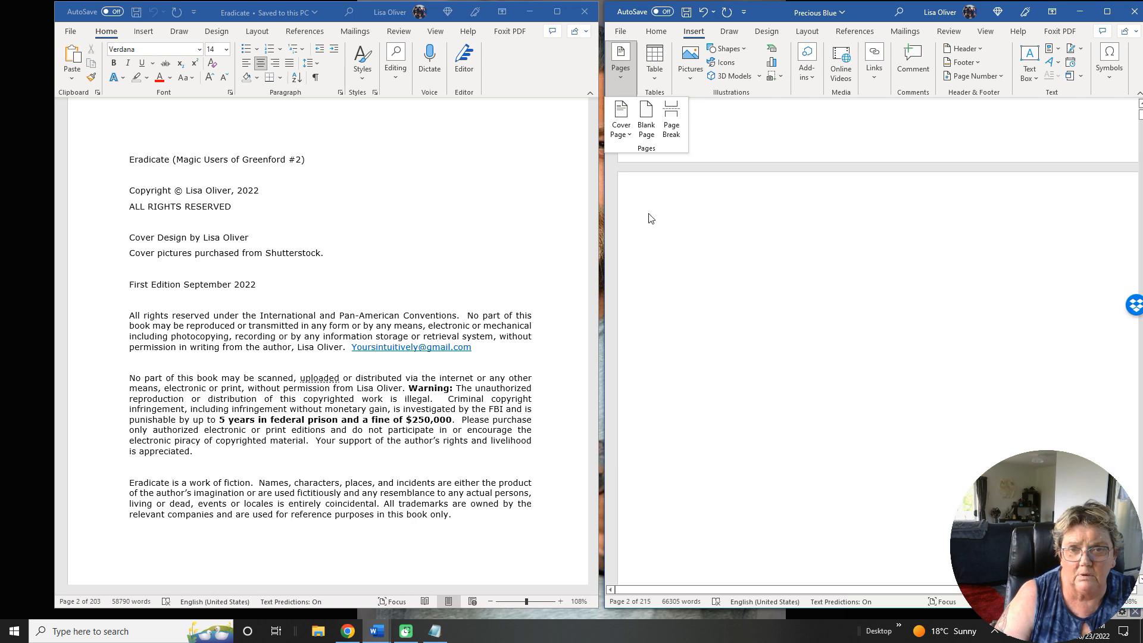
click(656, 31)
click(840, 63)
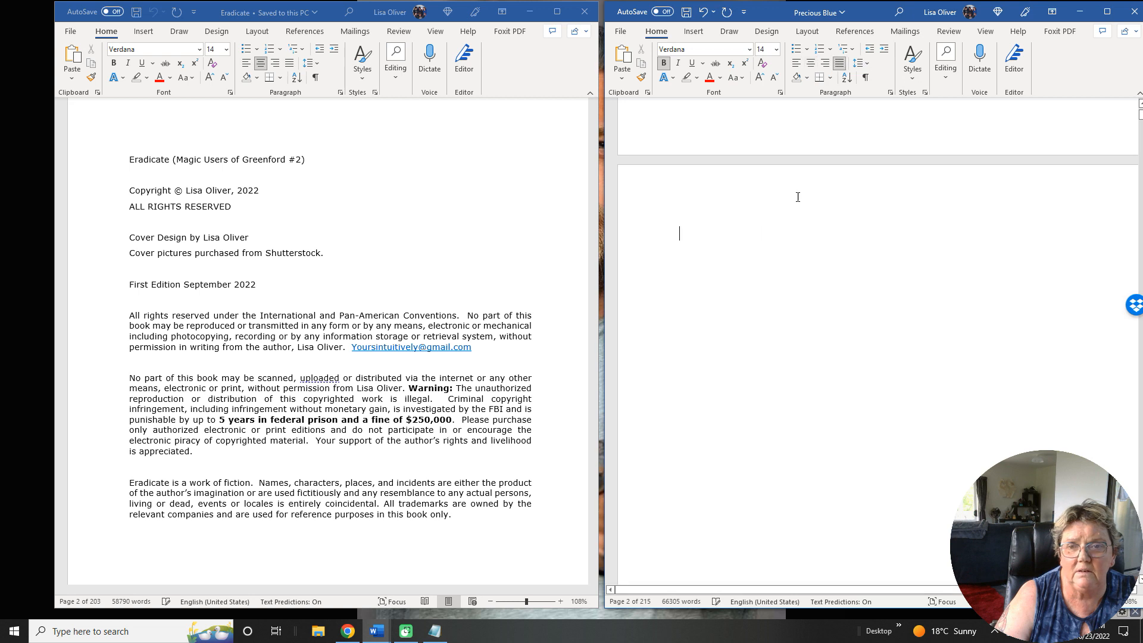
Copy the full copyright page text from Eradicate and paste it onto Precious Blue's new page, keeping source formatting.
click(132, 164)
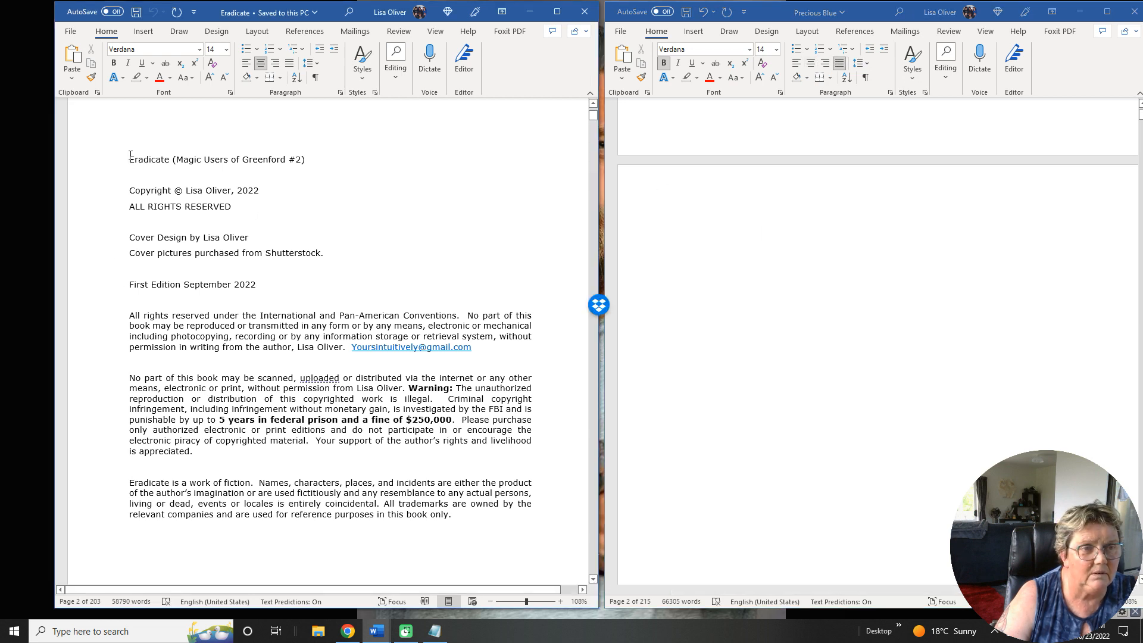
drag(131, 160, 461, 516)
key(ctrl+c)
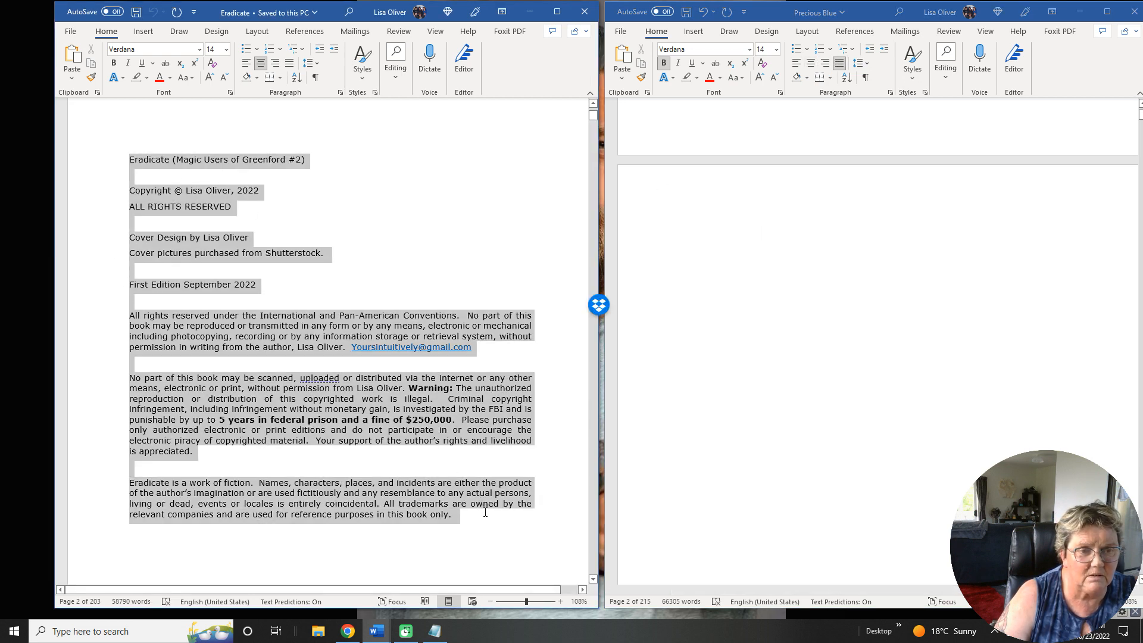
right_click(198, 340)
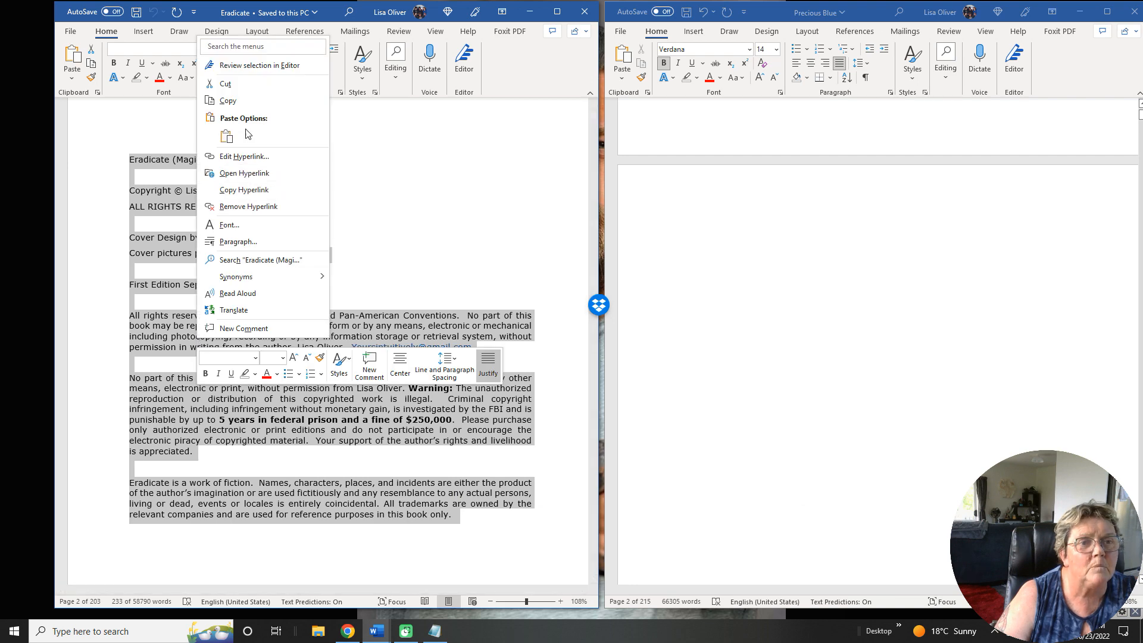
click(228, 101)
click(694, 243)
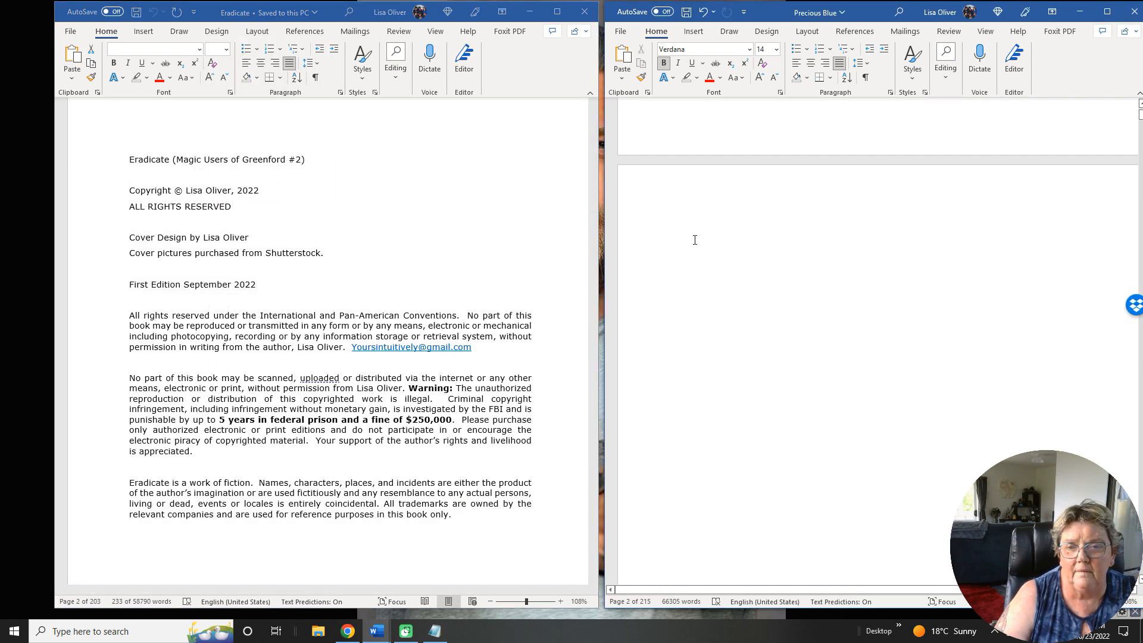
right_click(694, 241)
click(724, 323)
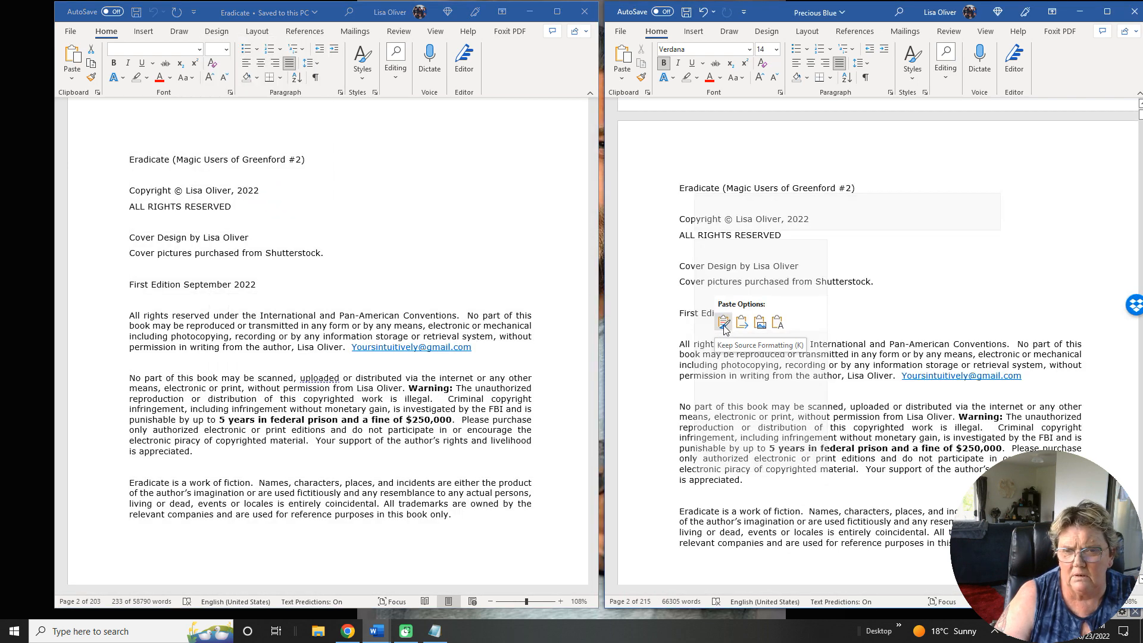
click(725, 329)
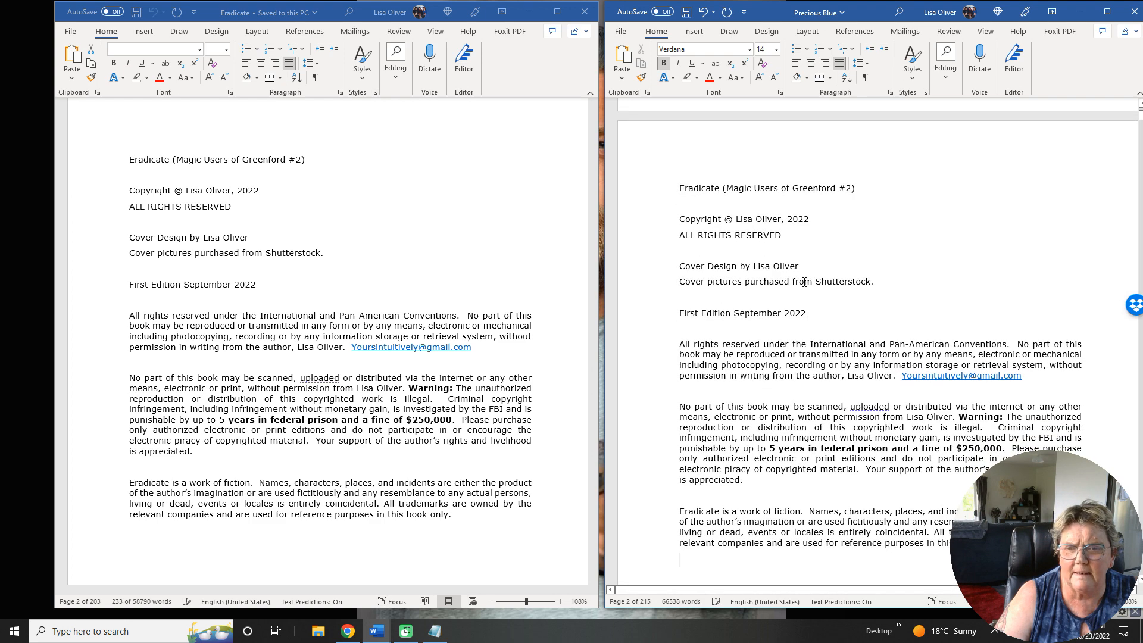
Replace the title line of the pasted copyright text with "Precious Blue (The Hellhound Collar Series #2)".
scroll(805, 282, down, 1)
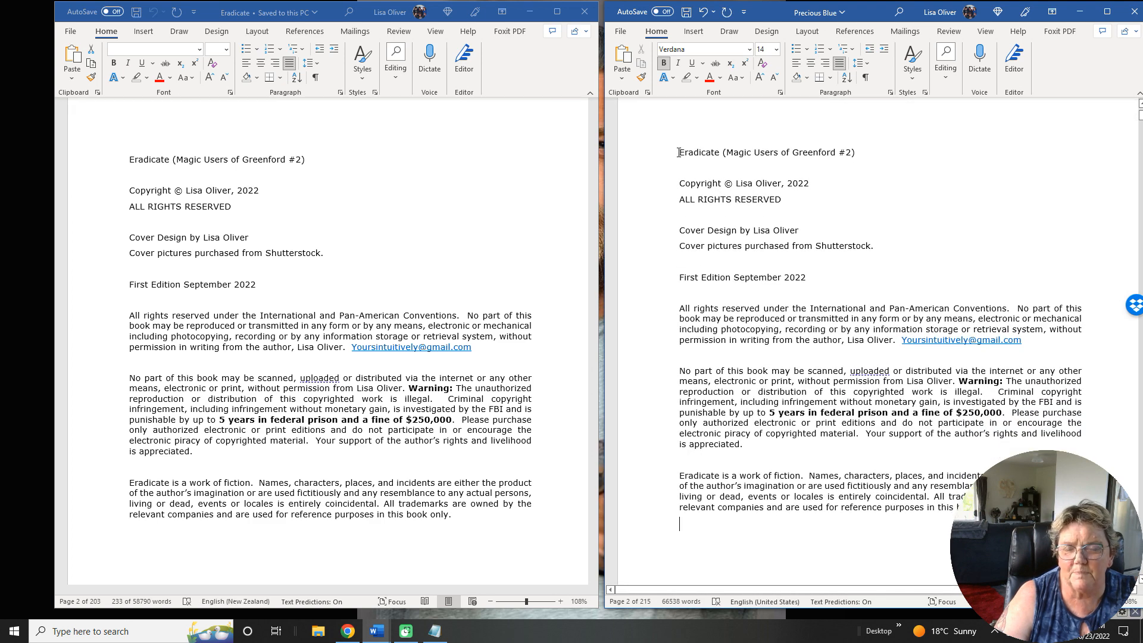
drag(723, 152, 872, 157)
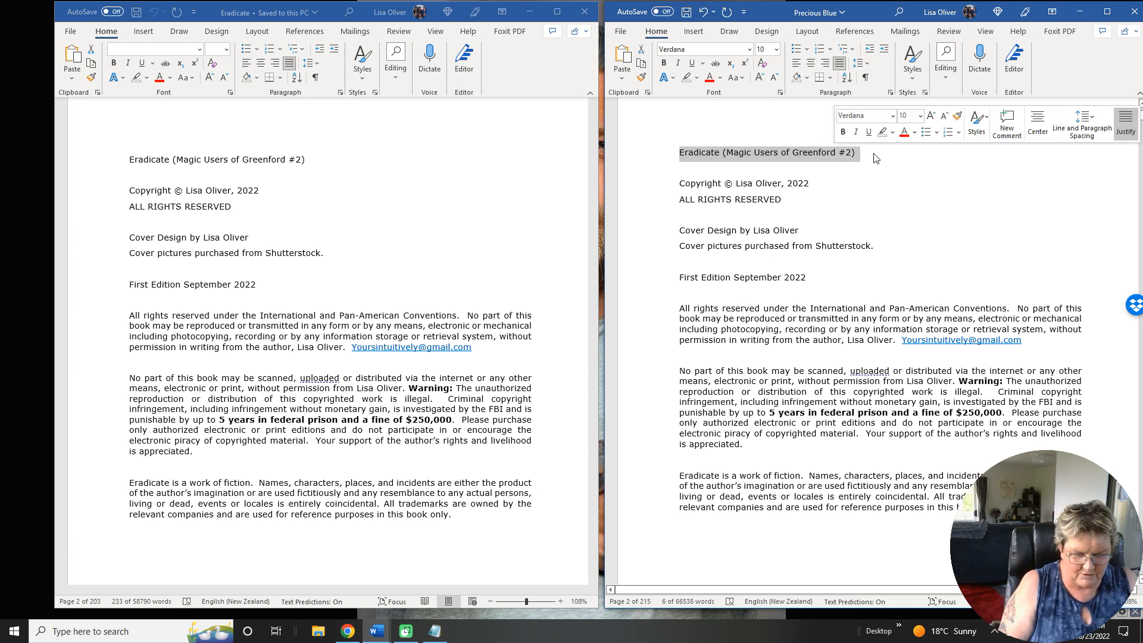
text(Precious Blue)
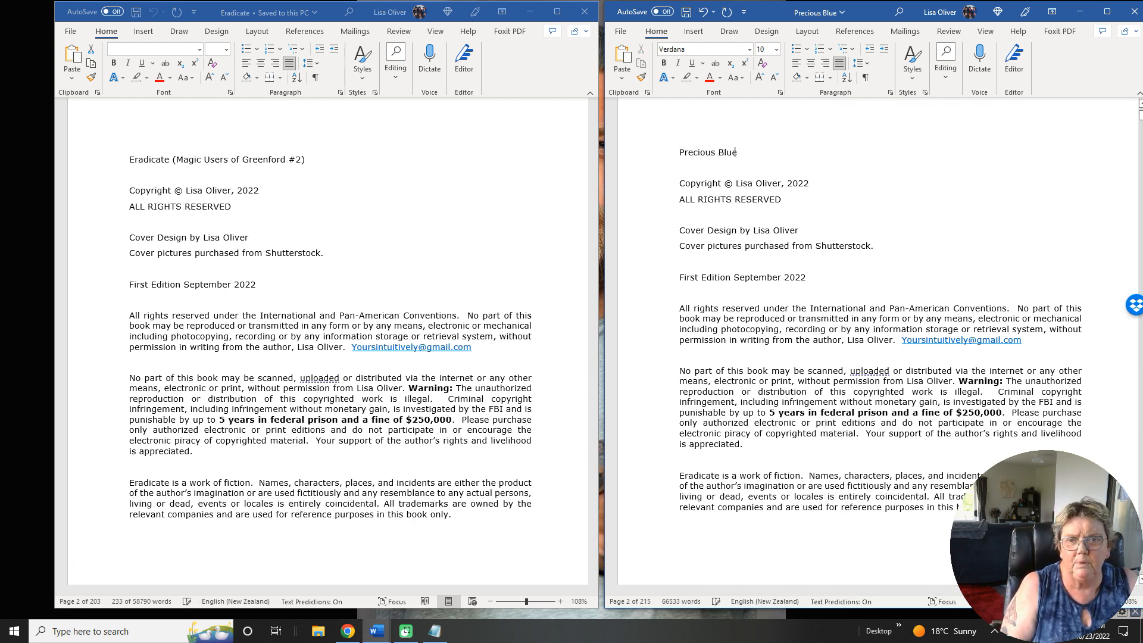
text( ()
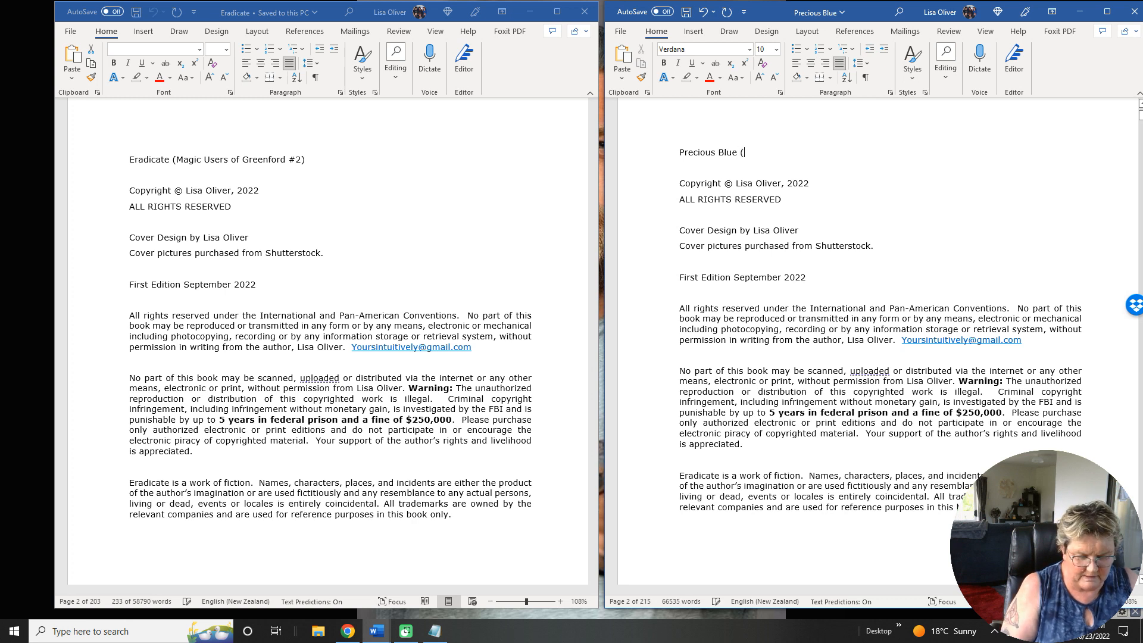
text(The Hellhound)
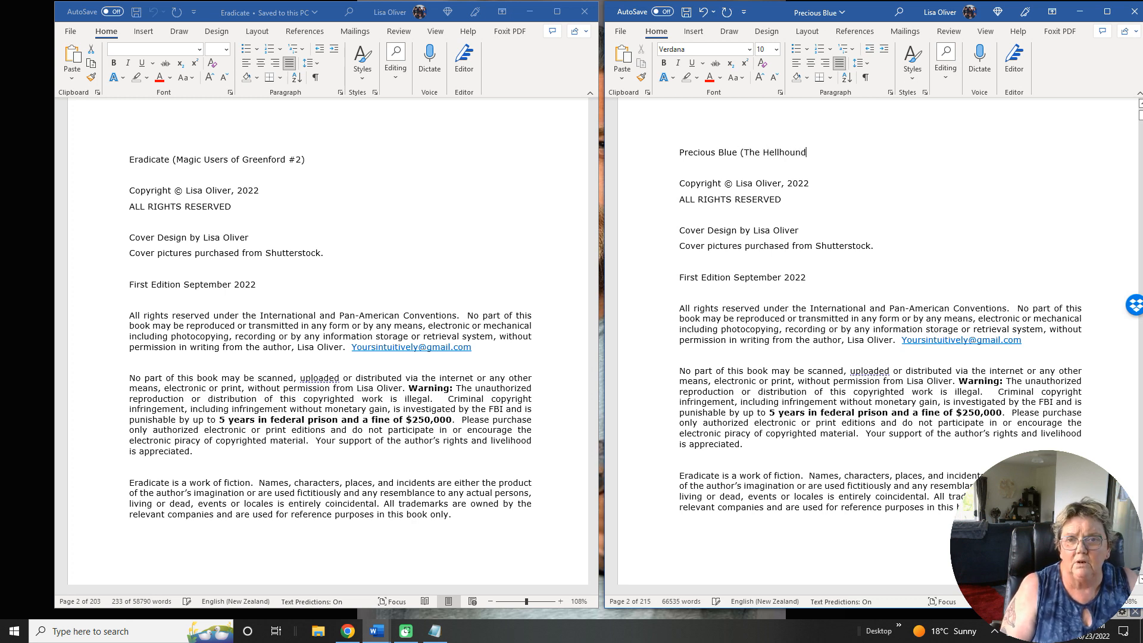
text( Collar S)
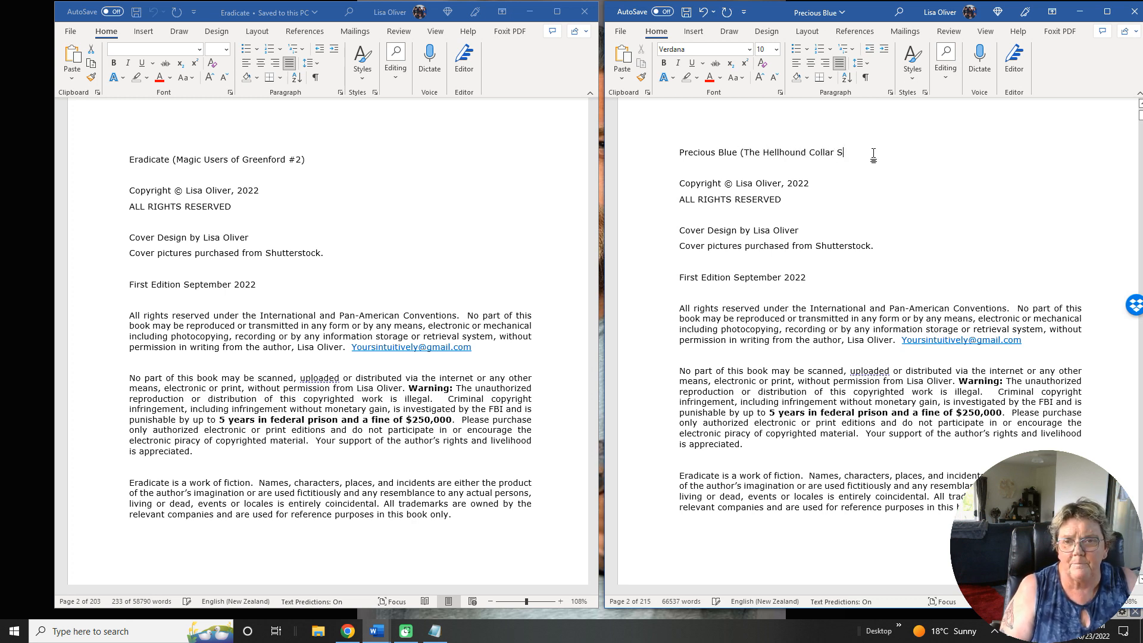
text(eries #2)
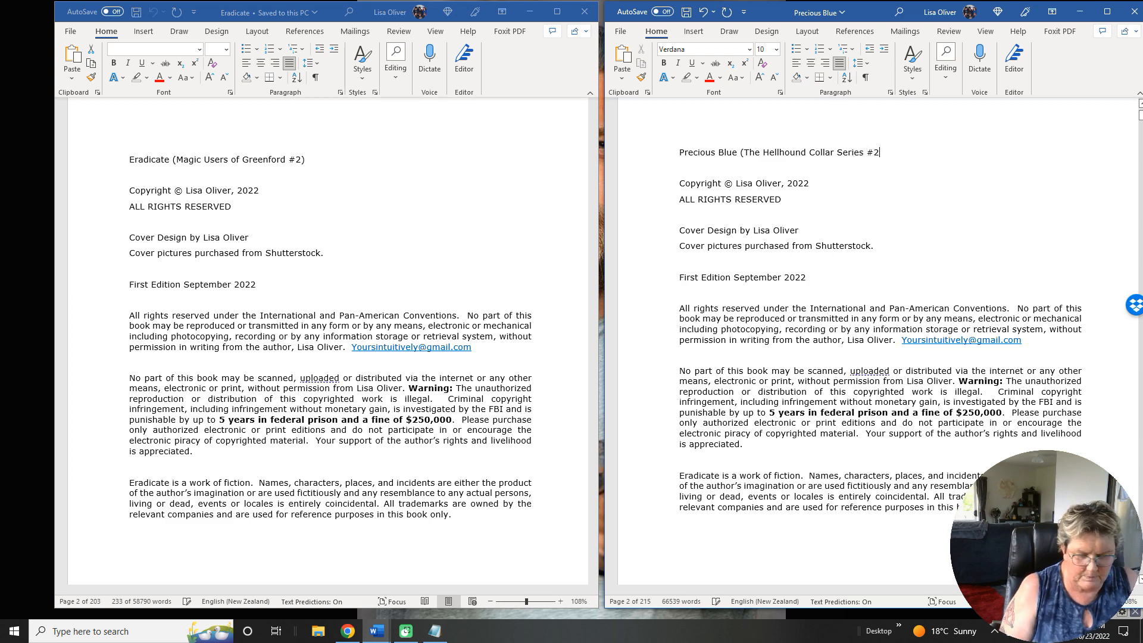
text())
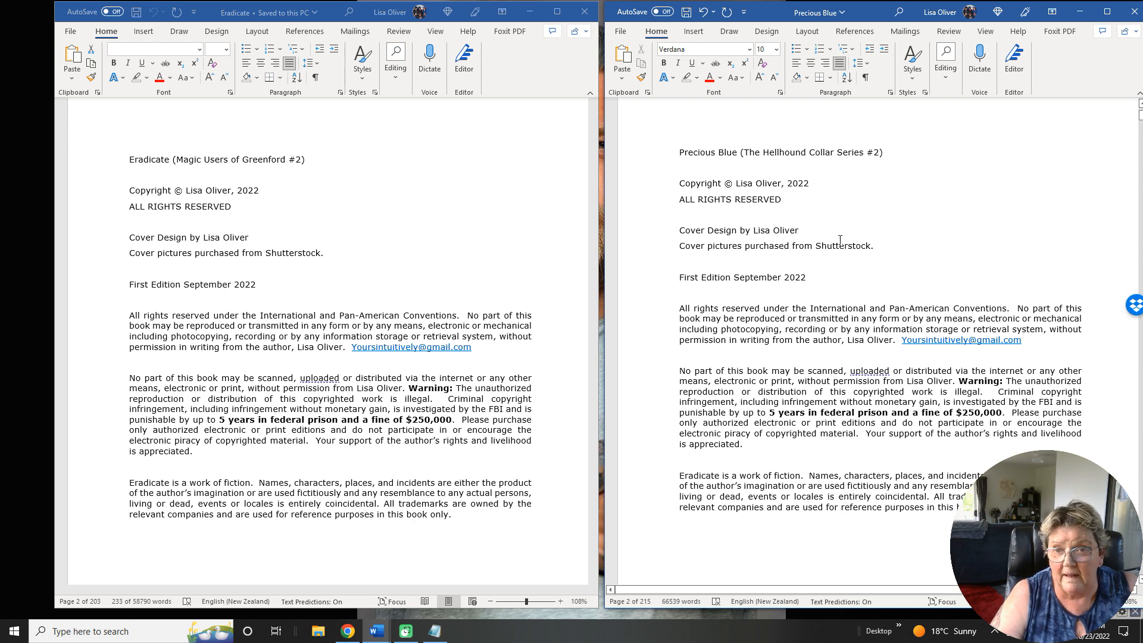
Insert "background" before "pictures" in the Shutterstock credit line on Precious Blue's copyright page.
click(709, 248)
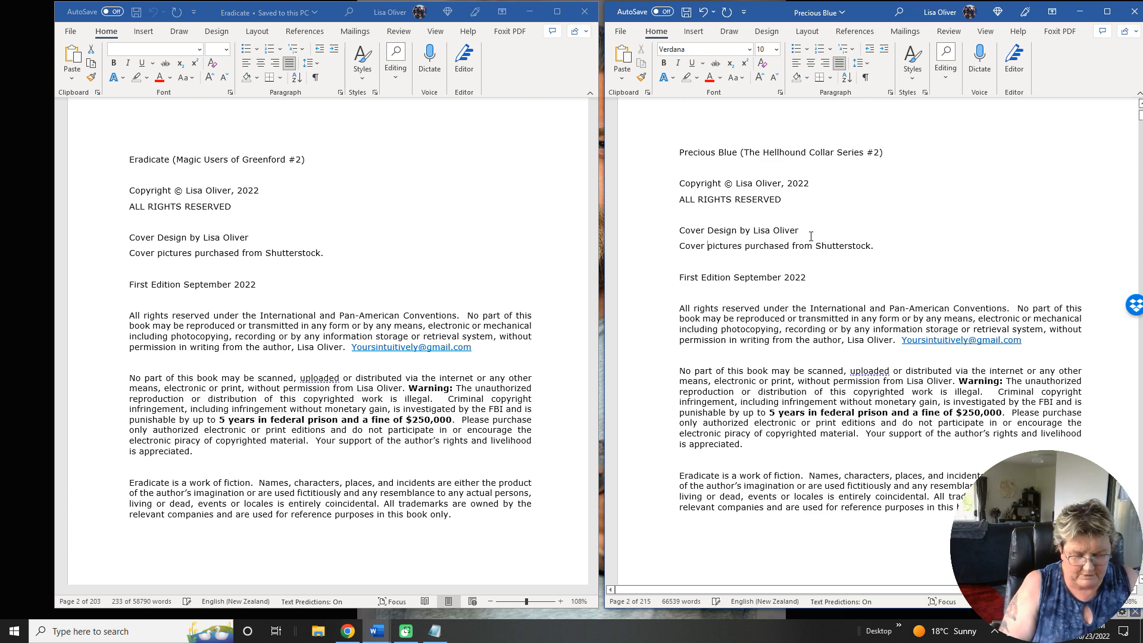
text(back)
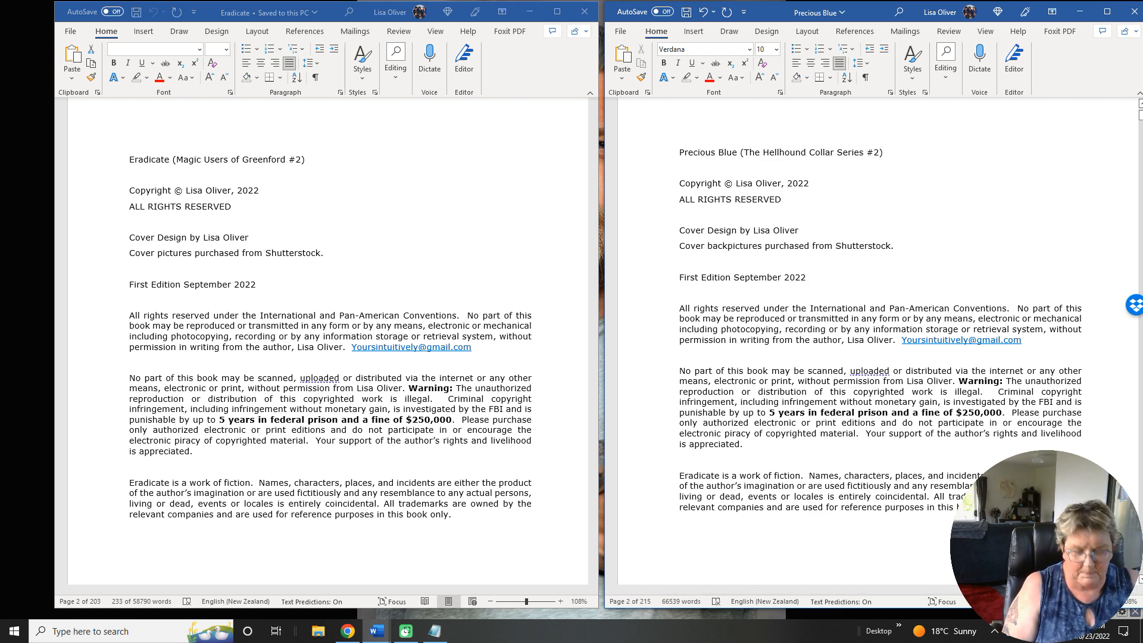
text(ground)
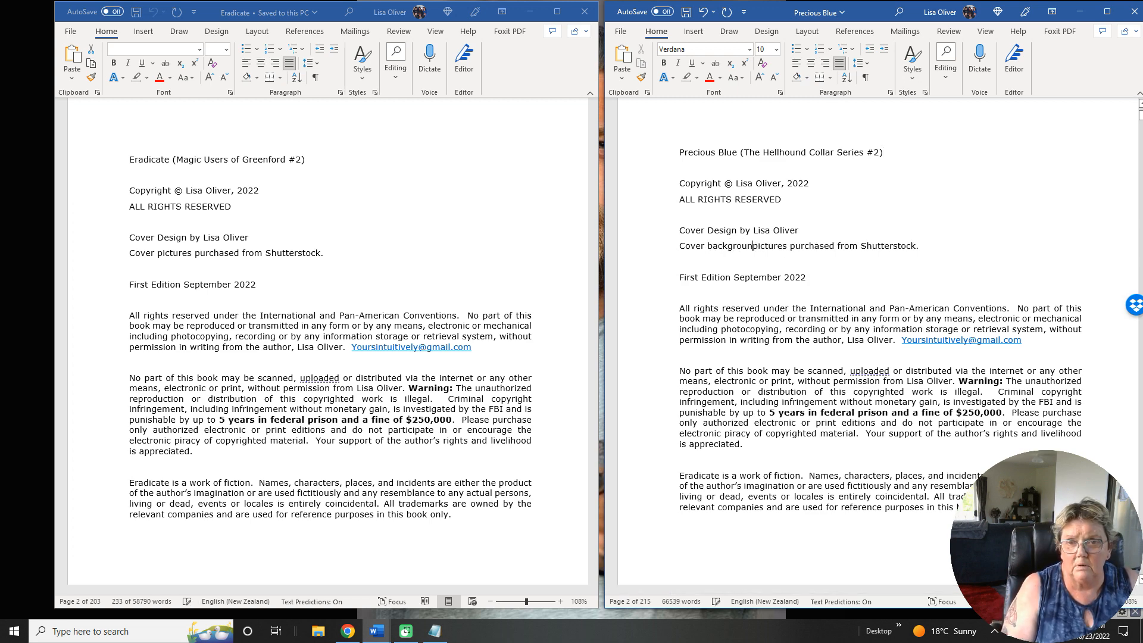
Add a line below the Shutterstock credit reading "Cover Model License purchased from", followed by the photographer's full name and "Photographer.".
click(932, 247)
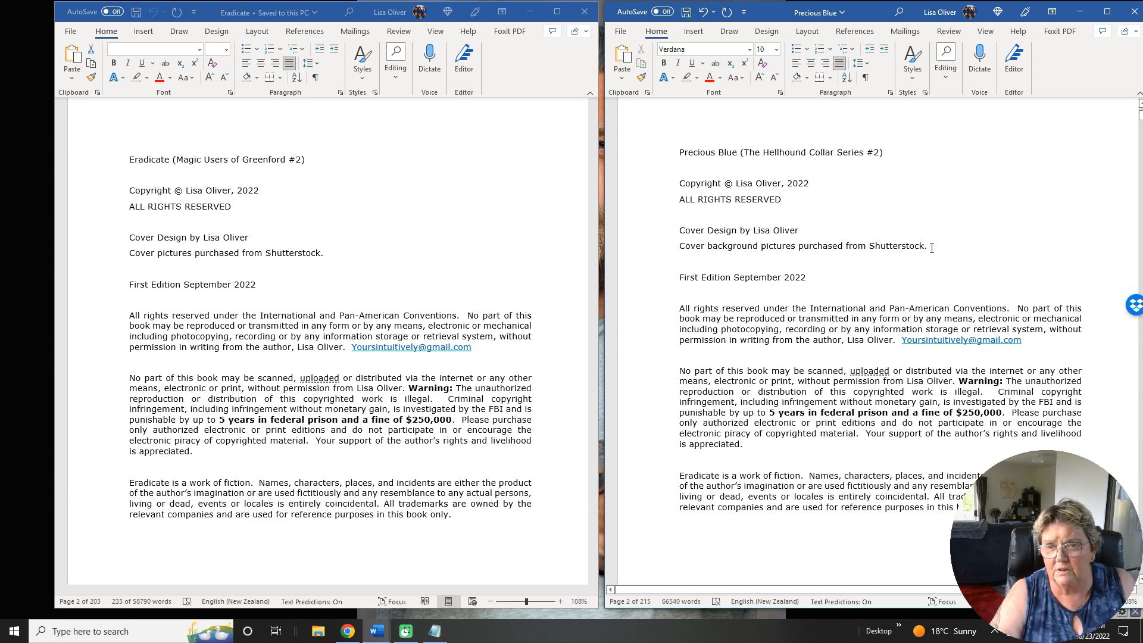
key(Return)
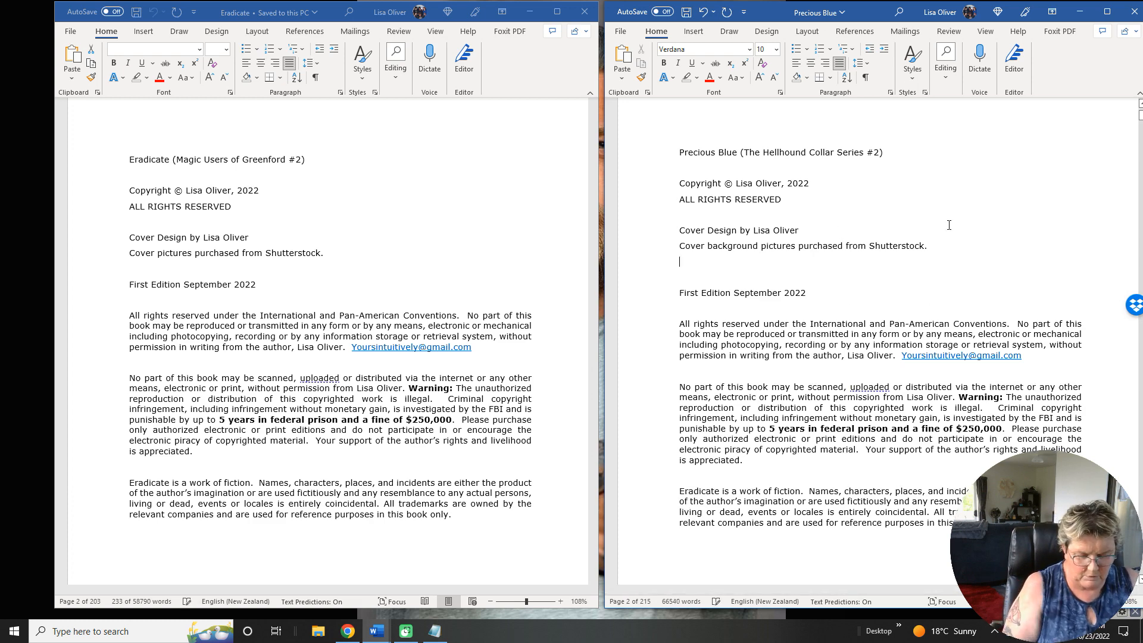
text(Cover Mode)
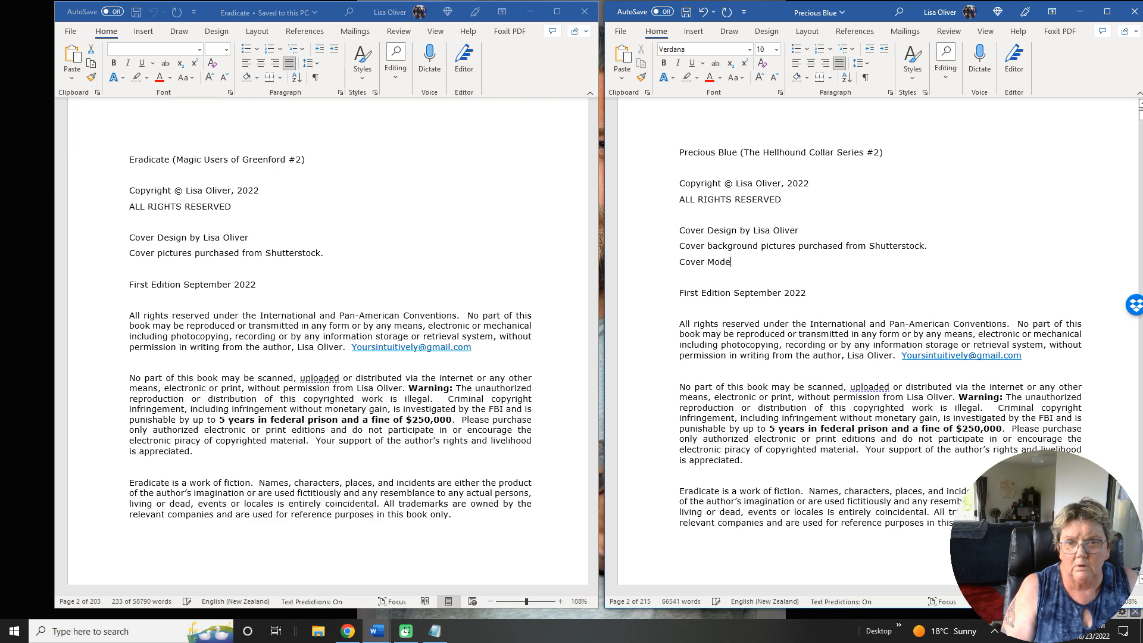
text(l License purchjs)
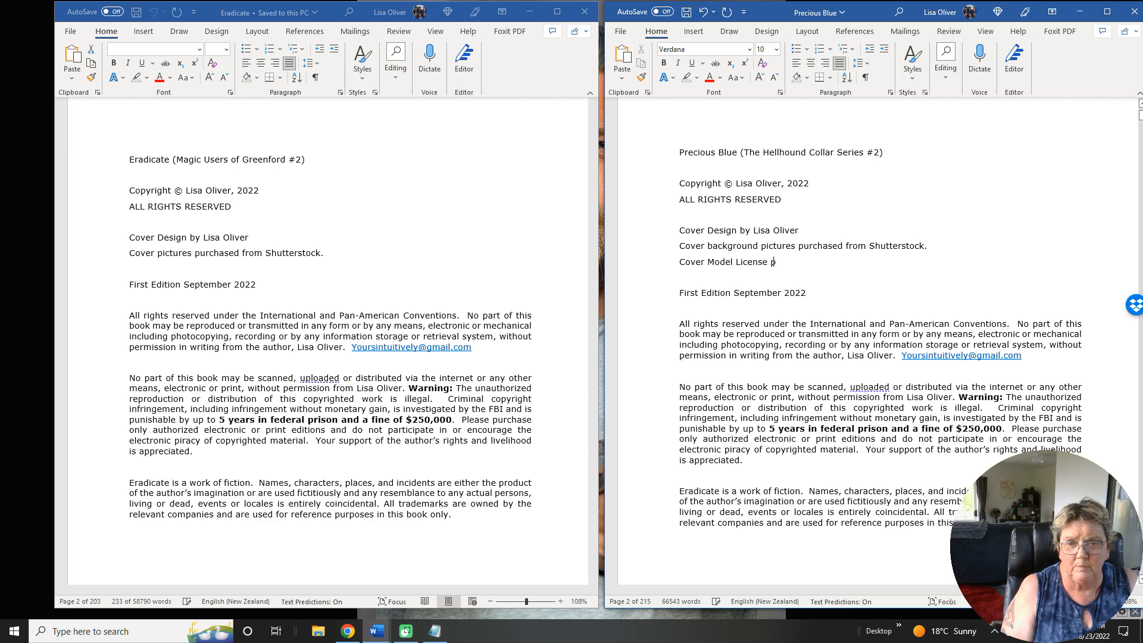
key(BackSpace)
key(BackSpace)
text(a)
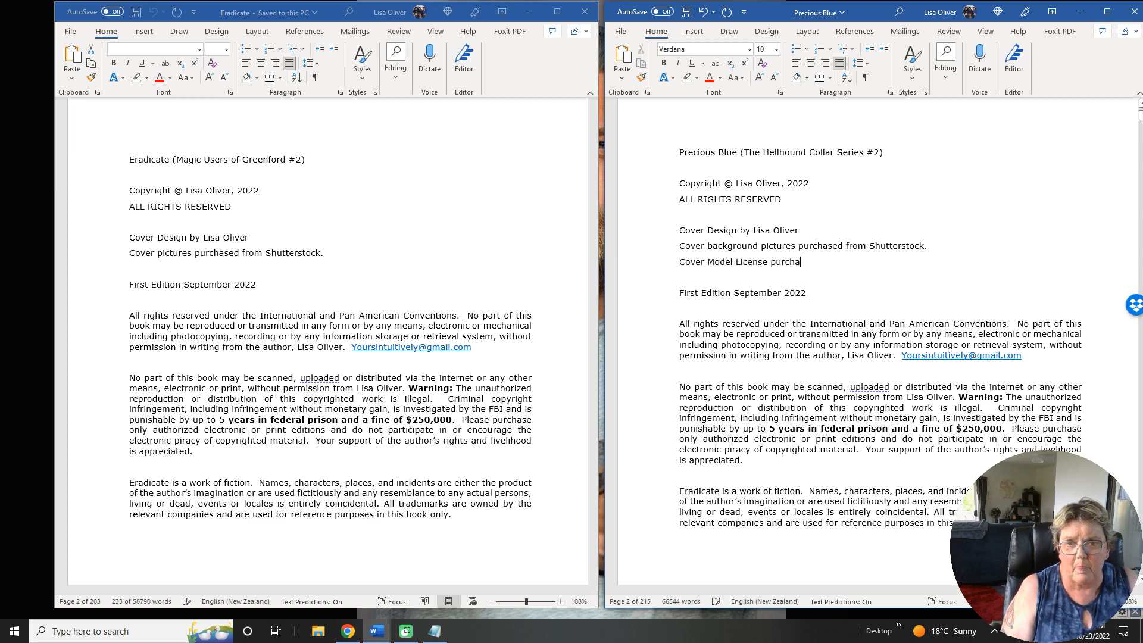
text(sed from paul)
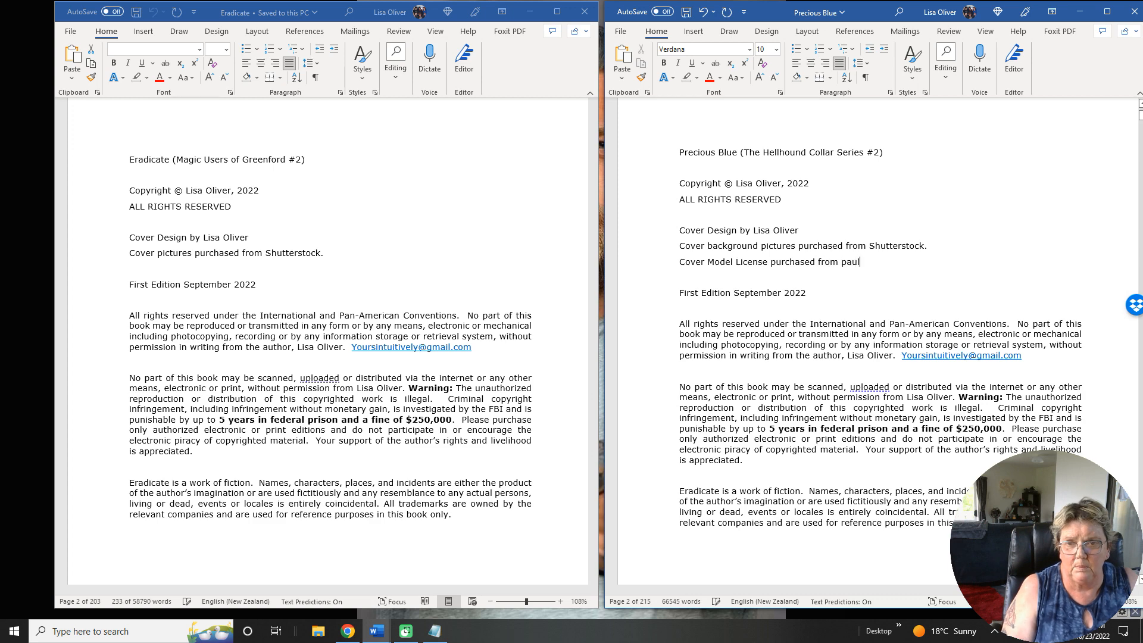
key(BackSpace)
key(BackSpace)
key(BackSpace)
key(BackSpace)
text(Paul )
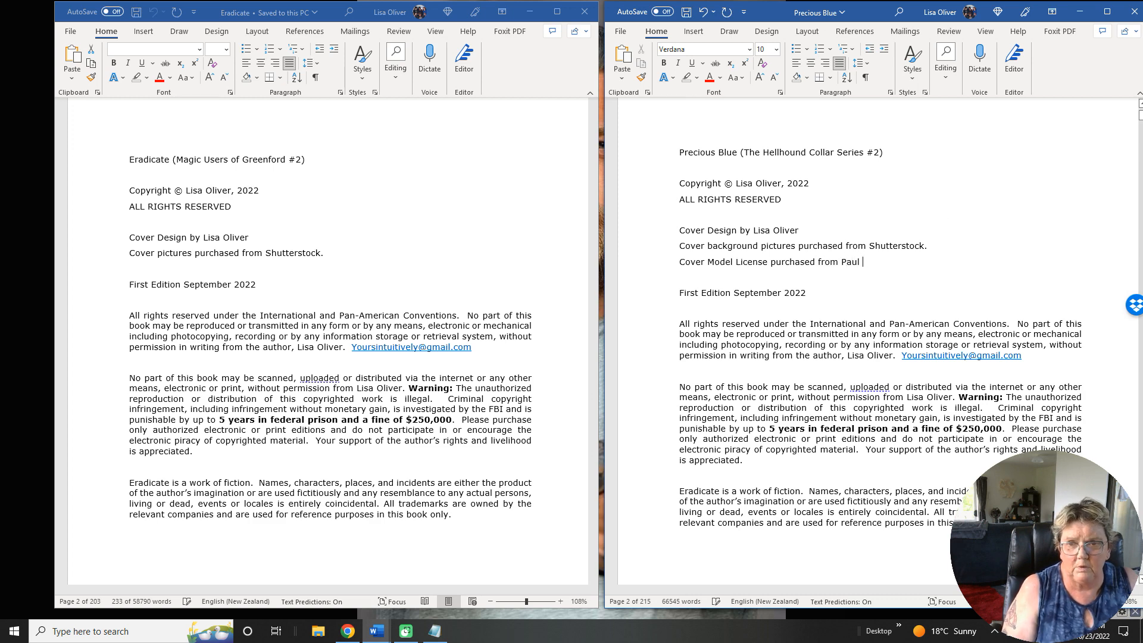
text(Henry Sewr)
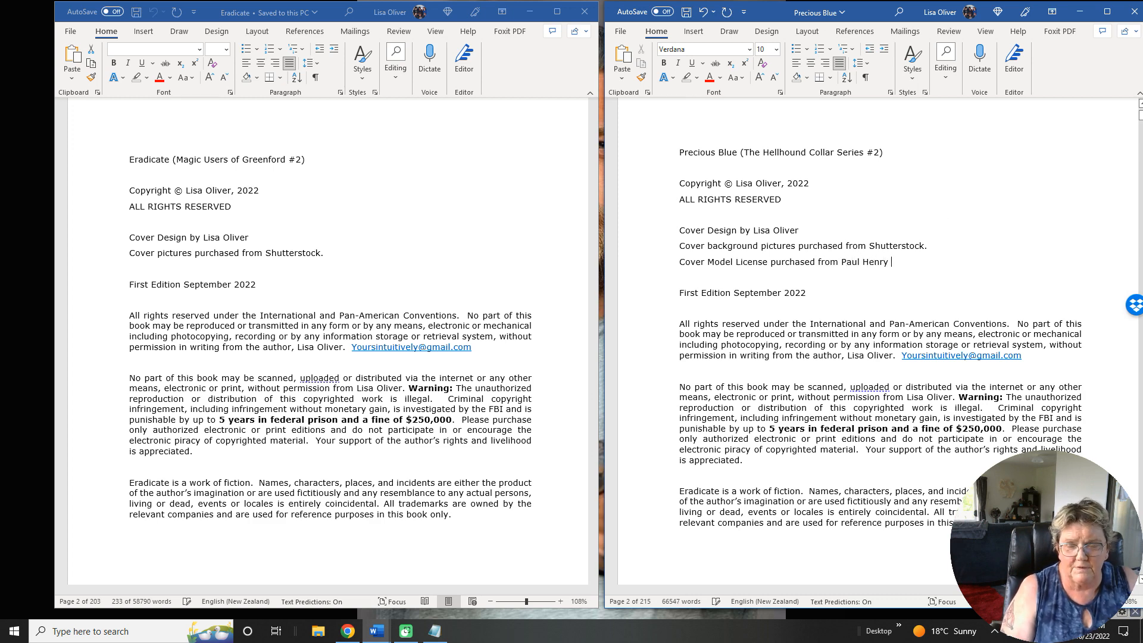
key(BackSpace)
key(BackSpace)
text(rre)
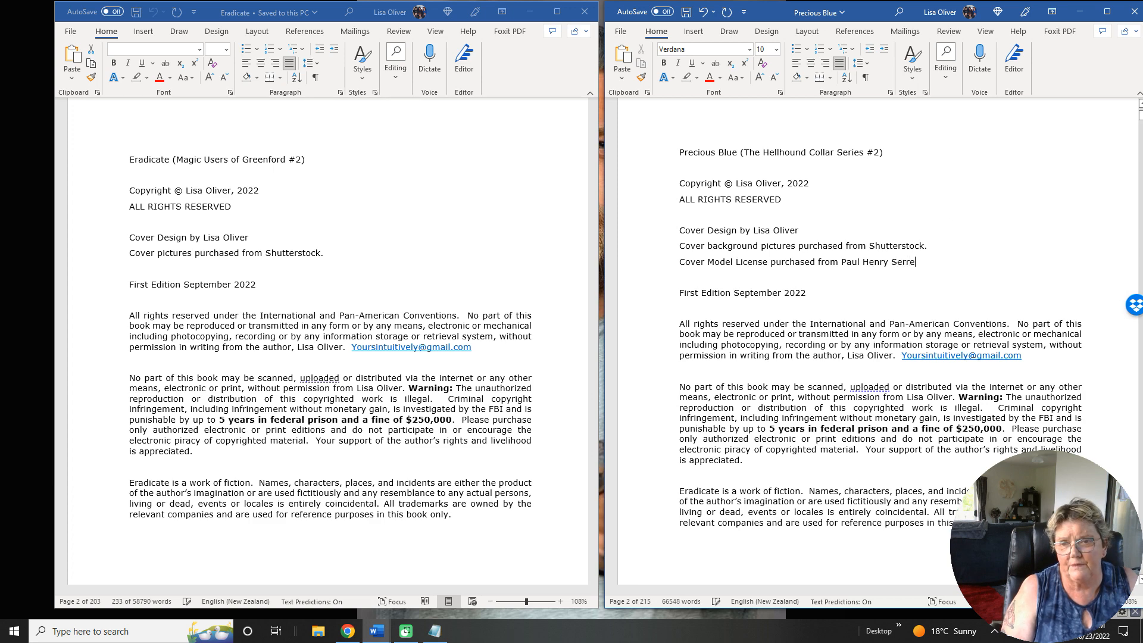
text(s Photgr)
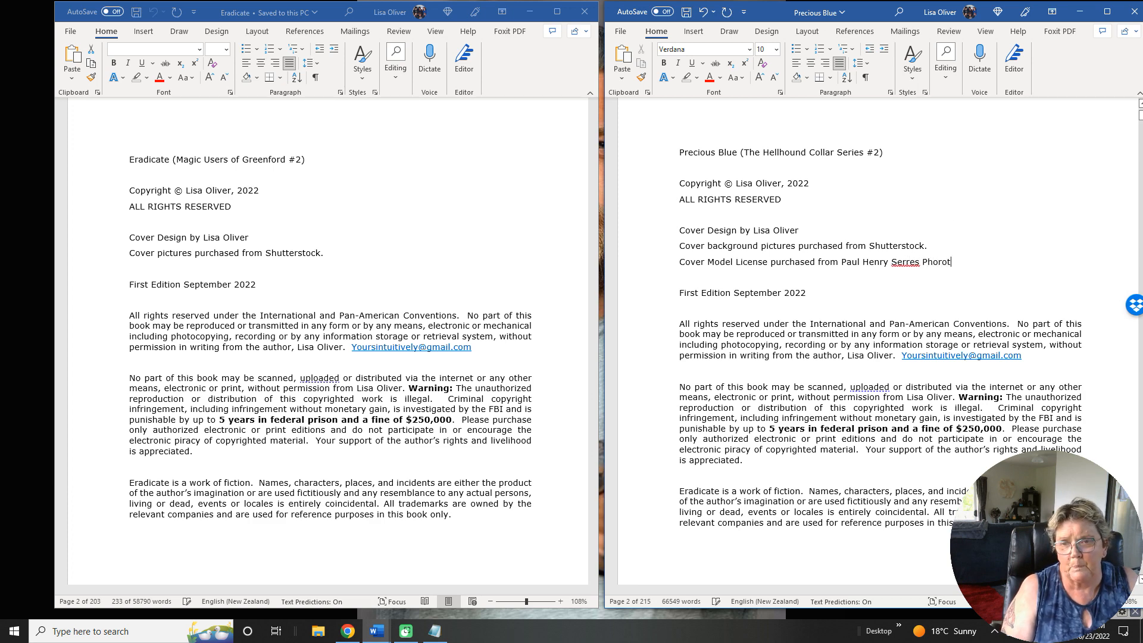
key(BackSpace)
key(BackSpace)
key(BackSpace)
text(tograp)
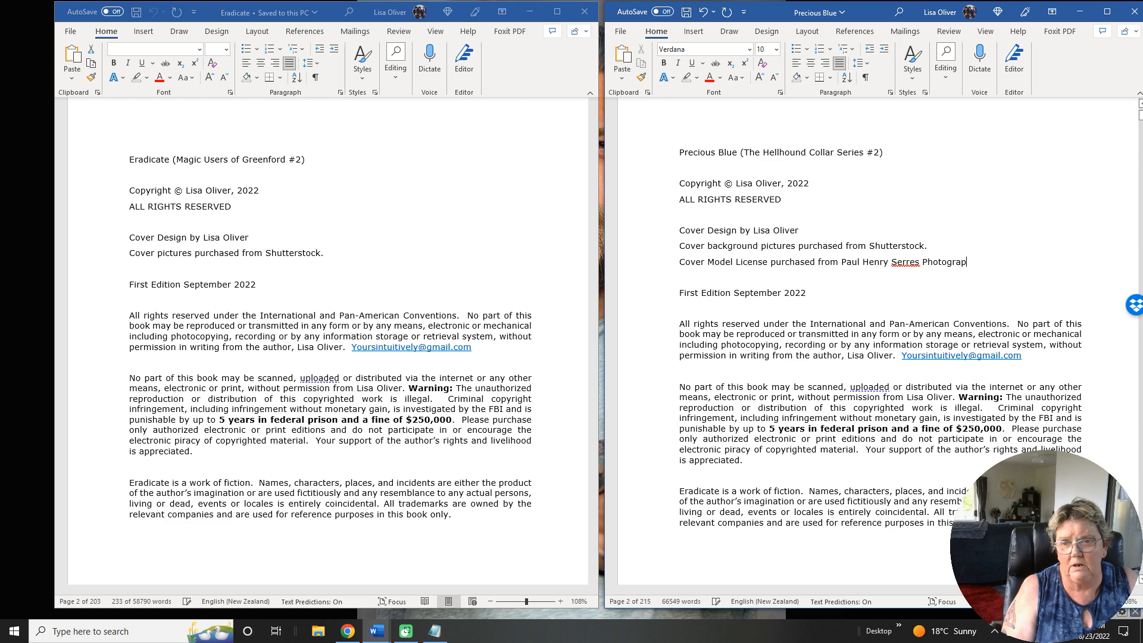
text(her.)
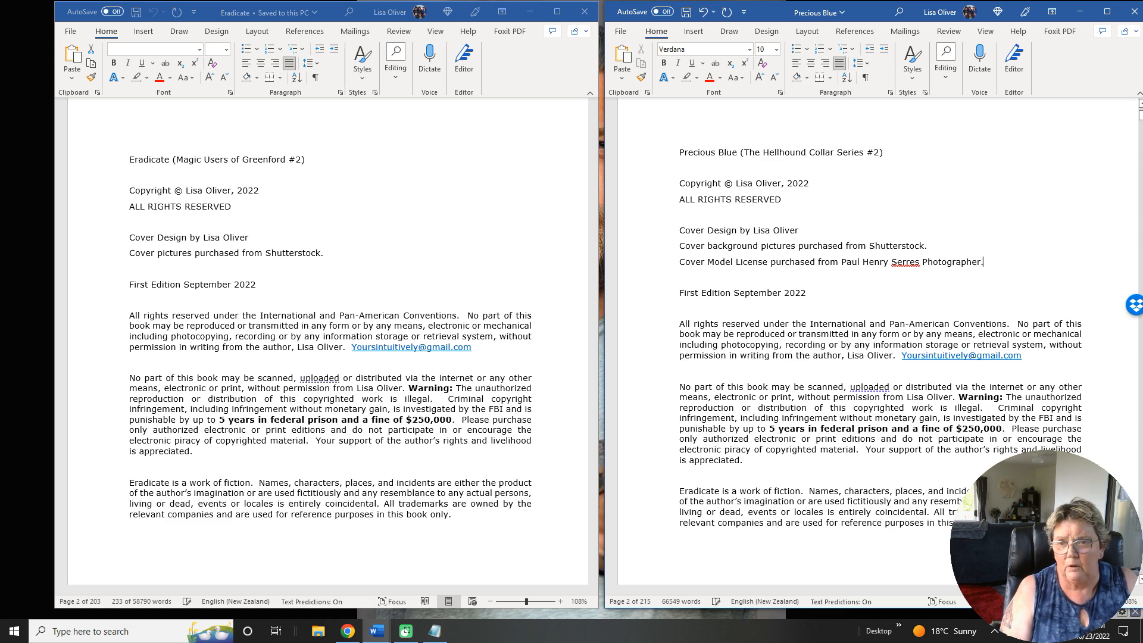
Append the cover image reference "SC_213" to the end of the cover model license line.
scroll(879, 341, up, 1)
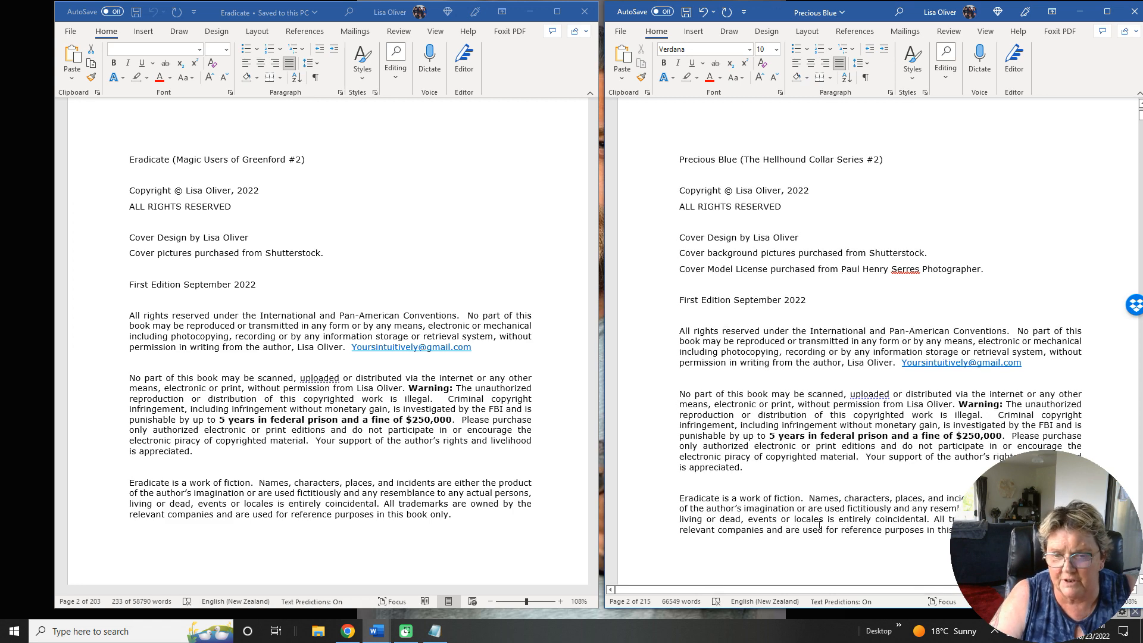
click(899, 636)
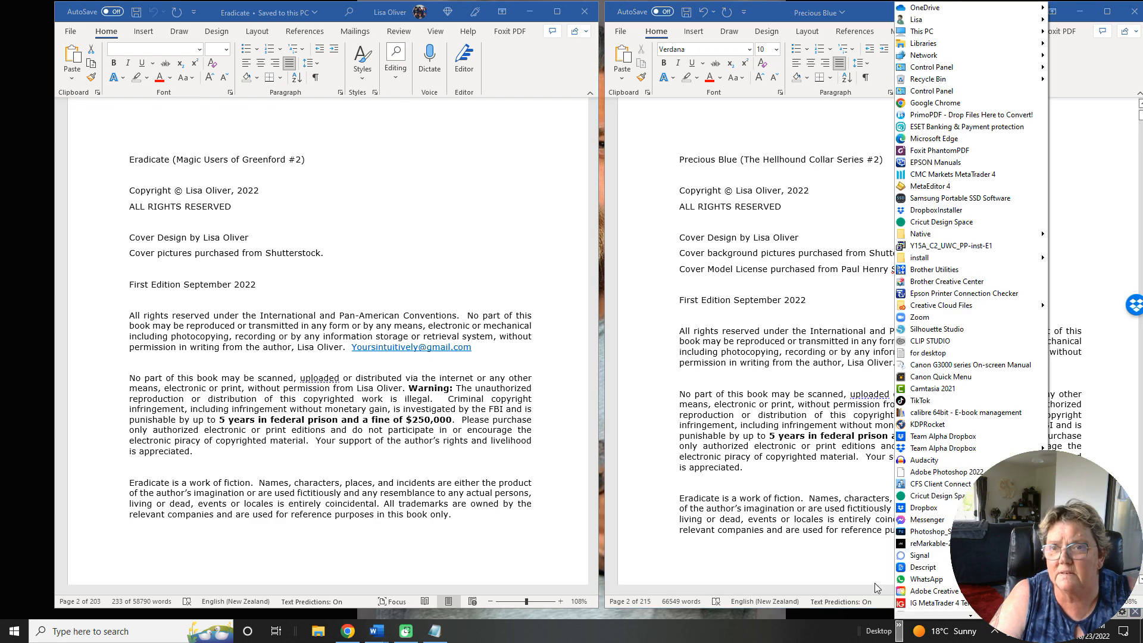
click(674, 636)
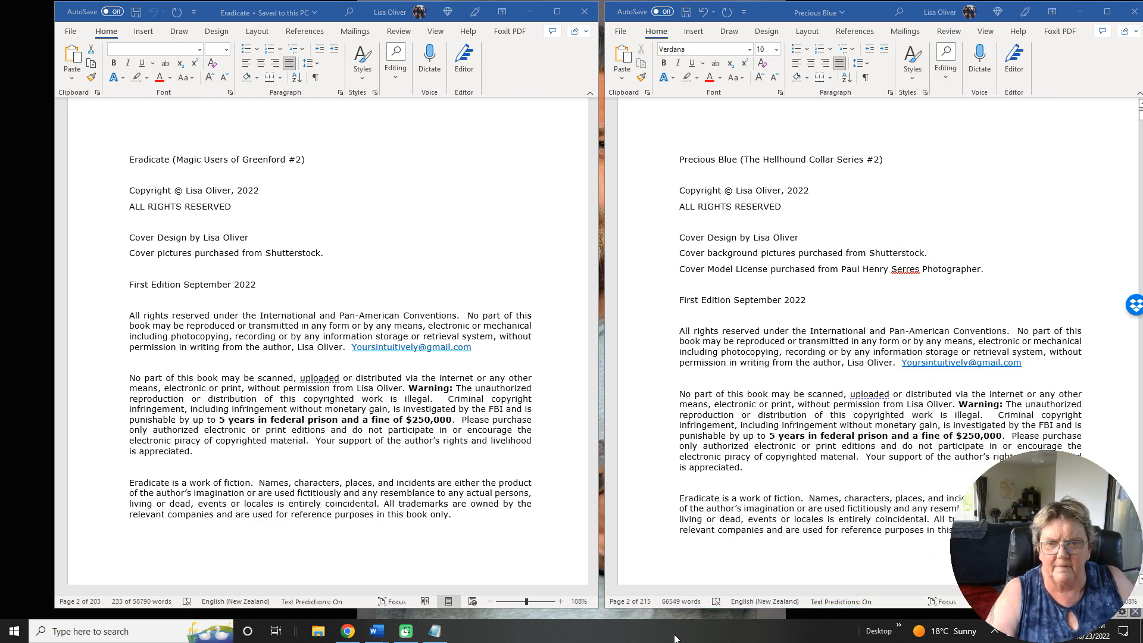
click(993, 269)
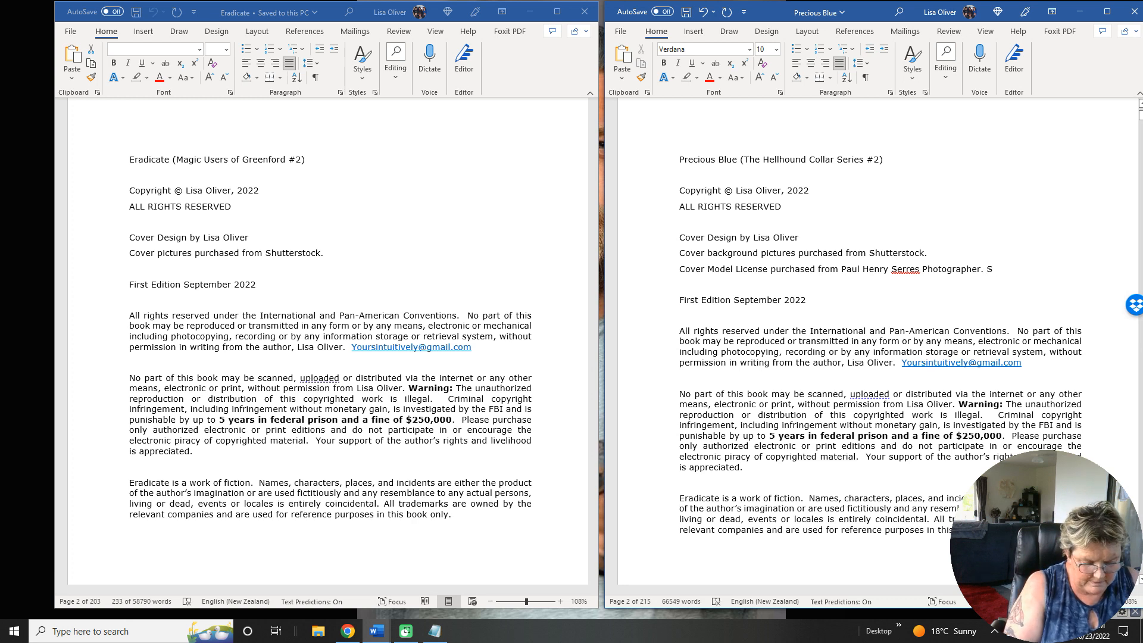
text(SC_213)
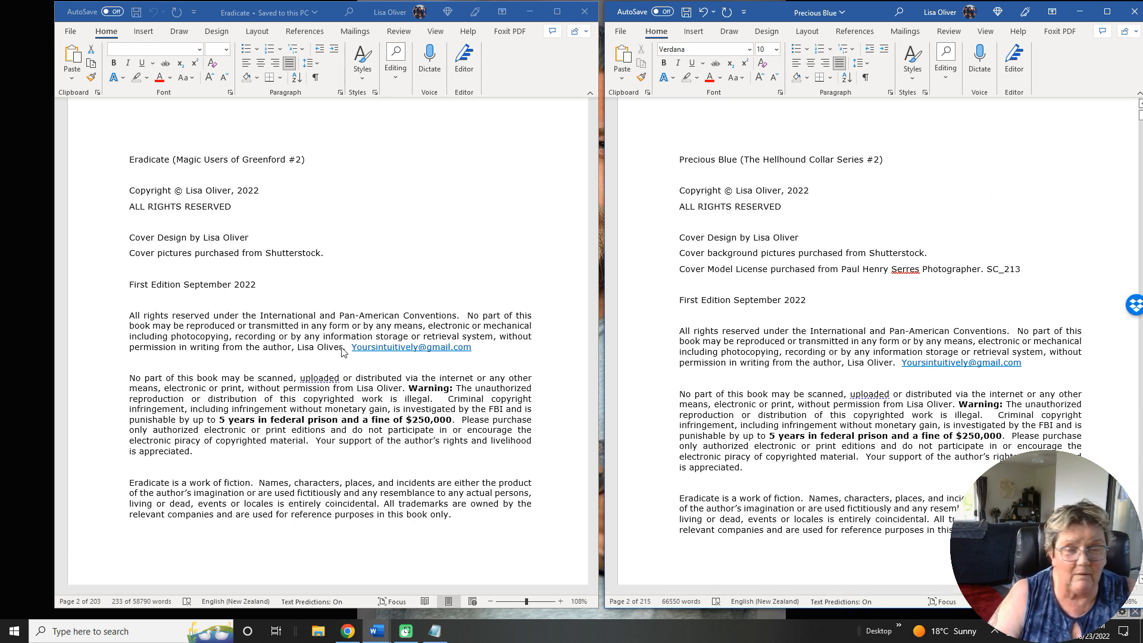
Change the first edition month to October and replace "Eradicate" with "Precious Blue" in the work-of-fiction disclaimer.
drag(733, 299, 774, 298)
text(October)
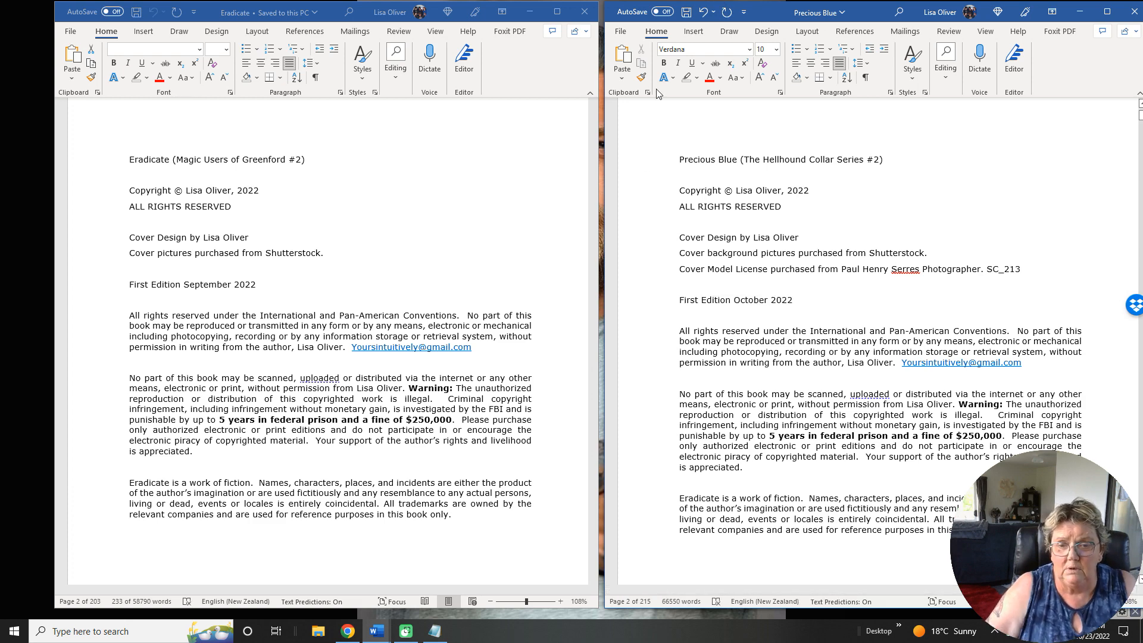
scroll(704, 494, up, 1)
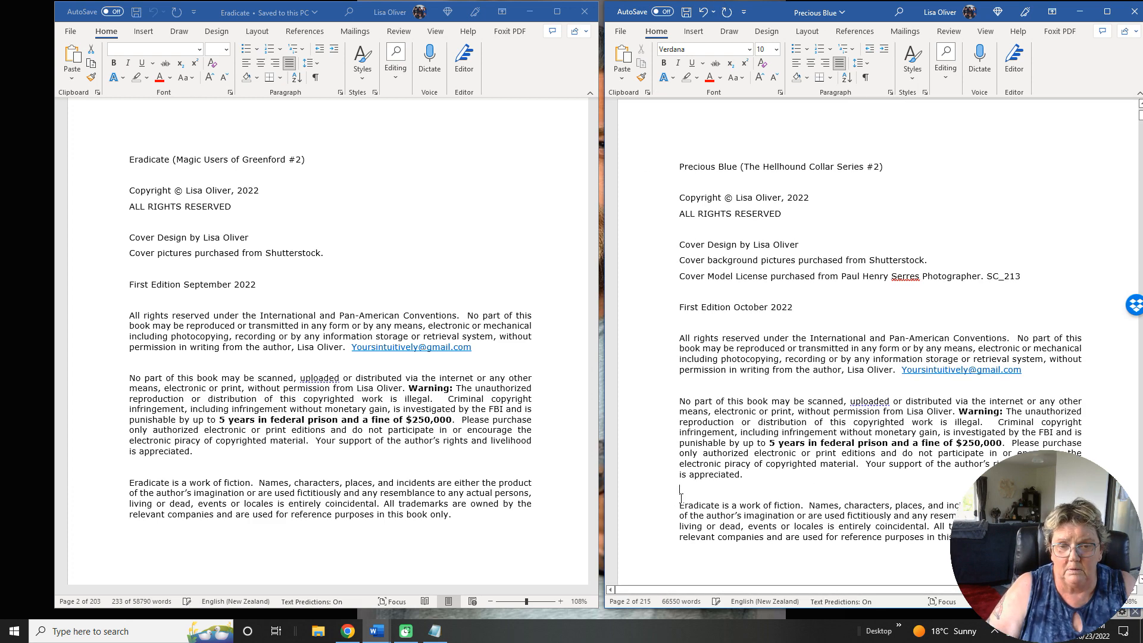
drag(679, 505, 719, 506)
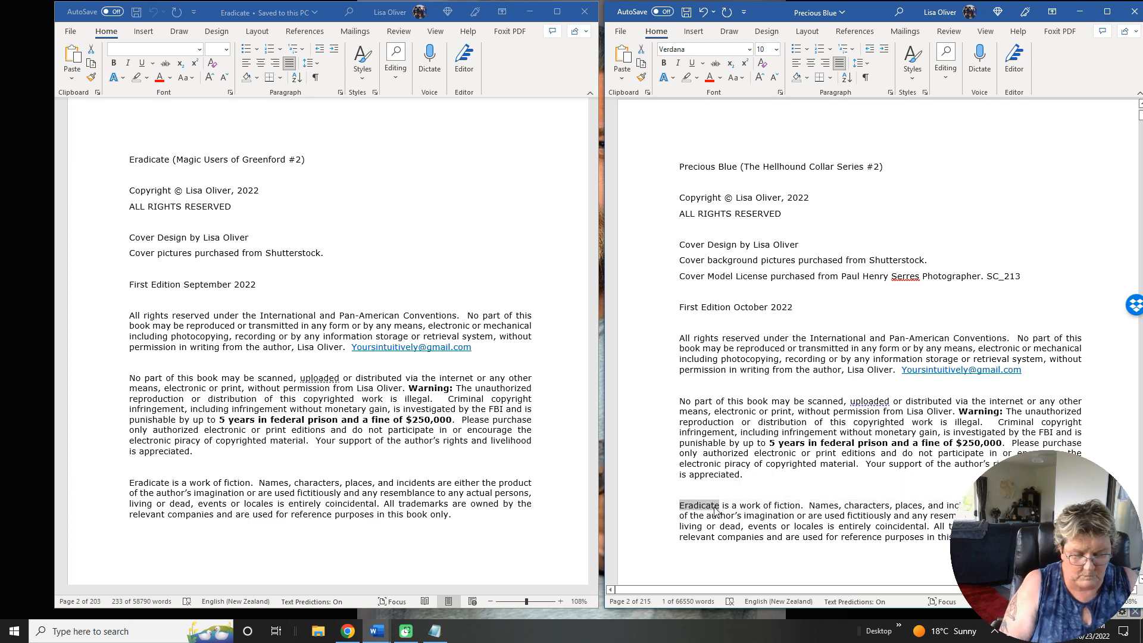
text(Precious Blue)
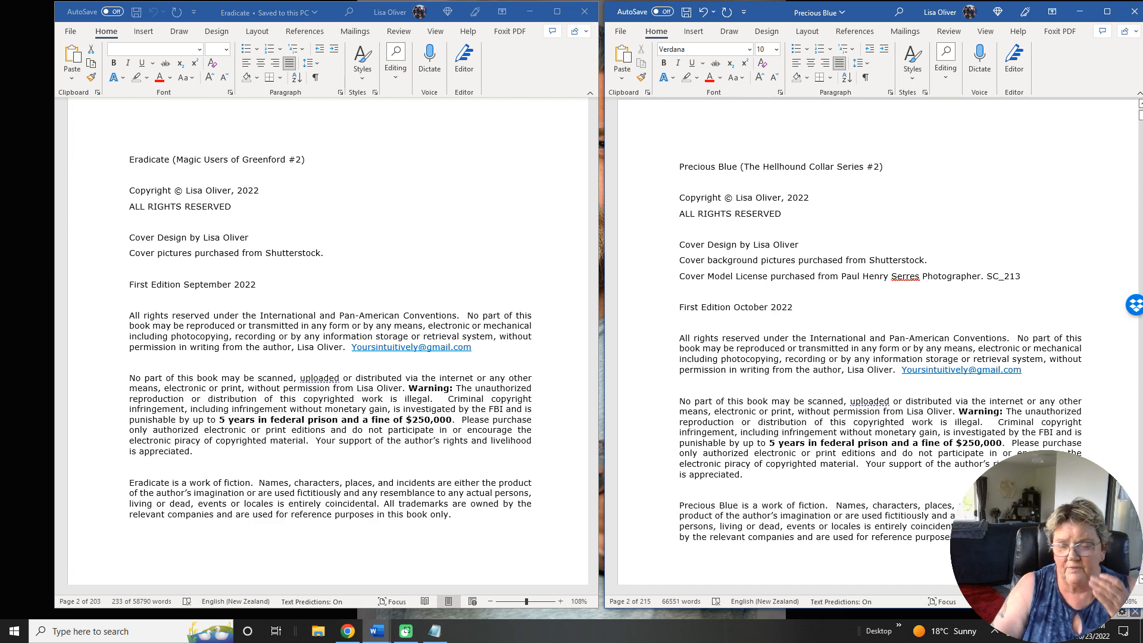
Insert a page break after the copyright text to create a new page before Chapter One.
scroll(923, 188, down, 5)
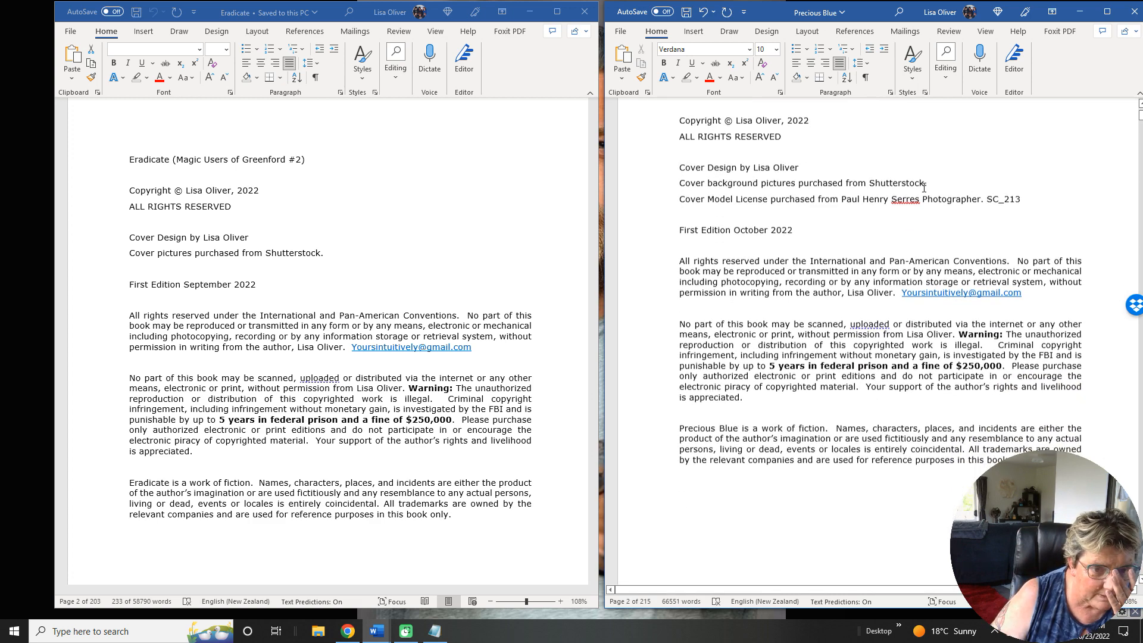
scroll(861, 180, down, 6)
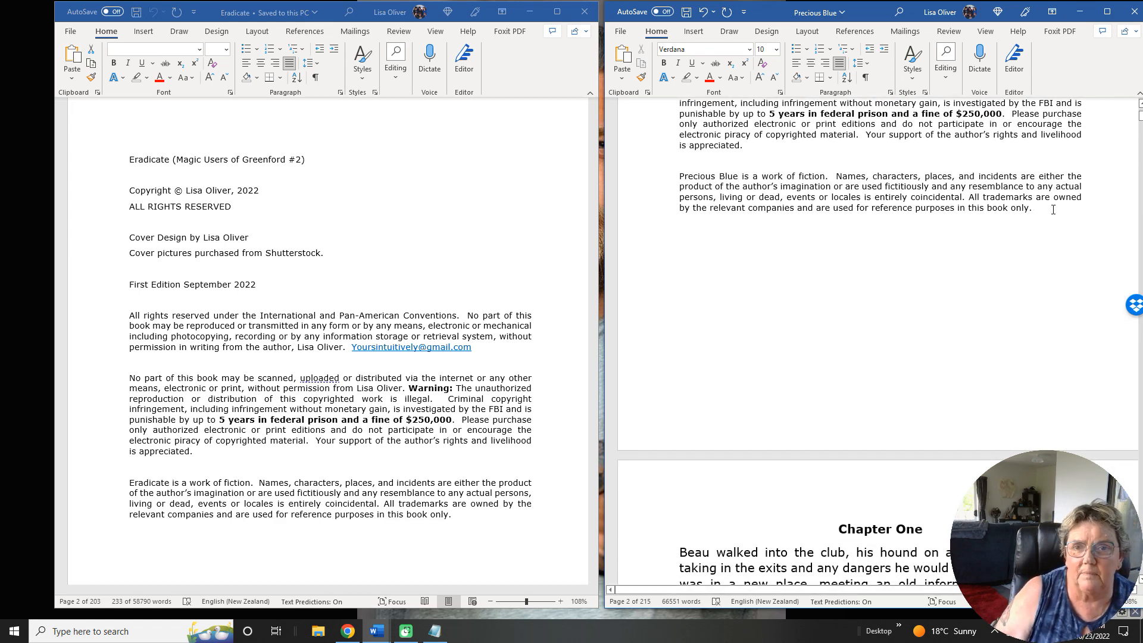
click(693, 31)
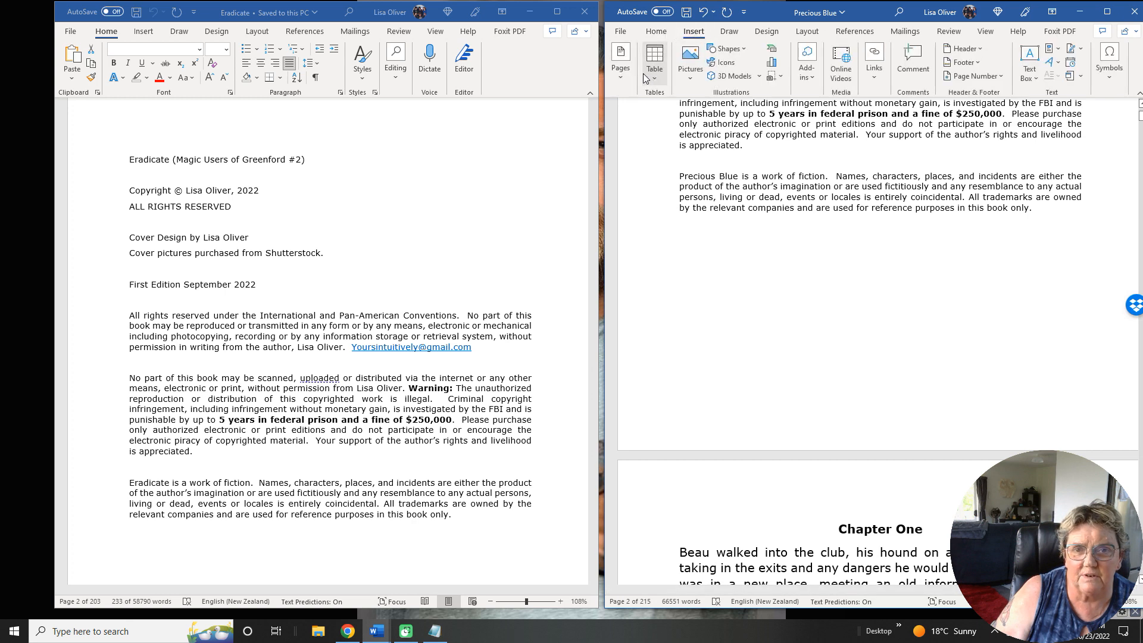
click(613, 72)
click(675, 122)
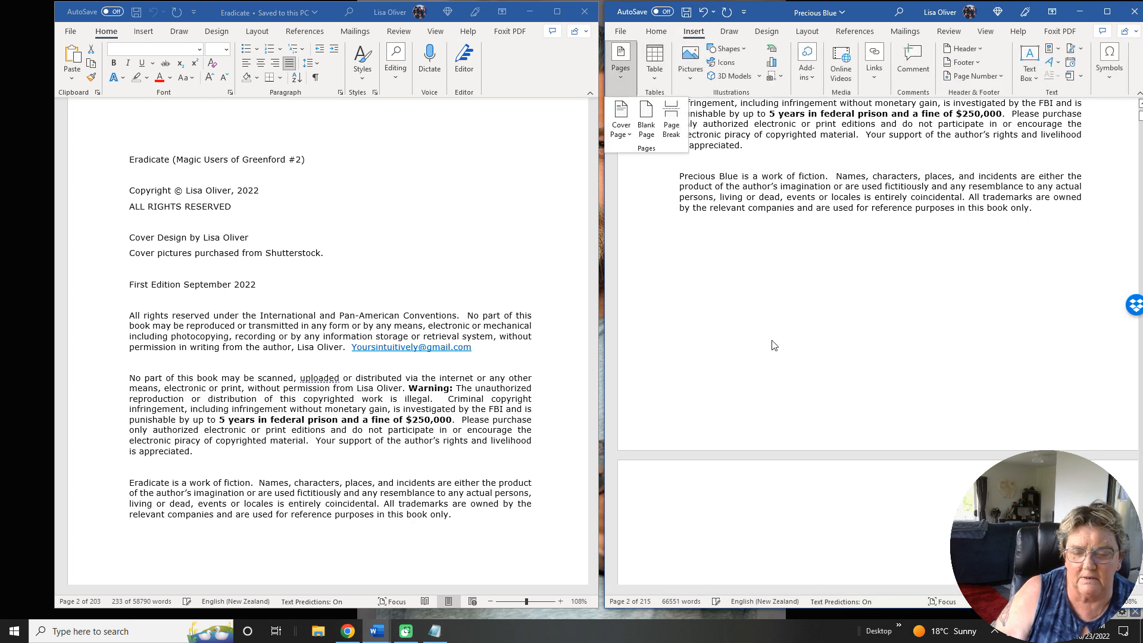
click(688, 349)
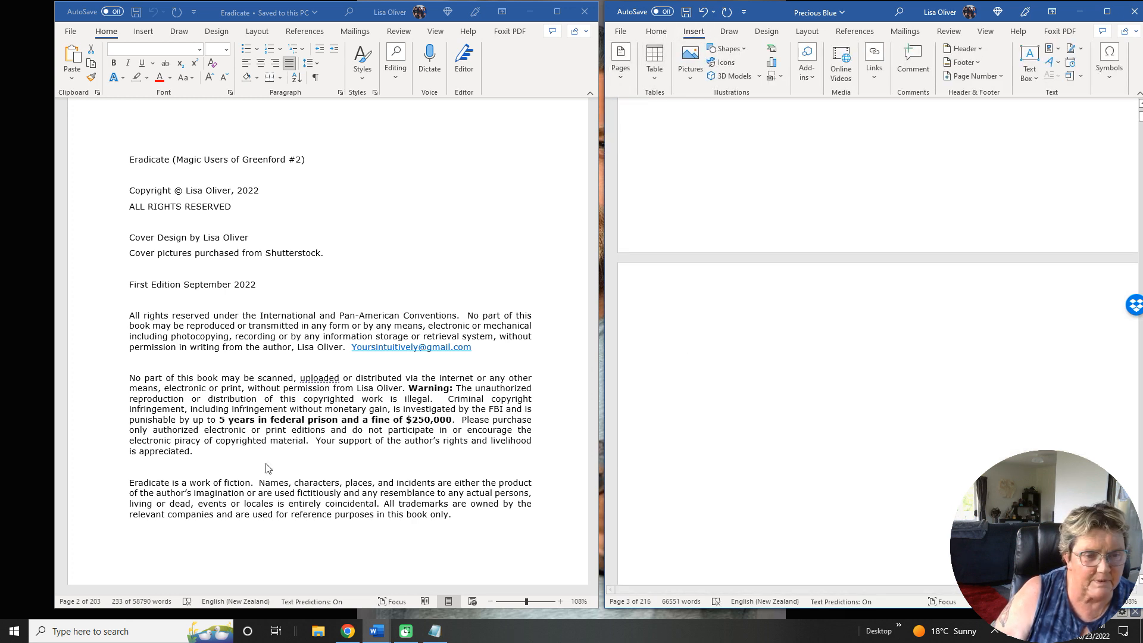
Add a centered bold 14 pt "Table of Contents" heading on the new blank page, following the layout of the Eradicate contents page.
scroll(332, 384, down, 3)
scroll(331, 384, down, 15)
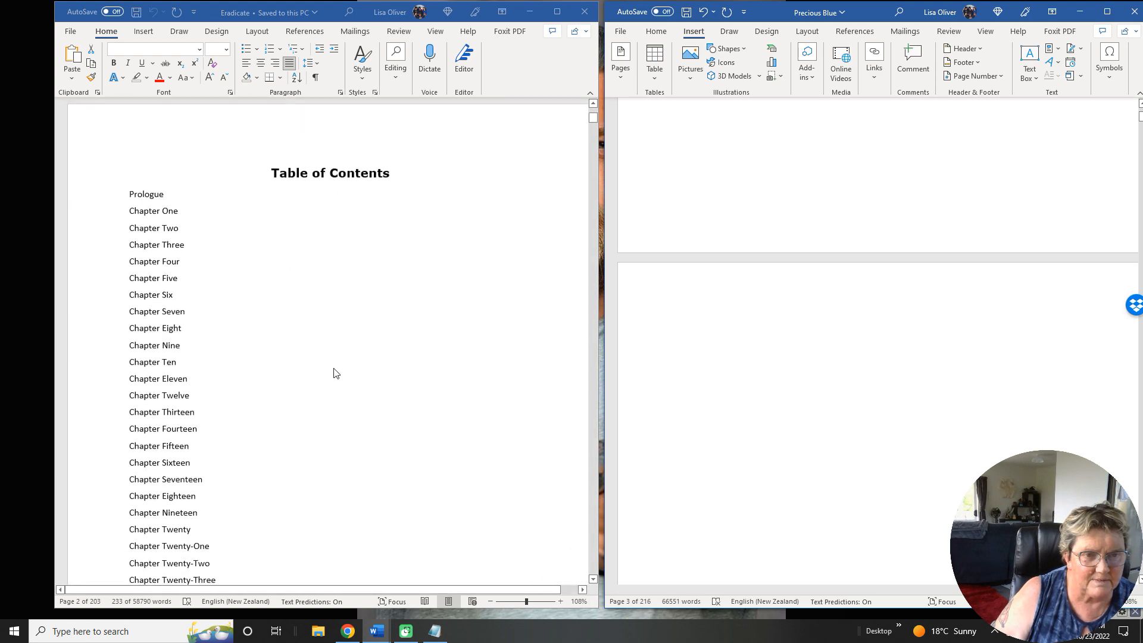
click(655, 31)
click(776, 50)
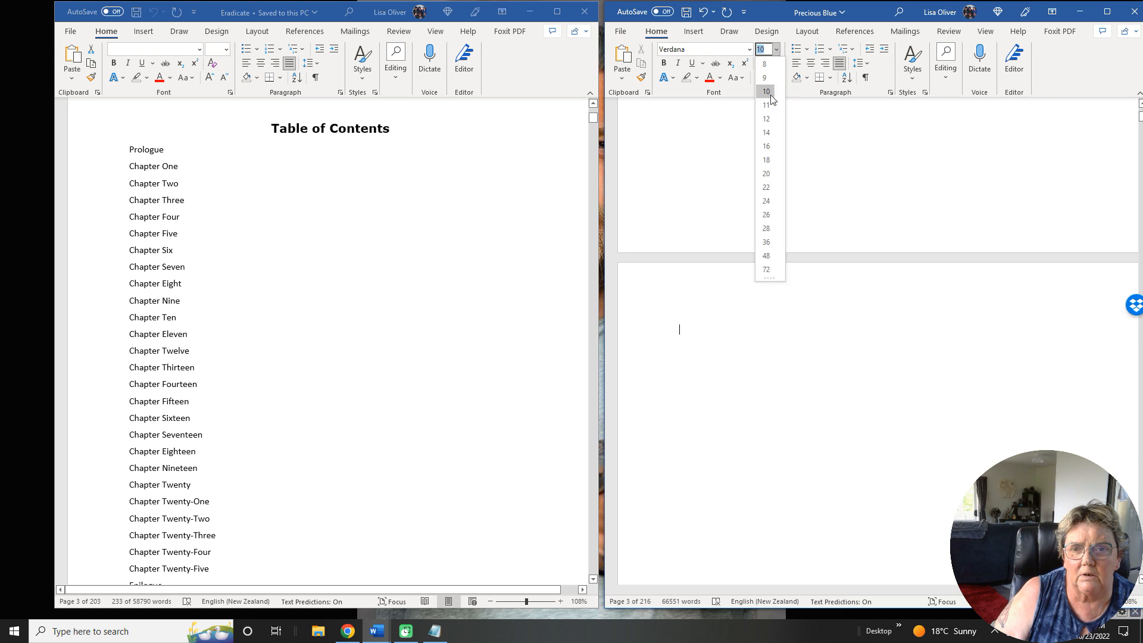
click(766, 132)
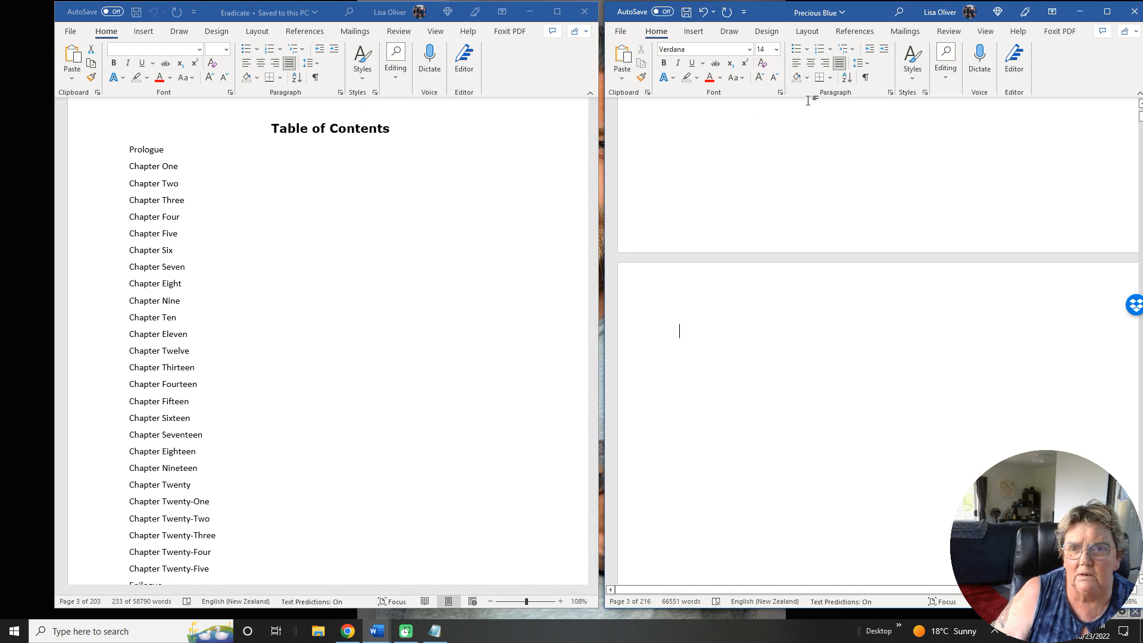
click(811, 66)
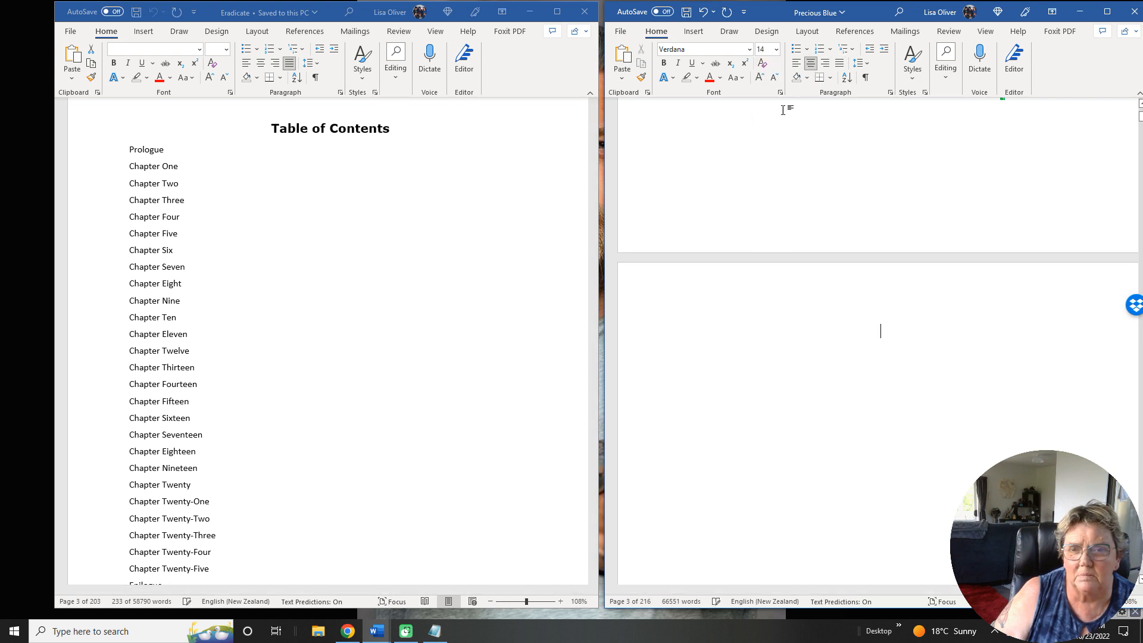
click(665, 64)
text(Tabvl)
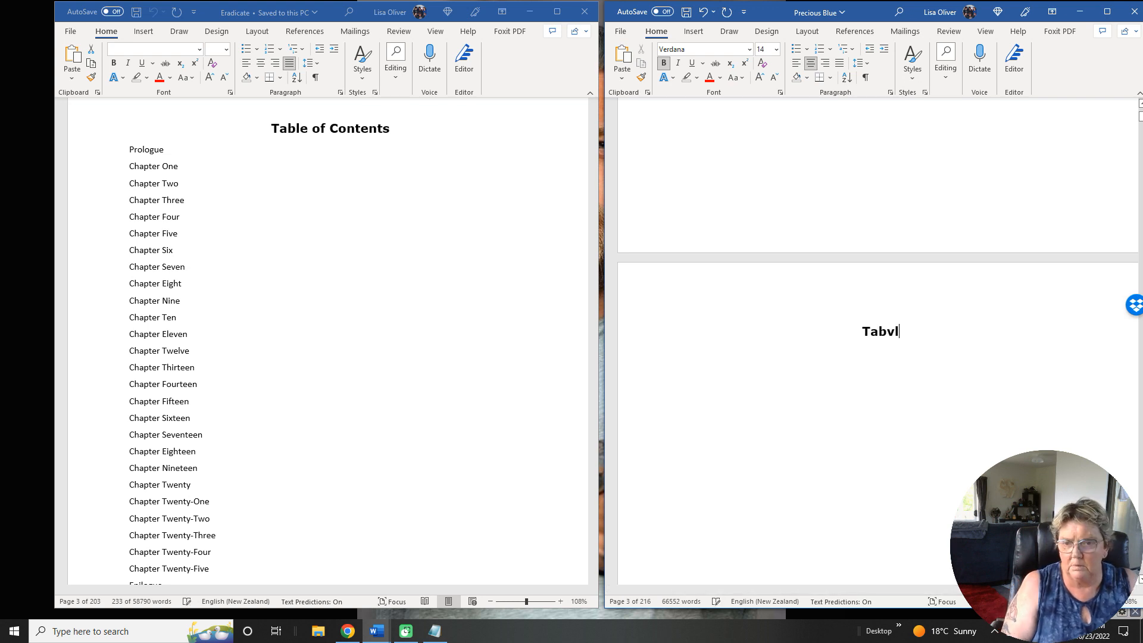
key(BackSpace)
text(le of )
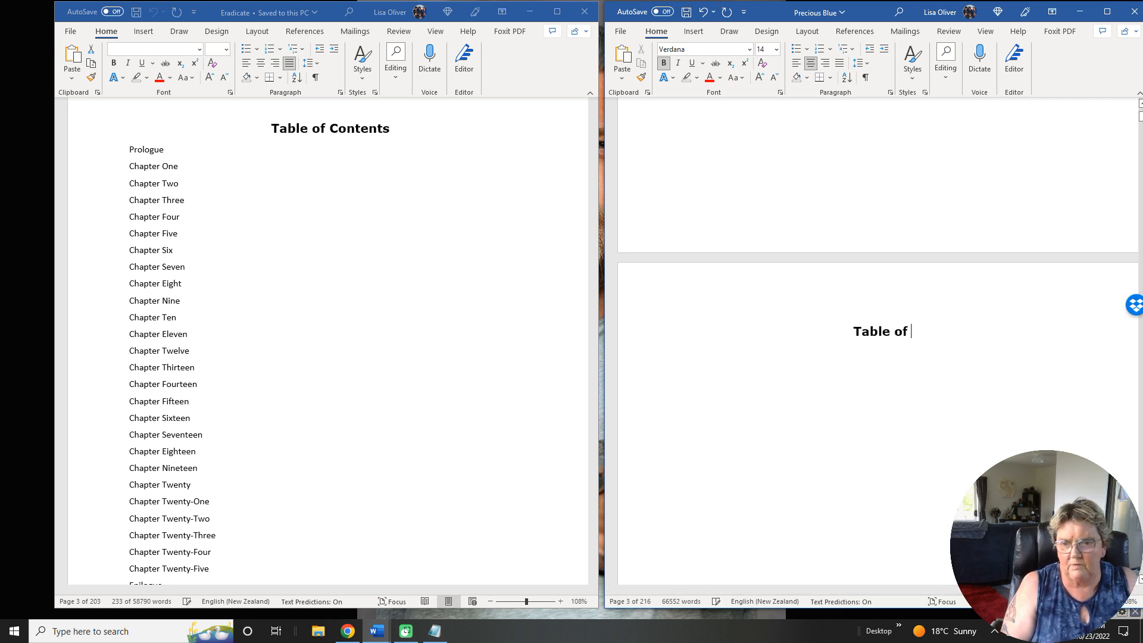
text(Contents)
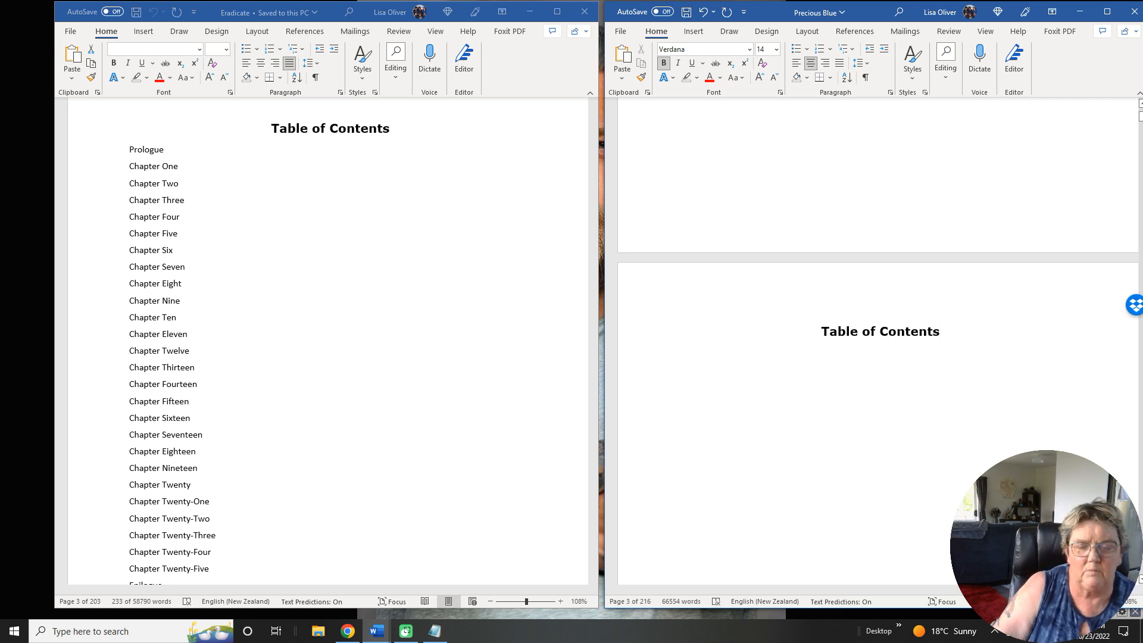
Justify the empty line below the Table of Contents heading and save the Precious Blue document.
click(839, 62)
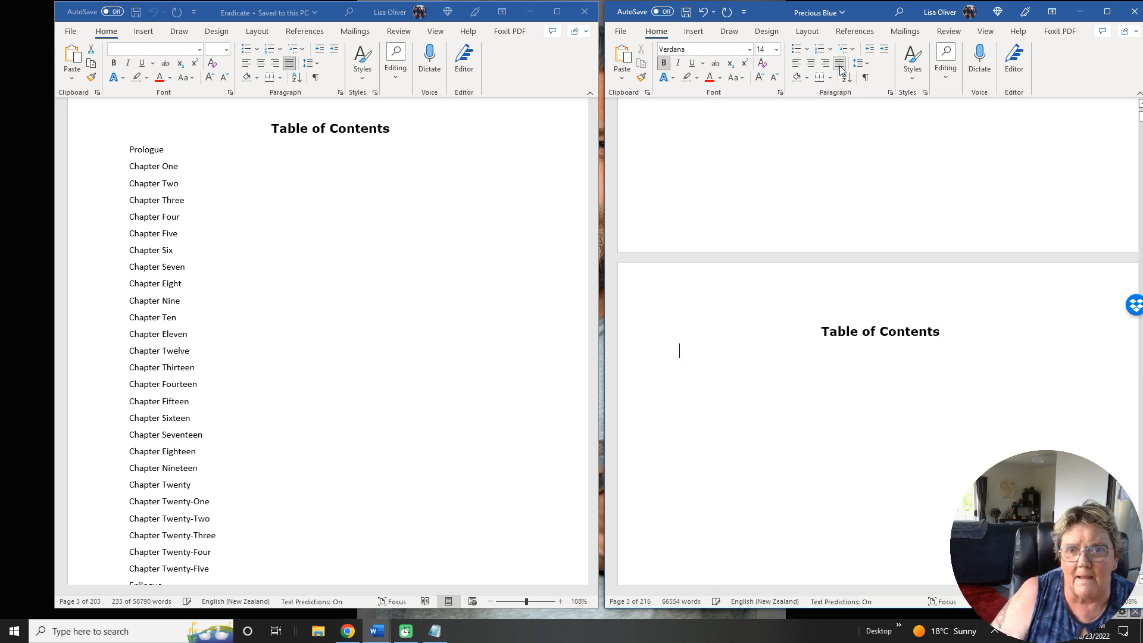
click(622, 33)
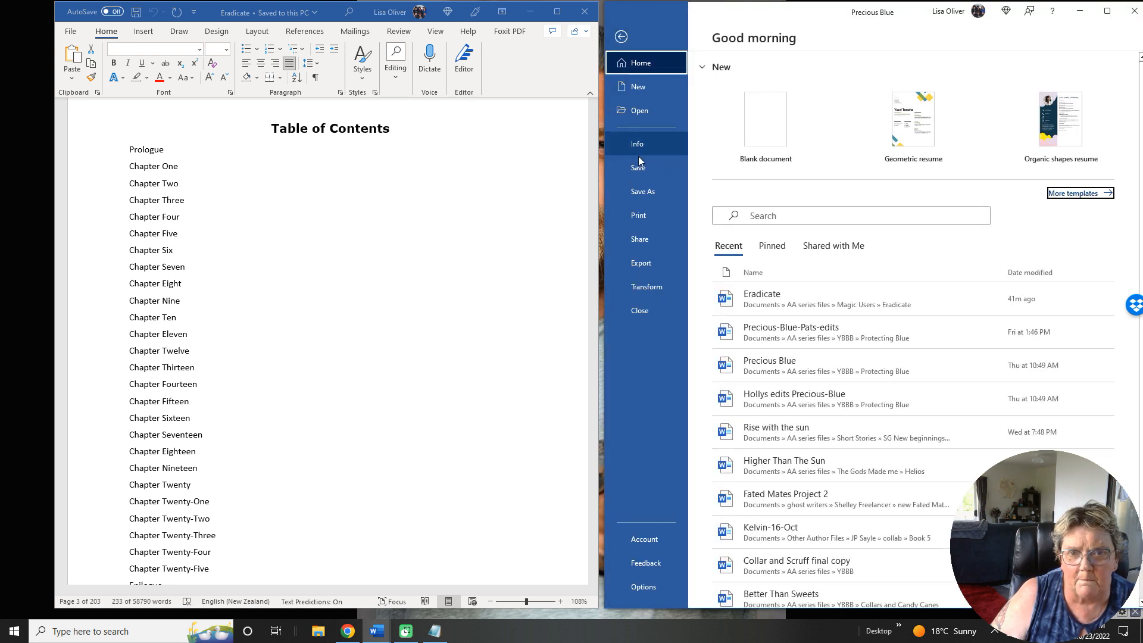
click(641, 168)
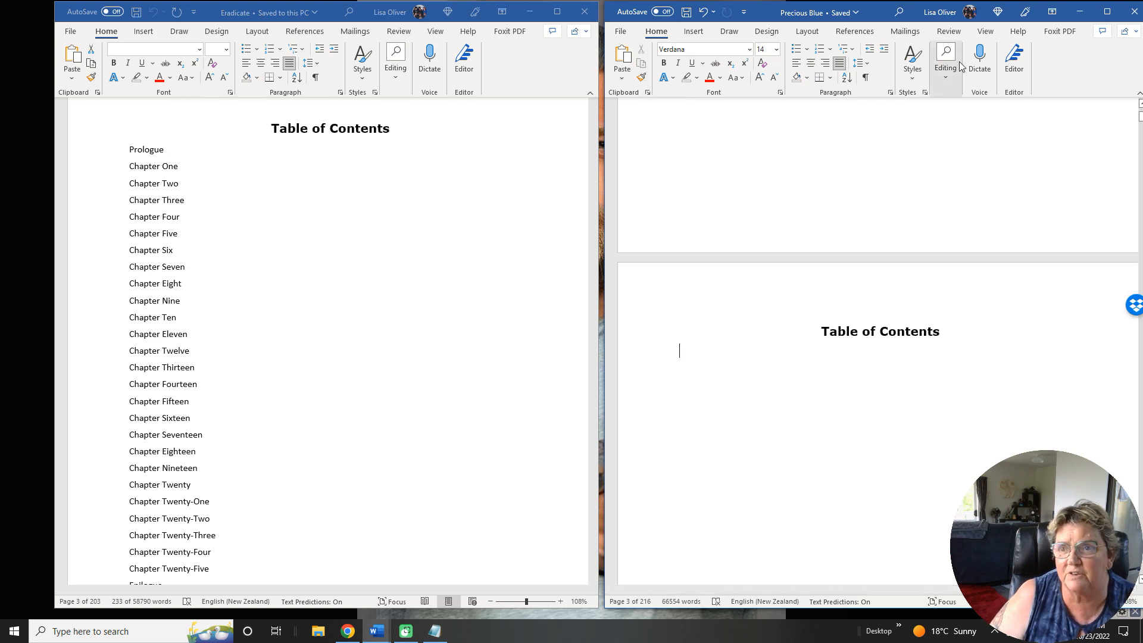
Apply Heading 1 to the line below the contents heading and modify the style to Verdana, 14 pt, bold, black and centered.
click(1108, 12)
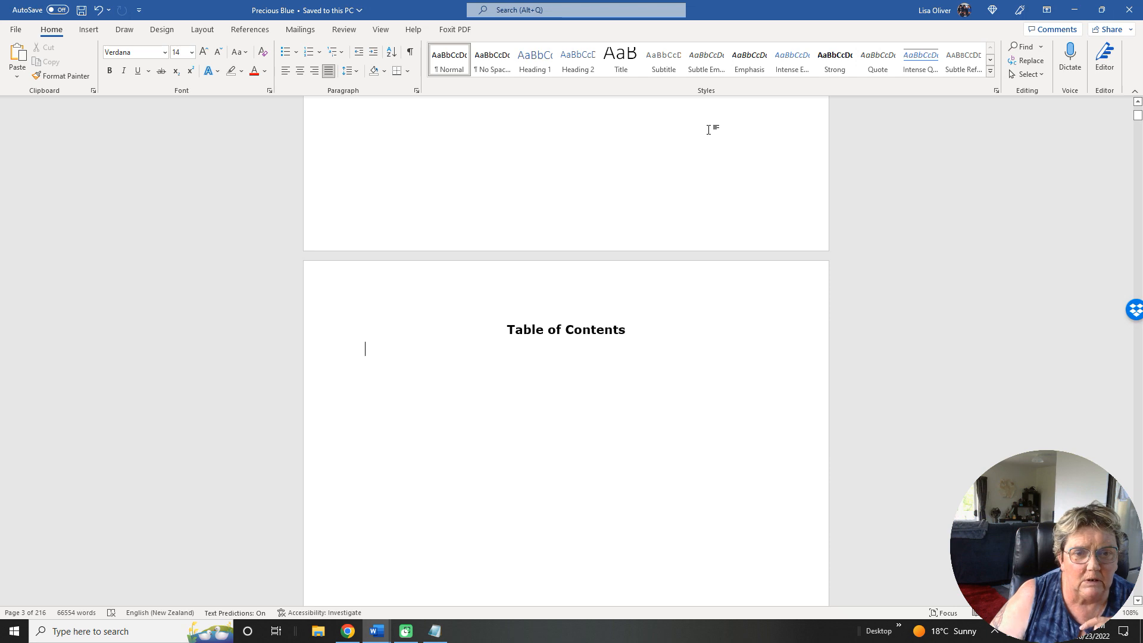
click(535, 67)
right_click(535, 68)
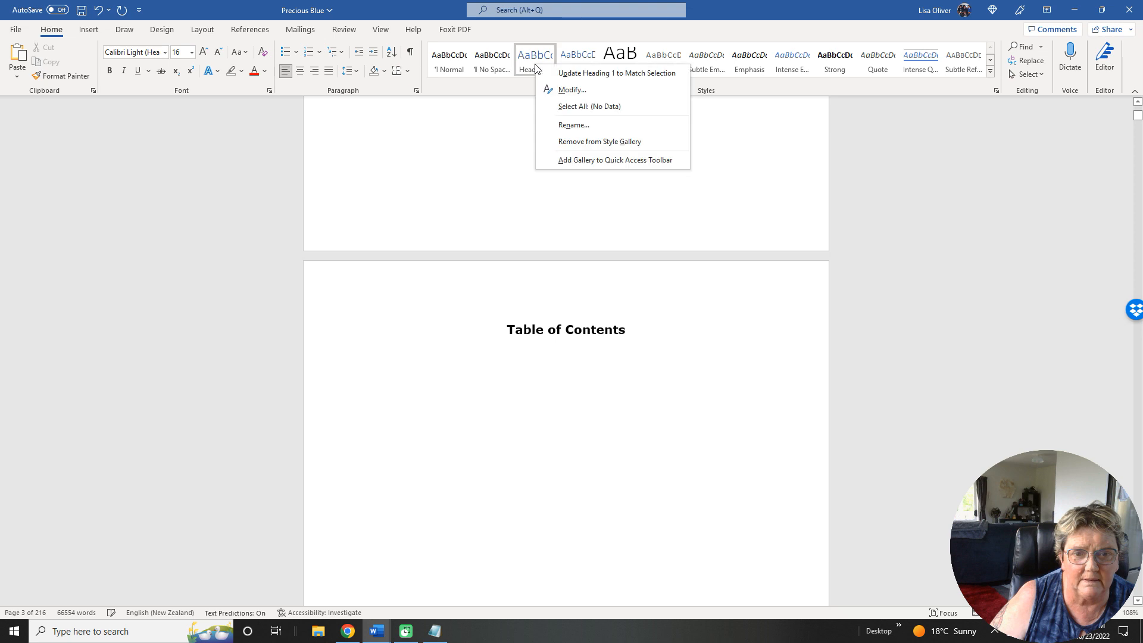
click(568, 90)
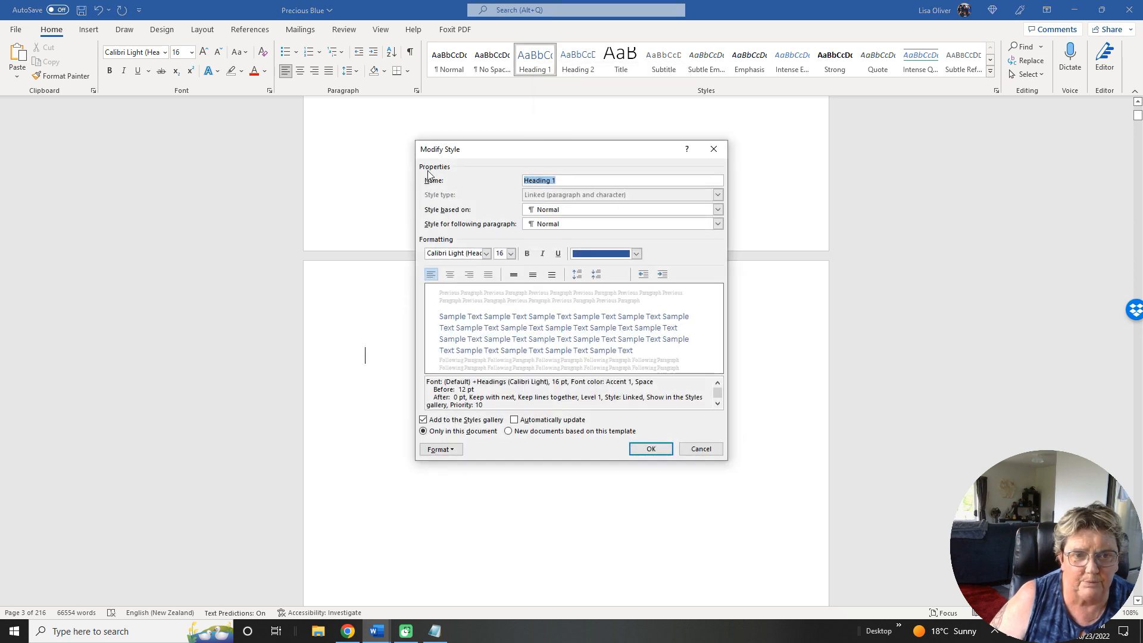
click(486, 254)
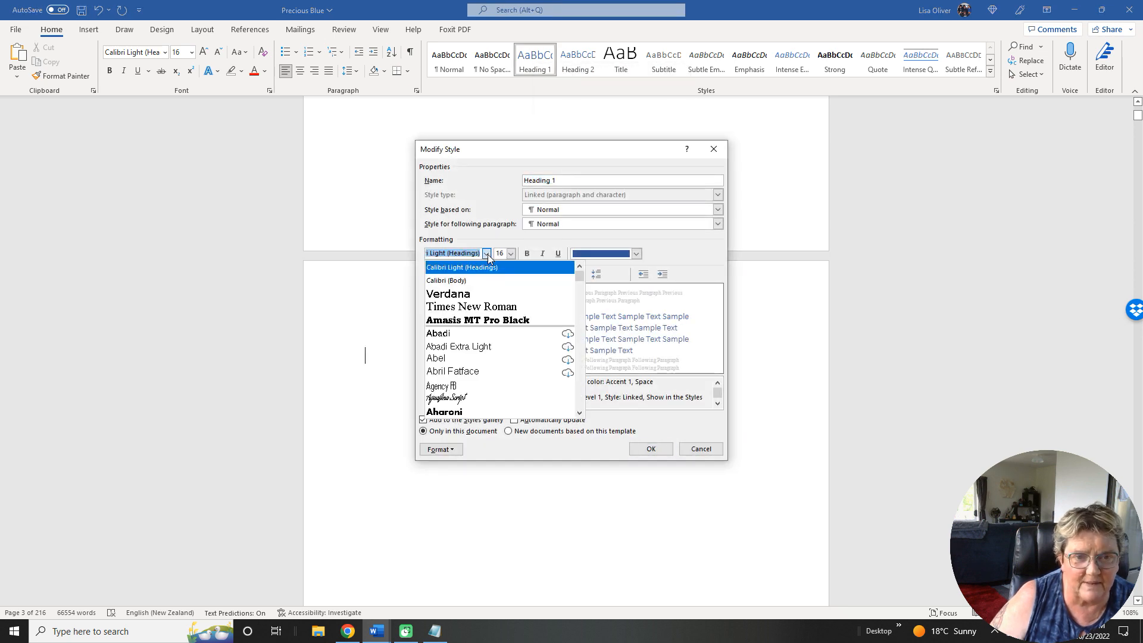
click(474, 294)
click(511, 254)
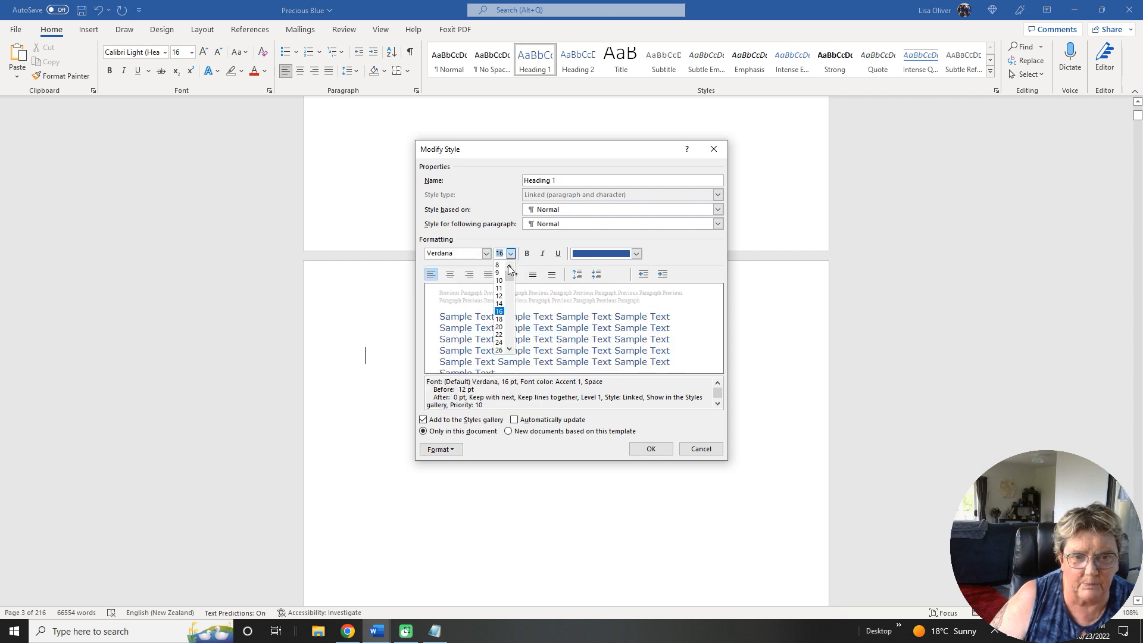
click(499, 303)
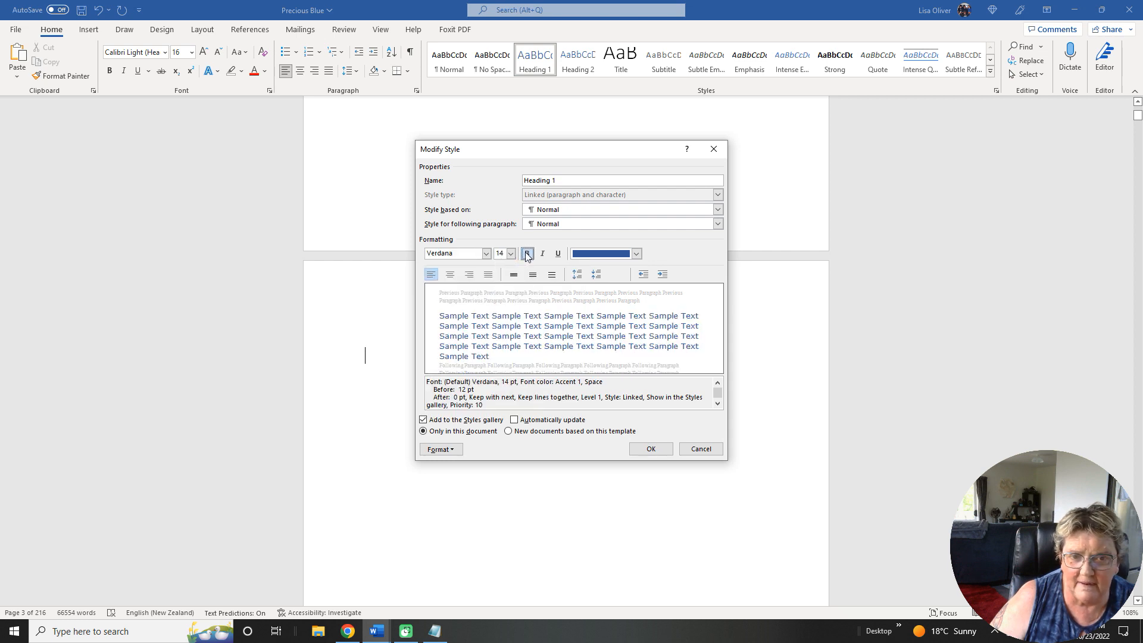
click(526, 253)
click(590, 256)
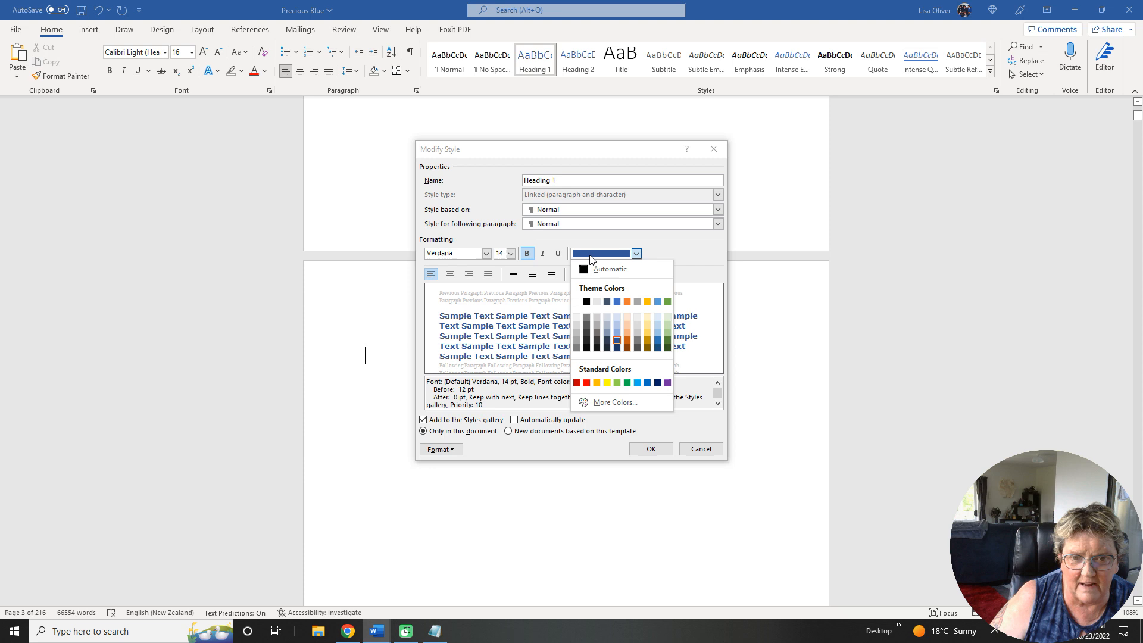
click(587, 302)
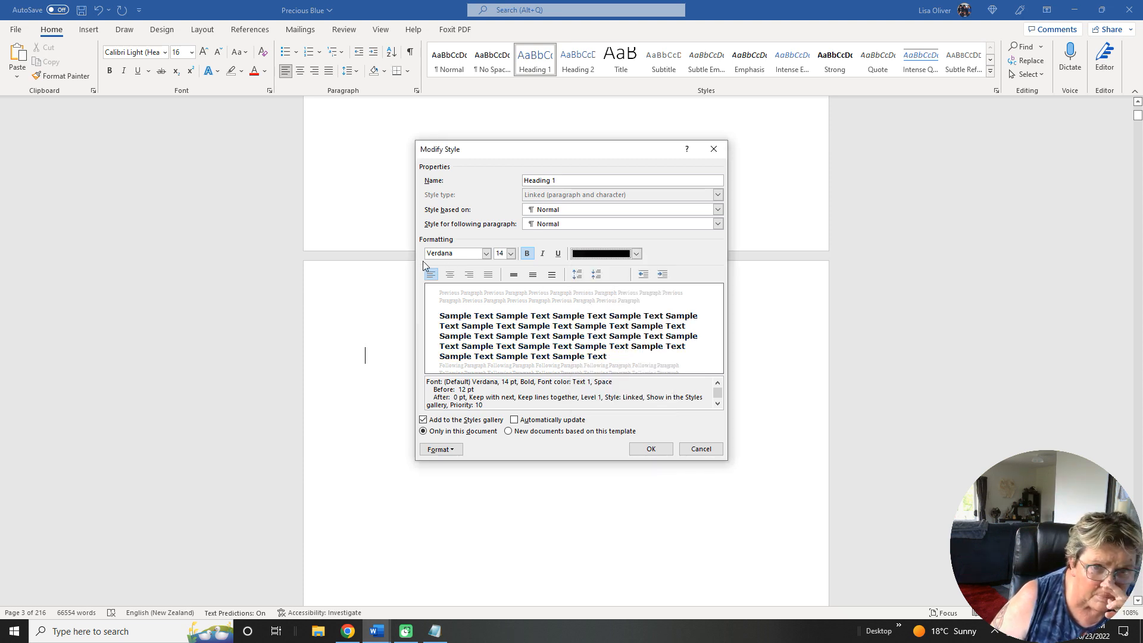
click(450, 274)
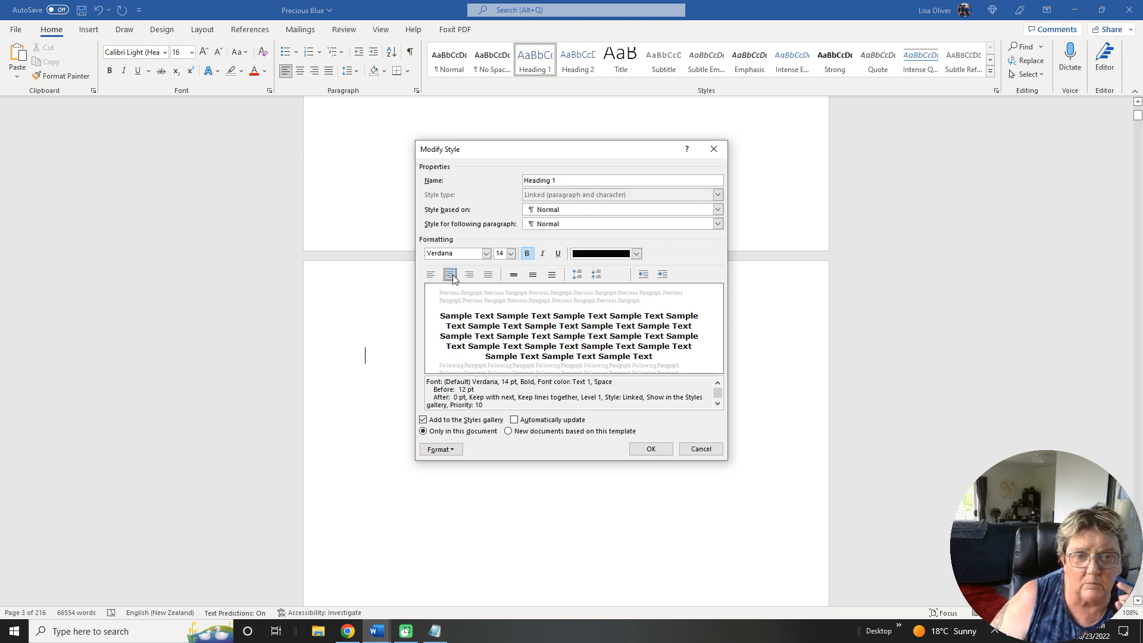
Set the Heading 1 style's paragraph spacing after to 6 pt and apply the style changes.
click(448, 450)
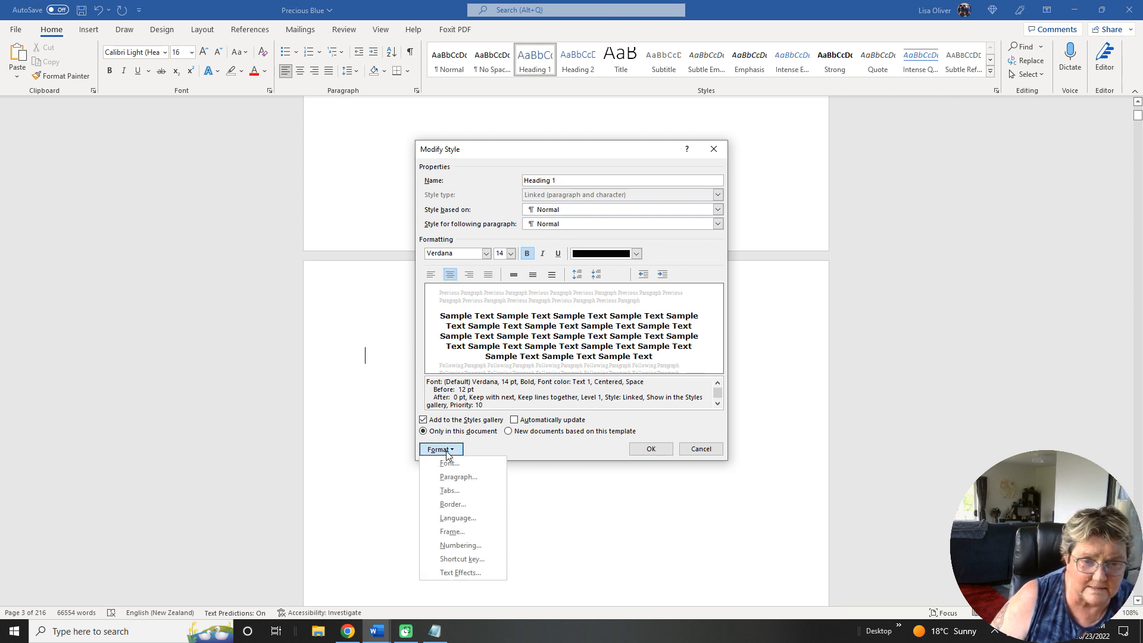
click(454, 477)
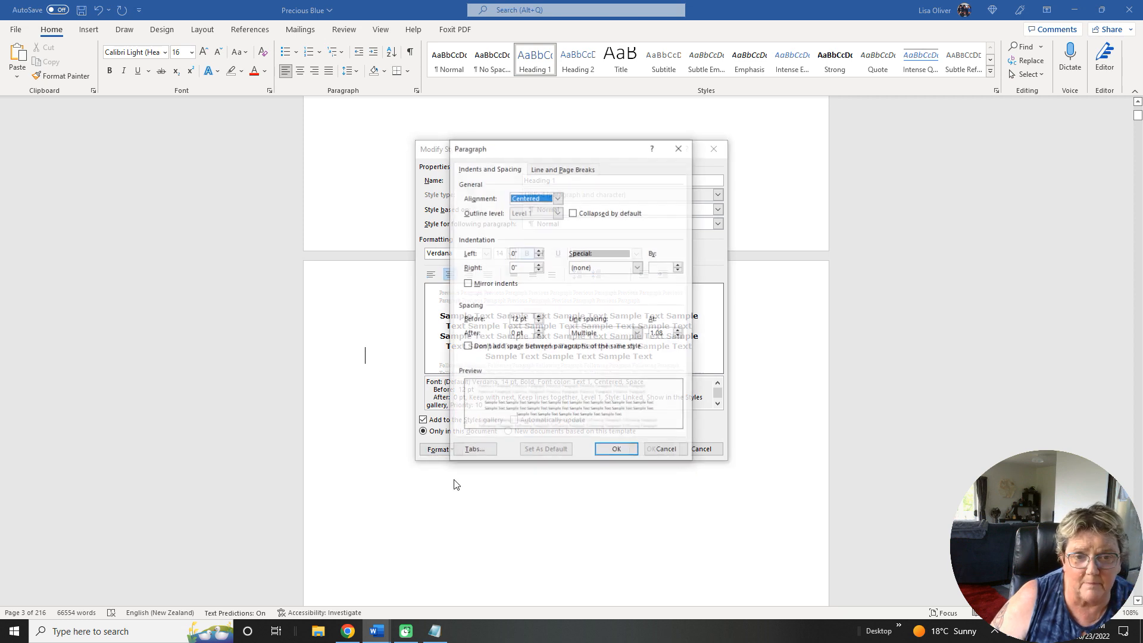
click(539, 331)
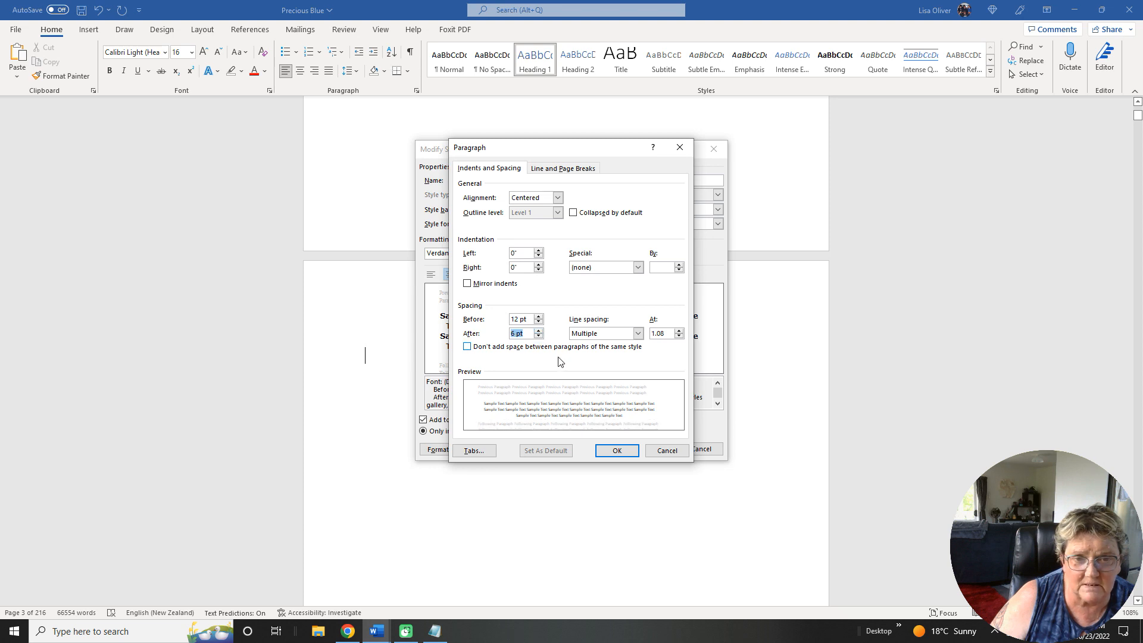
click(617, 451)
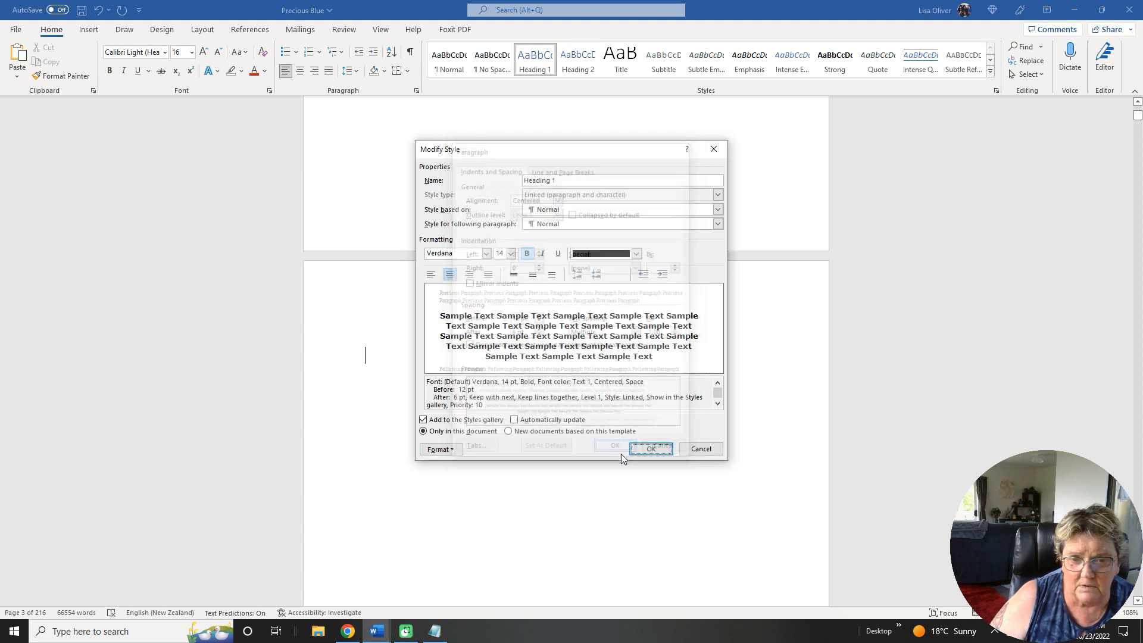
click(650, 449)
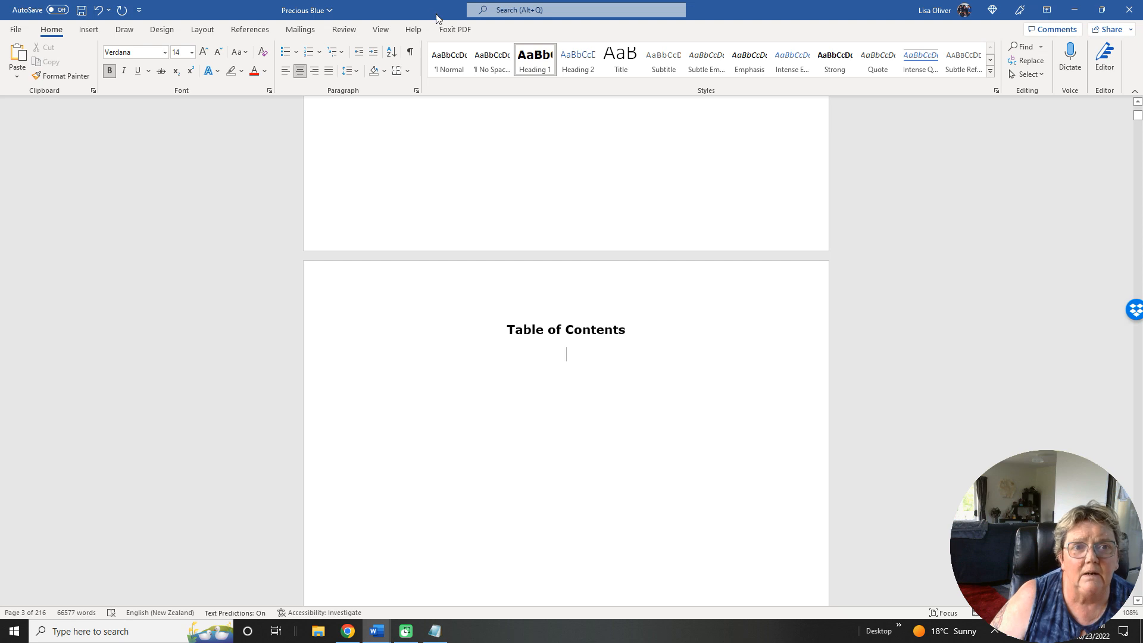
Show multiple pages side by side and look over the contents page and Chapter One.
click(381, 29)
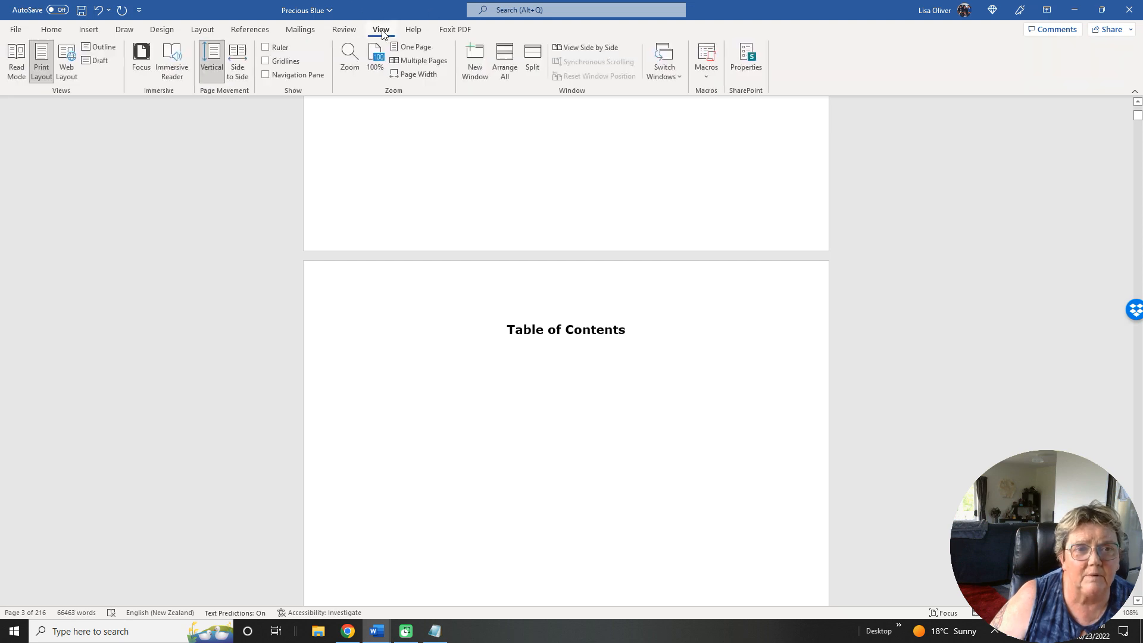
click(419, 60)
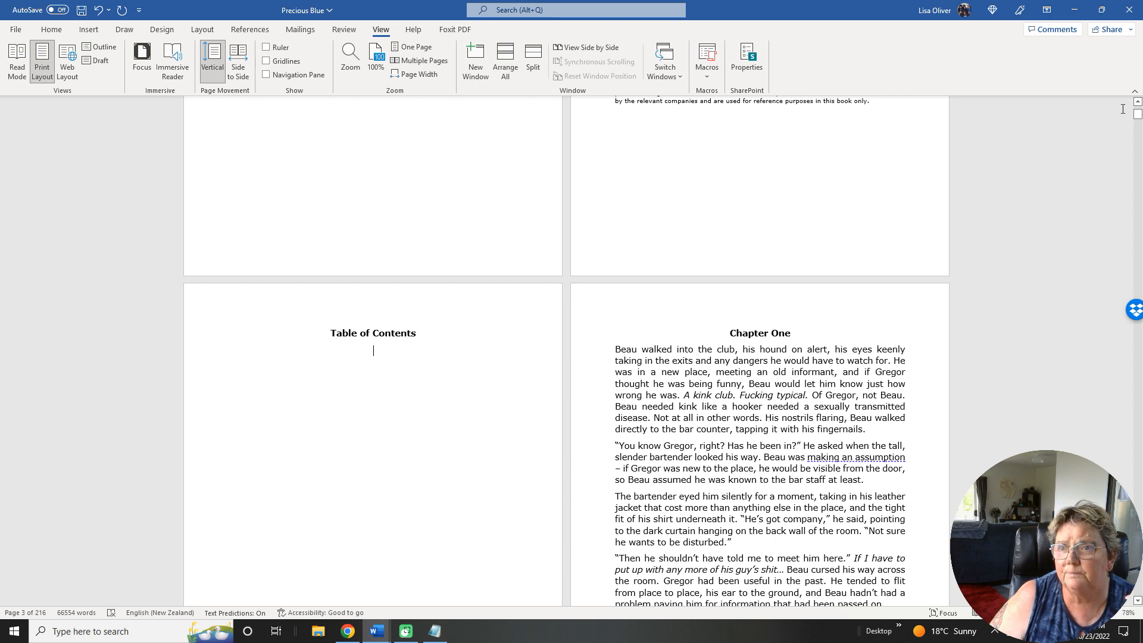
scroll(752, 313, up, 1)
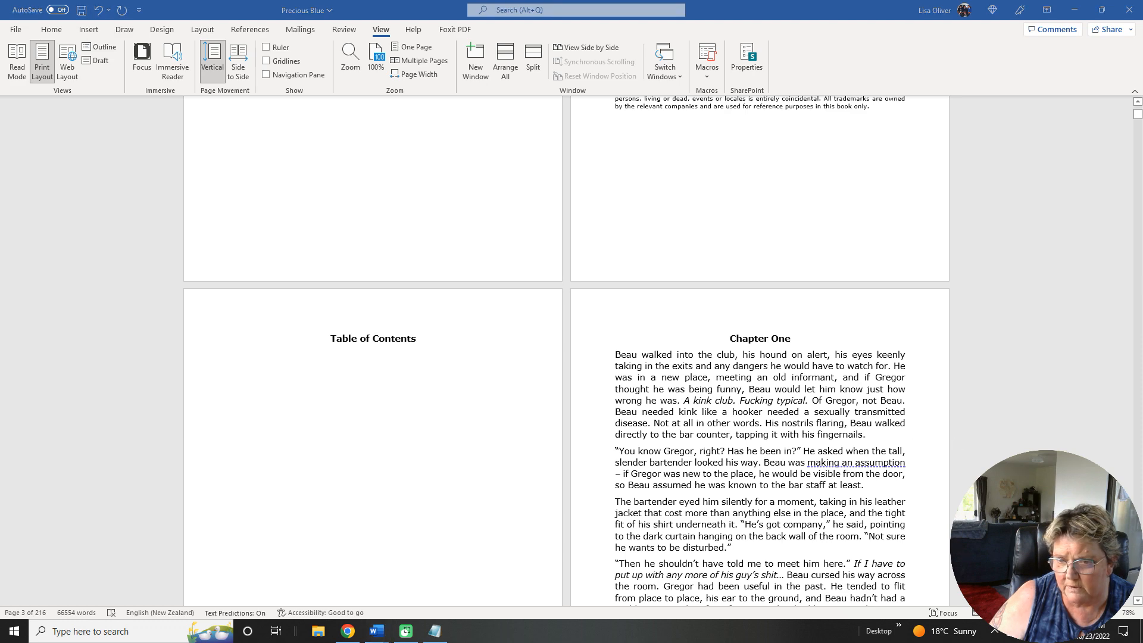
scroll(761, 497, down, 5)
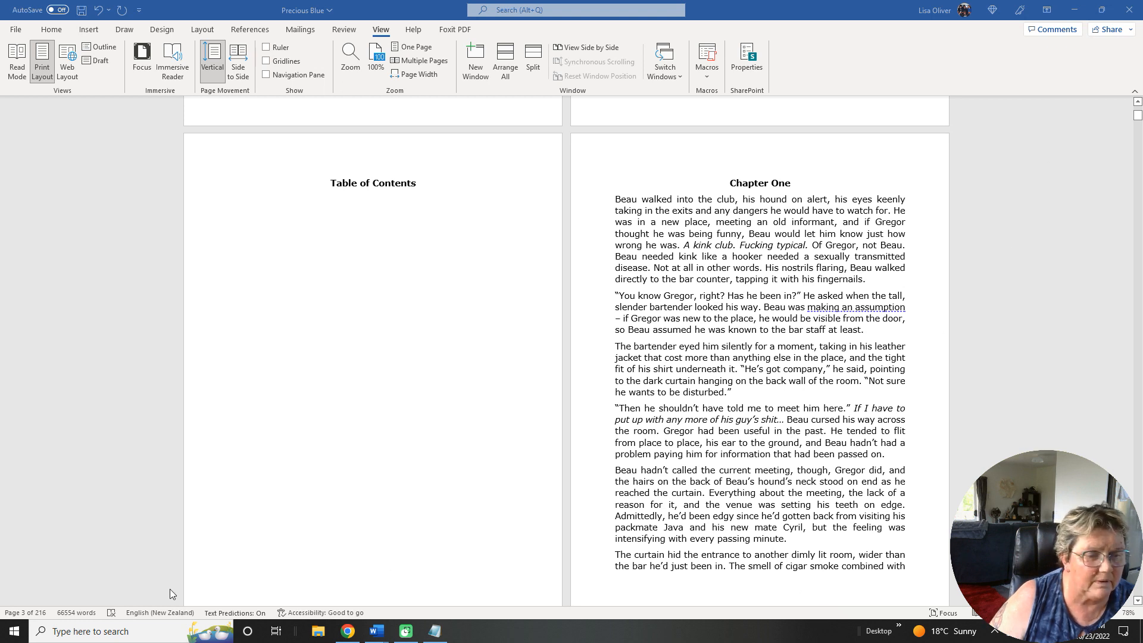
drag(490, 619, 466, 610)
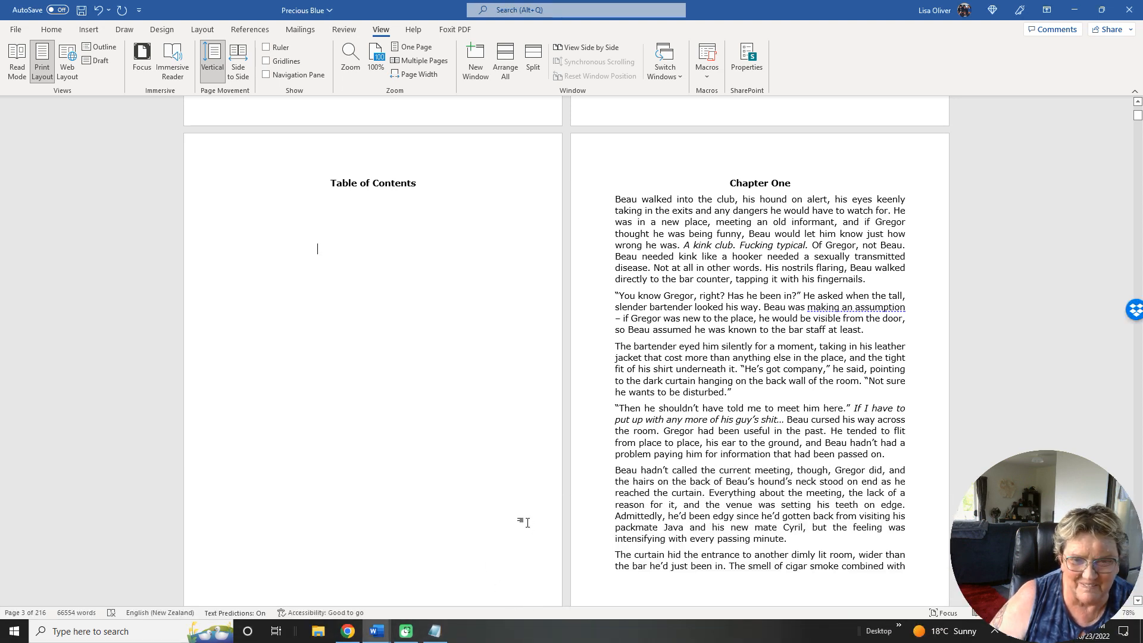
click(630, 323)
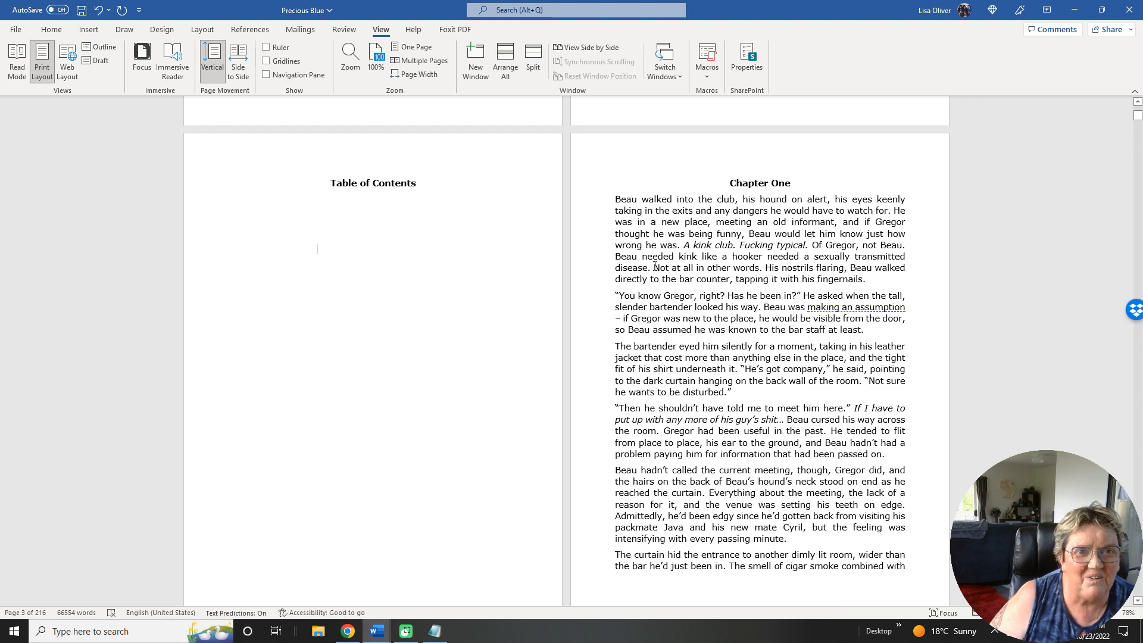
Set the document zoom to show many pages at once in a 2 x 4 layout.
click(376, 69)
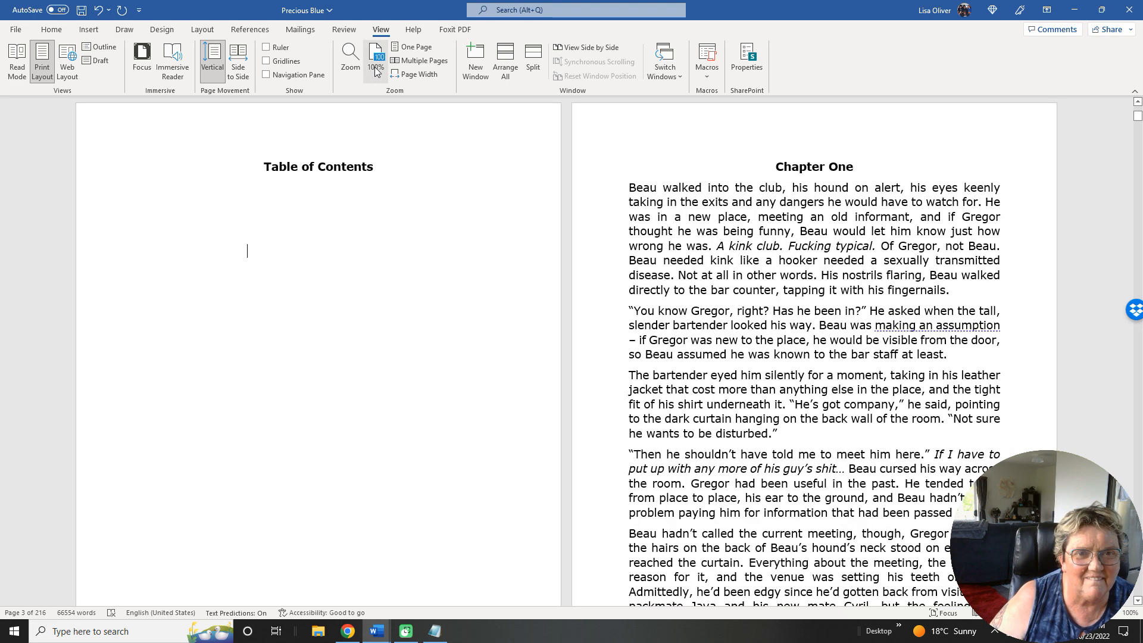
right_click(376, 71)
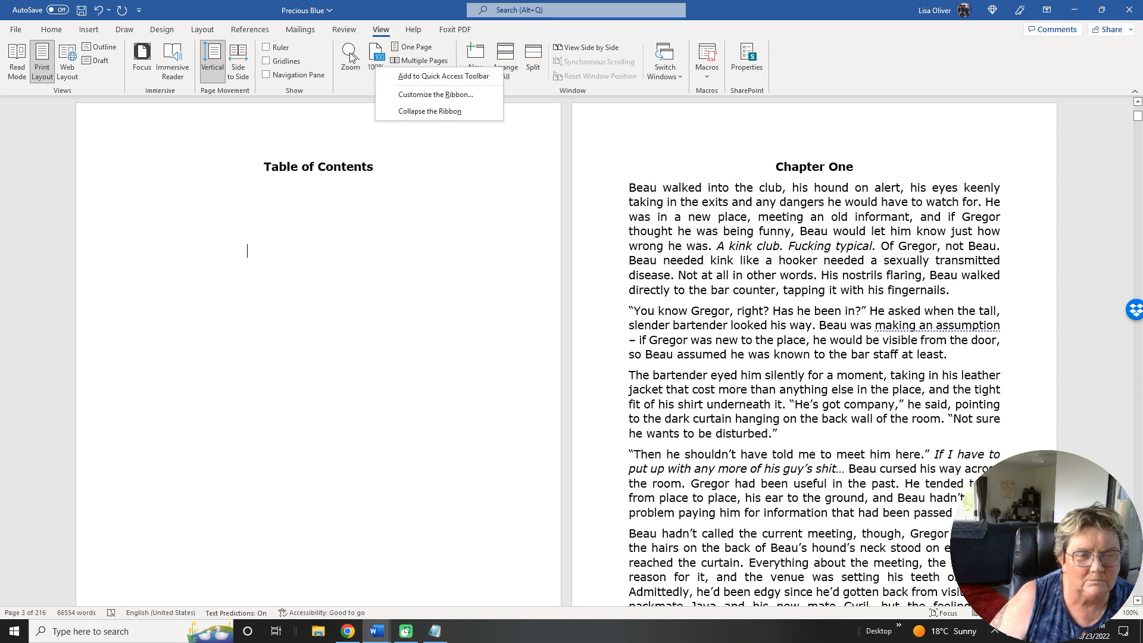
click(351, 57)
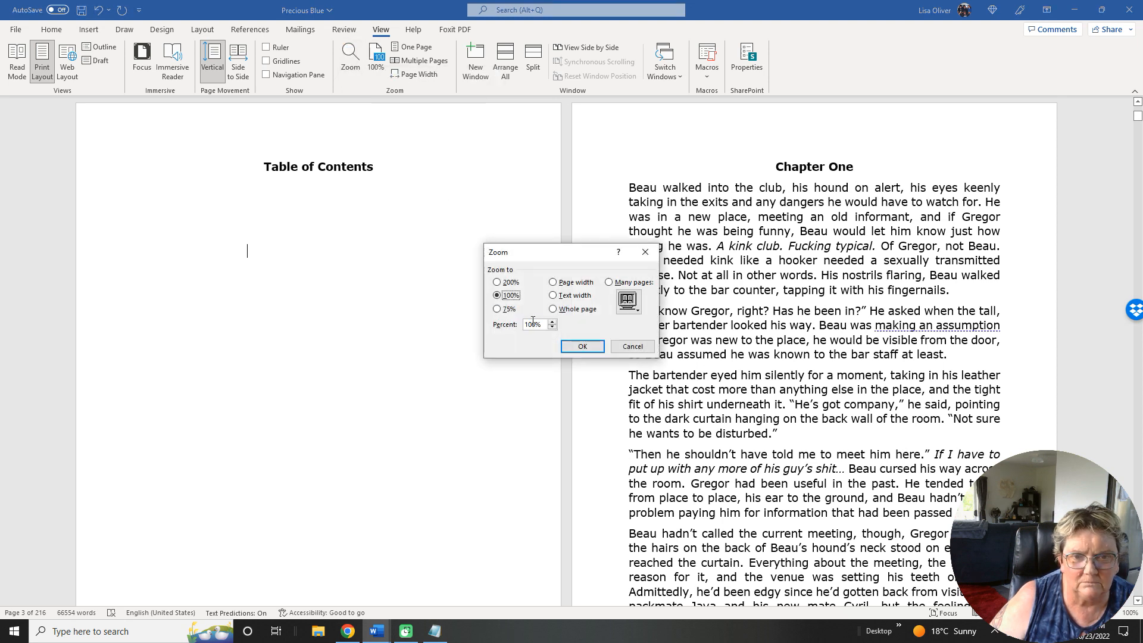
click(628, 303)
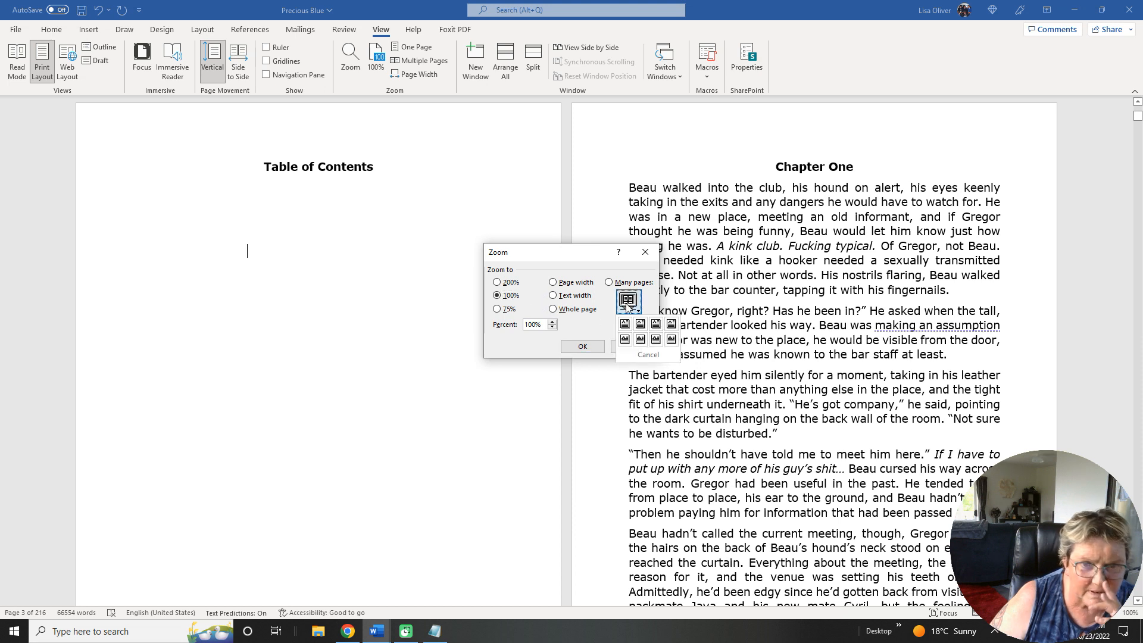
click(671, 340)
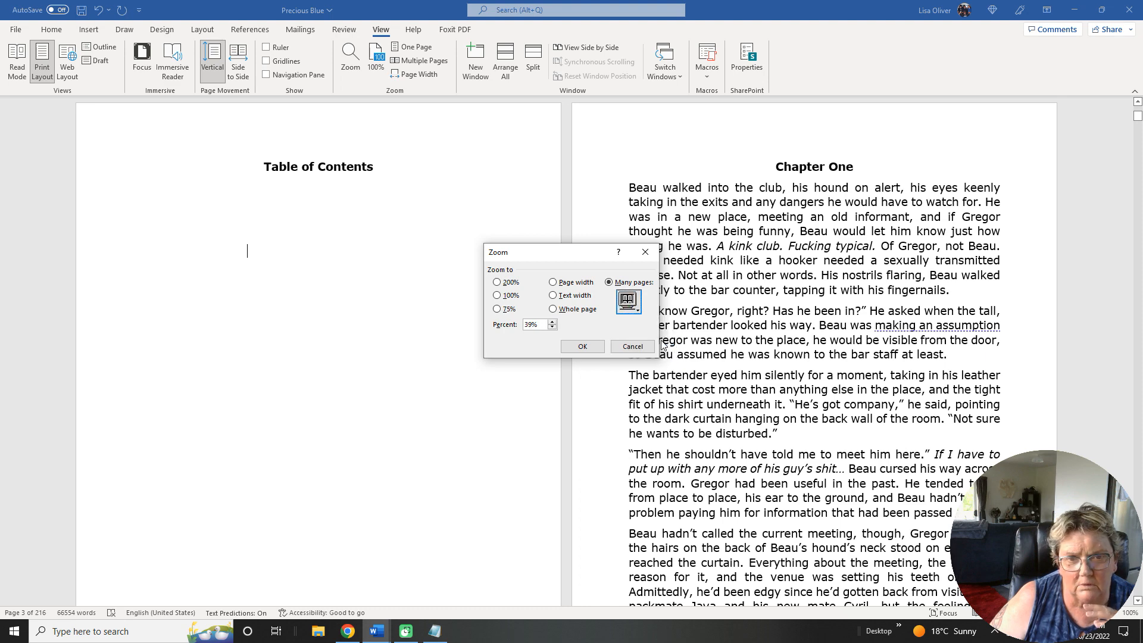
click(584, 345)
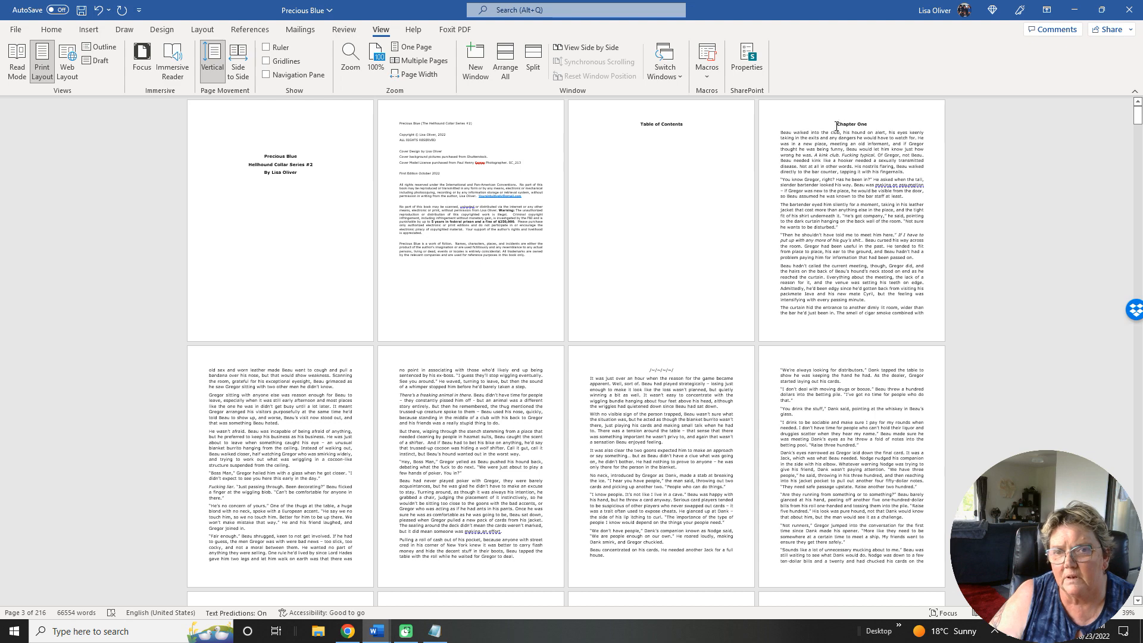
Apply the Heading 1 style to the Chapter One and Chapter Two titles.
click(51, 30)
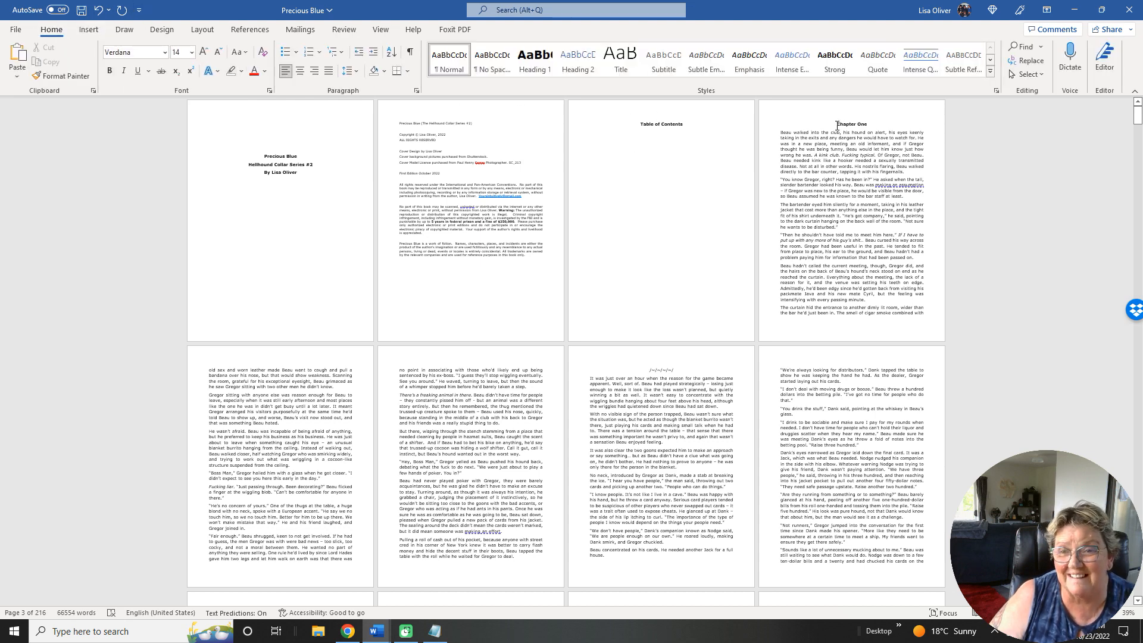
drag(836, 126, 871, 126)
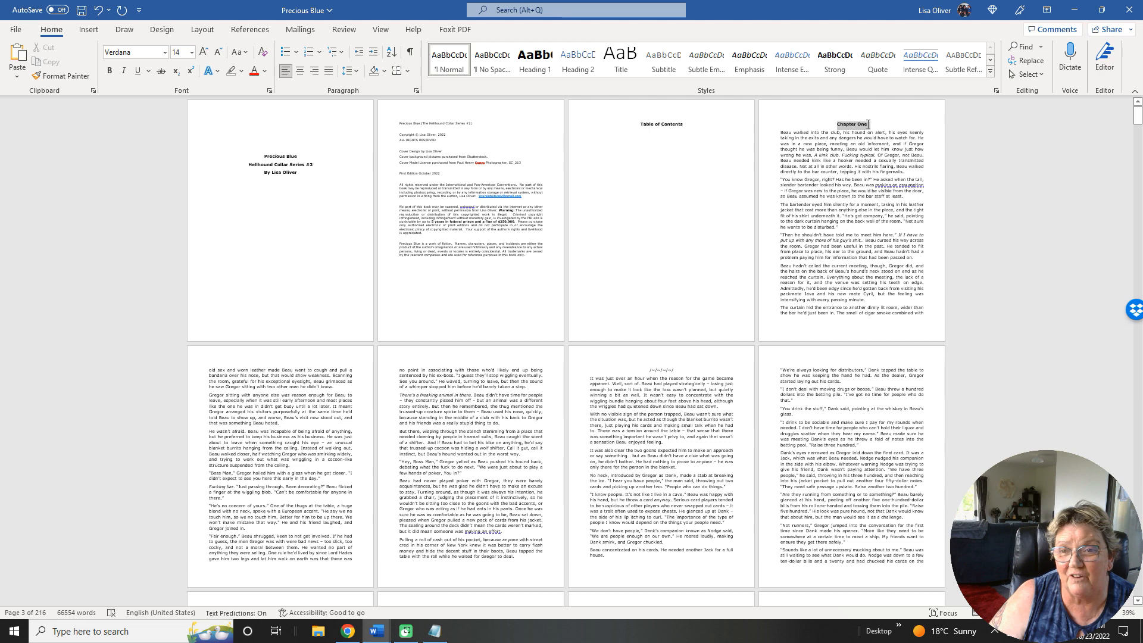
click(519, 58)
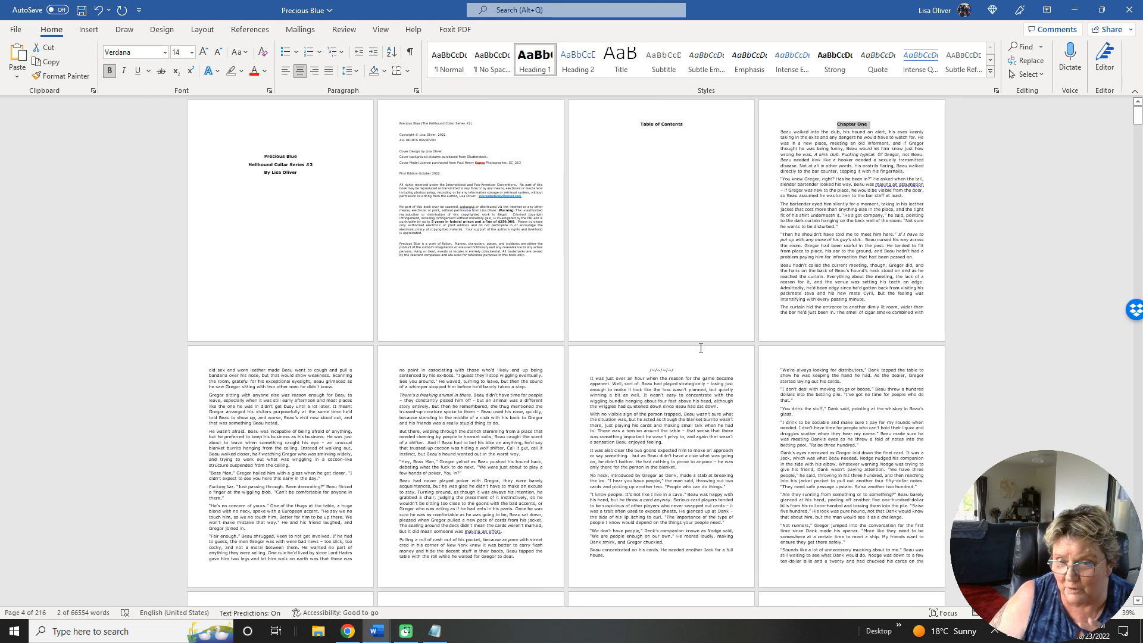
scroll(701, 348, down, 3)
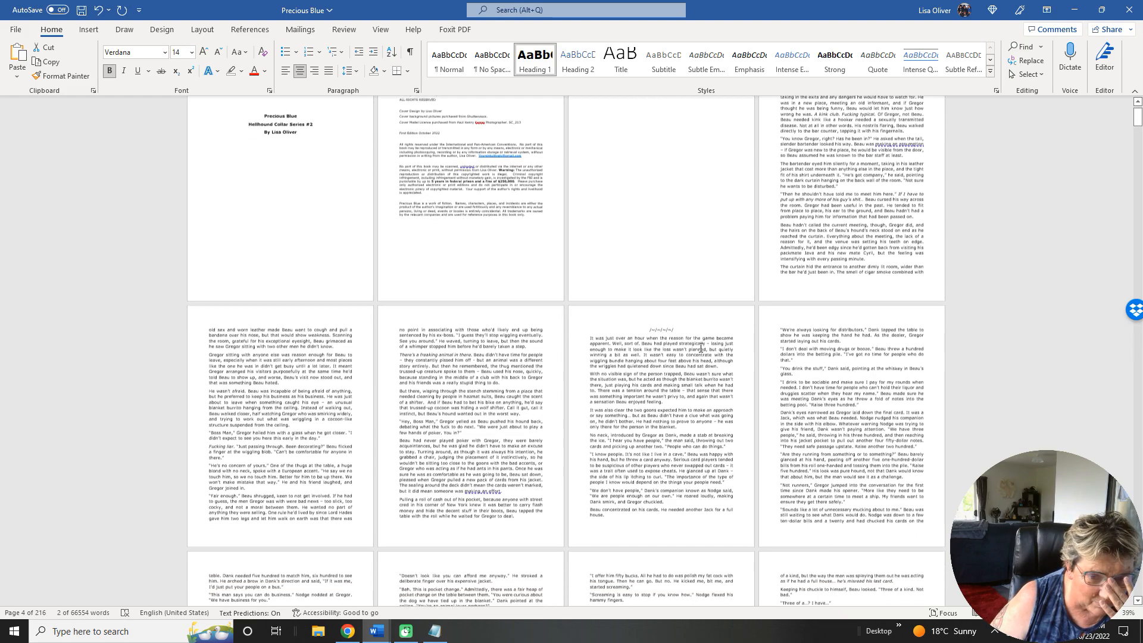
scroll(701, 347, down, 12)
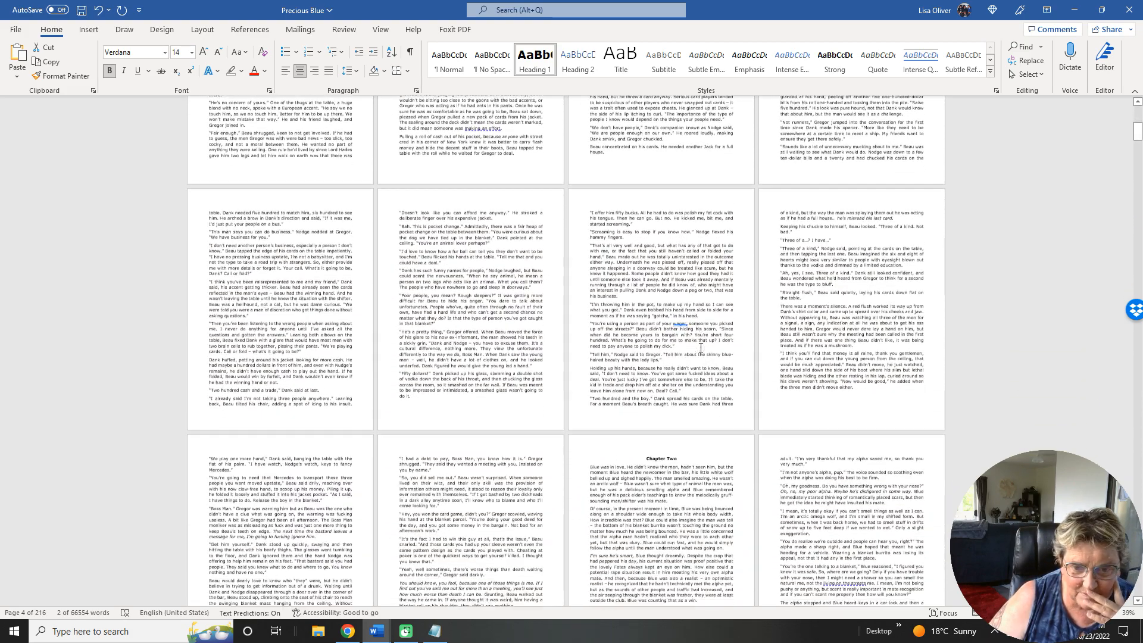
scroll(700, 347, down, 4)
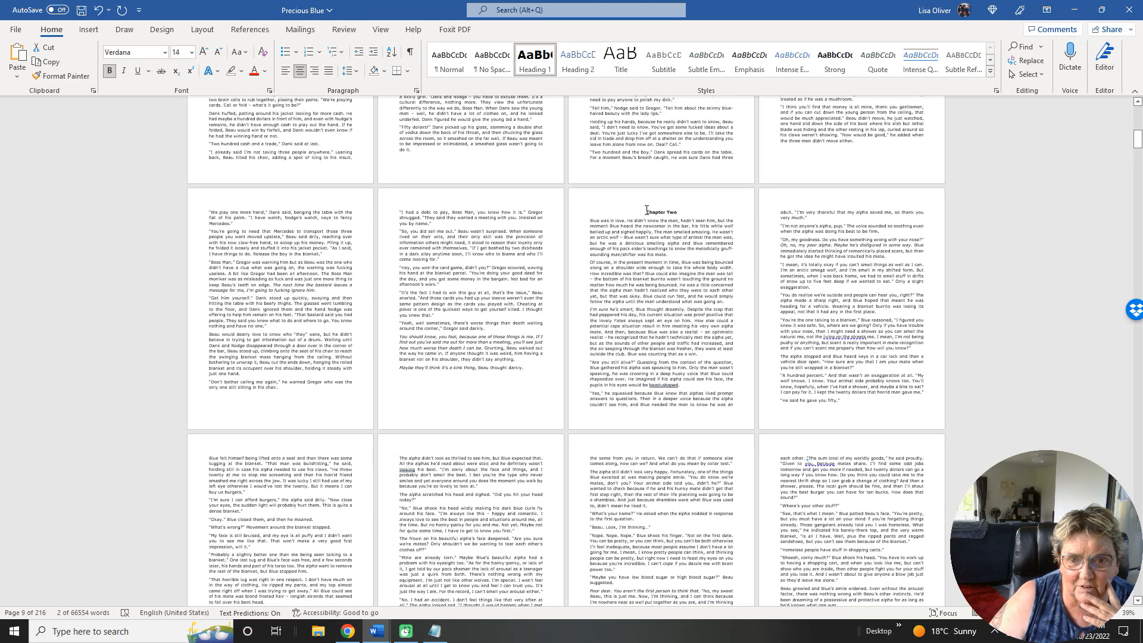
drag(647, 211, 682, 211)
click(535, 62)
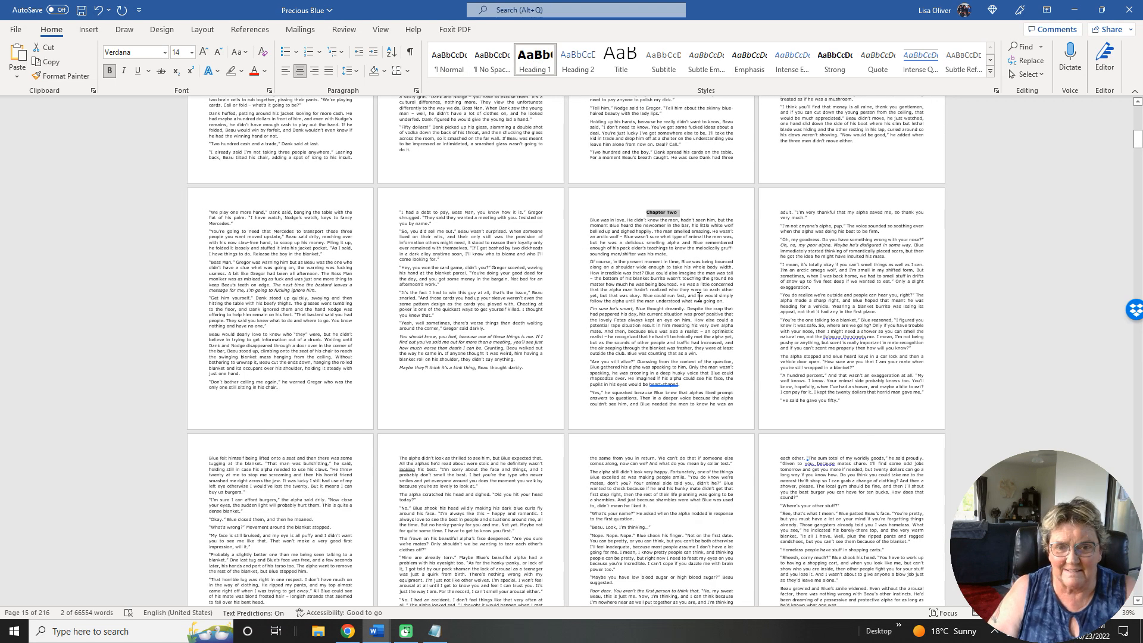
Apply the Heading 1 style to the Chapter Three and Chapter Four titles.
scroll(698, 296, down, 1)
scroll(698, 296, down, 8)
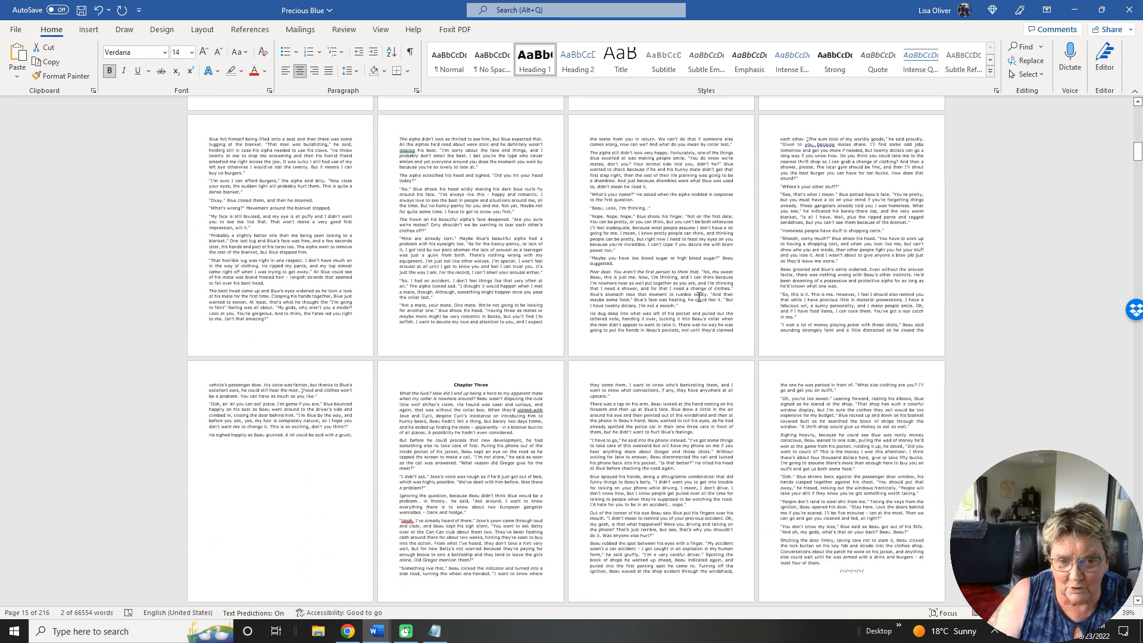
scroll(698, 295, down, 2)
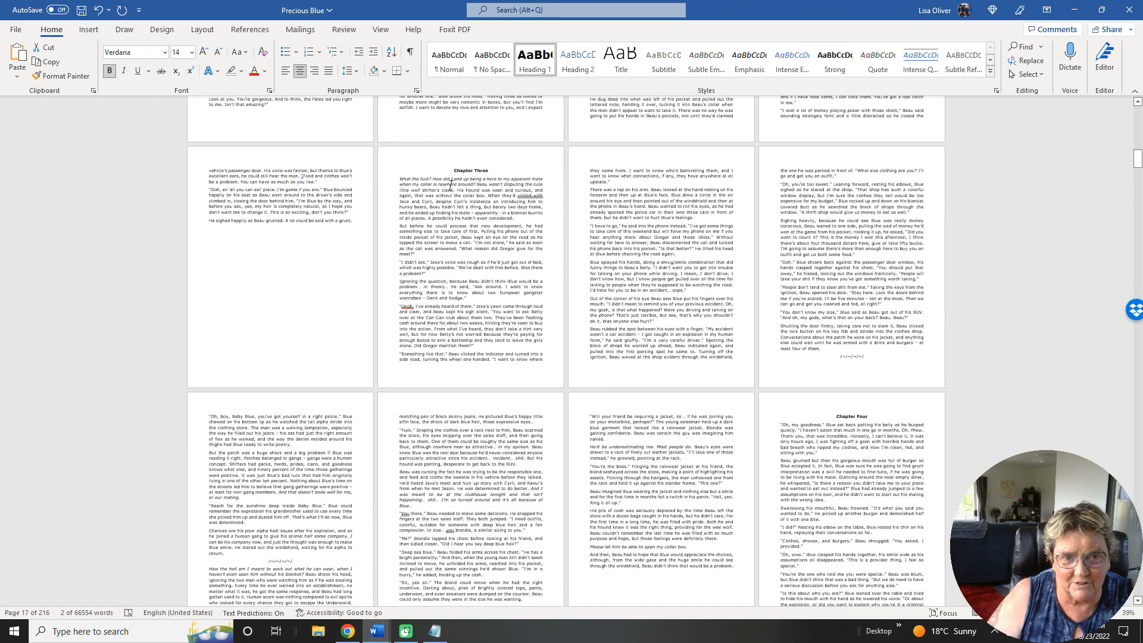
drag(452, 170, 490, 169)
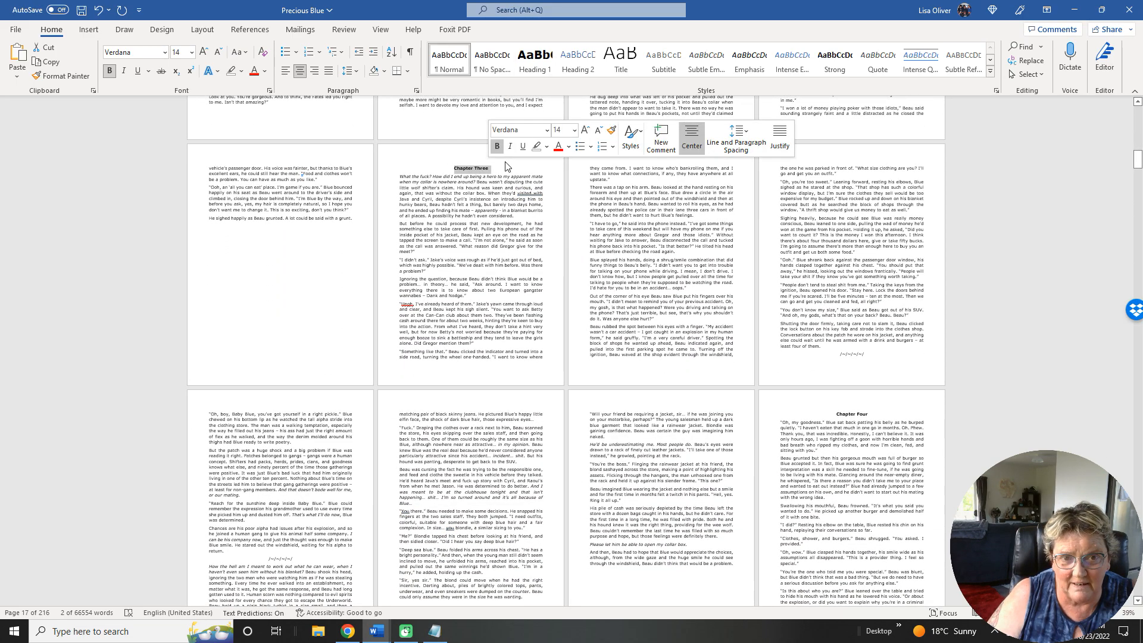
click(534, 60)
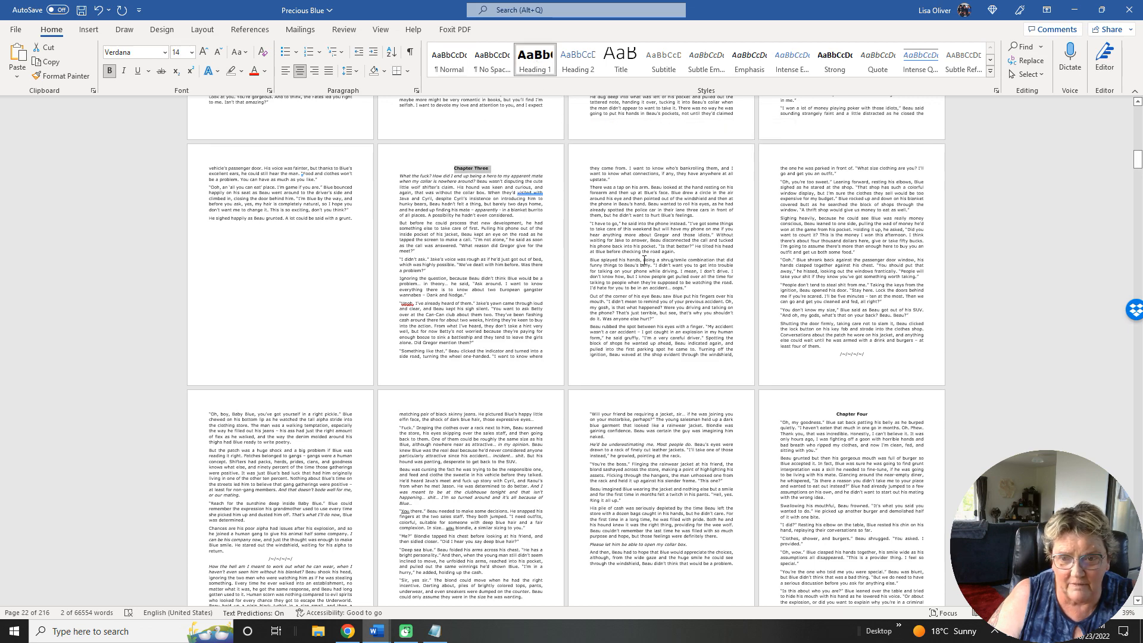
scroll(644, 260, down, 3)
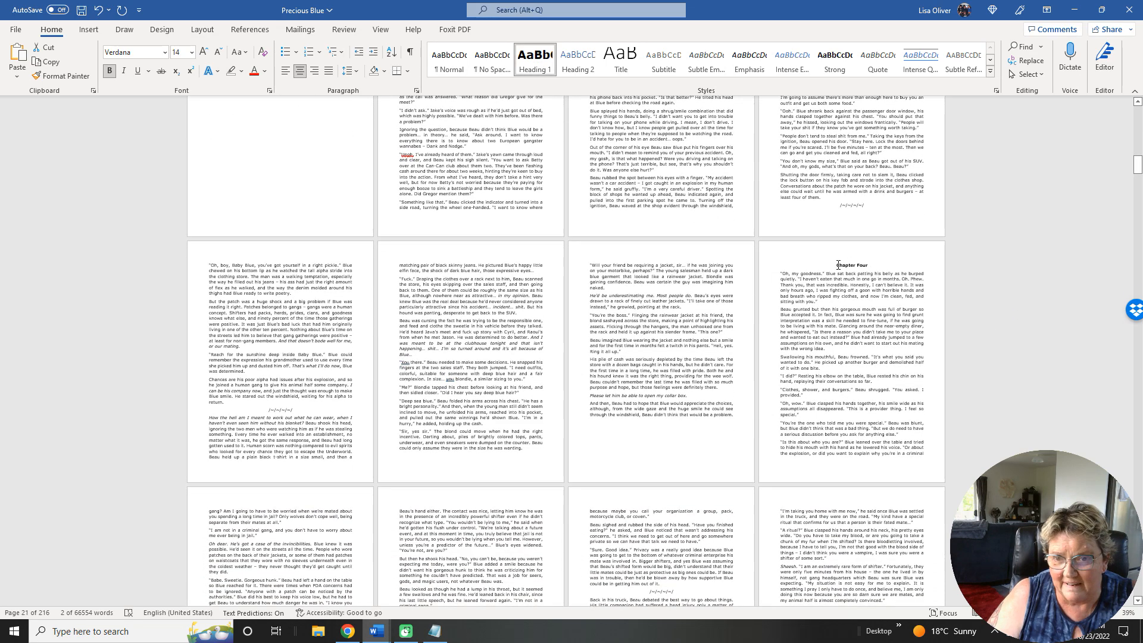
drag(836, 264, 869, 263)
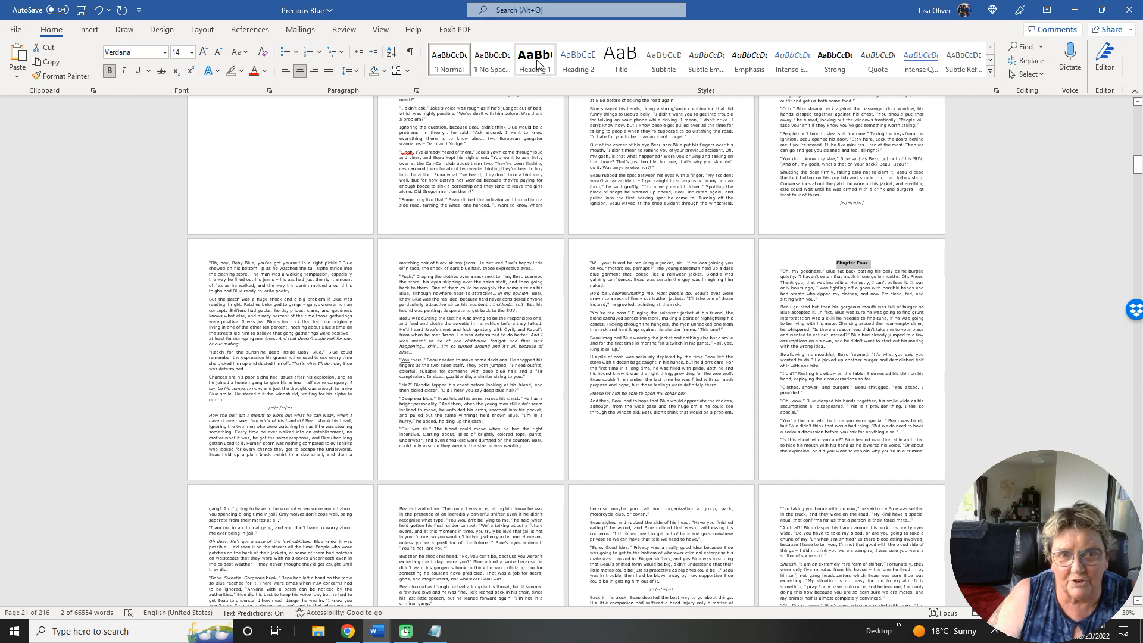
click(537, 63)
Apply the Heading 1 style to the Chapter Five and Chapter Six titles.
scroll(625, 290, down, 3)
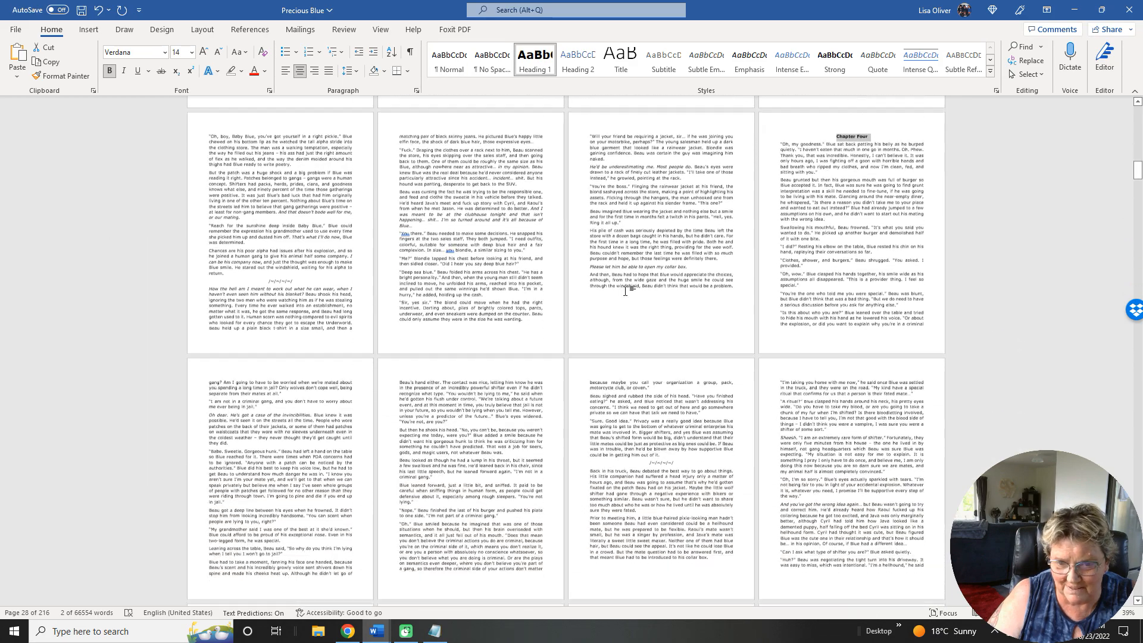
scroll(624, 290, down, 9)
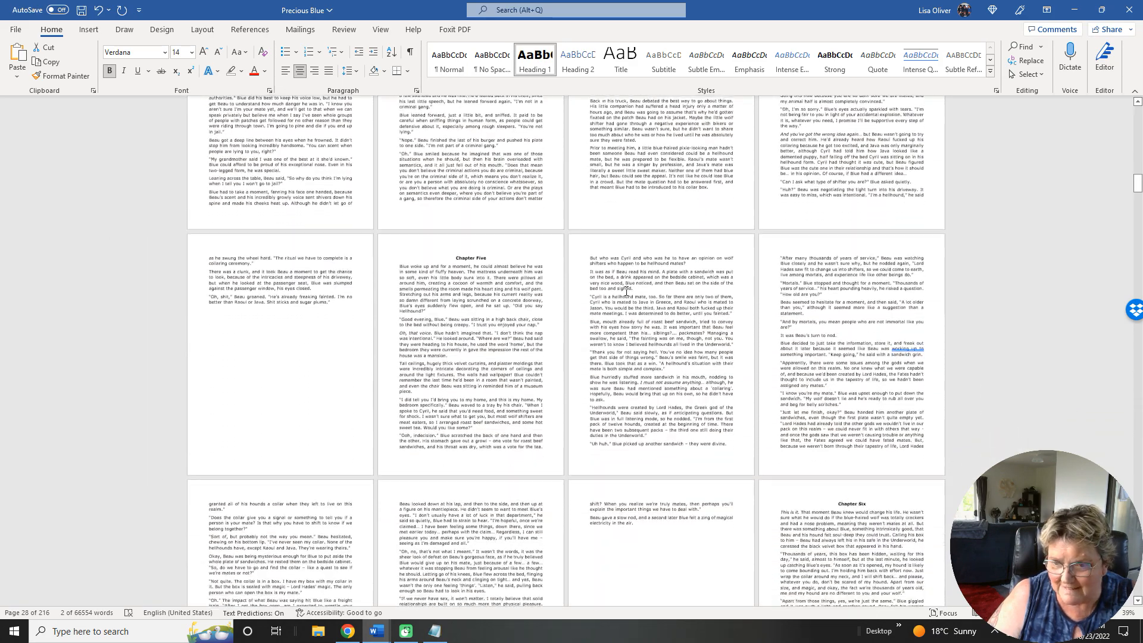
scroll(626, 290, down, 3)
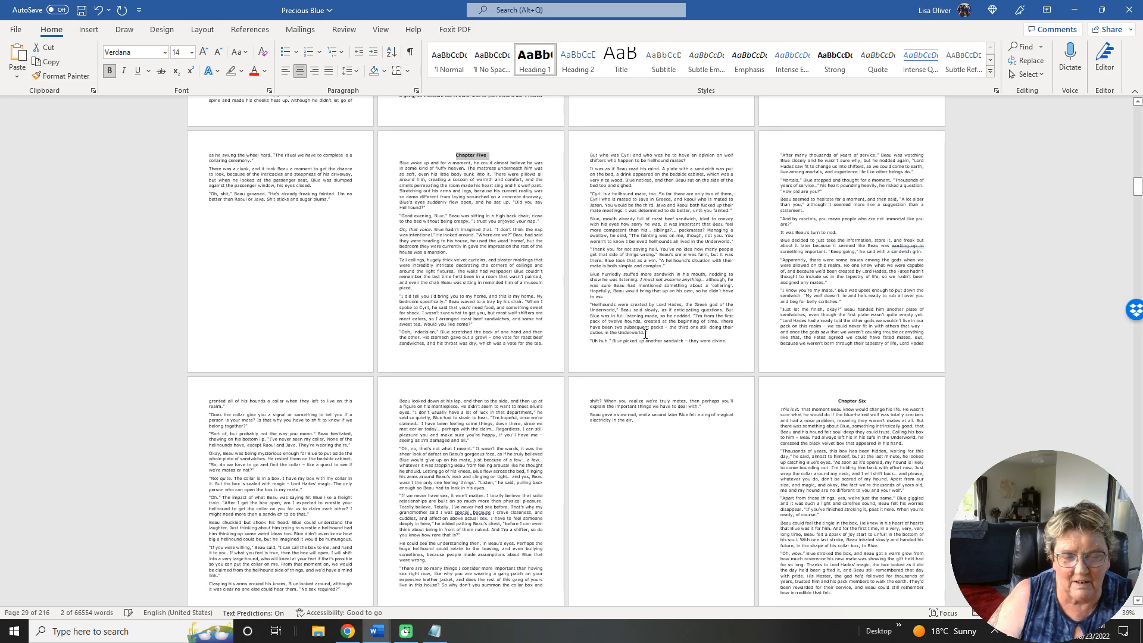
scroll(645, 334, down, 2)
scroll(645, 334, down, 5)
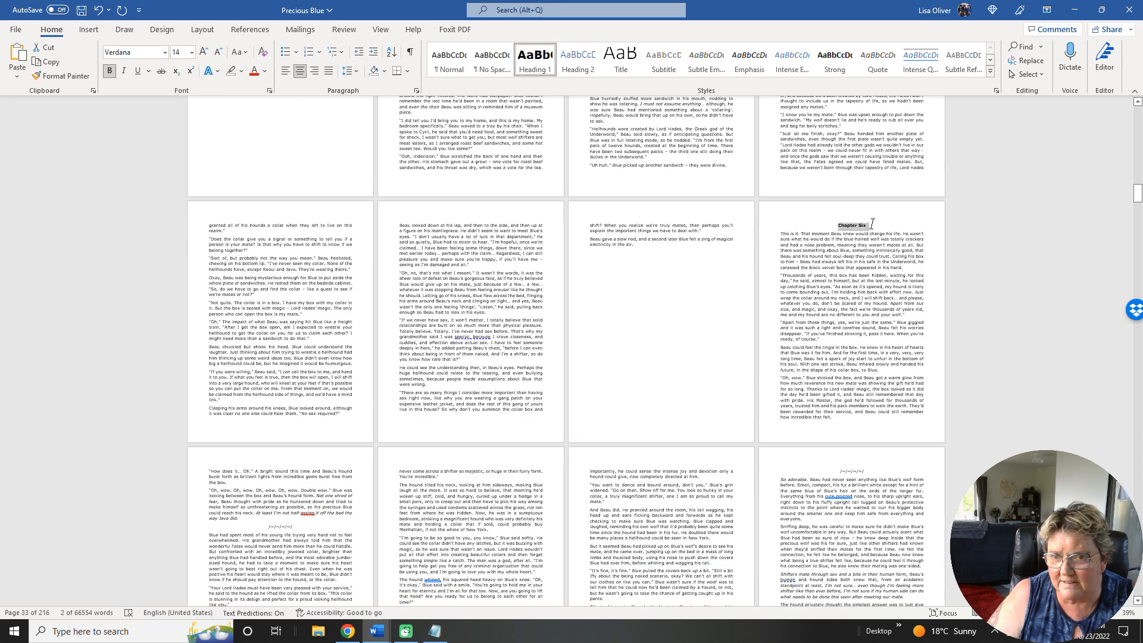
drag(872, 223, 857, 220)
click(530, 63)
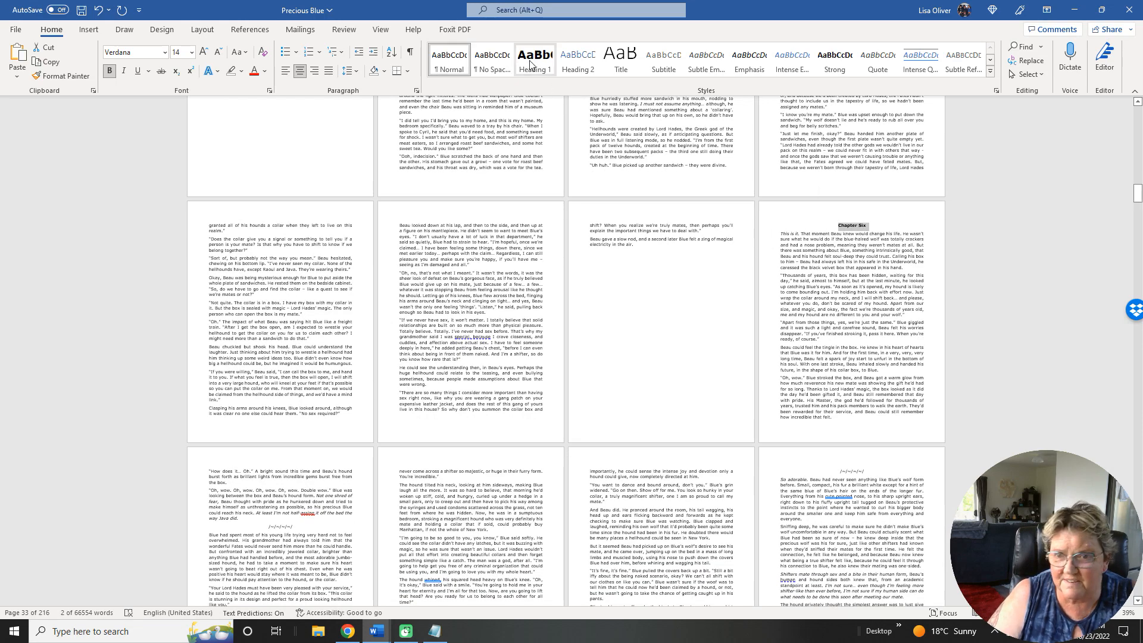
Apply the Heading 1 style to the Chapter Seven and Chapter Eight titles.
scroll(587, 293, down, 12)
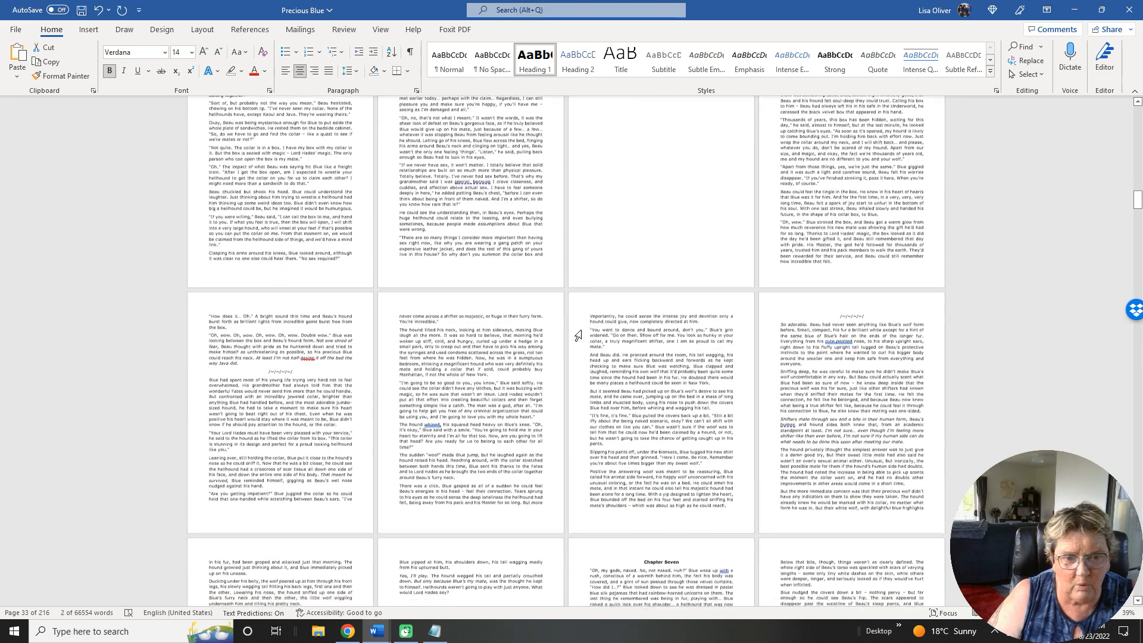
scroll(577, 335, down, 4)
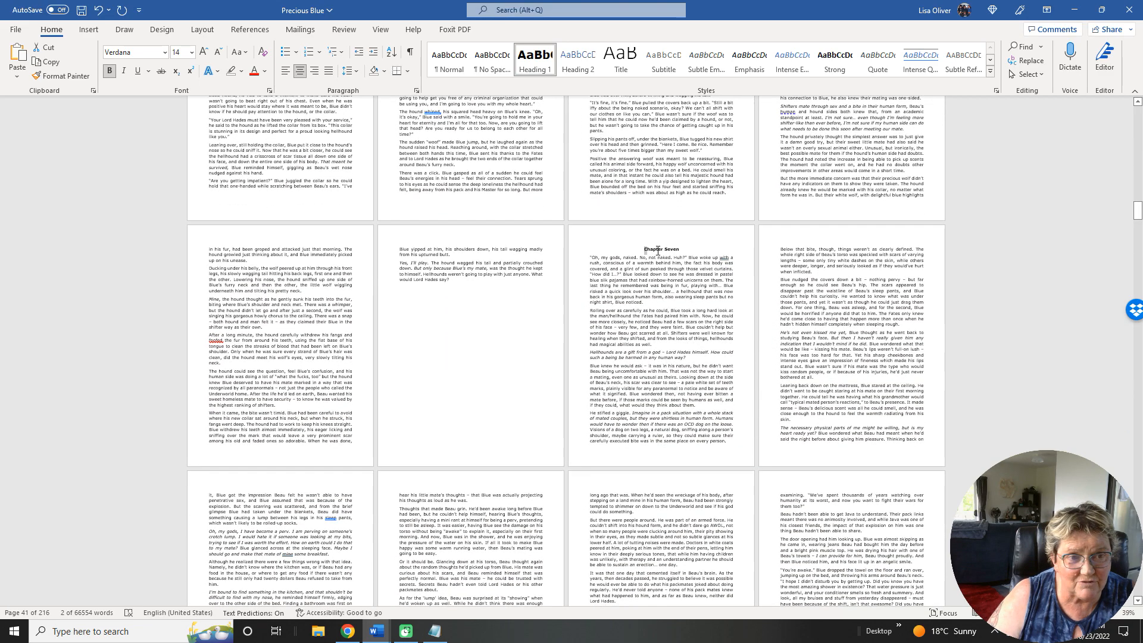
drag(644, 251, 674, 254)
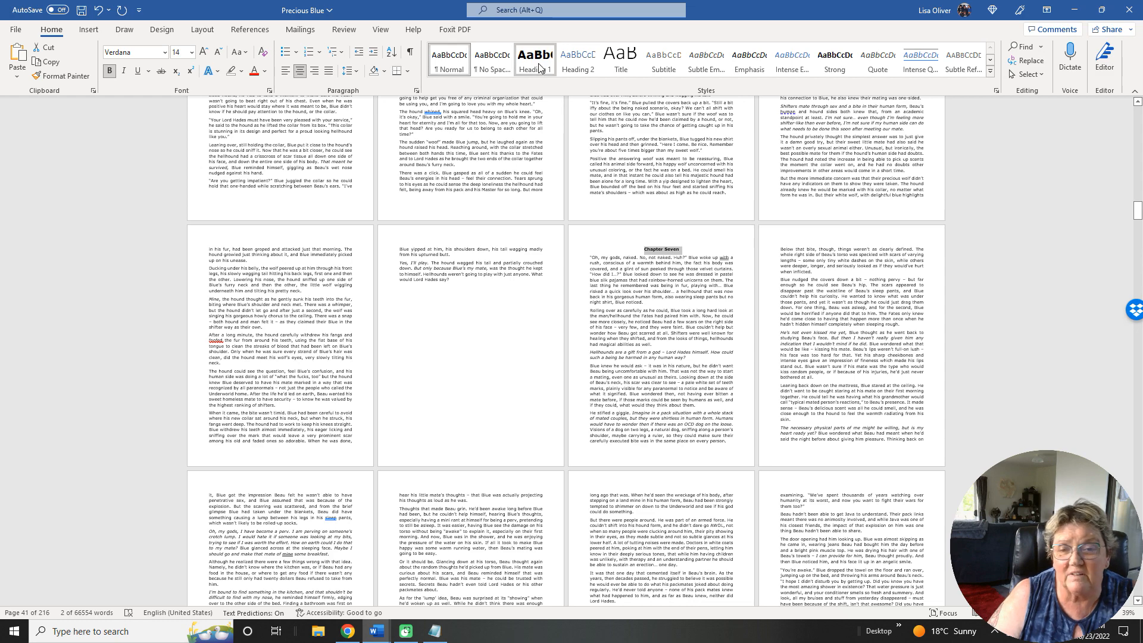
click(534, 59)
scroll(766, 370, down, 4)
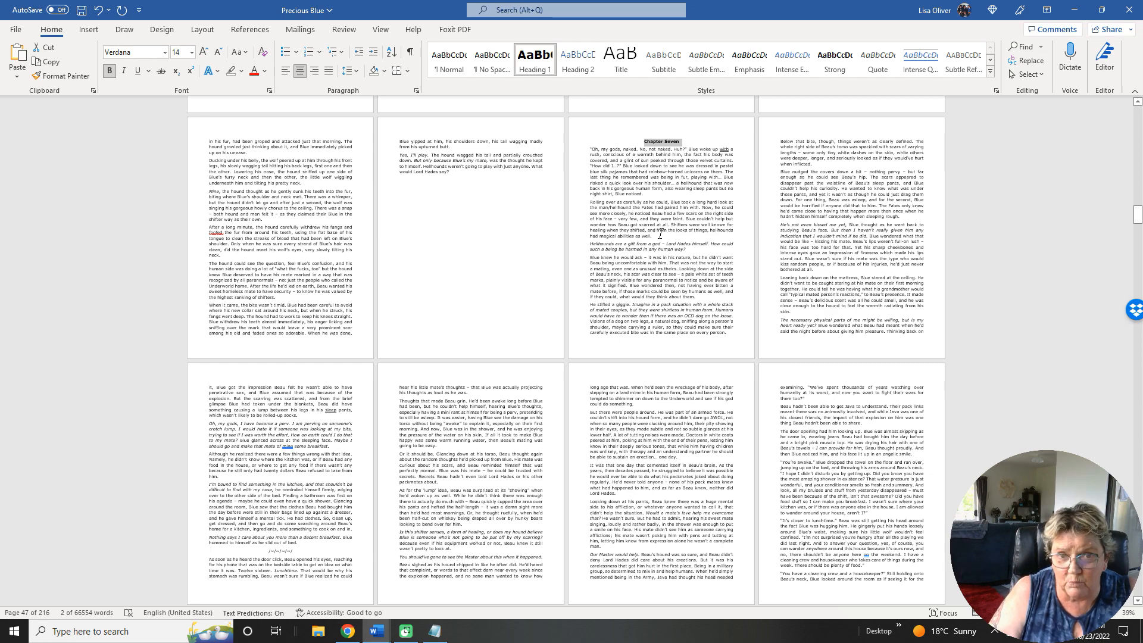
scroll(660, 234, down, 5)
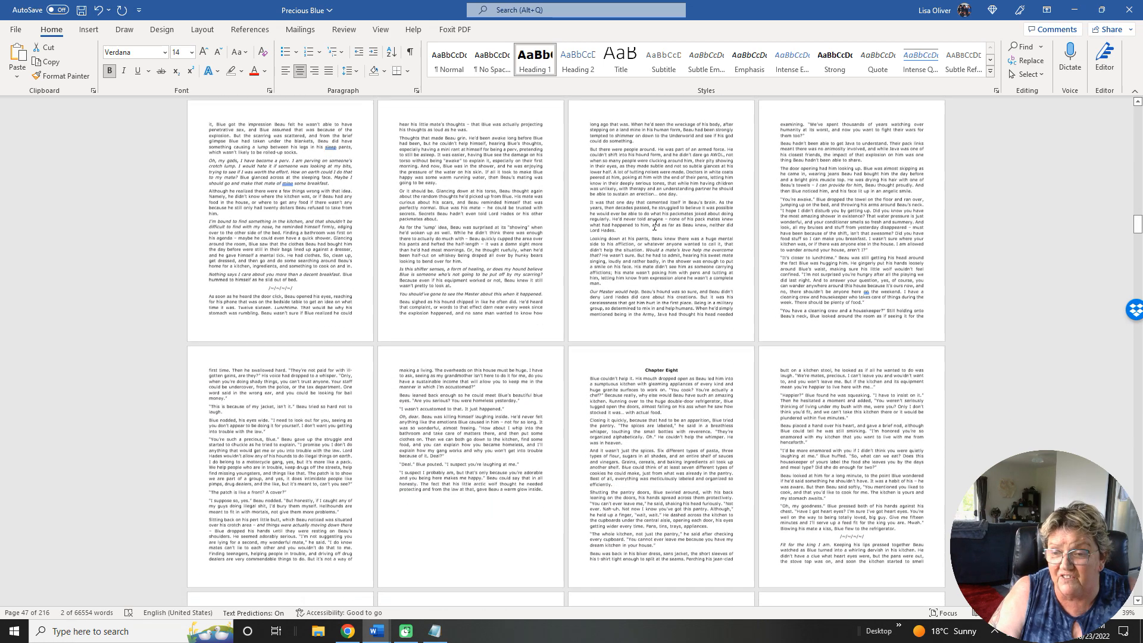
scroll(655, 225, down, 2)
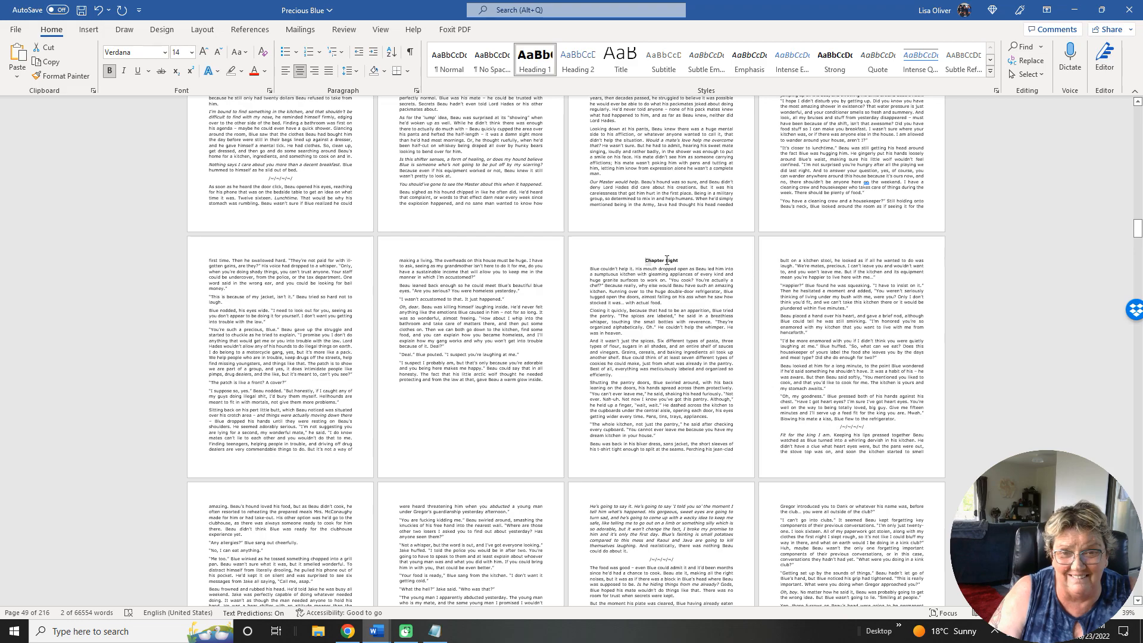
triple_click(667, 260)
click(539, 67)
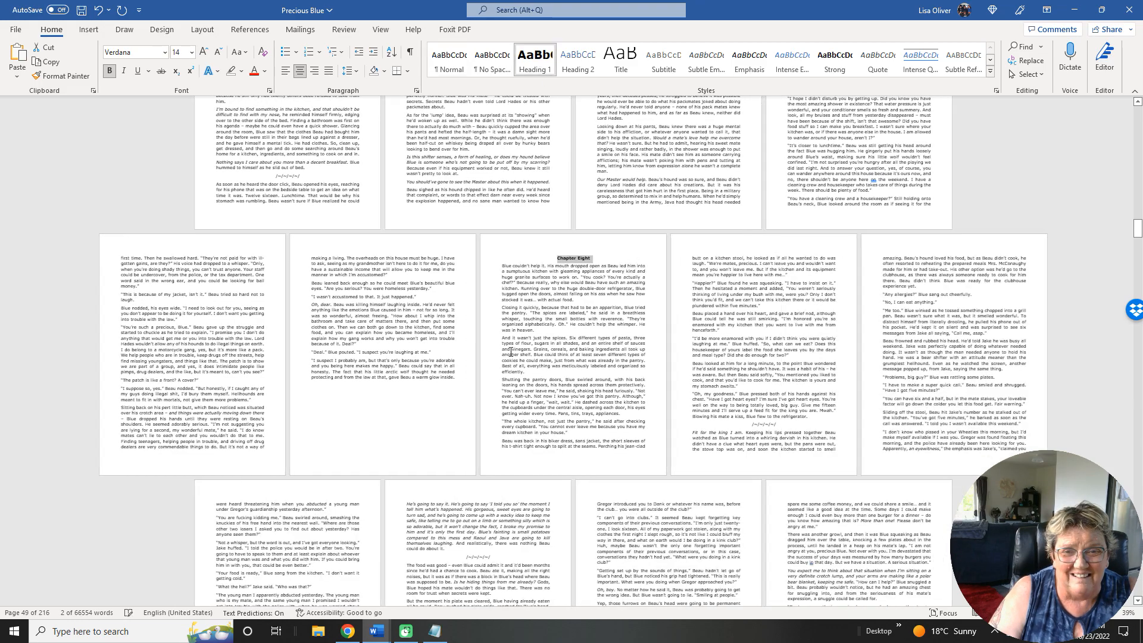
Apply the Heading 1 style to the Chapter Nine title.
scroll(491, 384, down, 6)
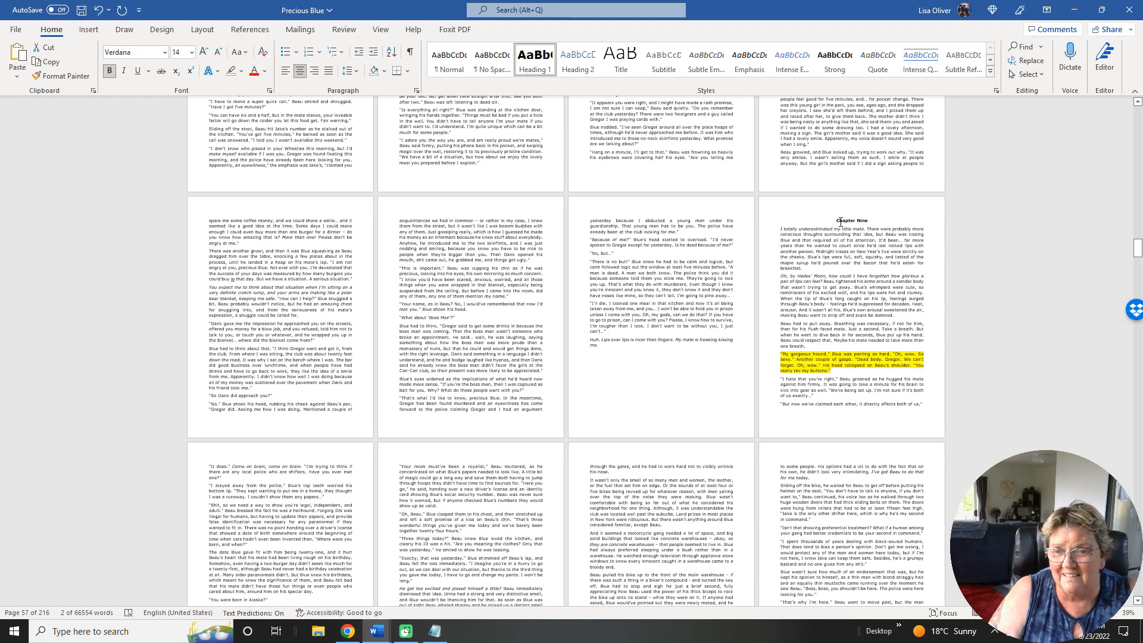
drag(836, 218, 861, 218)
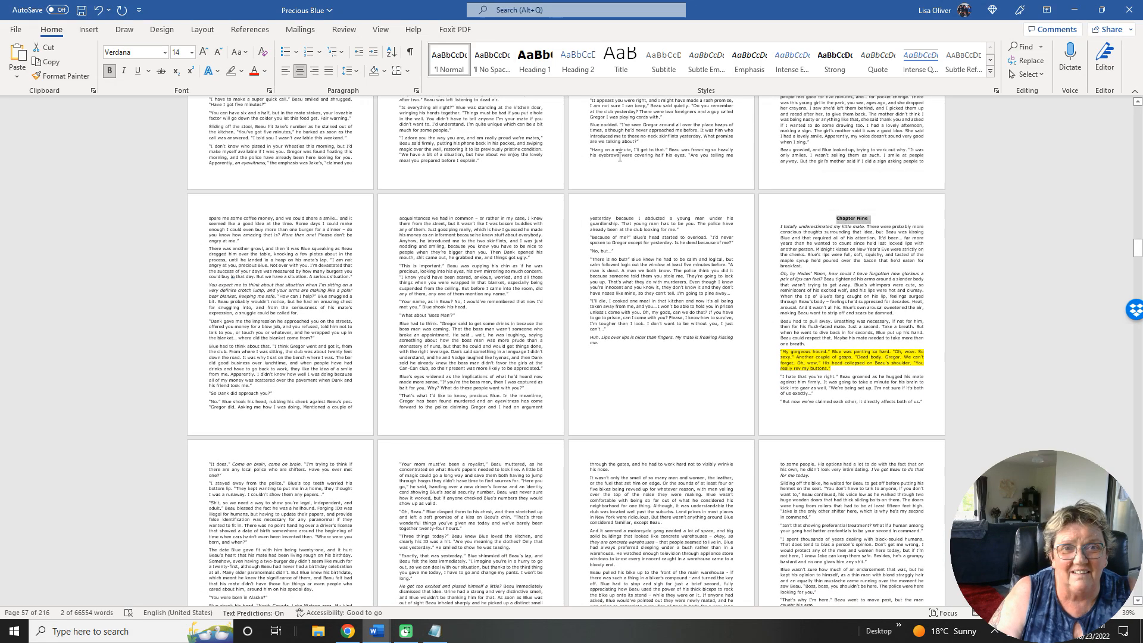
click(543, 72)
Apply the Heading 1 style to the Chapter Ten and Chapter Eleven titles.
scroll(648, 359, down, 7)
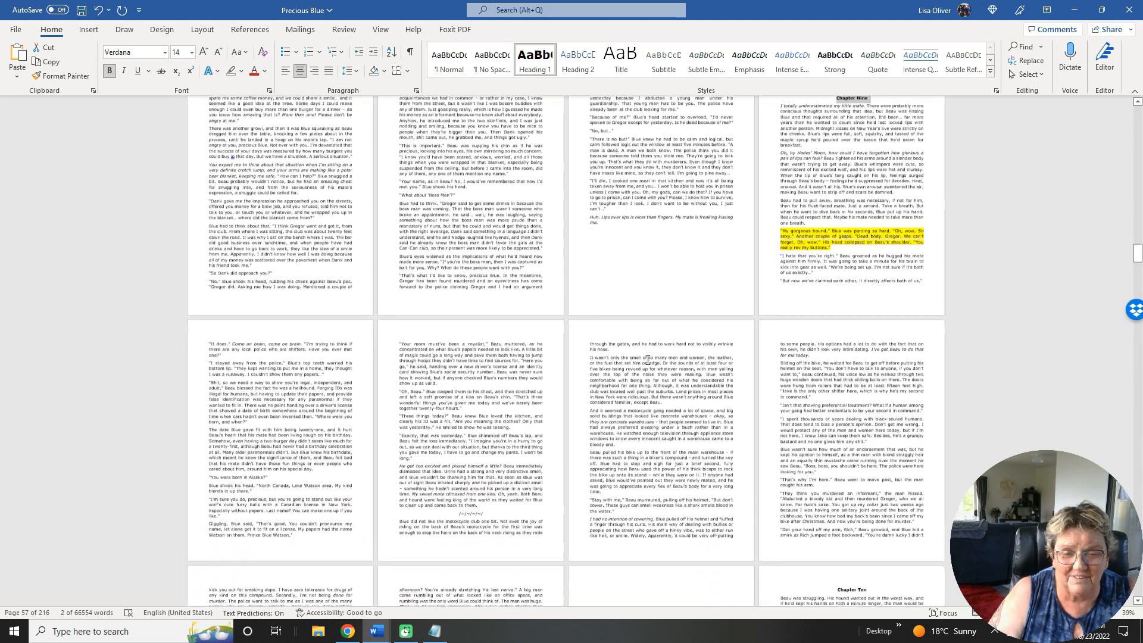
scroll(648, 359, down, 4)
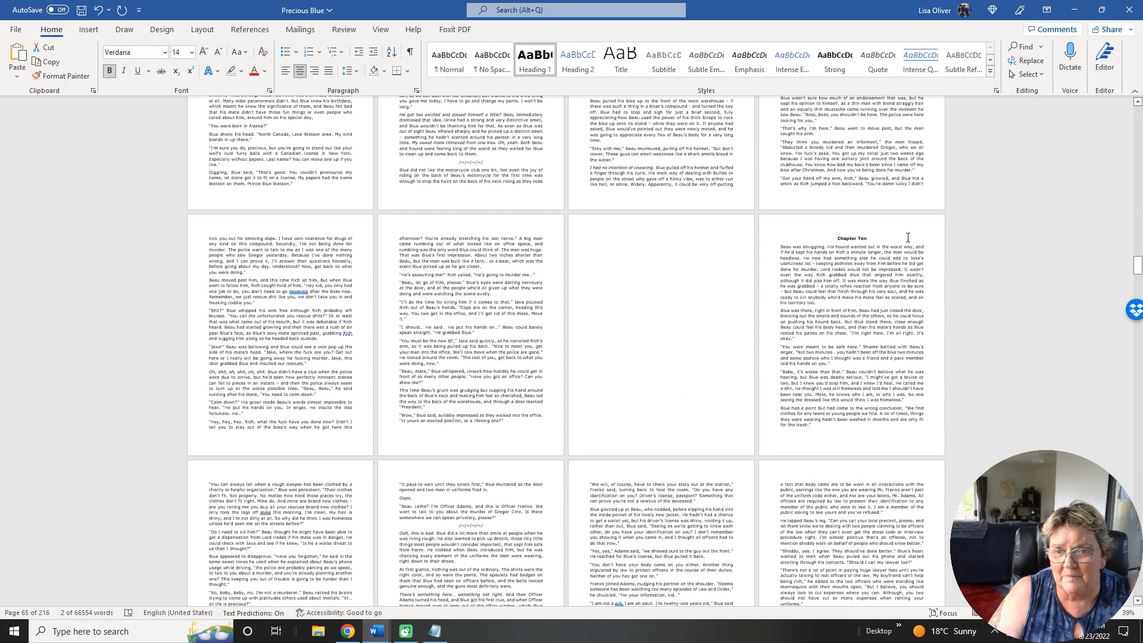
drag(837, 239, 860, 237)
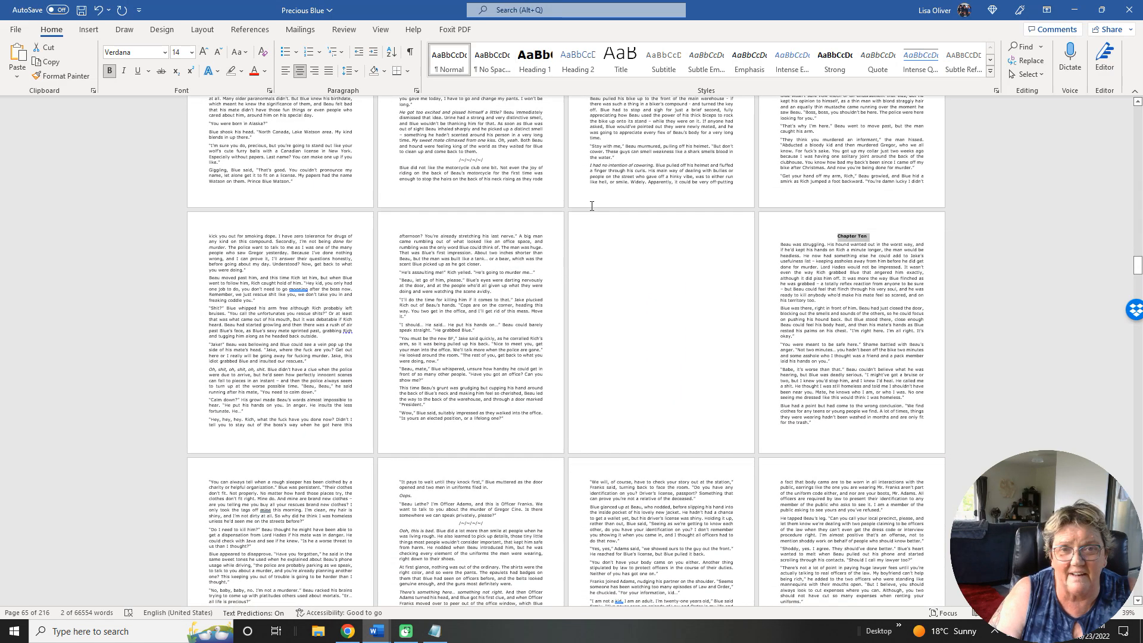
click(538, 67)
scroll(665, 357, down, 4)
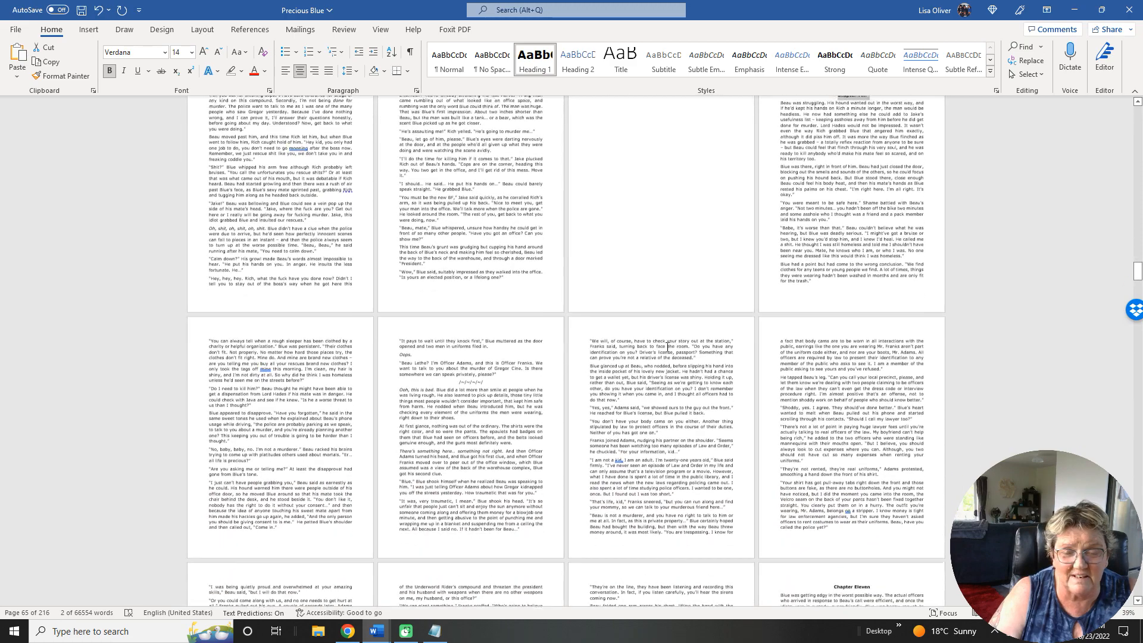
scroll(665, 365, down, 5)
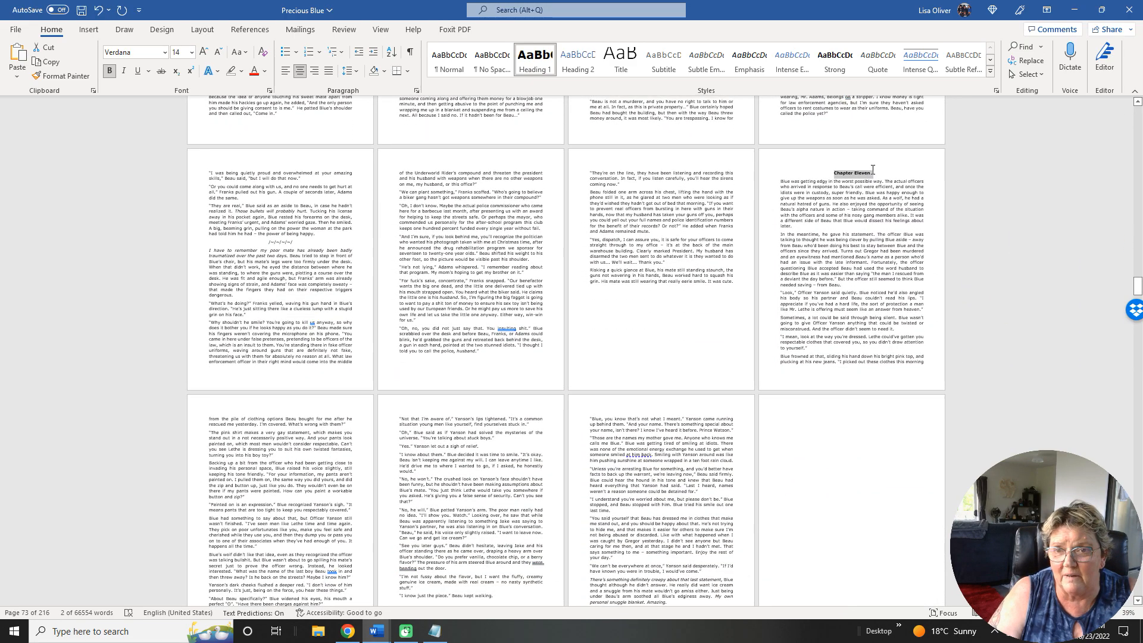
click(537, 58)
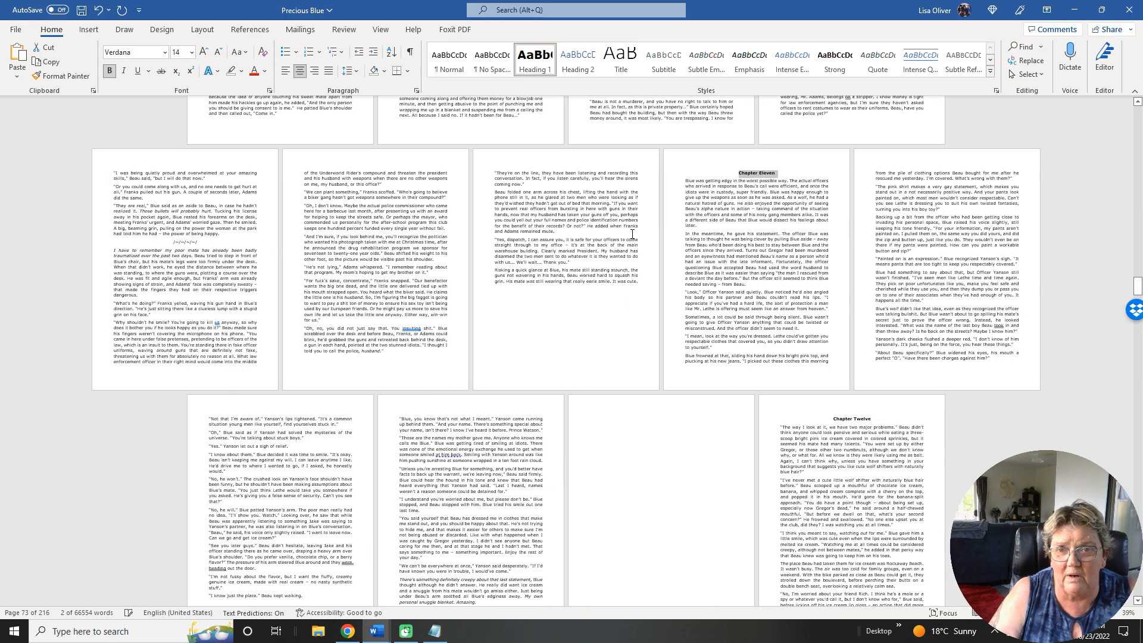
Apply the Heading 1 style to the Chapter Twelve and Chapter Thirteen titles.
scroll(566, 237, down, 4)
scroll(565, 251, down, 4)
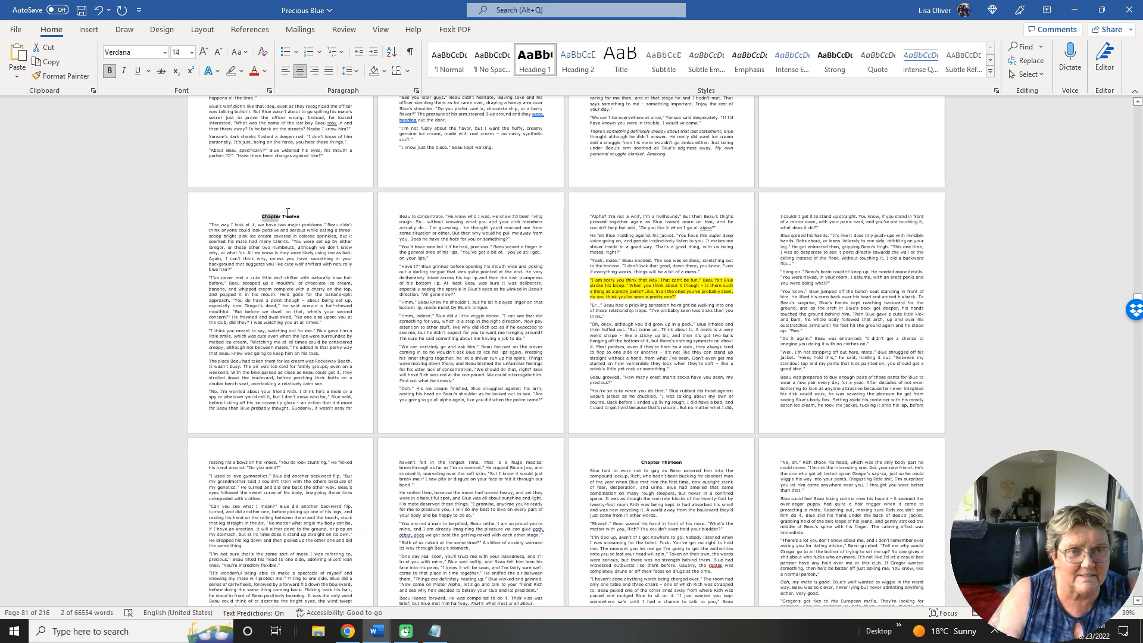
drag(287, 212, 299, 214)
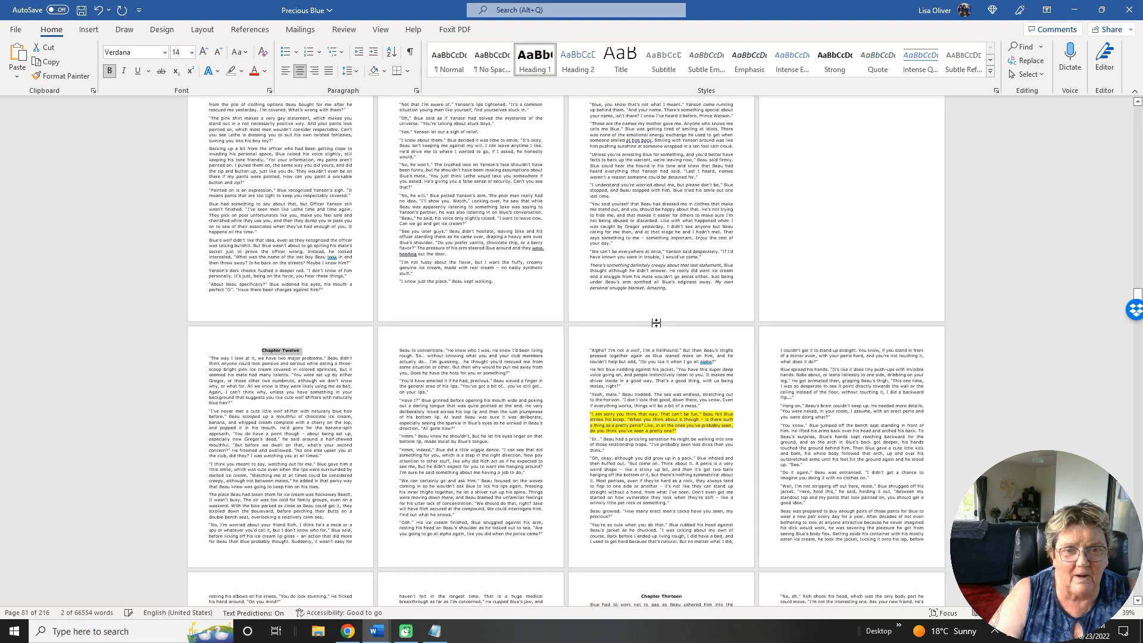
scroll(657, 323, down, 3)
scroll(657, 324, up, 1)
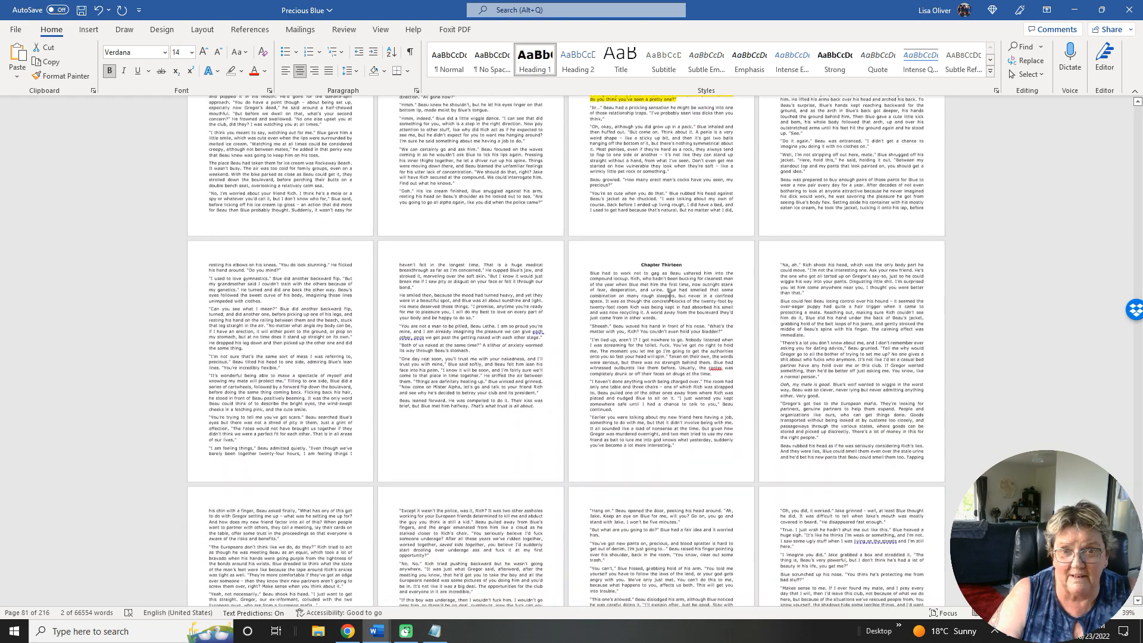
drag(640, 257, 690, 258)
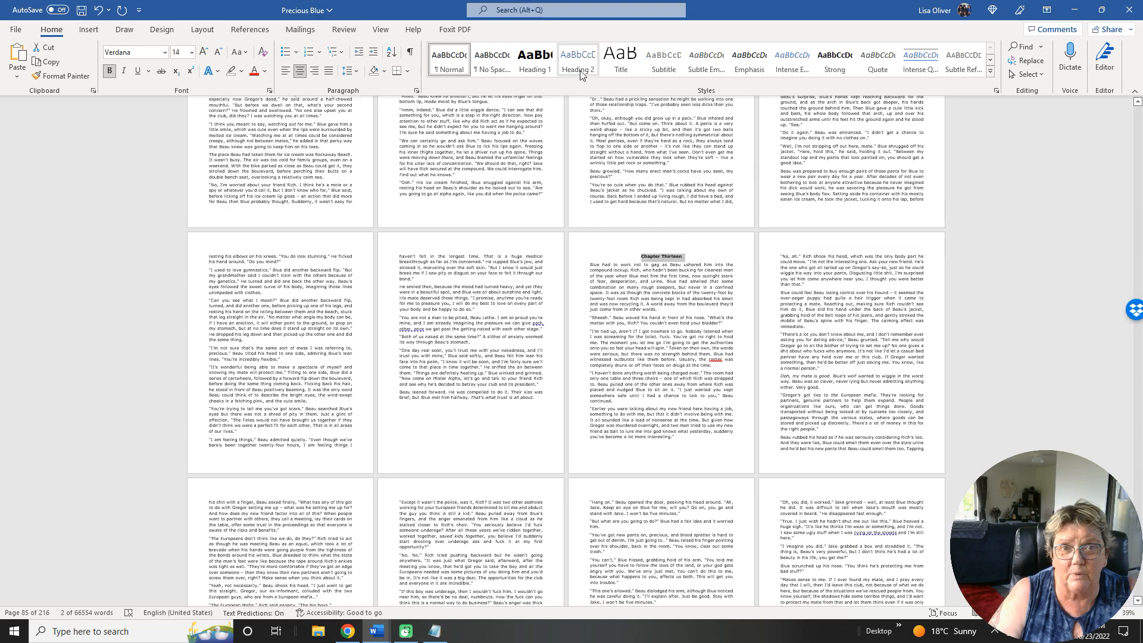
click(530, 62)
Apply the Heading 1 style to the Chapter Fourteen and Chapter Fifteen titles.
scroll(725, 292, down, 7)
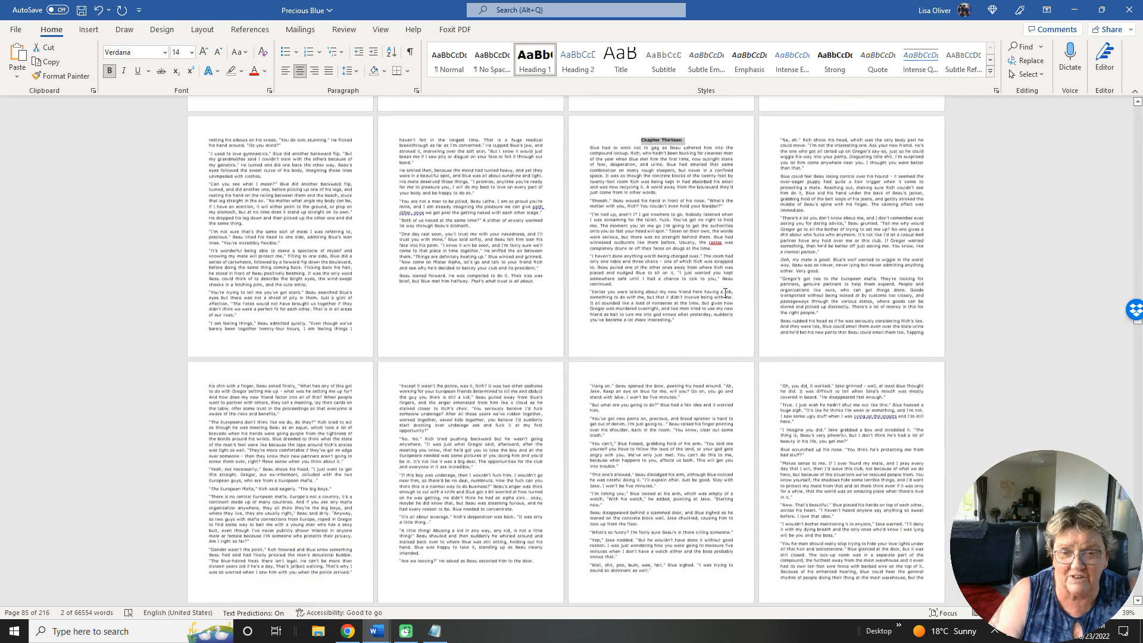
scroll(725, 293, down, 1)
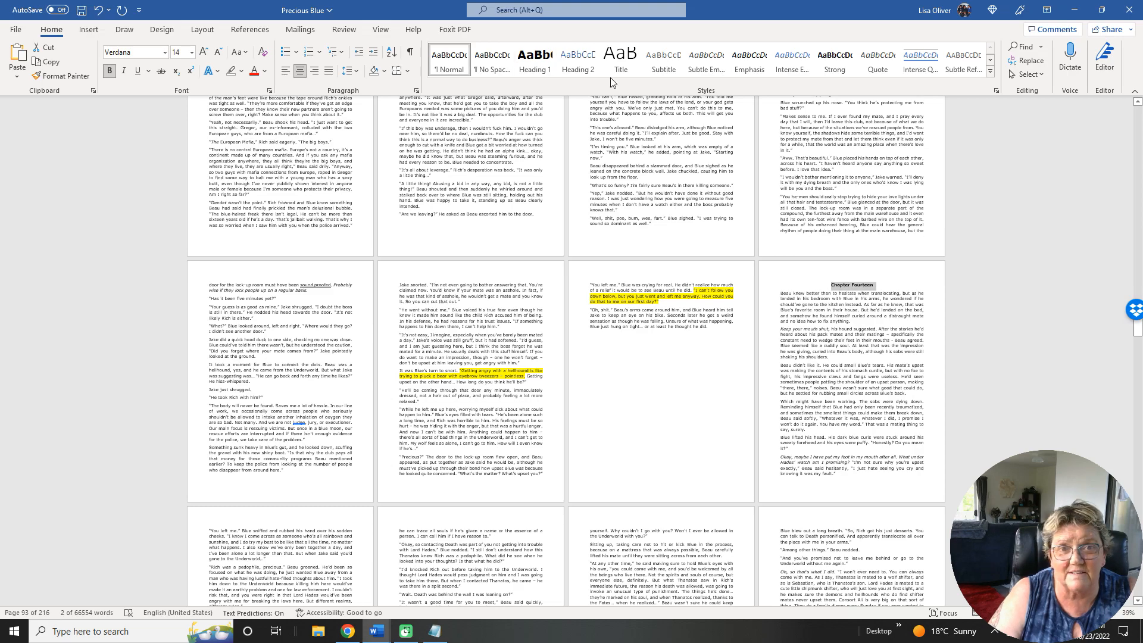
click(534, 62)
scroll(624, 267, down, 1)
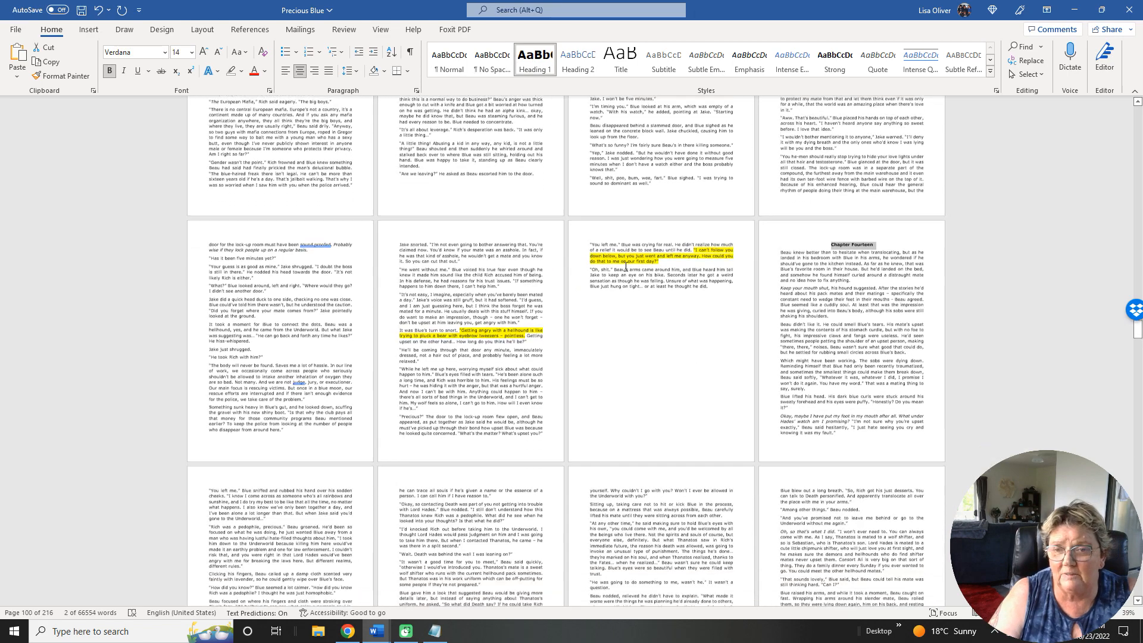
scroll(625, 267, down, 10)
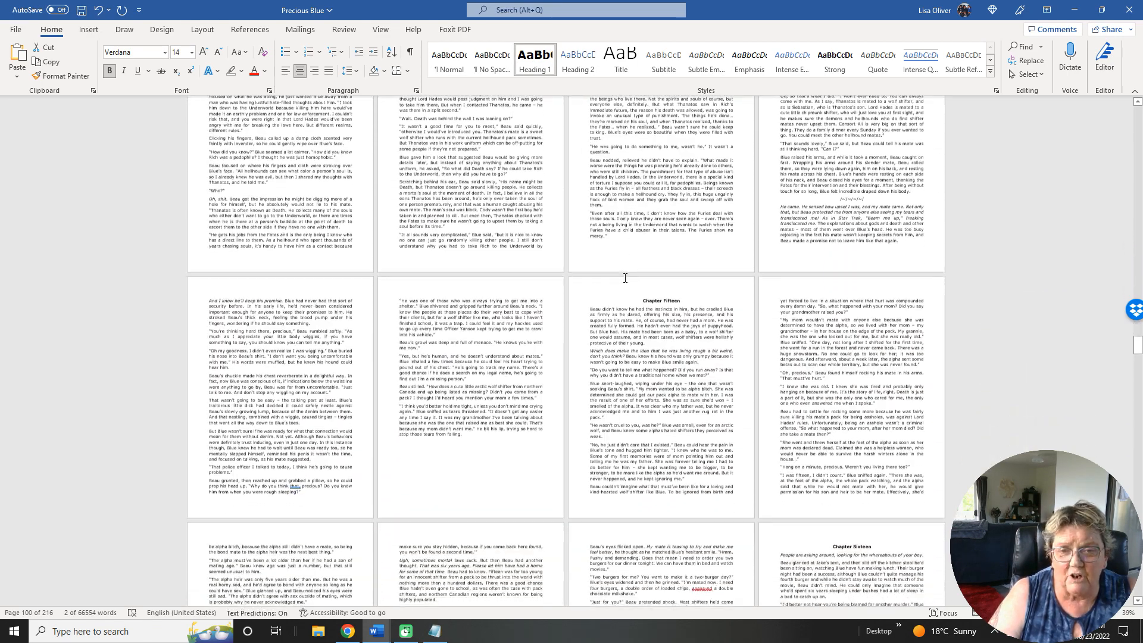
scroll(625, 278, down, 1)
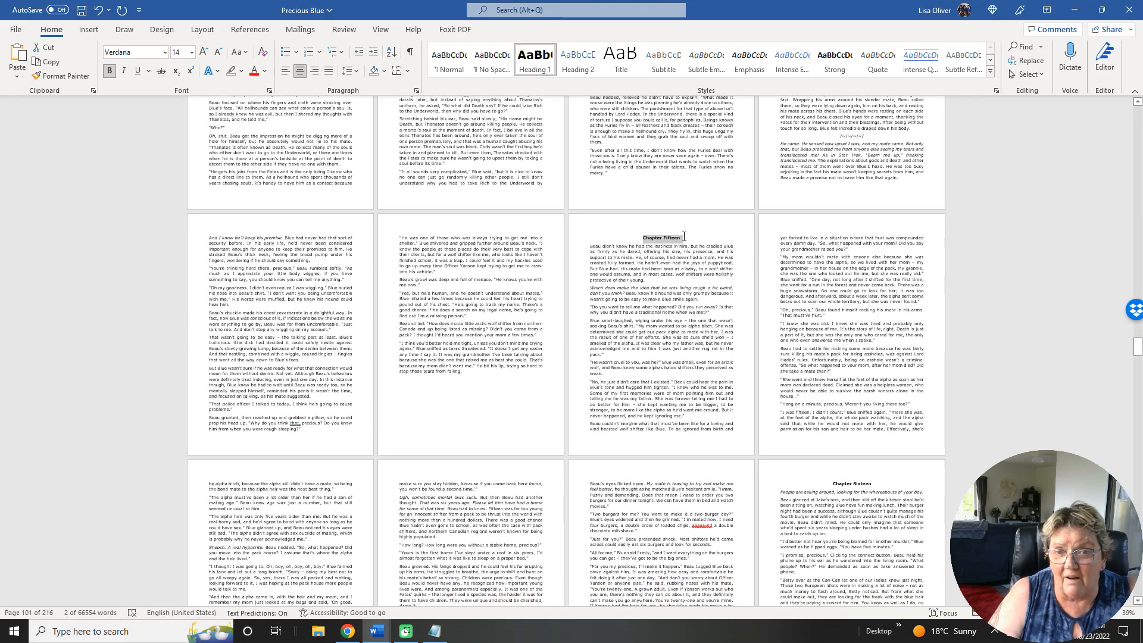
click(531, 67)
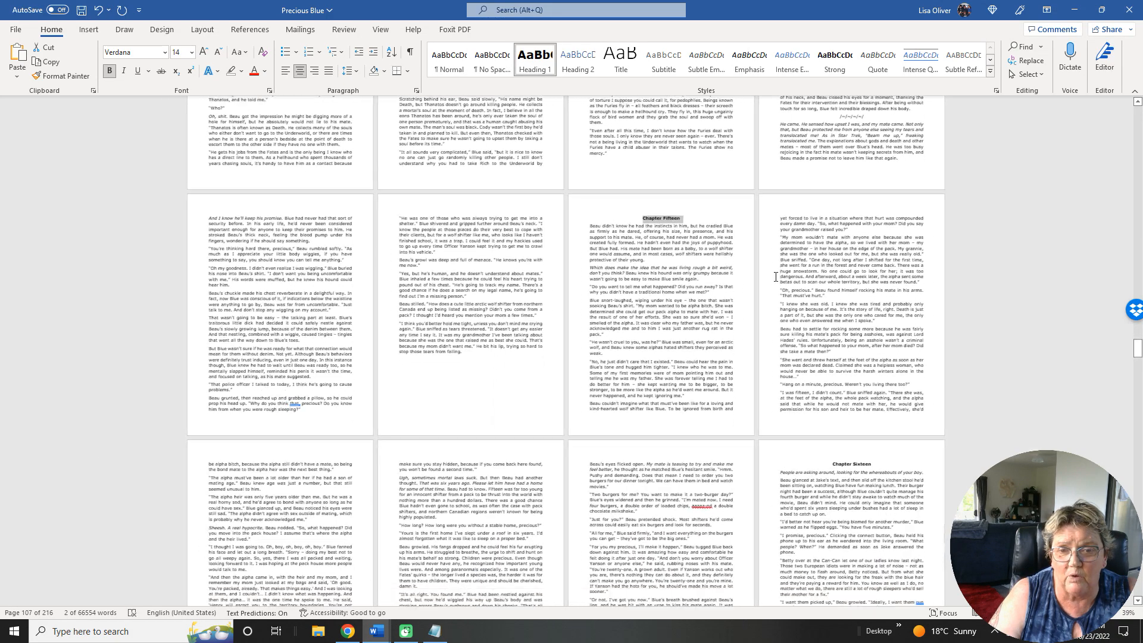
Apply the Heading 1 style to the Chapter Sixteen and Chapter Seventeen titles.
scroll(775, 277, down, 3)
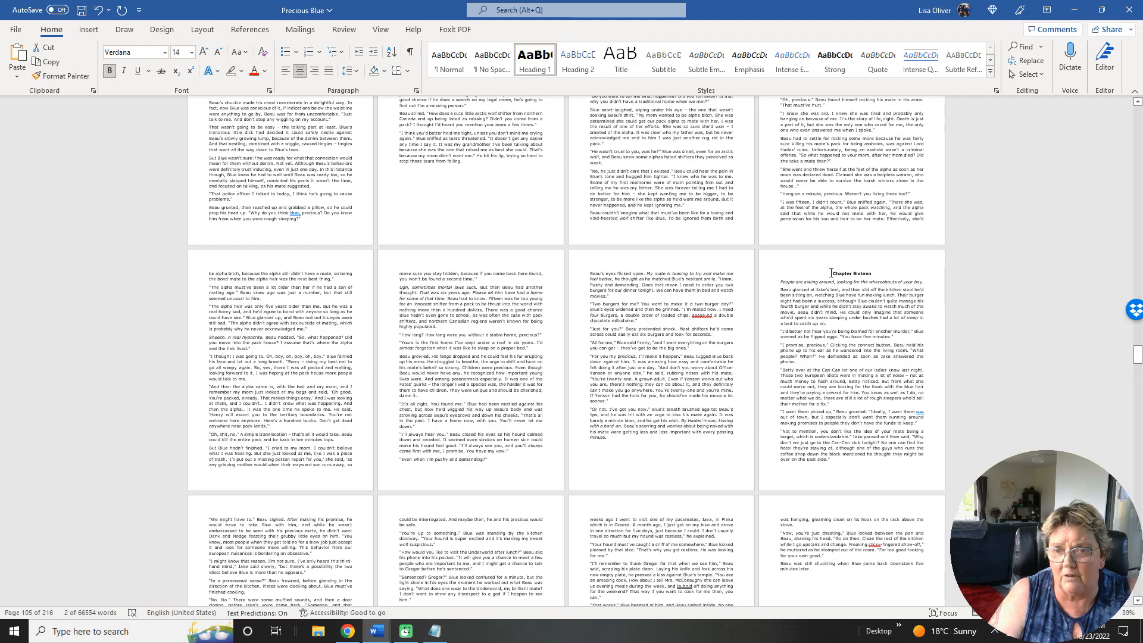
triple_click(831, 273)
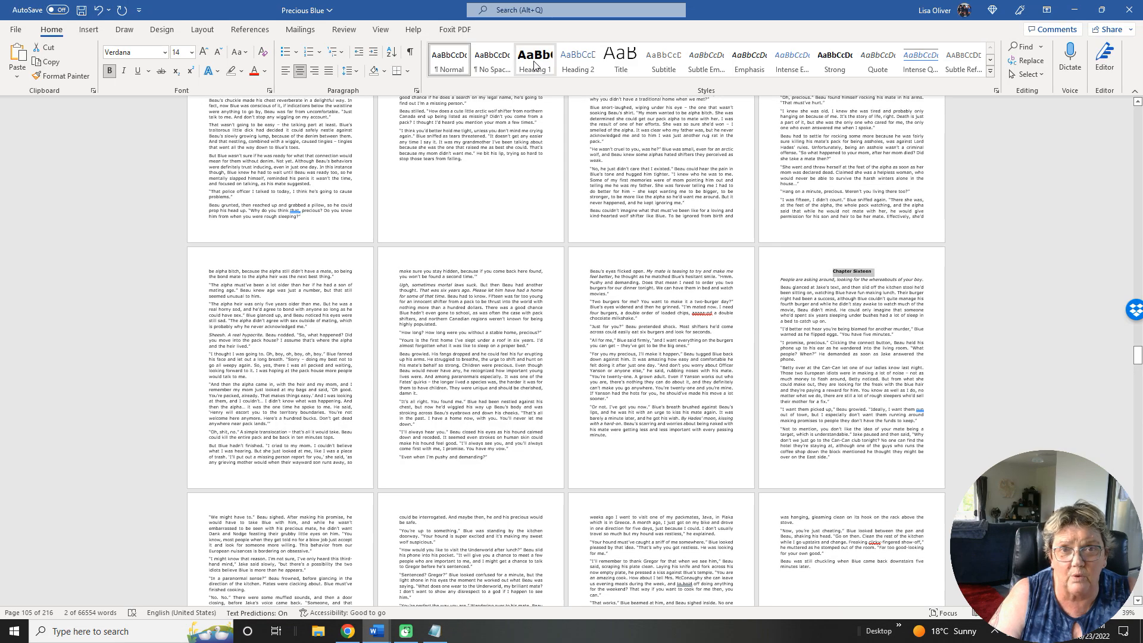
click(534, 65)
scroll(694, 331, down, 4)
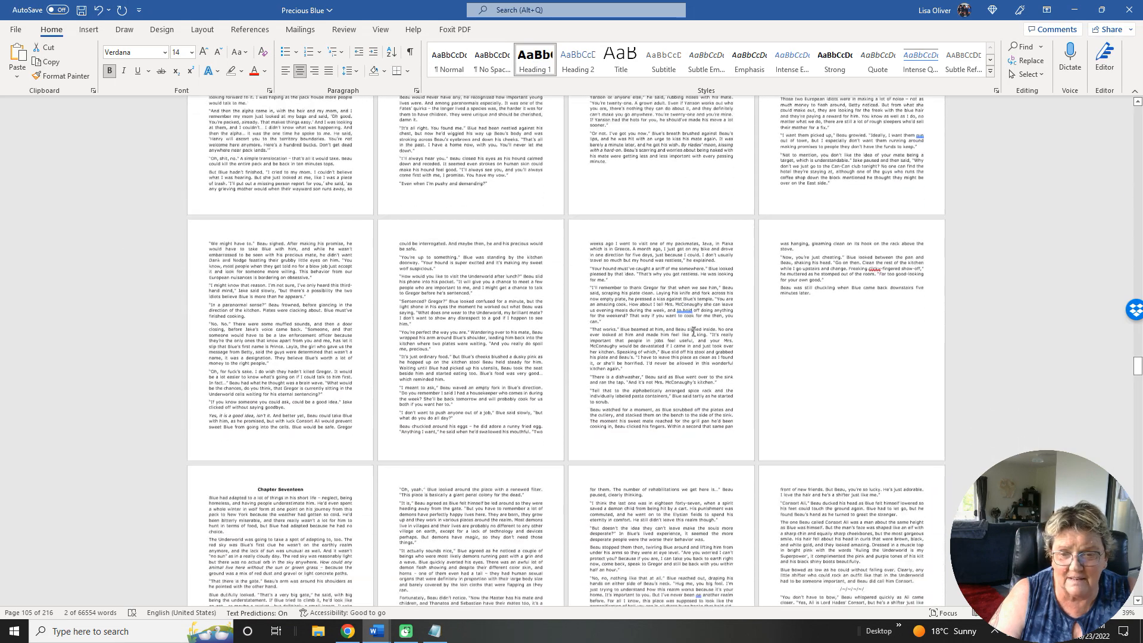
scroll(694, 331, down, 4)
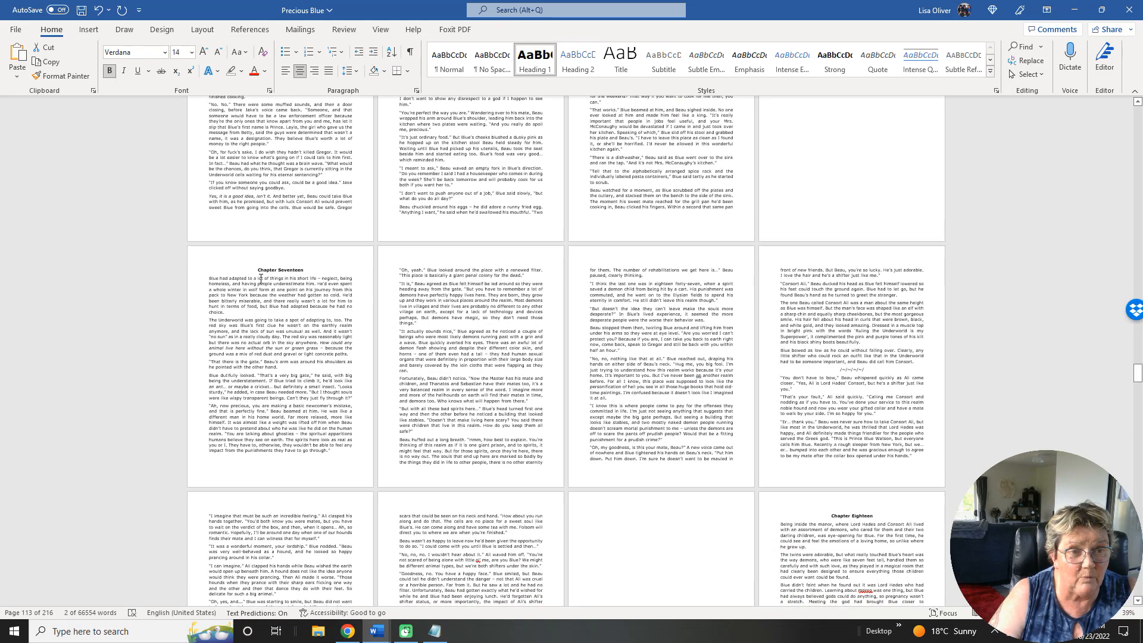
click(538, 63)
Apply the Heading 1 style to the Chapter Eighteen and Chapter Nineteen titles.
scroll(647, 303, down, 2)
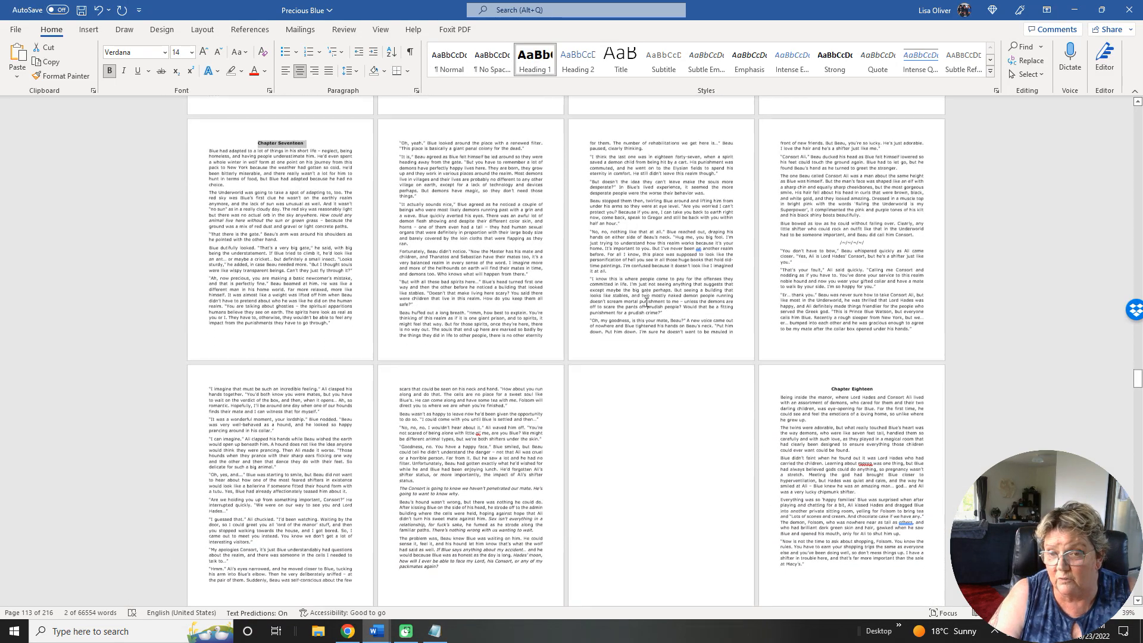
scroll(647, 302, down, 3)
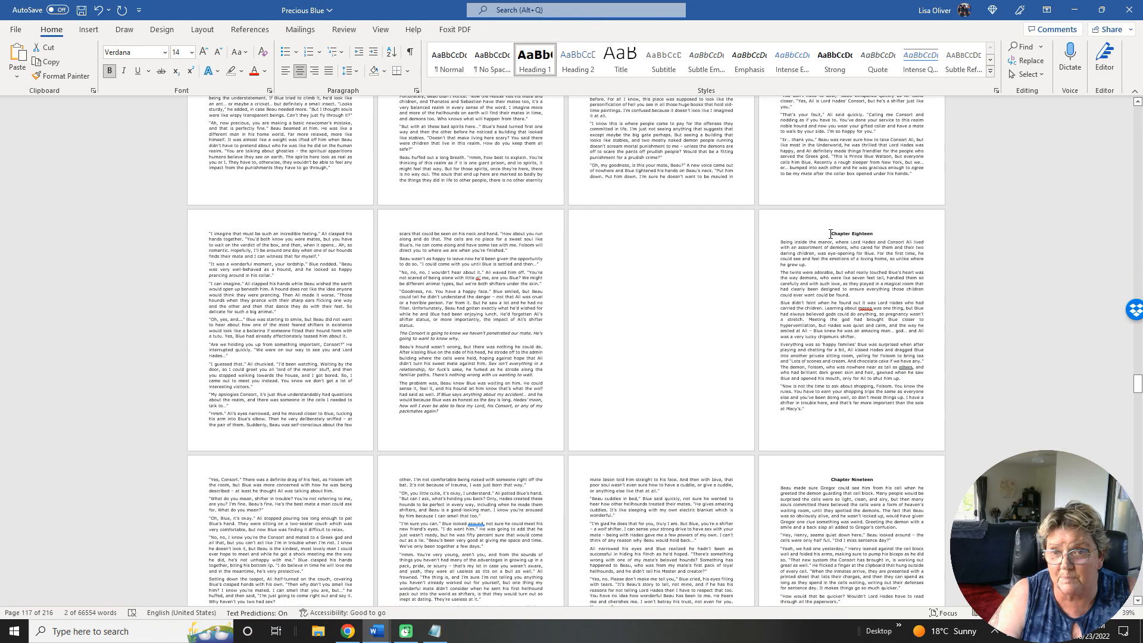
drag(880, 233, 881, 233)
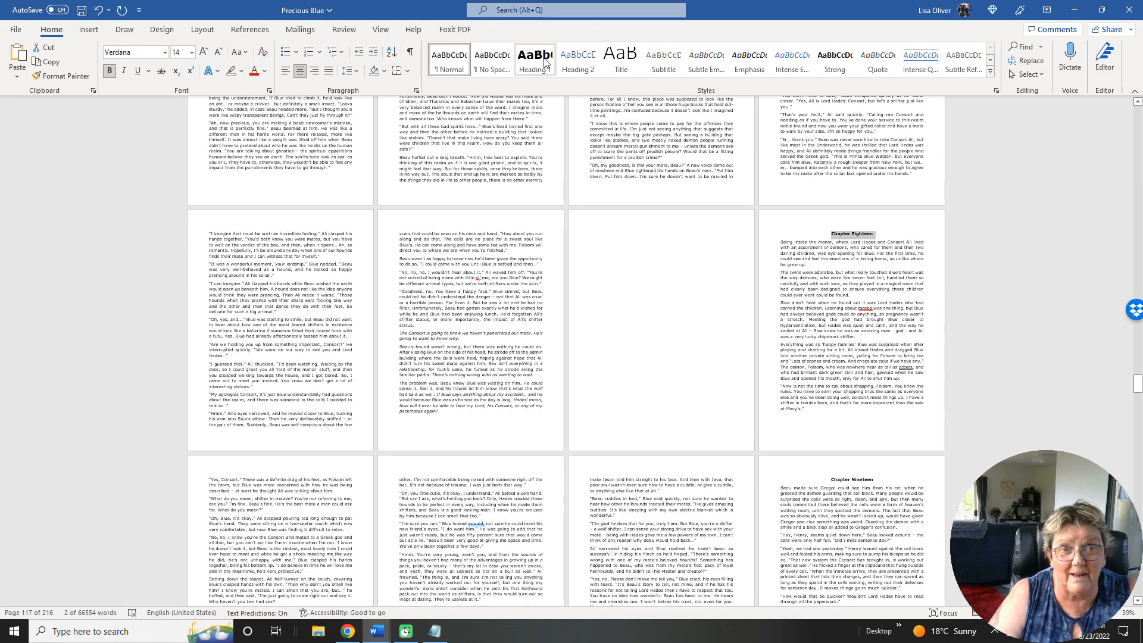
click(544, 61)
scroll(635, 296, down, 2)
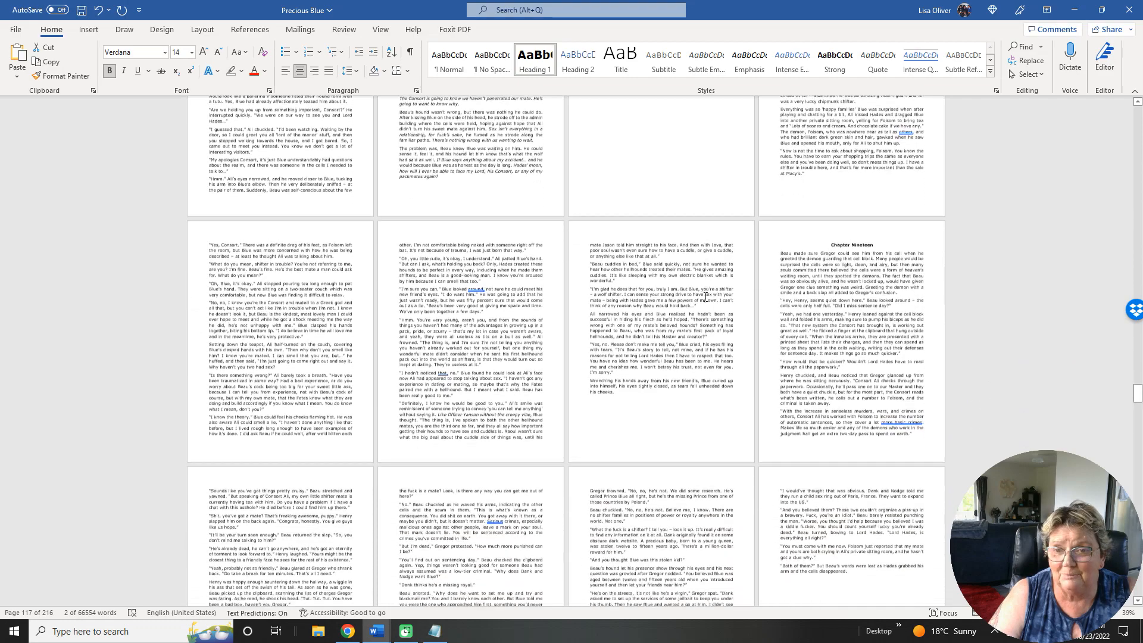
drag(828, 204, 874, 203)
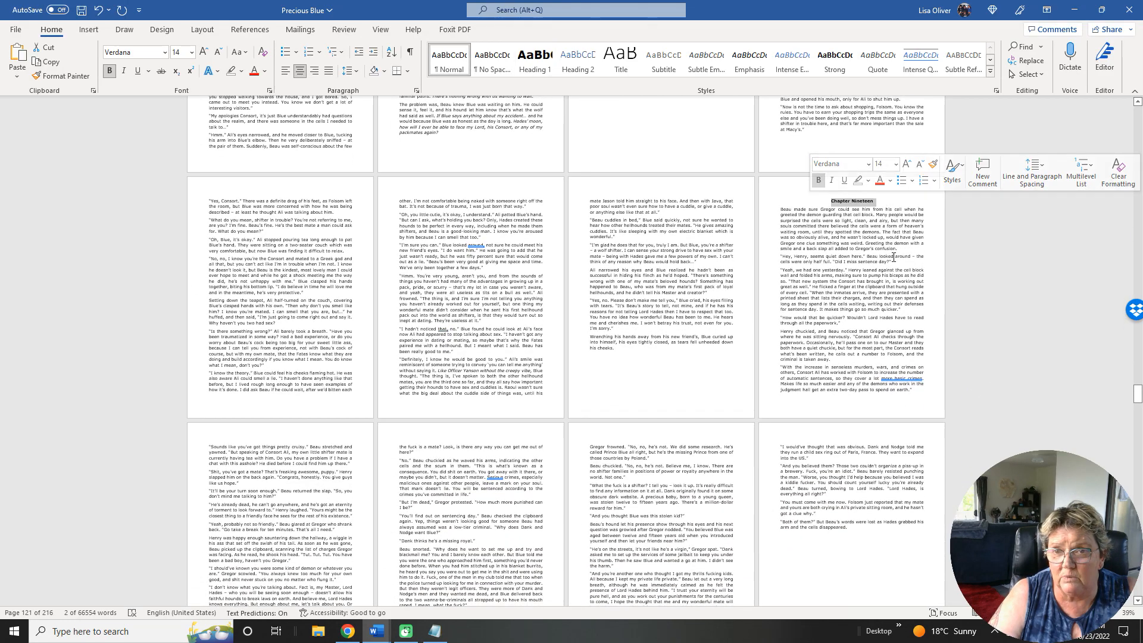
click(538, 63)
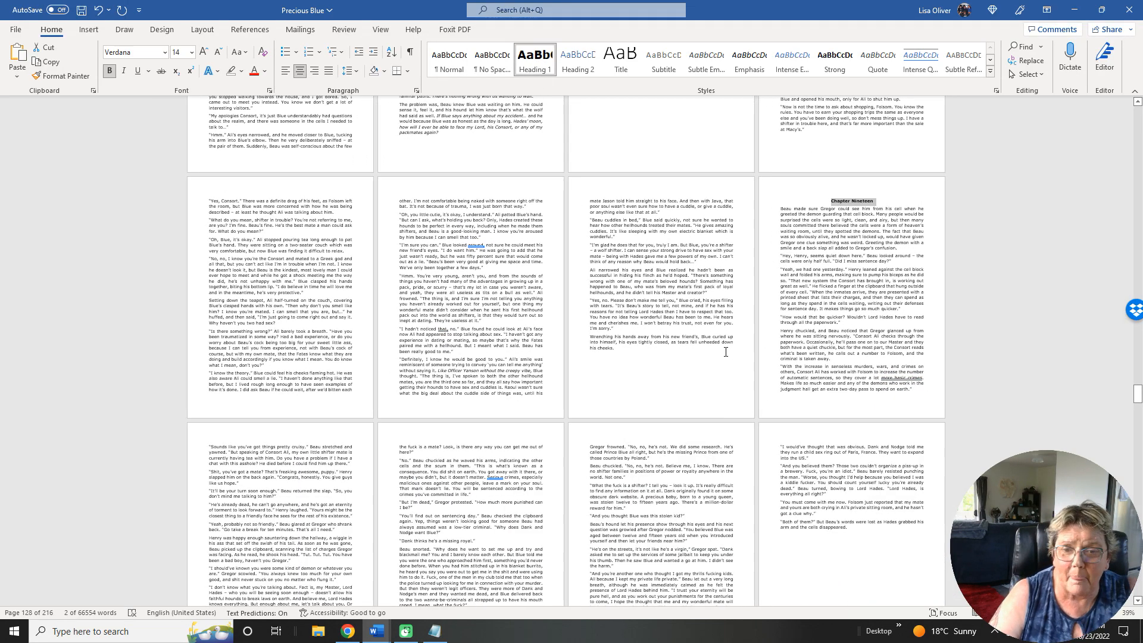
Apply the Heading 1 style to the Chapter Twenty and Chapter Twenty-One titles.
scroll(725, 351, down, 3)
scroll(726, 351, down, 4)
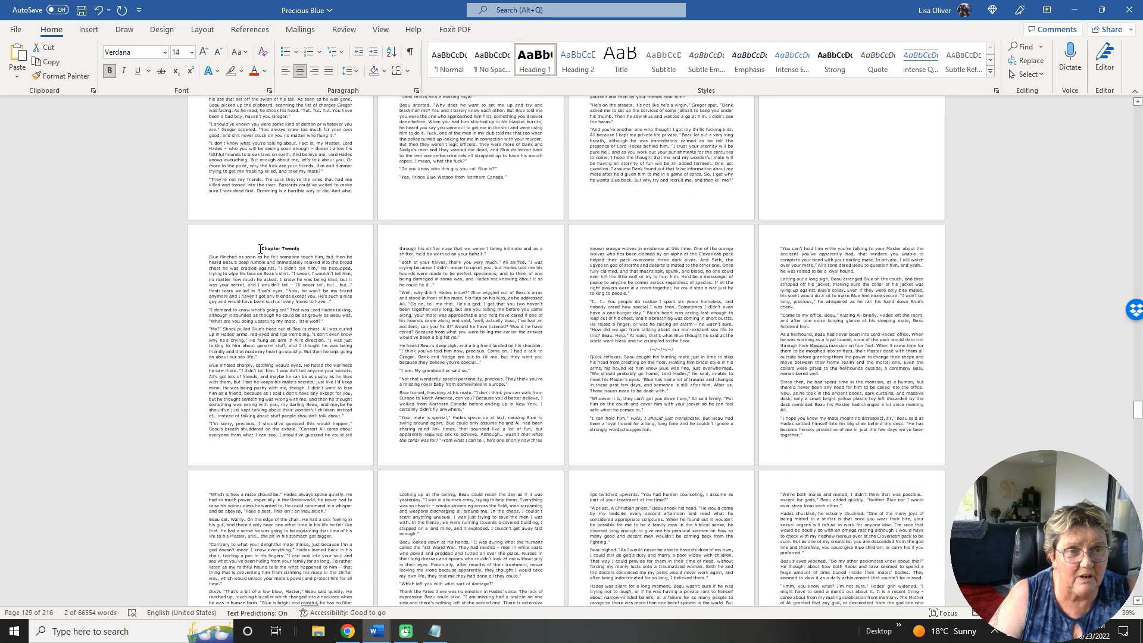
drag(310, 248, 311, 249)
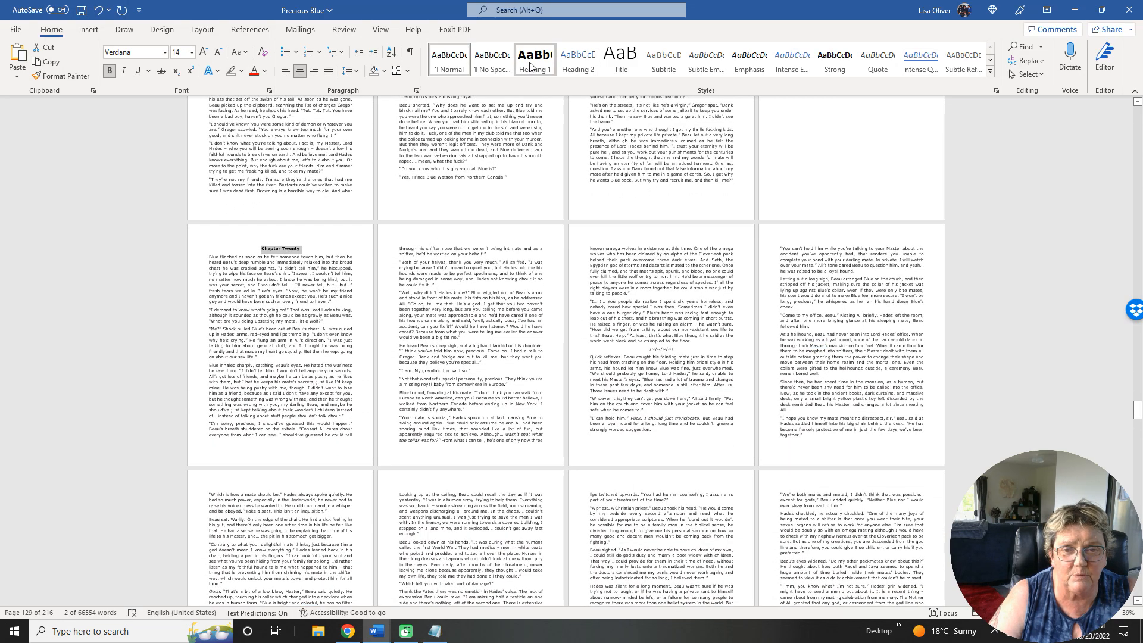
click(531, 66)
scroll(661, 308, down, 3)
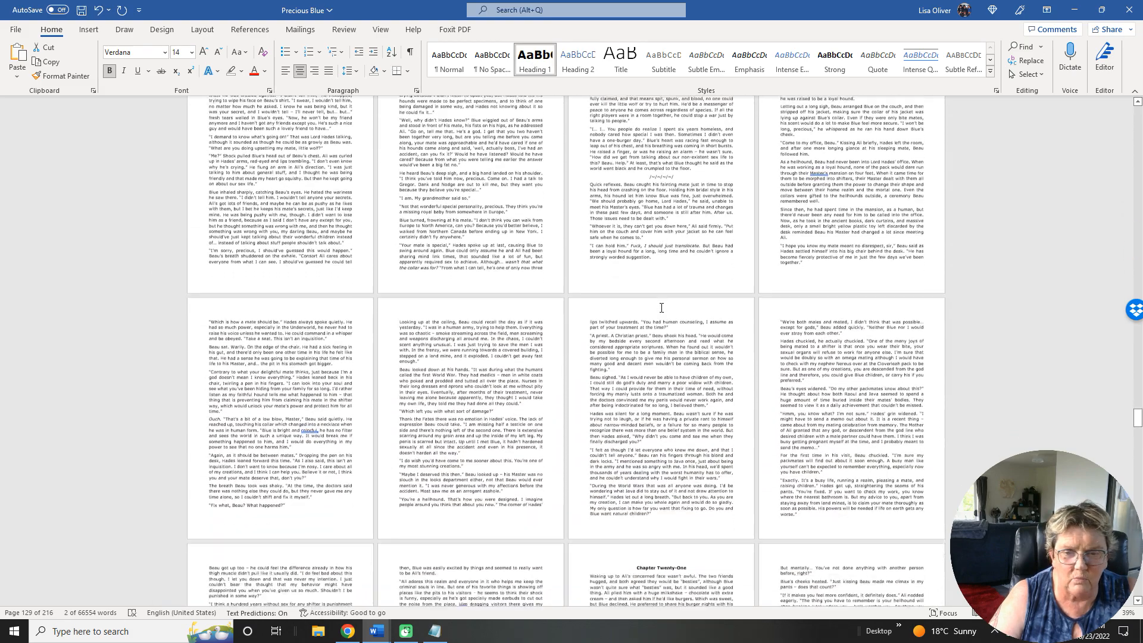
scroll(662, 307, down, 5)
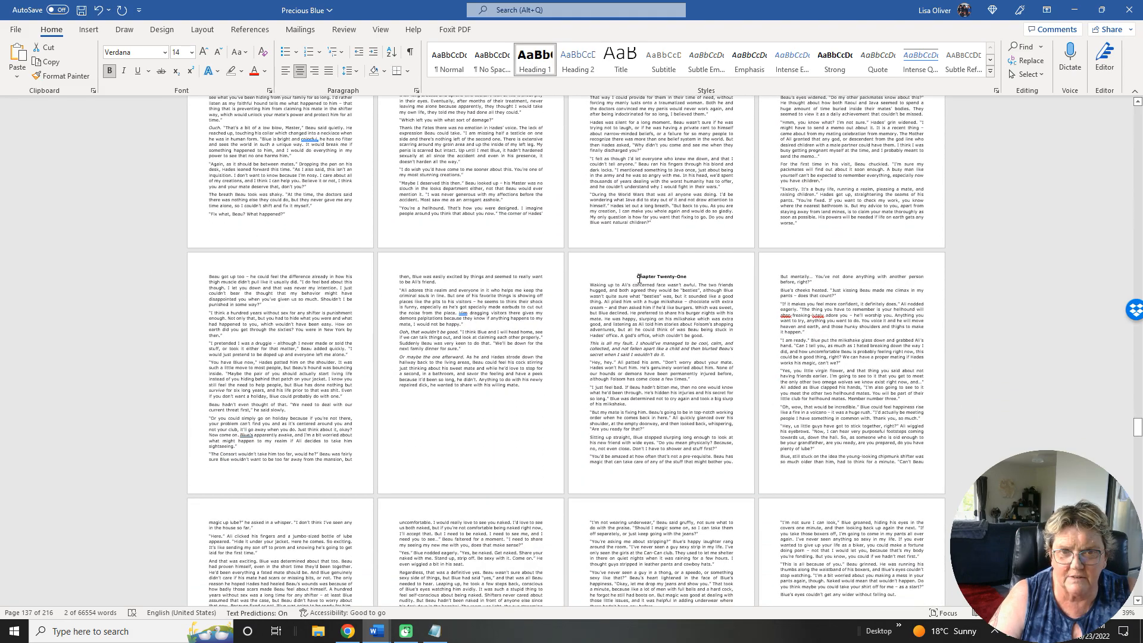
drag(638, 276, 686, 276)
click(531, 66)
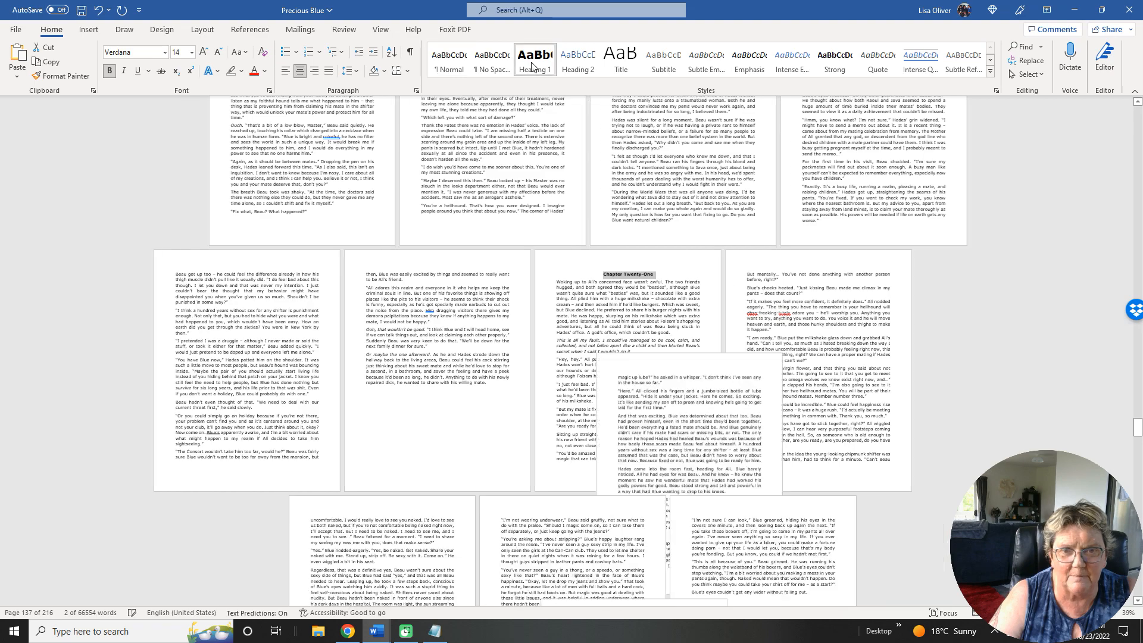
Apply the Heading 1 style to the Chapter Twenty-Two and Chapter Twenty-Three titles.
scroll(701, 339, down, 5)
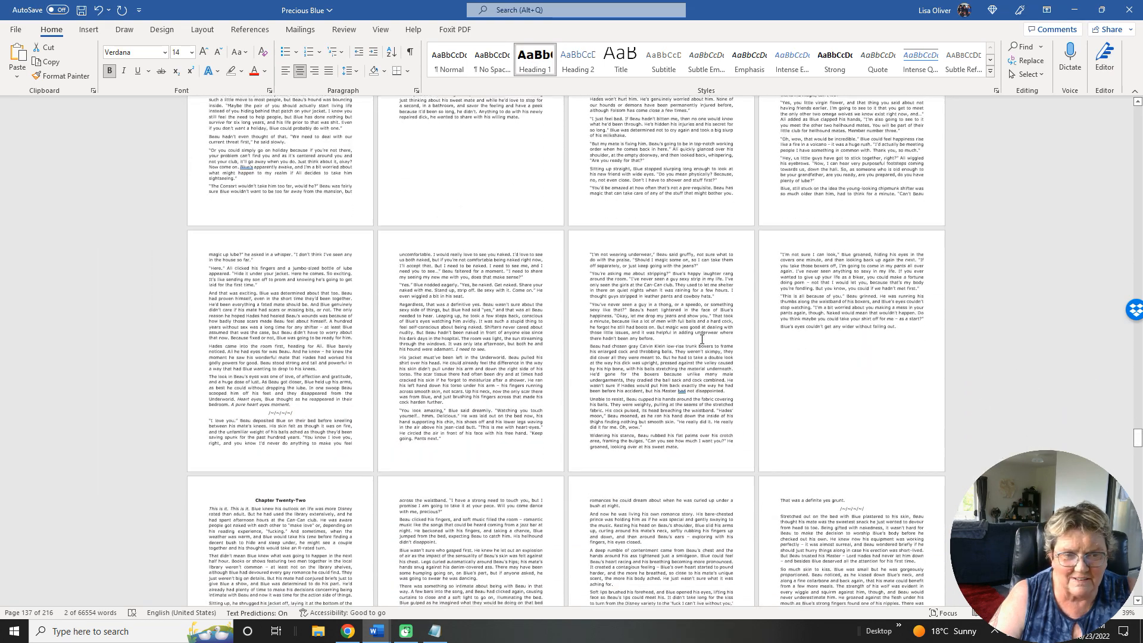
scroll(701, 339, down, 5)
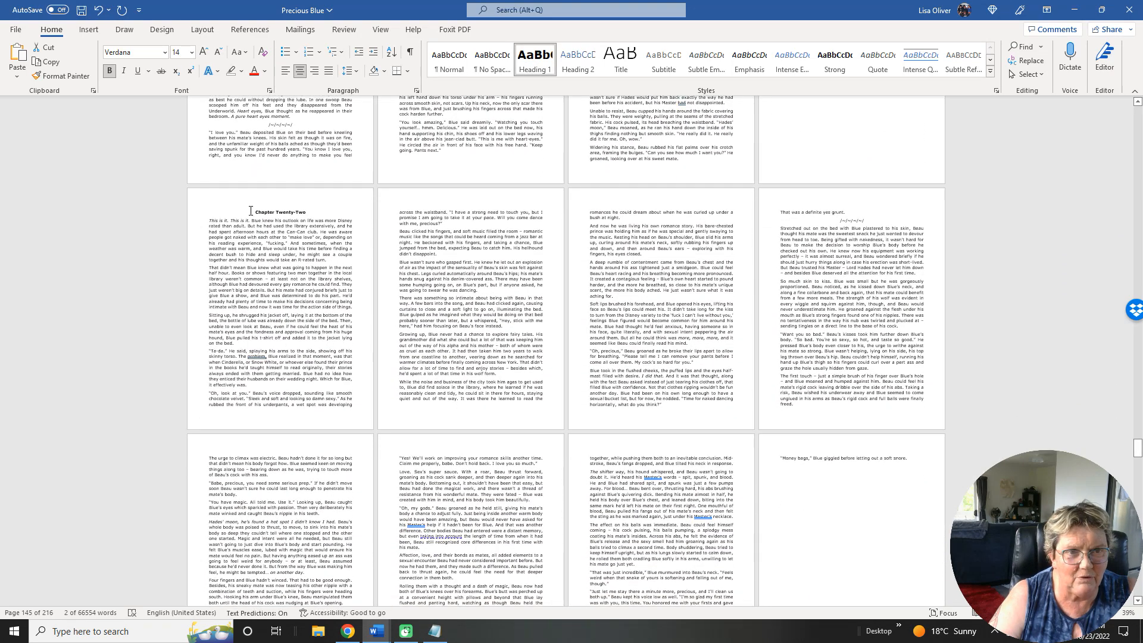
click(547, 69)
scroll(755, 375, down, 7)
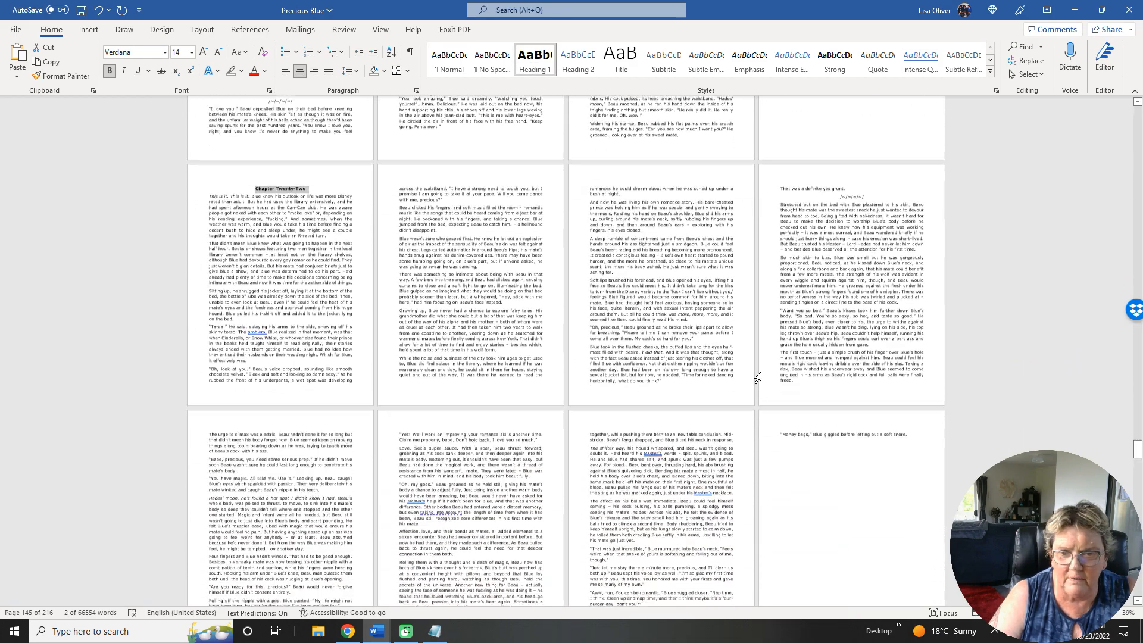
scroll(759, 379, down, 6)
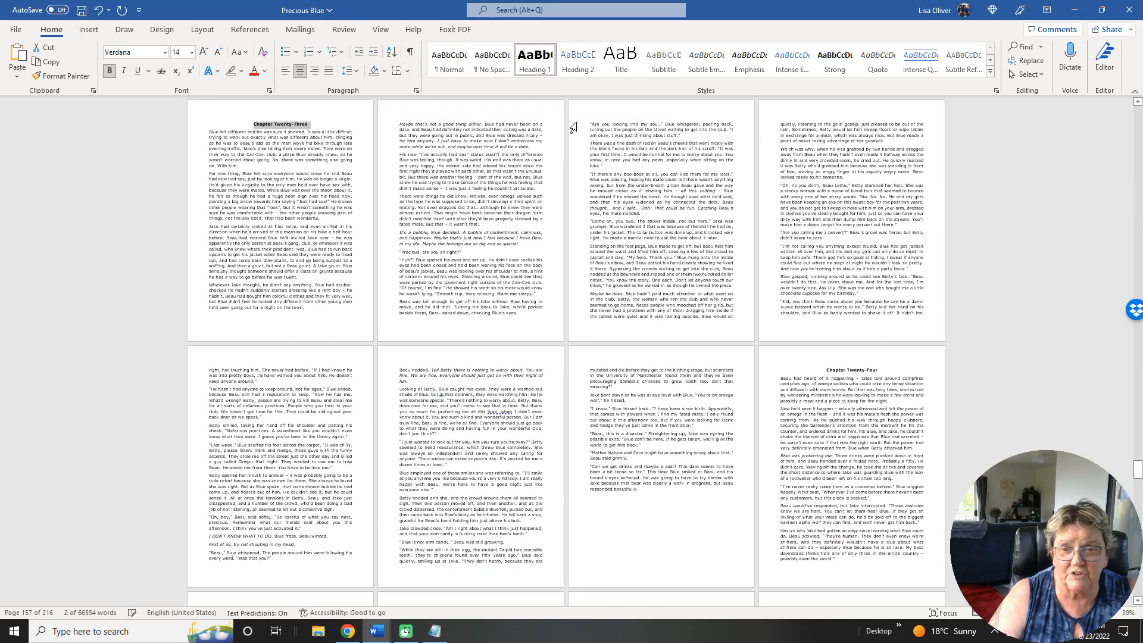
Apply the Heading 1 style to the Chapter Twenty-Four and Chapter Twenty-Five titles.
drag(869, 368, 879, 369)
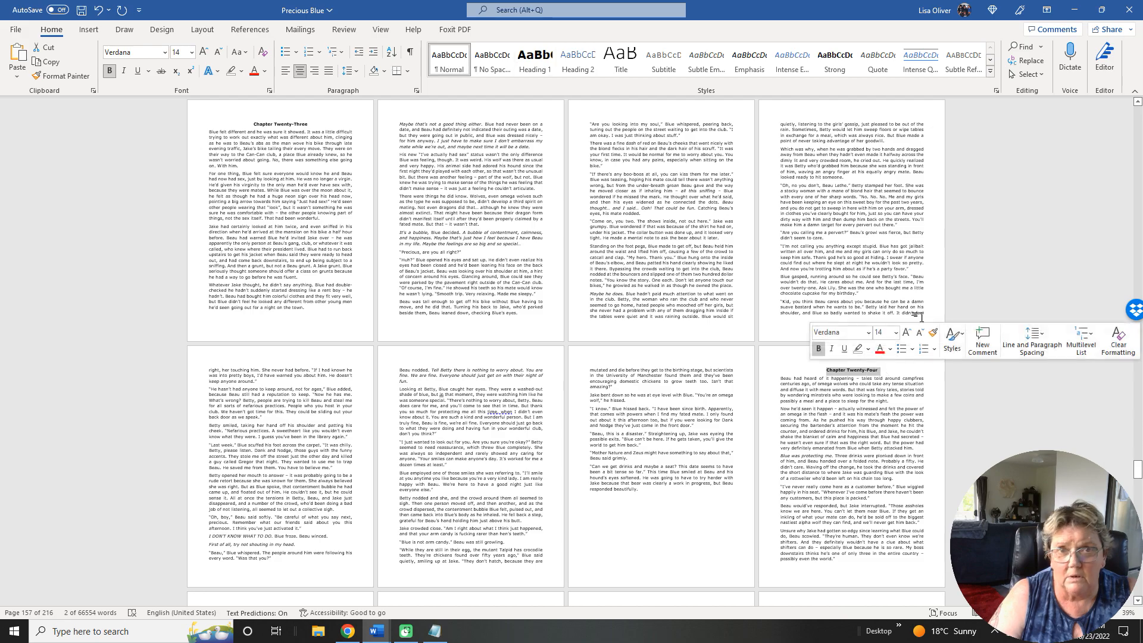
click(534, 61)
scroll(743, 390, down, 3)
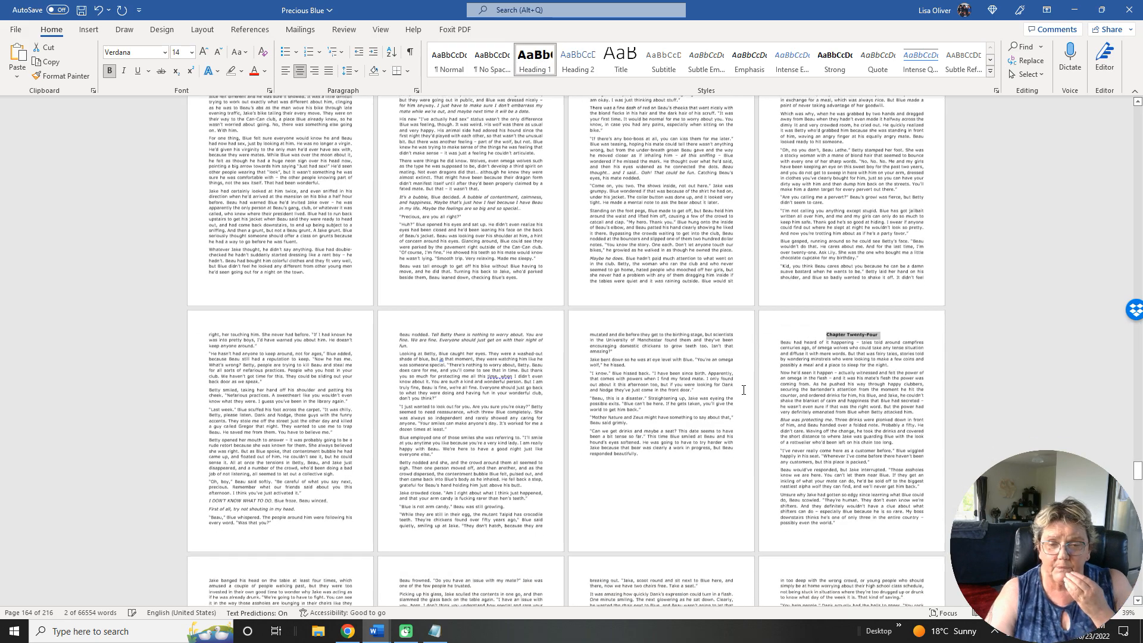
scroll(743, 390, down, 5)
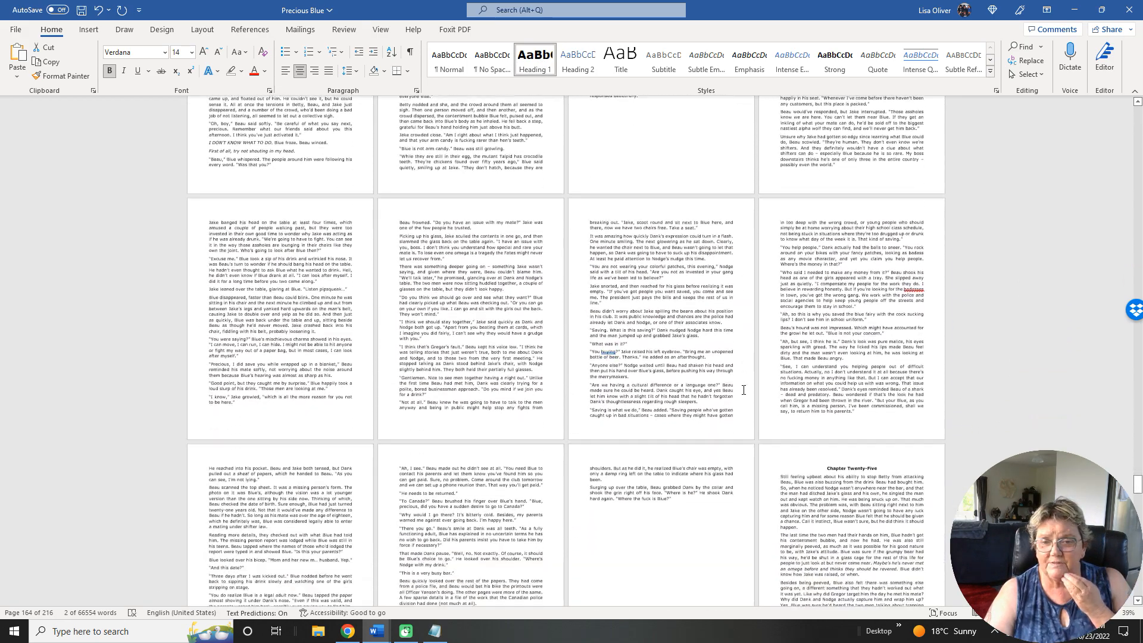
scroll(743, 389, down, 1)
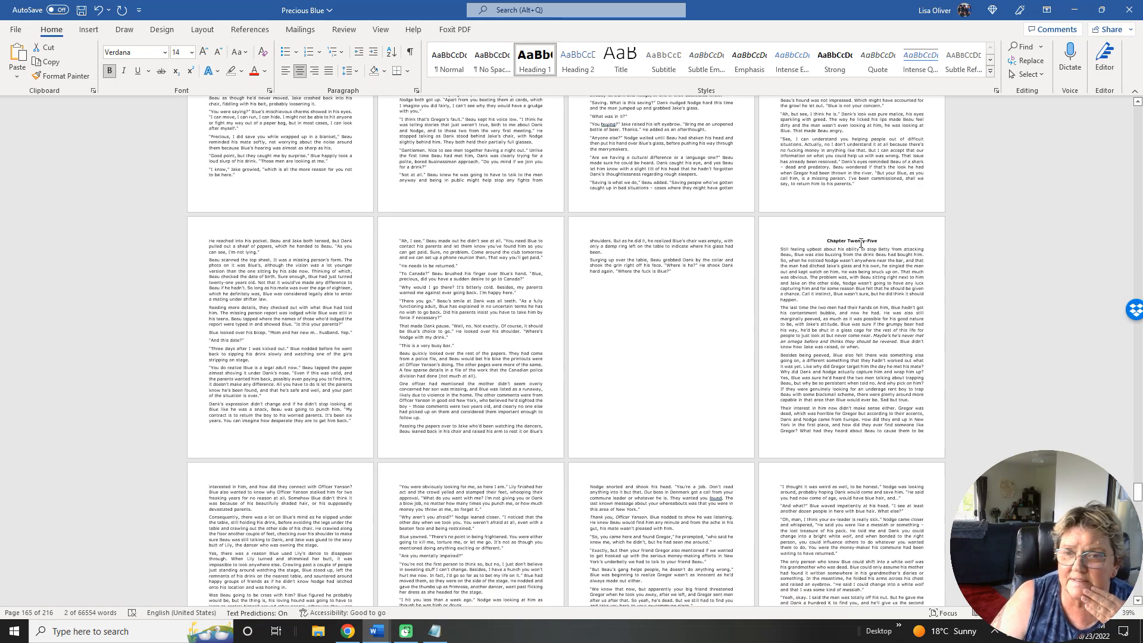
click(603, 175)
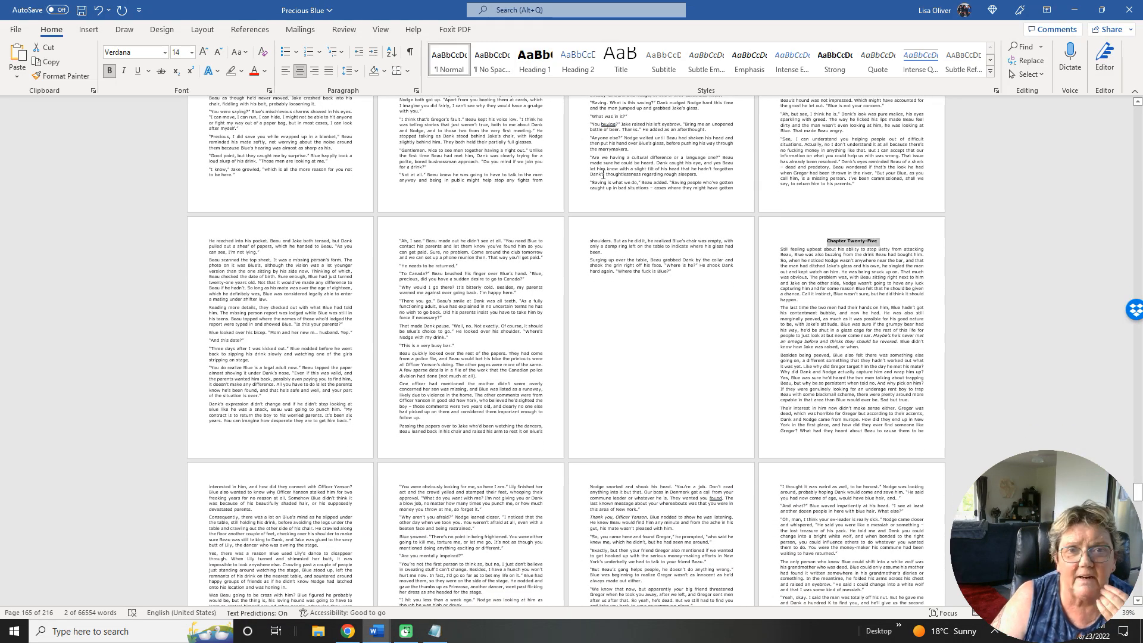
Apply the Heading 1 style to the Chapter Twenty-Six and Chapter Twenty-Seven titles, and recheck the style of the Chapter Twenty-Six title.
scroll(690, 327, down, 5)
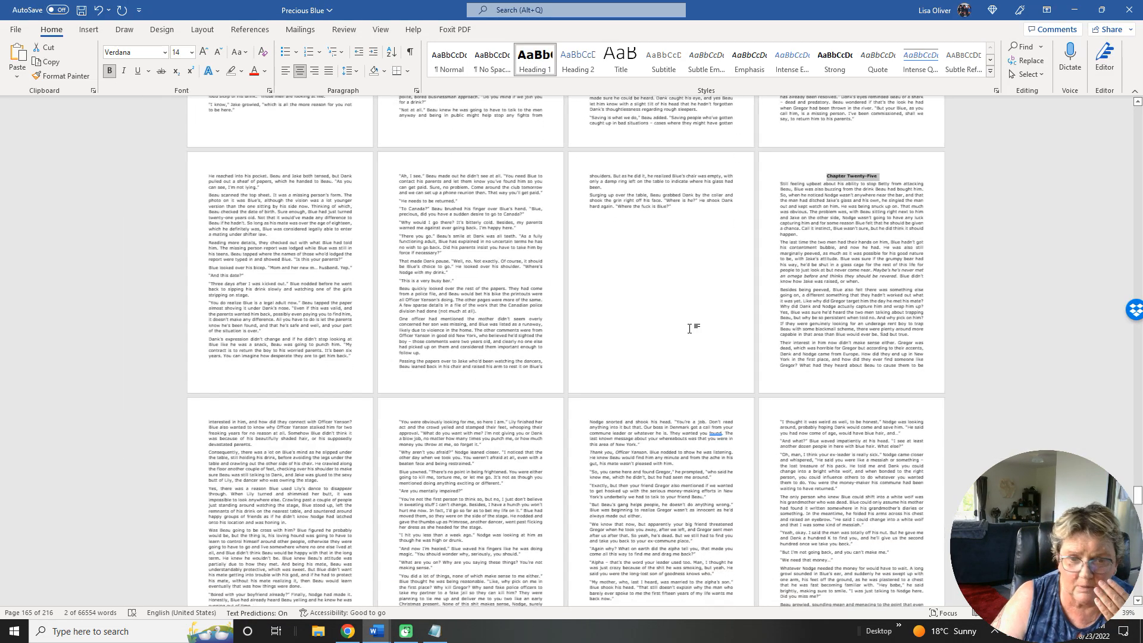
scroll(690, 329, down, 3)
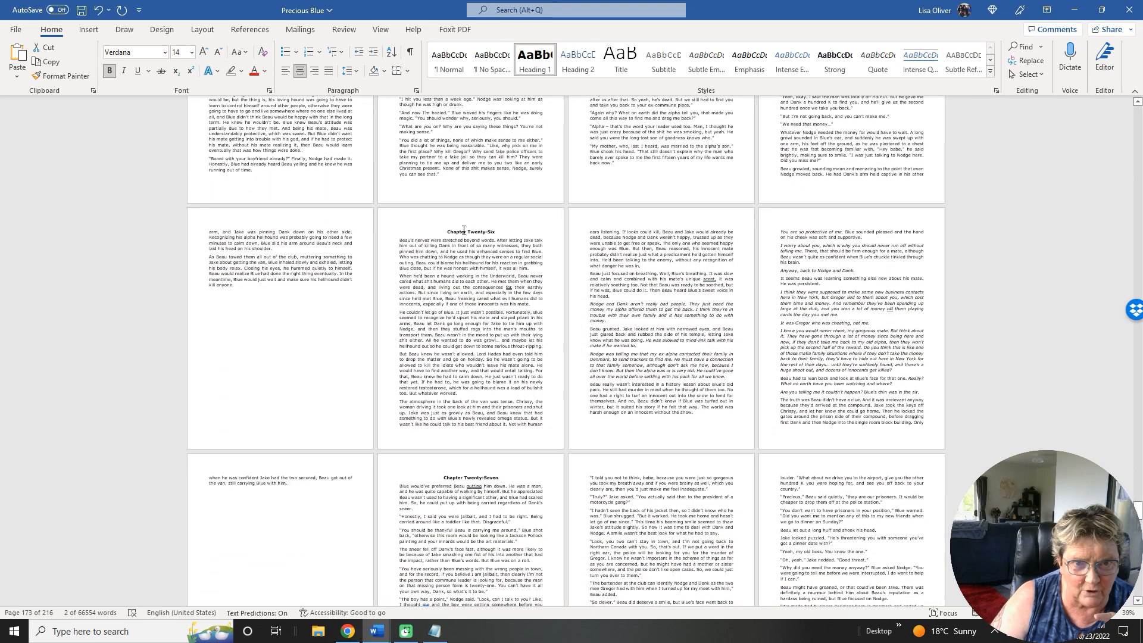
triple_click(464, 230)
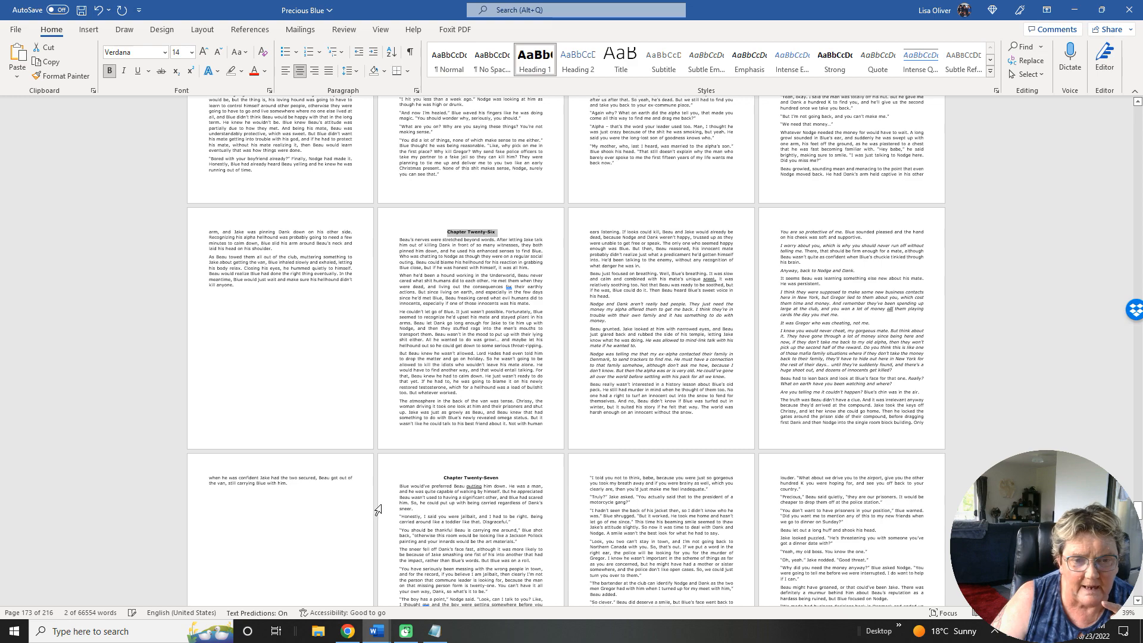
click(613, 318)
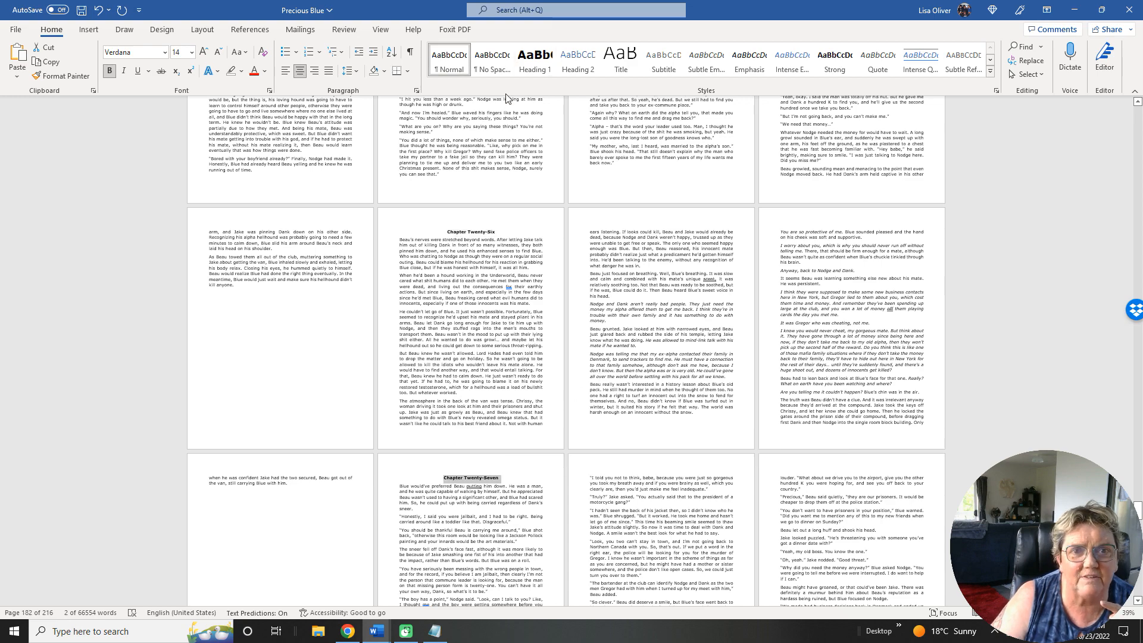
click(535, 65)
scroll(677, 398, down, 1)
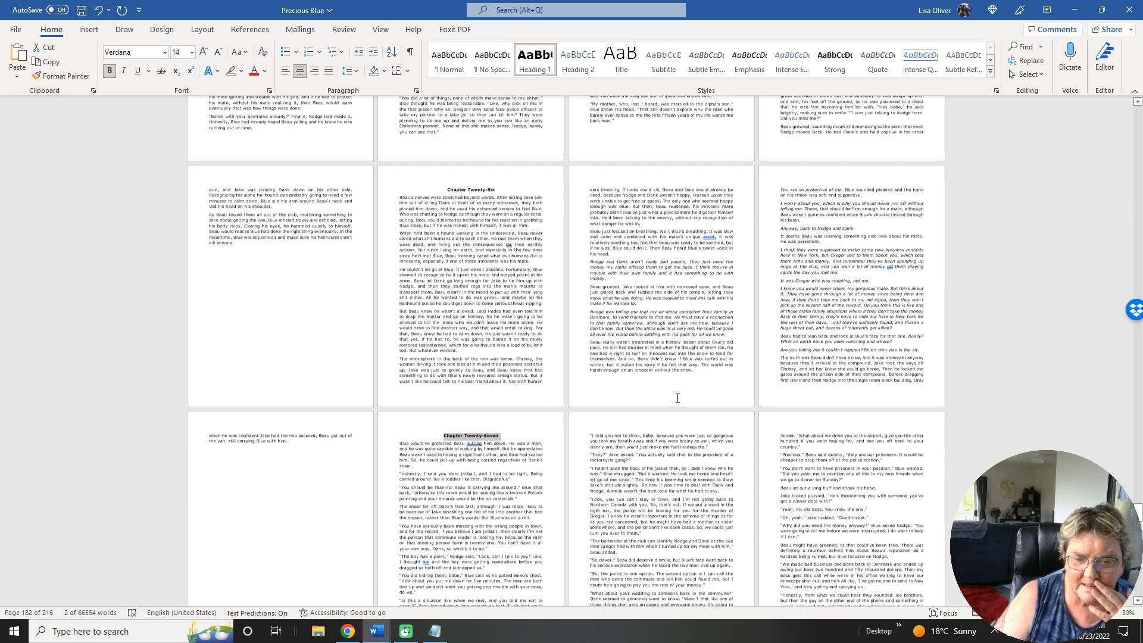
scroll(677, 398, down, 3)
scroll(678, 398, up, 3)
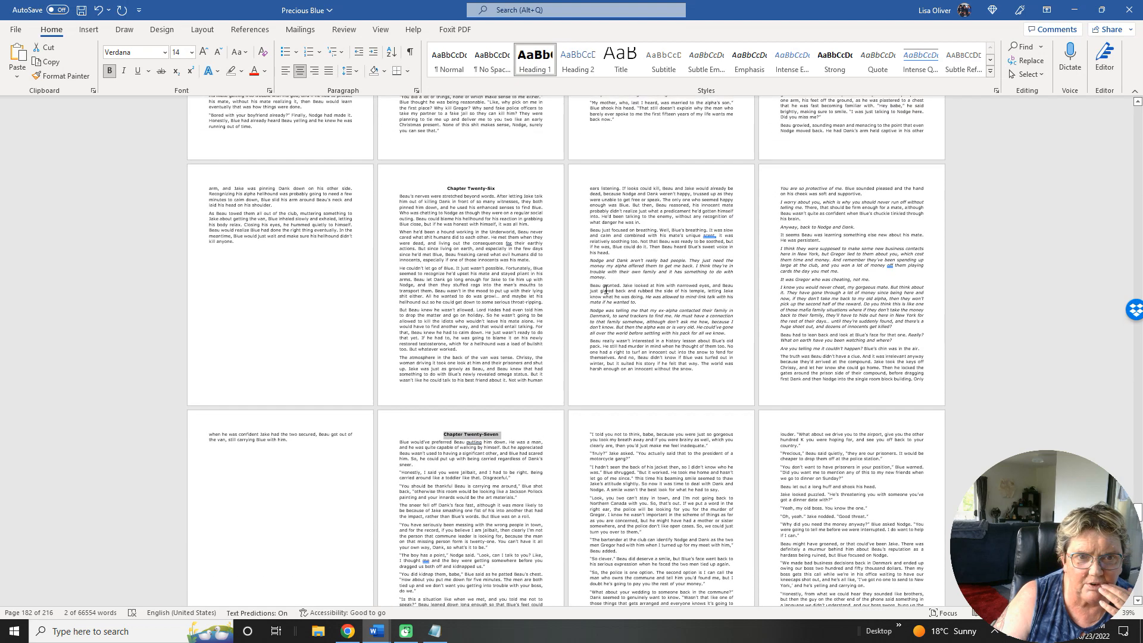
click(484, 191)
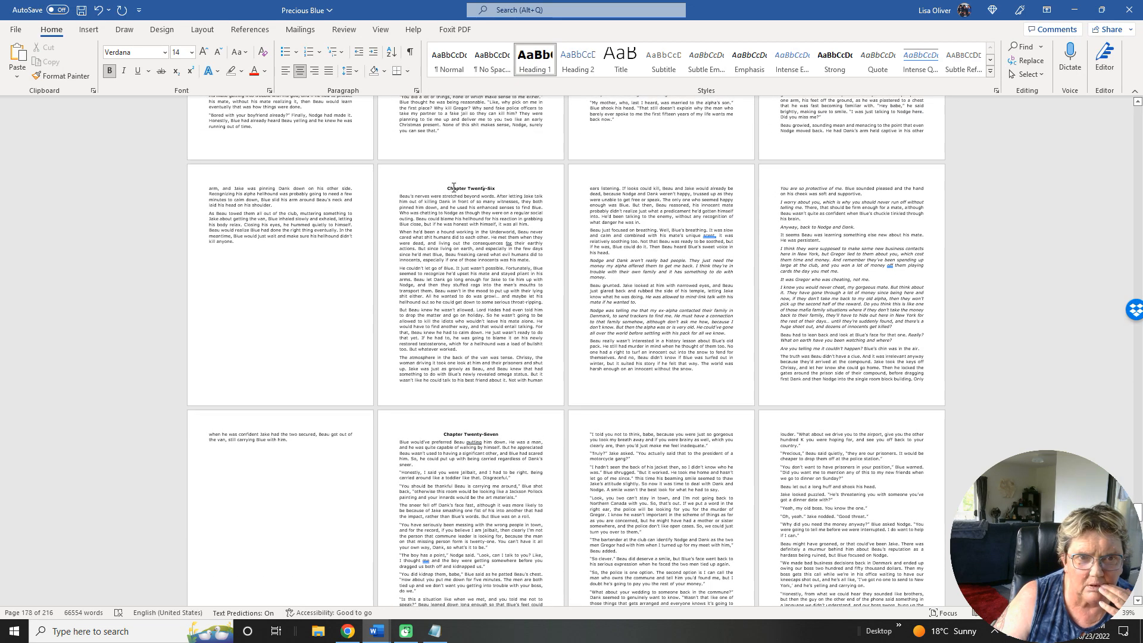
click(497, 303)
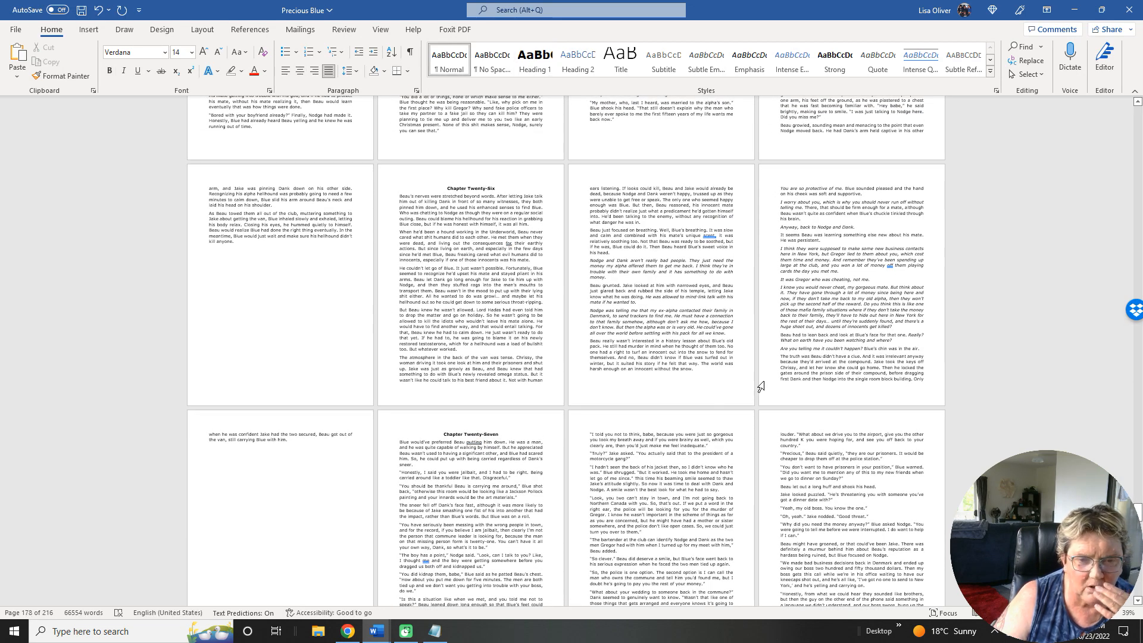
Apply the Heading 1 style to the Chapter Twenty-Eight and Chapter Twenty-Nine titles.
scroll(760, 387, down, 5)
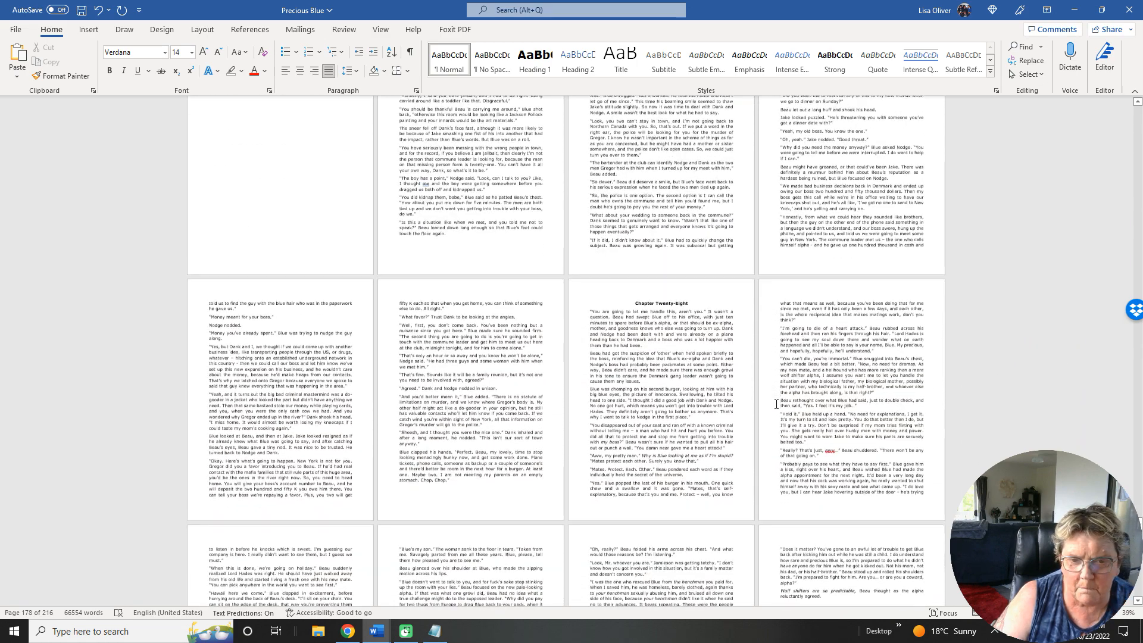
scroll(776, 405, down, 1)
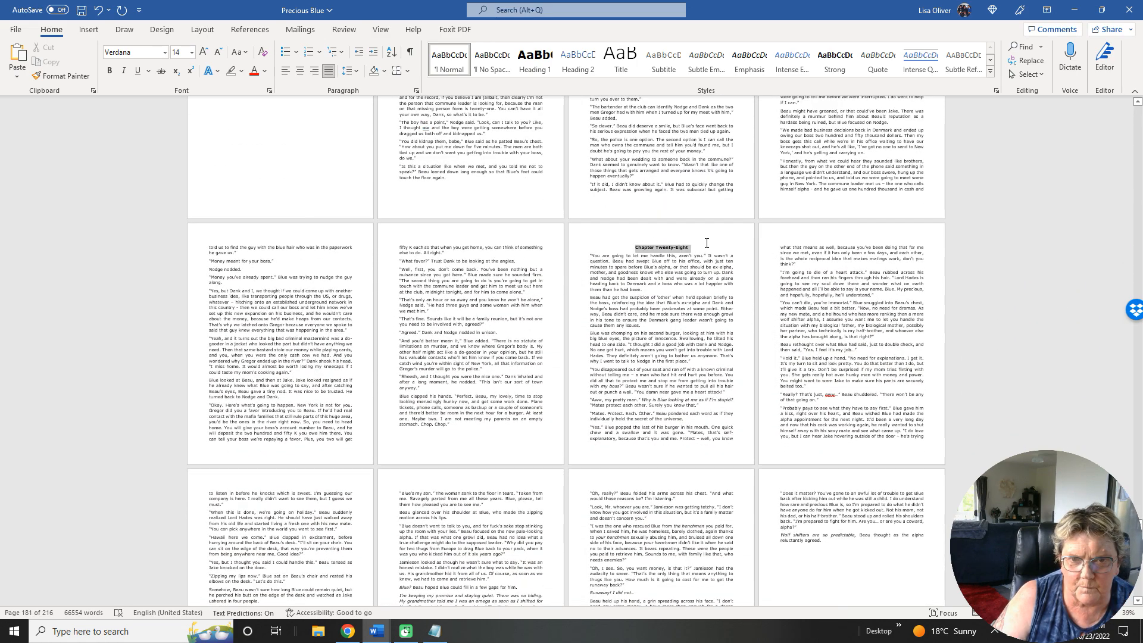
triple_click(707, 243)
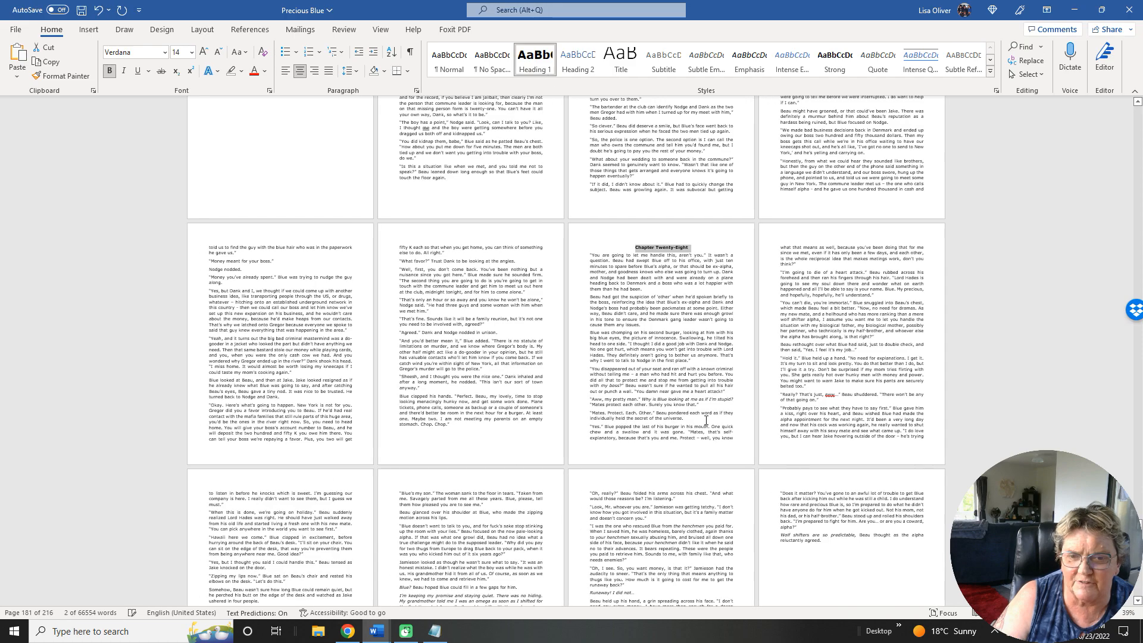
scroll(706, 420, down, 5)
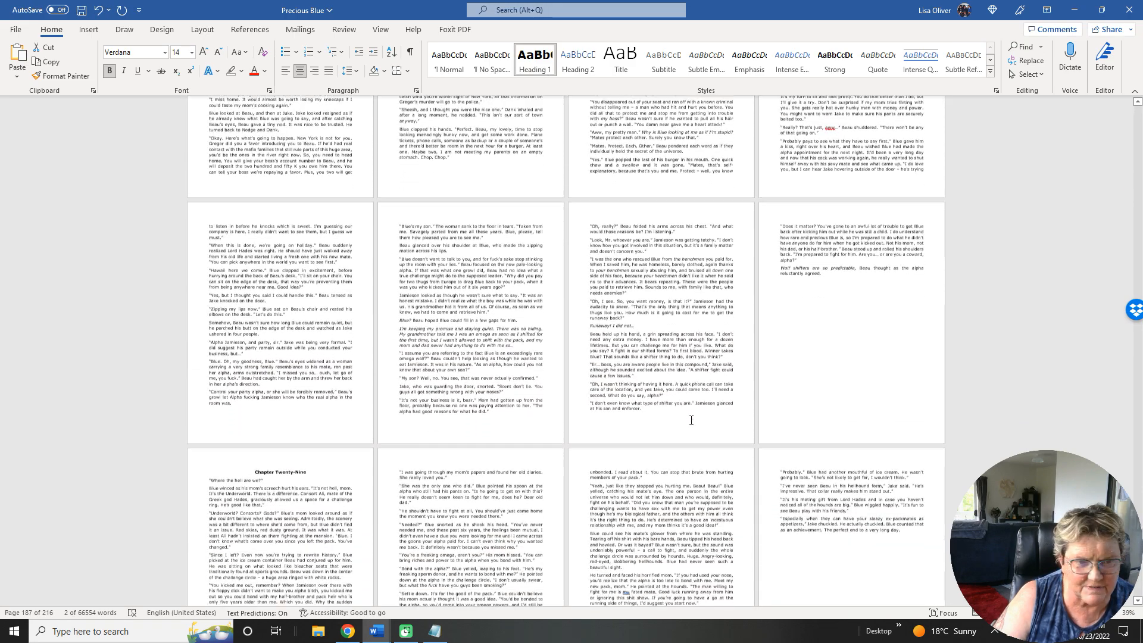
scroll(691, 420, down, 3)
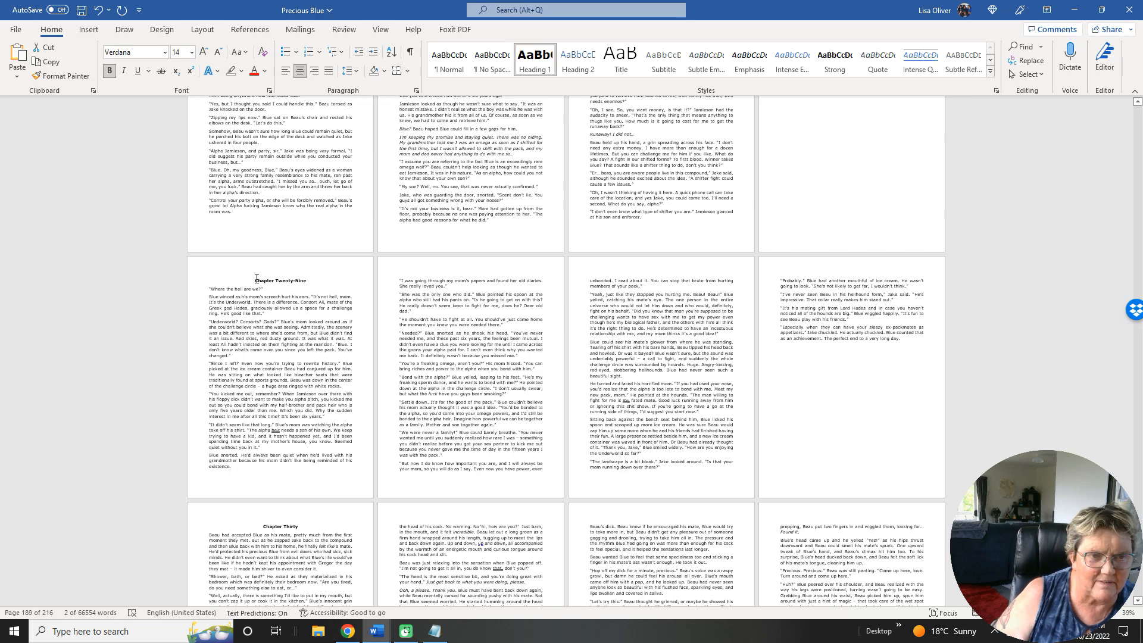
click(449, 60)
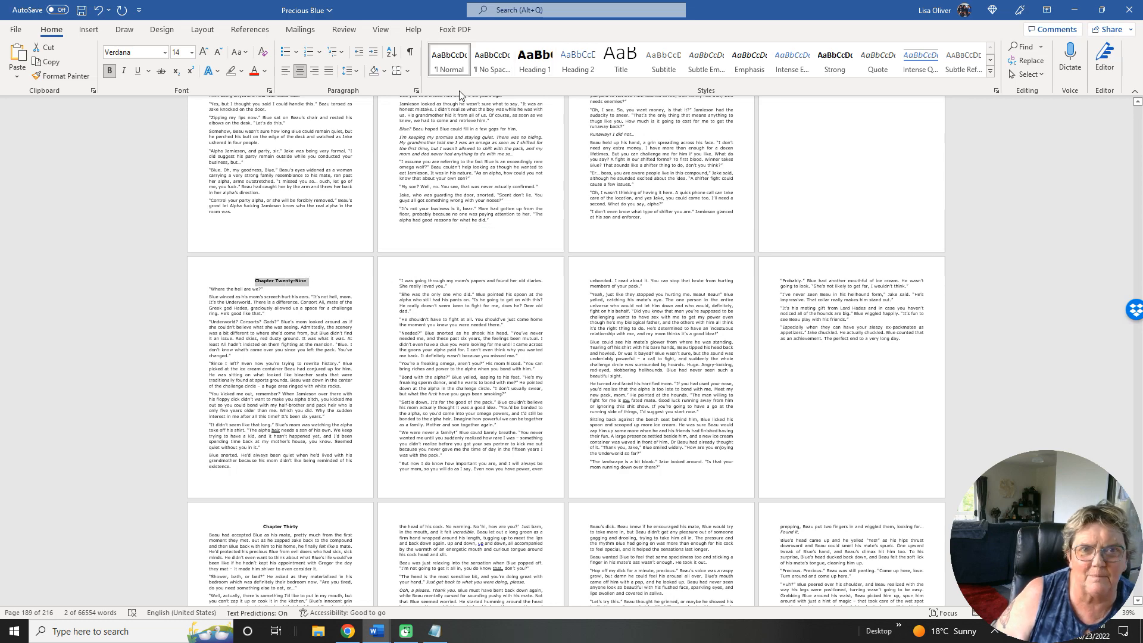
click(543, 54)
Apply the Heading 1 style to the Chapter Thirty and Chapter Thirty-One titles.
scroll(597, 339, down, 2)
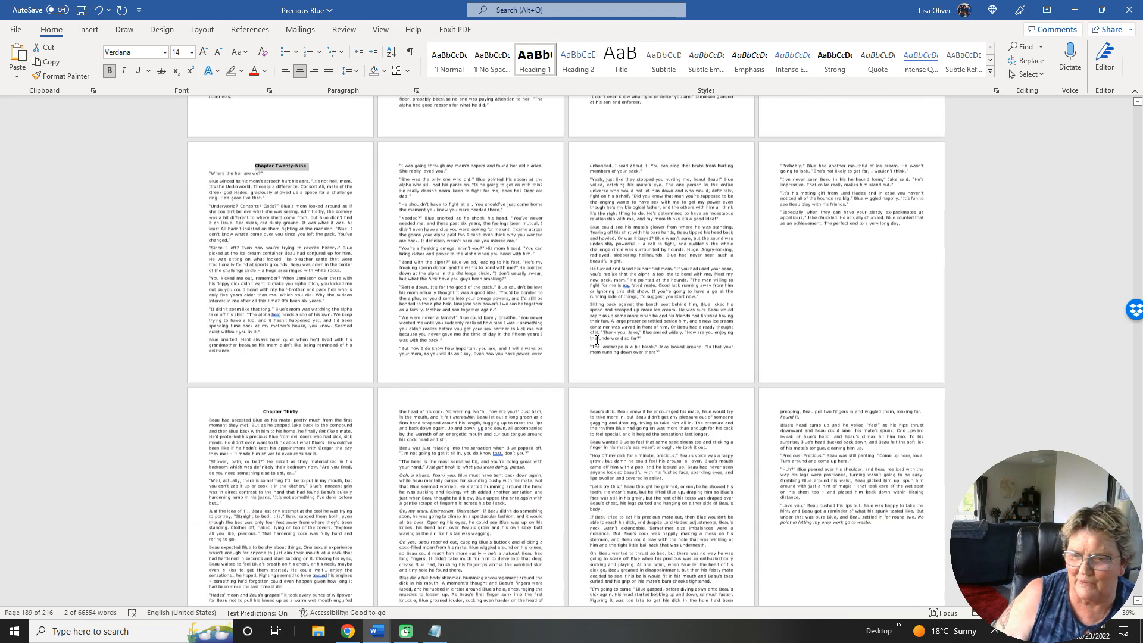
scroll(597, 340, down, 2)
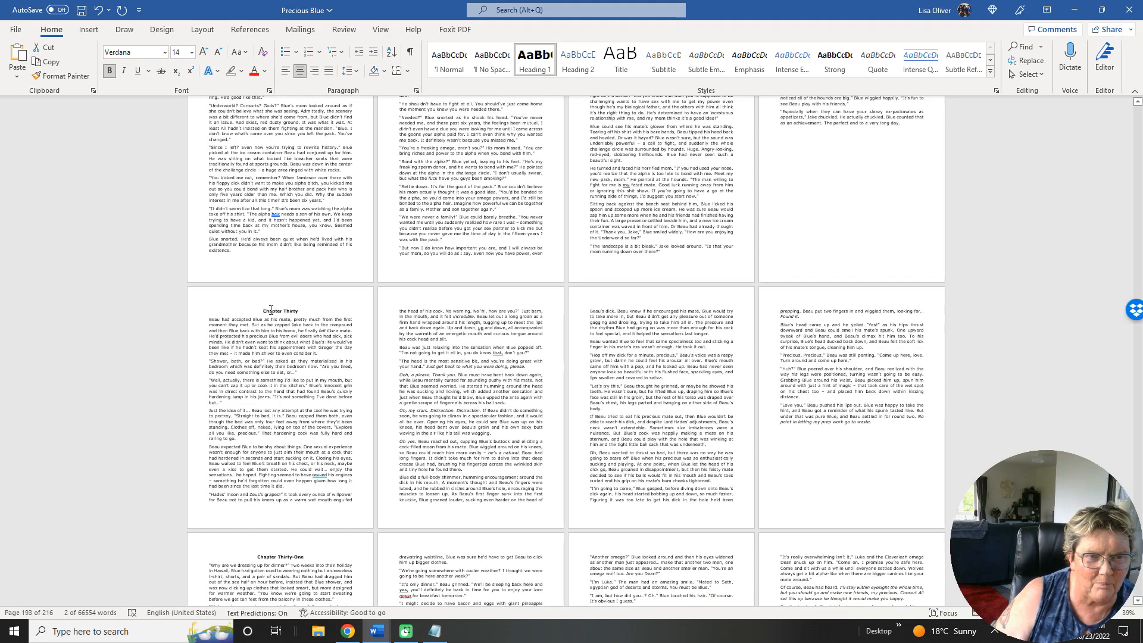
triple_click(270, 310)
click(538, 66)
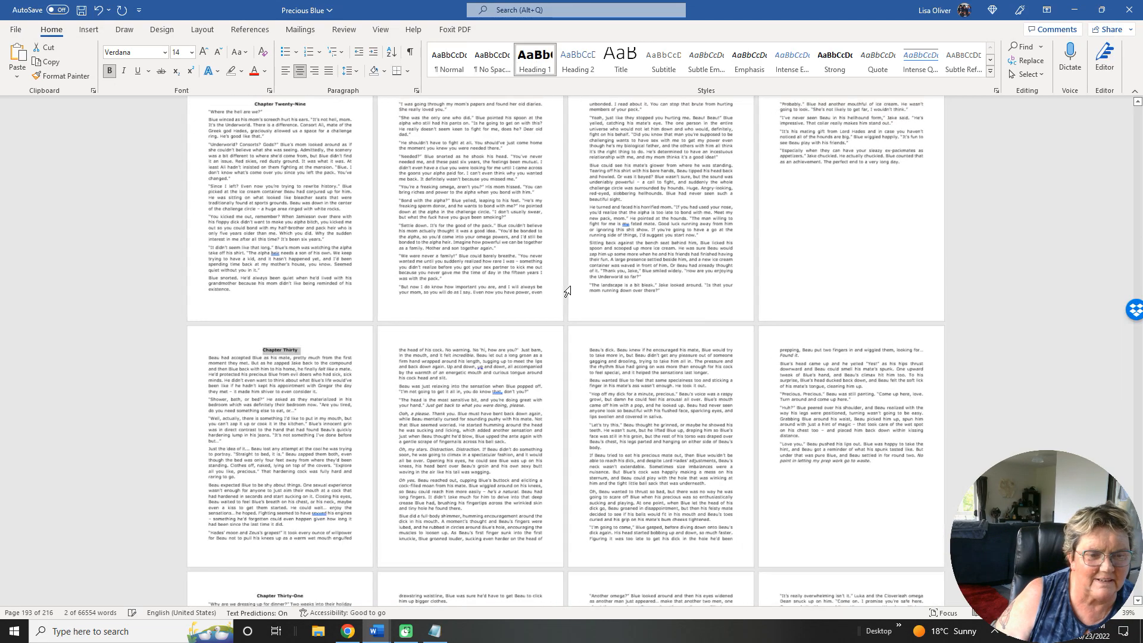
scroll(568, 310, down, 4)
scroll(568, 310, down, 3)
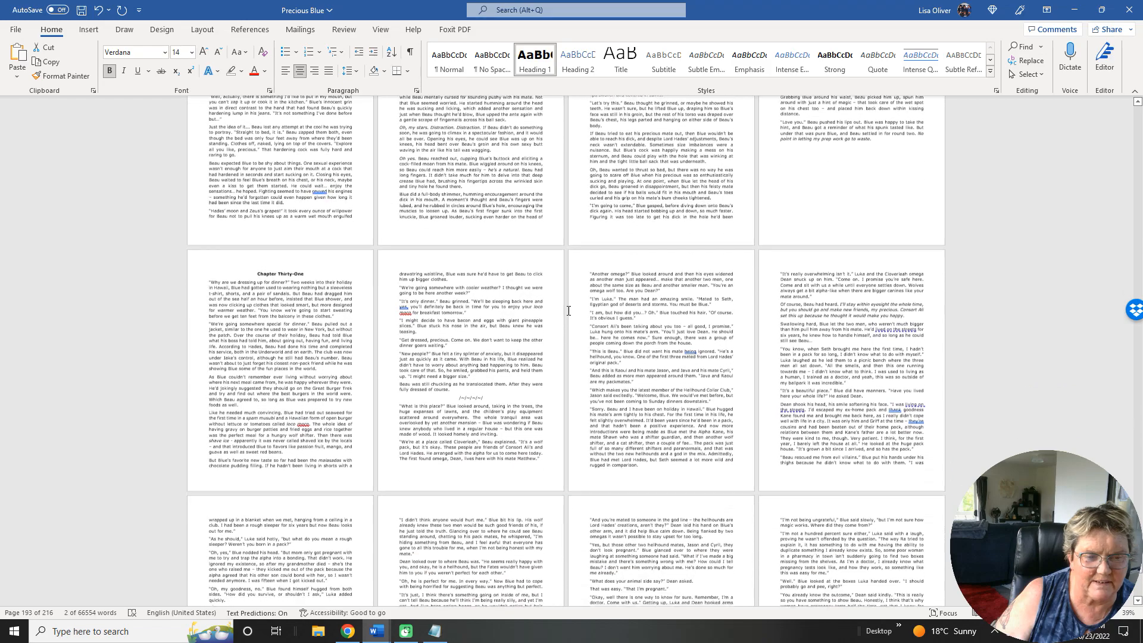
triple_click(267, 224)
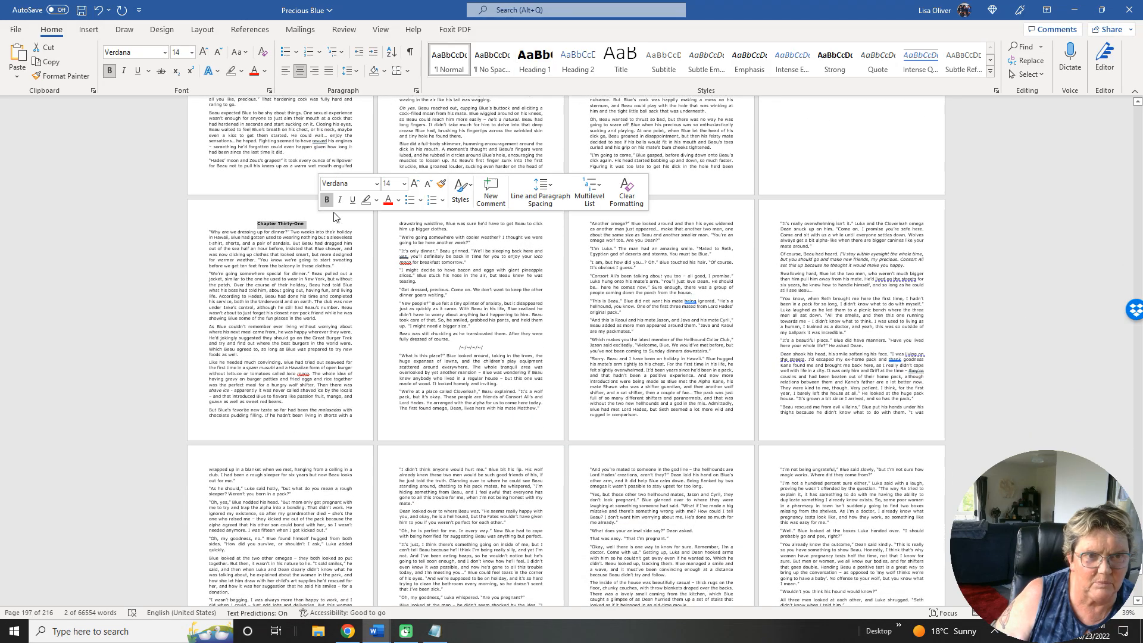
click(537, 62)
Apply the Heading 1 style to the Chapter Thirty-Two and Epilogue titles.
scroll(544, 185, up, 2)
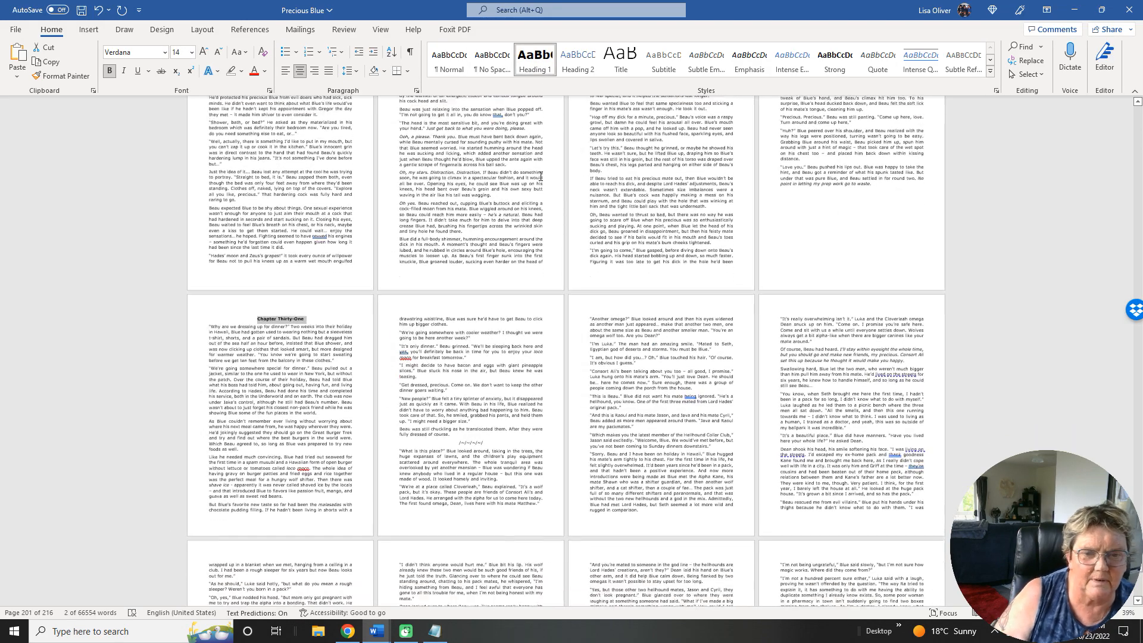
scroll(544, 185, down, 6)
scroll(544, 186, down, 8)
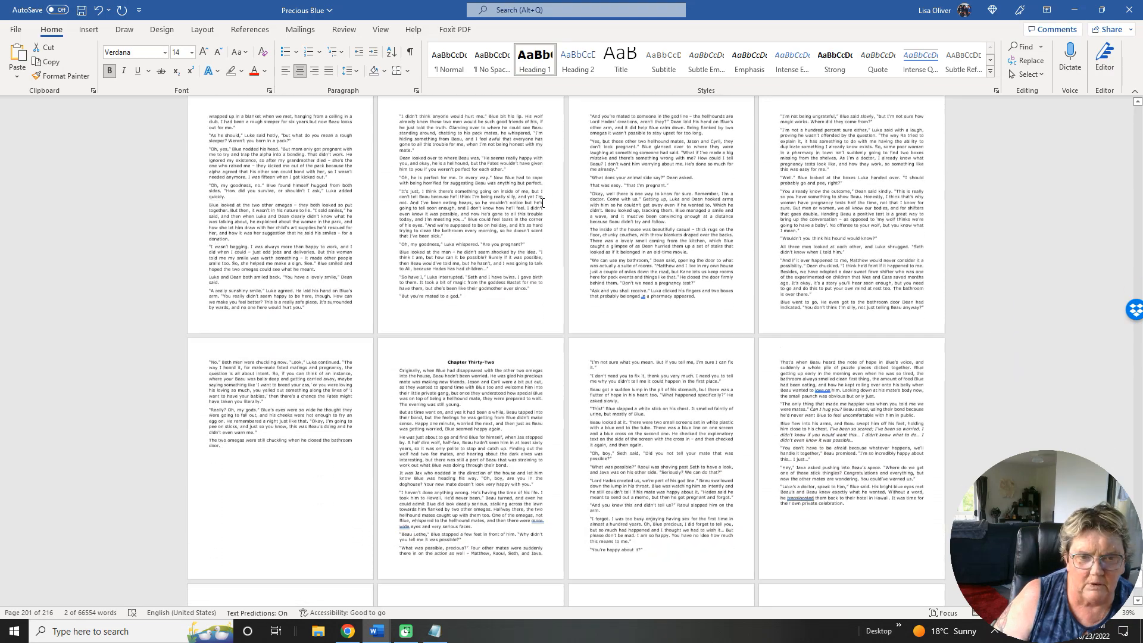
triple_click(474, 218)
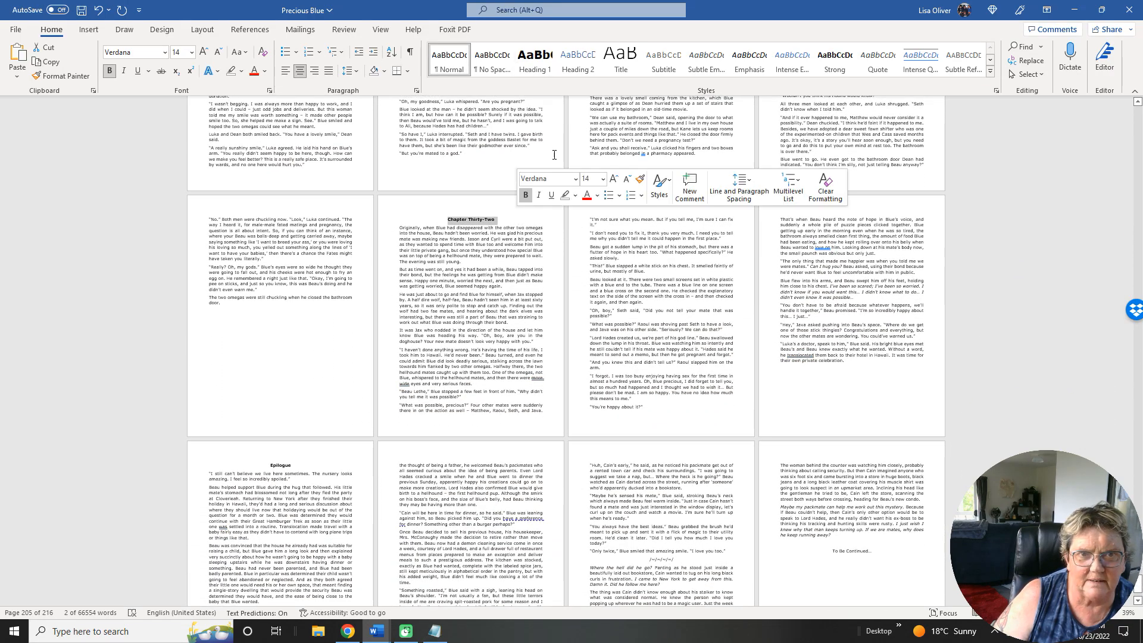
click(535, 60)
scroll(650, 297, down, 1)
scroll(650, 298, down, 1)
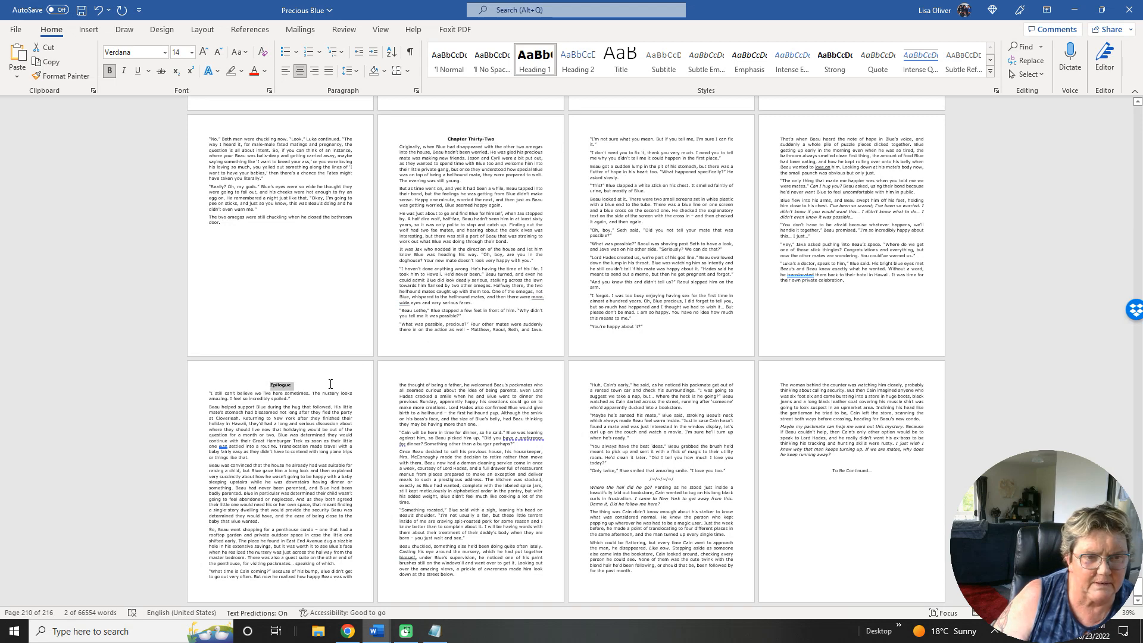
click(489, 134)
click(535, 60)
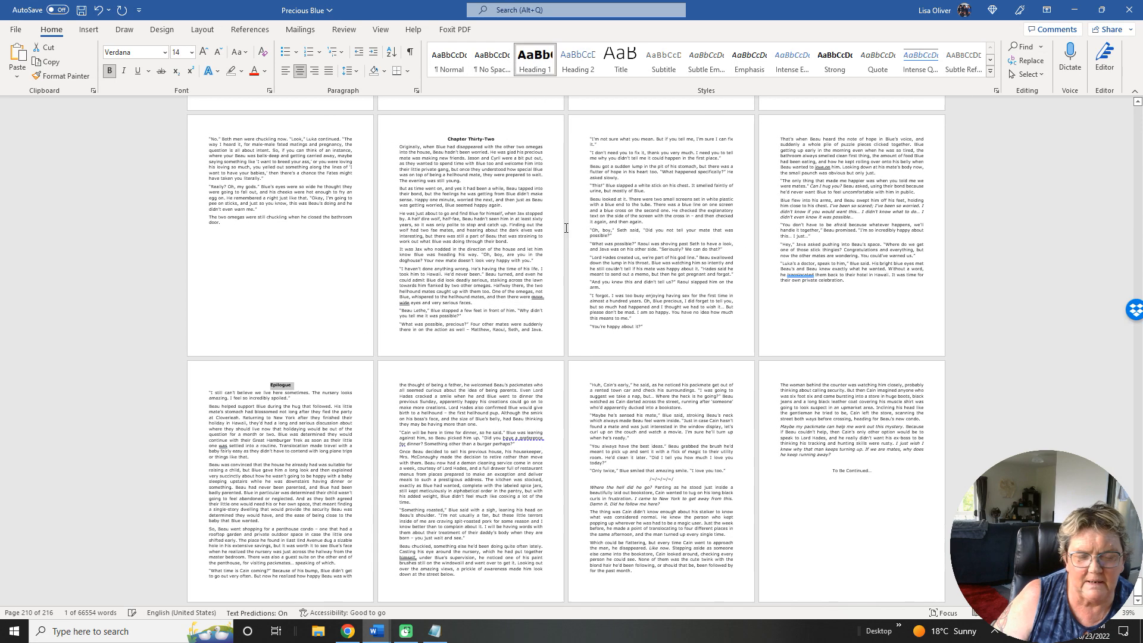
Insert a page break below the "To Be Continued..." line at the end of the Epilogue.
click(887, 475)
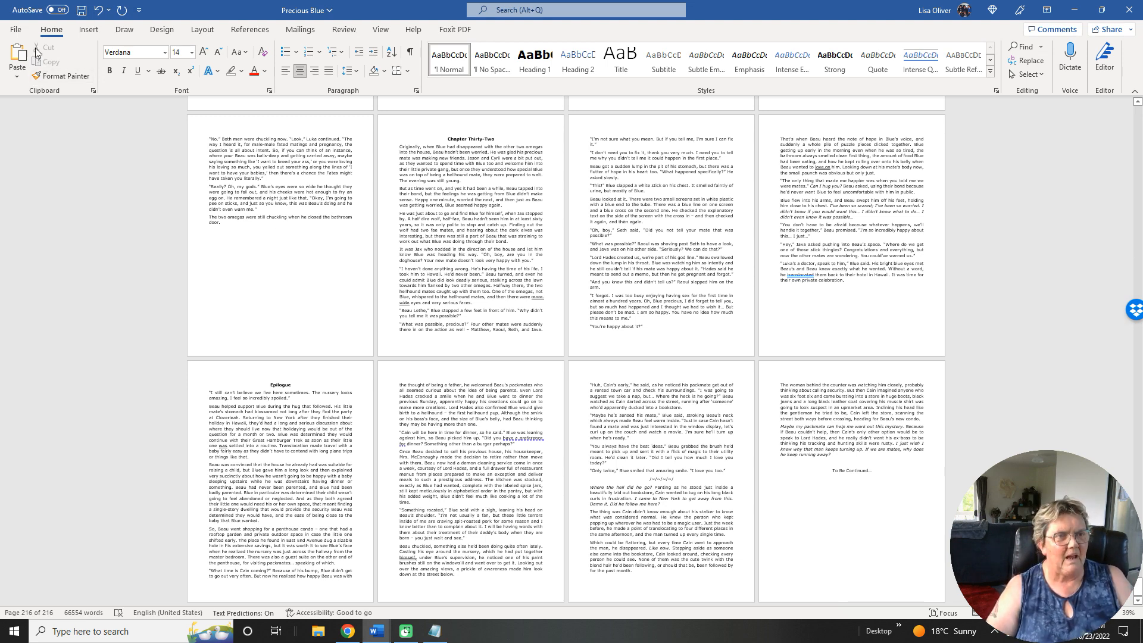
click(16, 31)
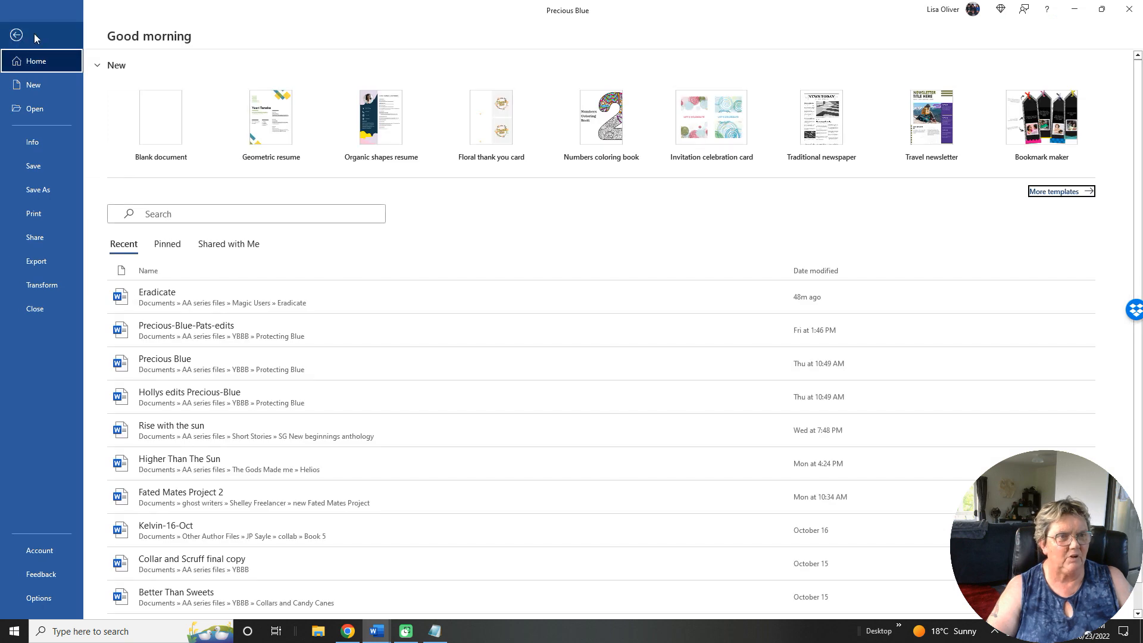
click(14, 36)
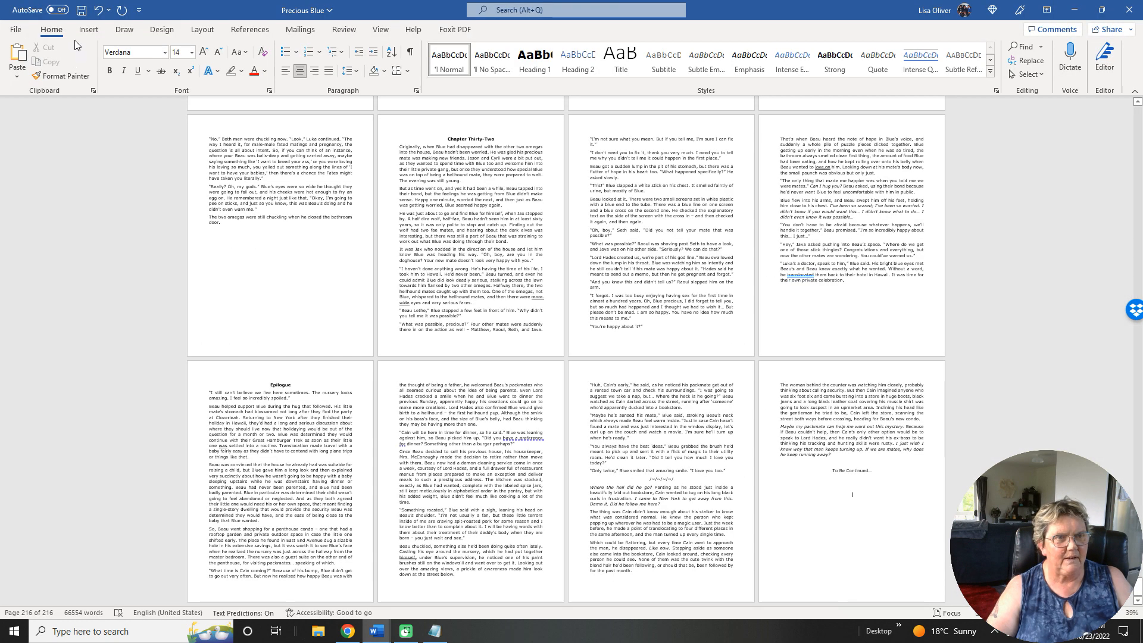
click(89, 31)
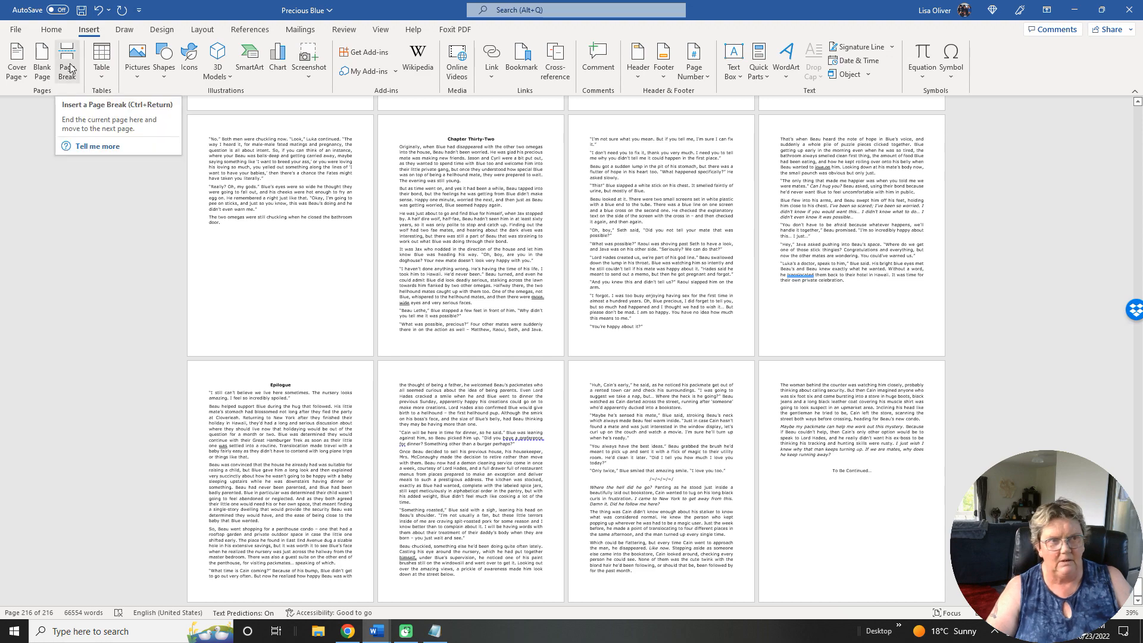
click(70, 67)
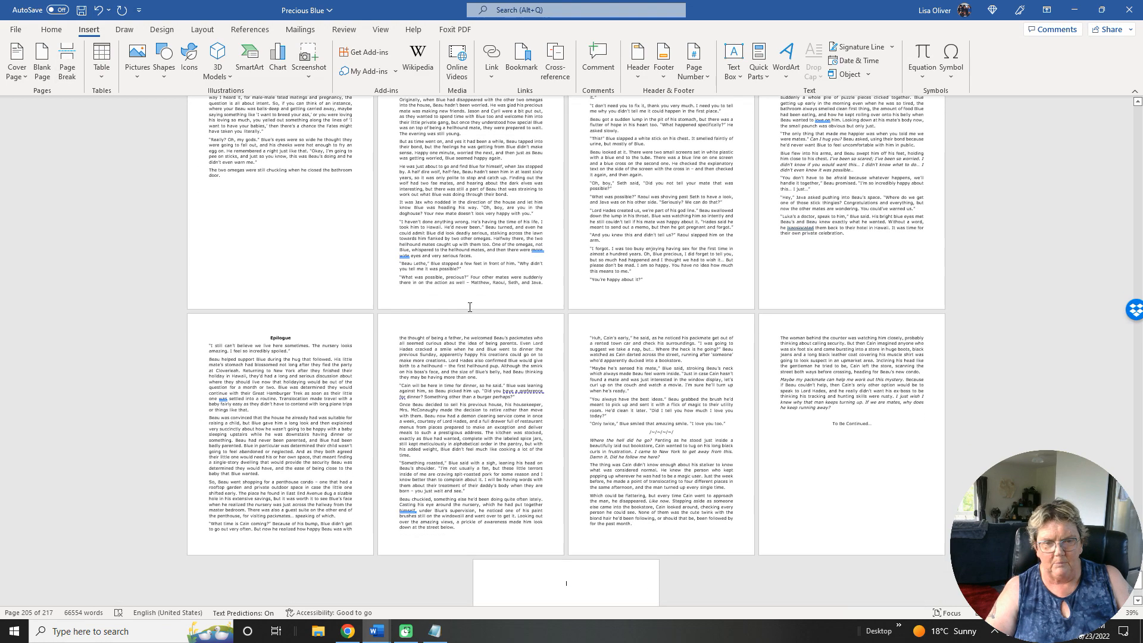
scroll(470, 306, down, 3)
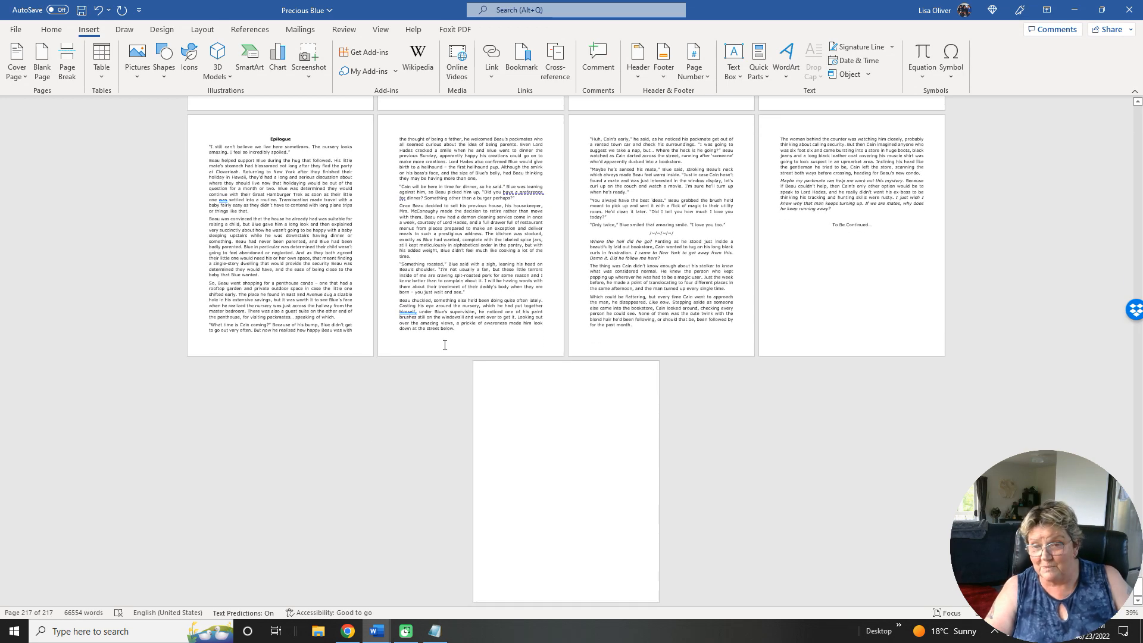
Show the Precious Blue window beside the Eradicate document and set its zoom to 100%.
click(1102, 13)
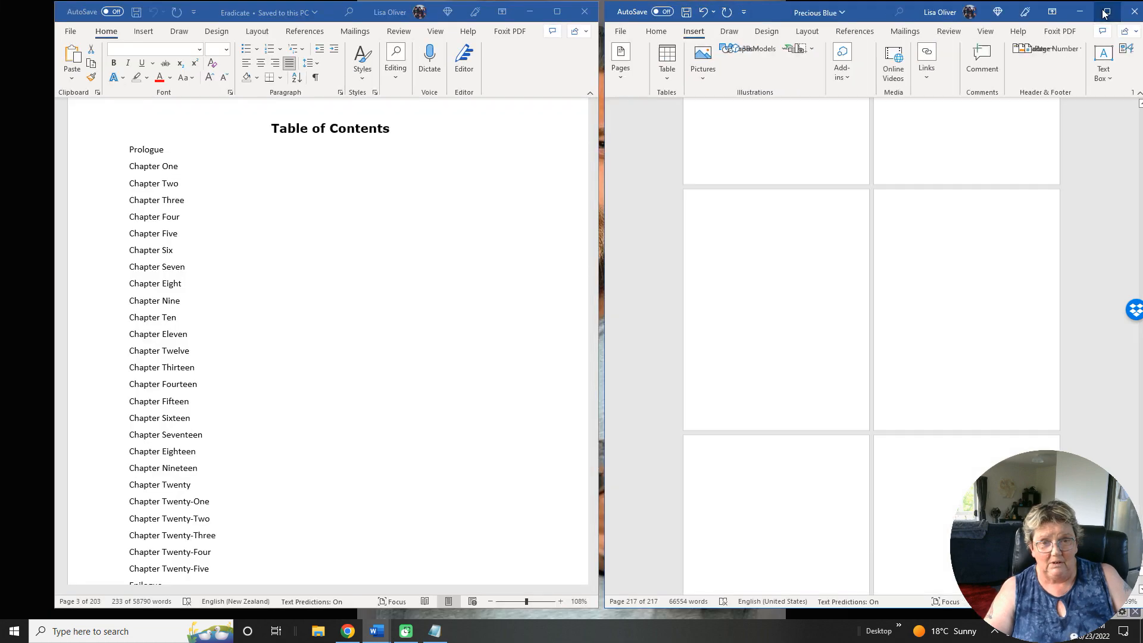
scroll(947, 228, down, 3)
scroll(946, 228, down, 12)
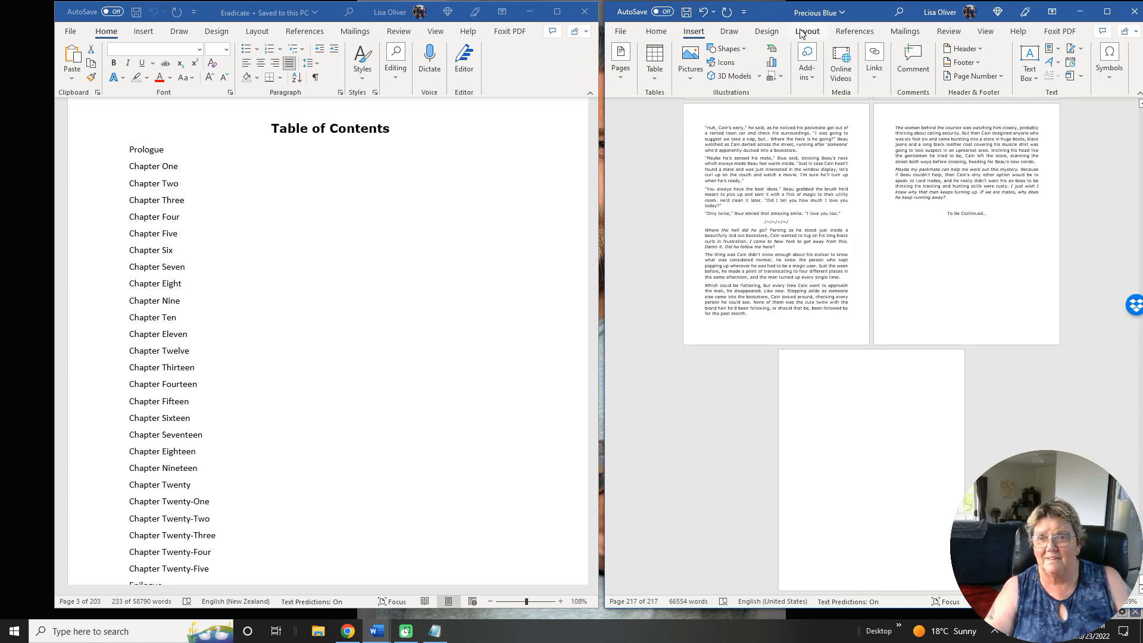
click(985, 31)
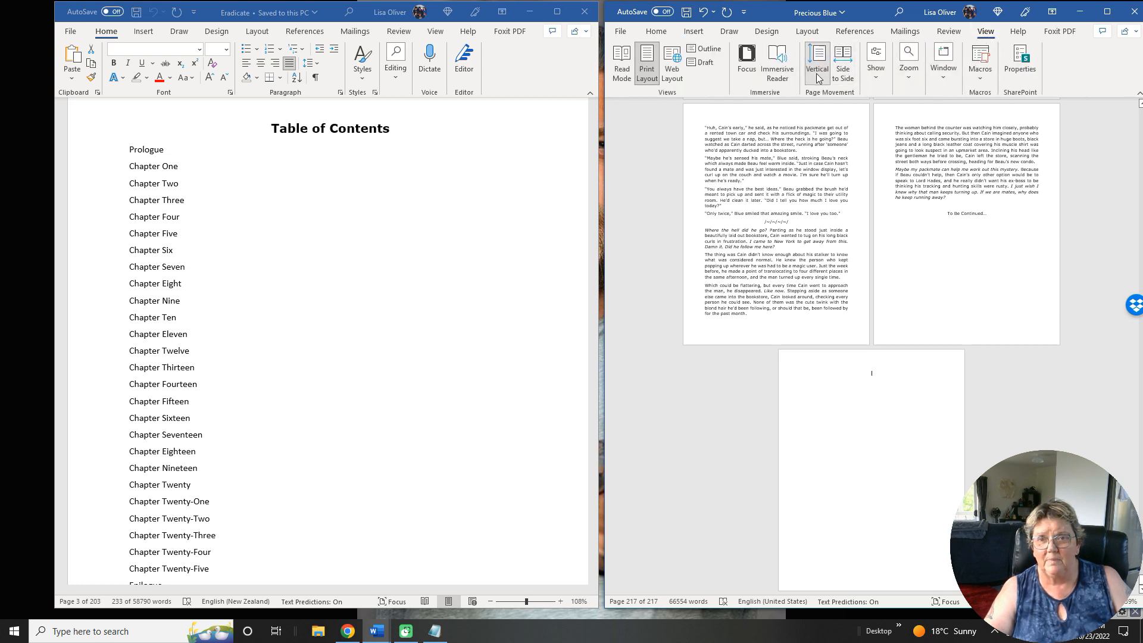
click(912, 70)
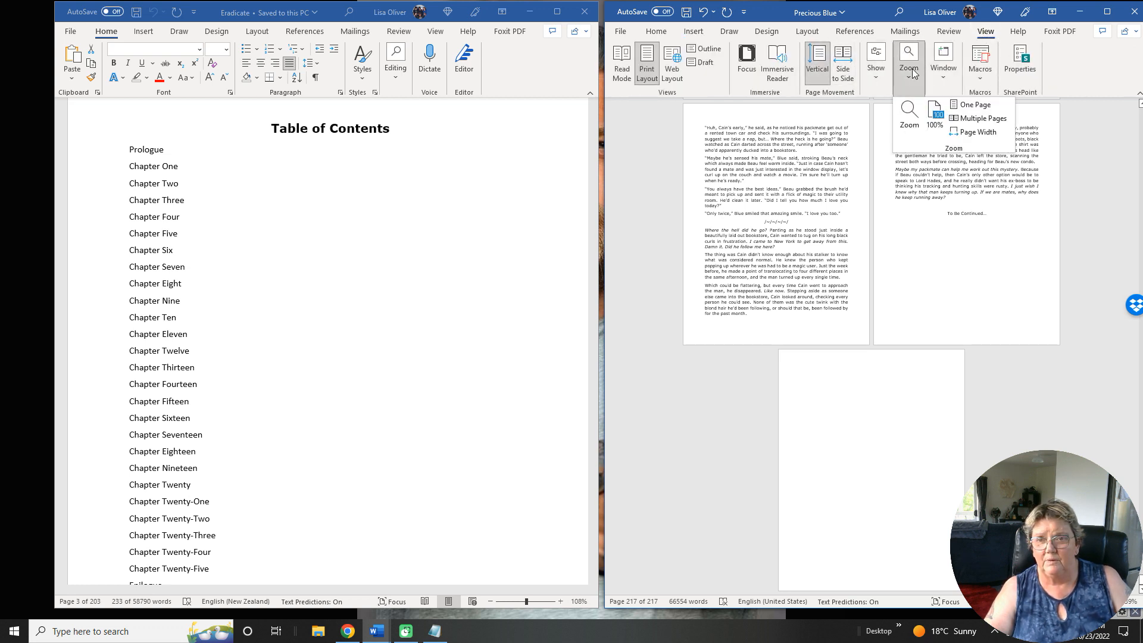
click(934, 117)
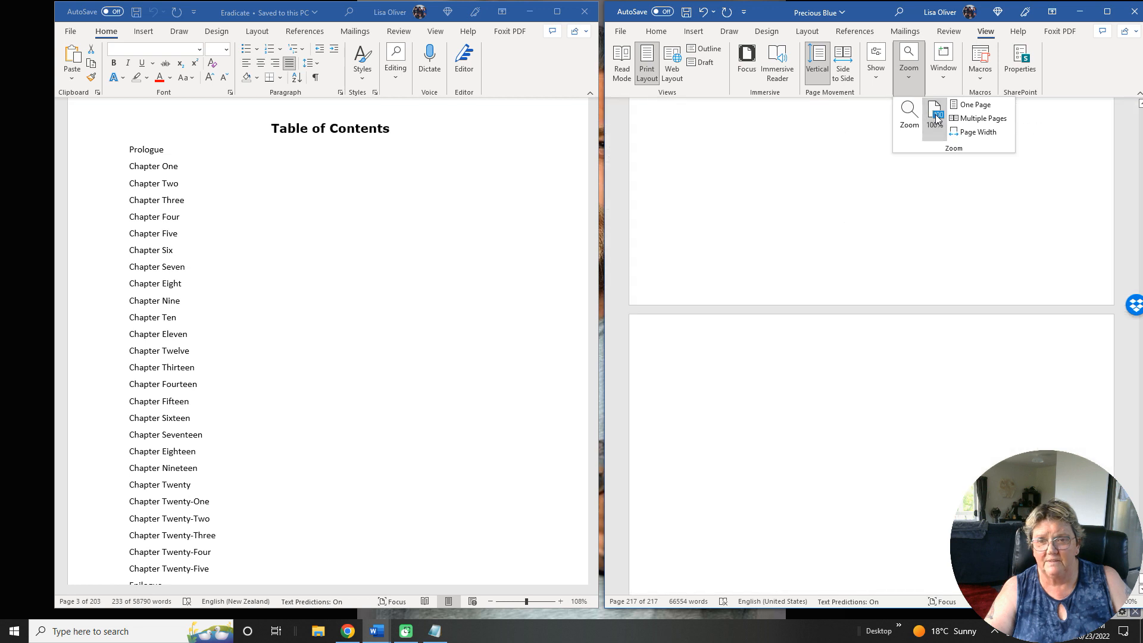
Place the cursor on the blank page after the "To Be Continued..." page in Precious Blue.
scroll(921, 262, down, 5)
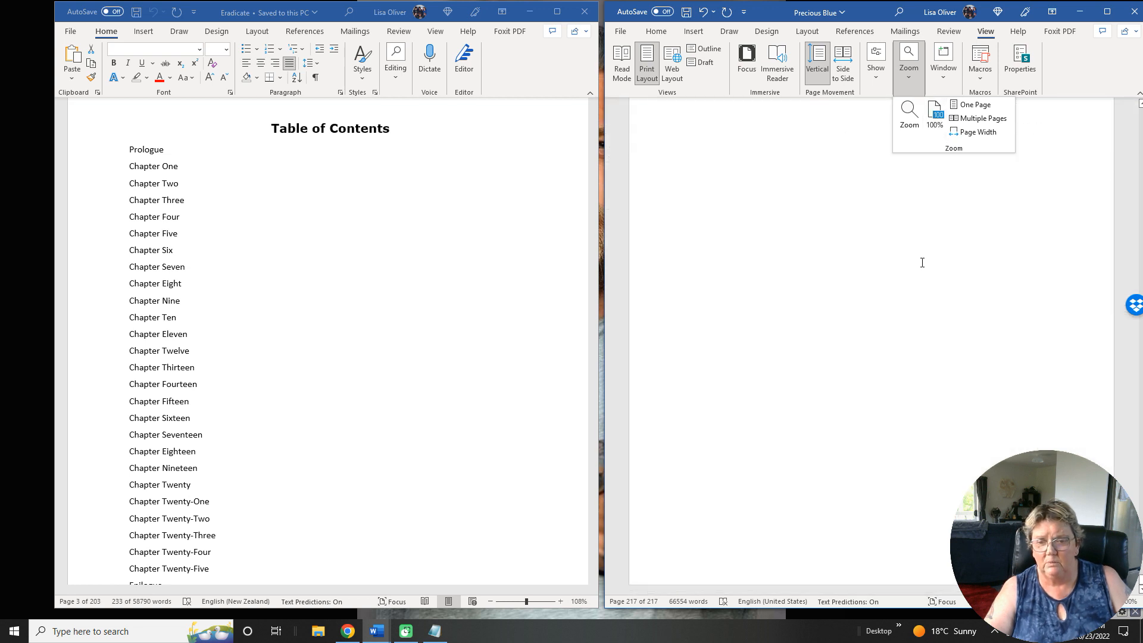
scroll(921, 262, up, 5)
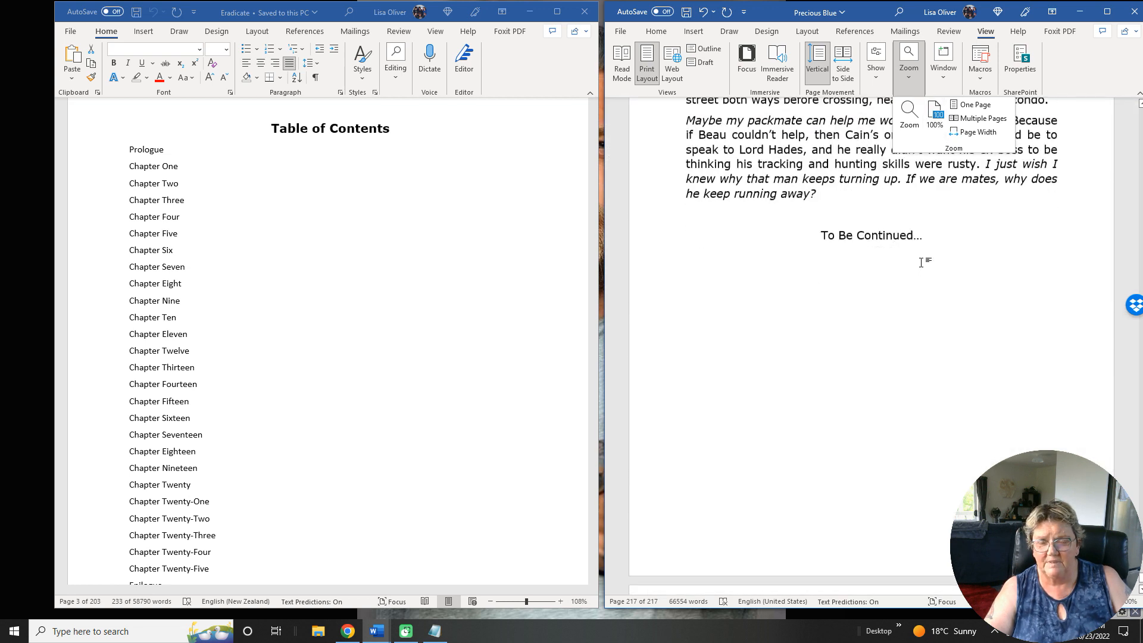
scroll(921, 262, down, 3)
scroll(921, 262, down, 3)
scroll(920, 261, up, 7)
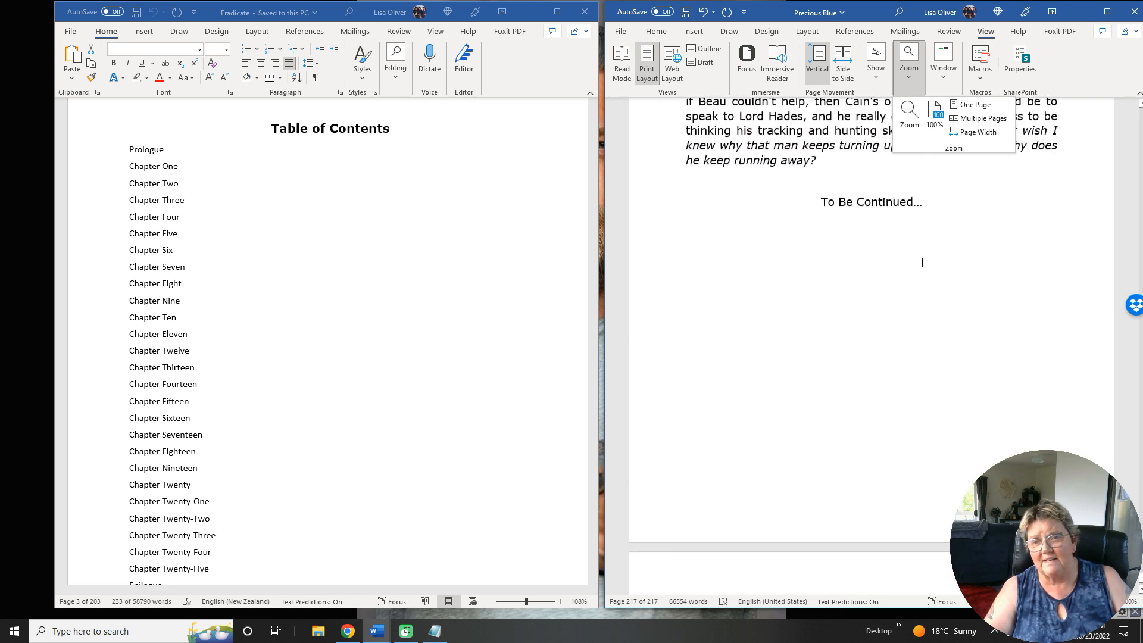
scroll(884, 306, down, 8)
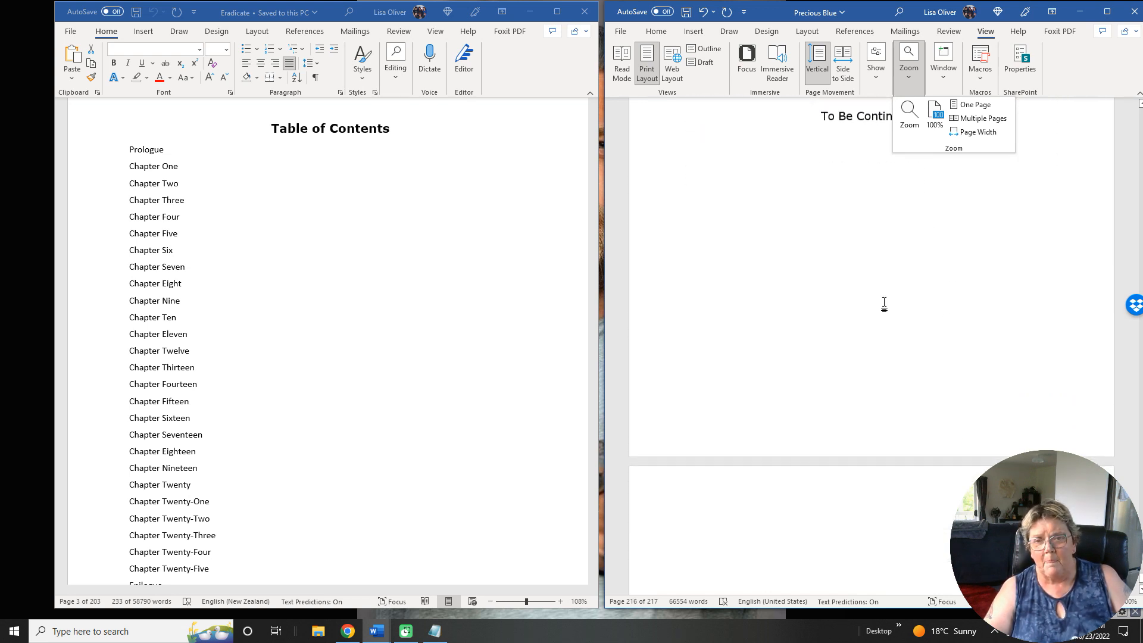
click(749, 195)
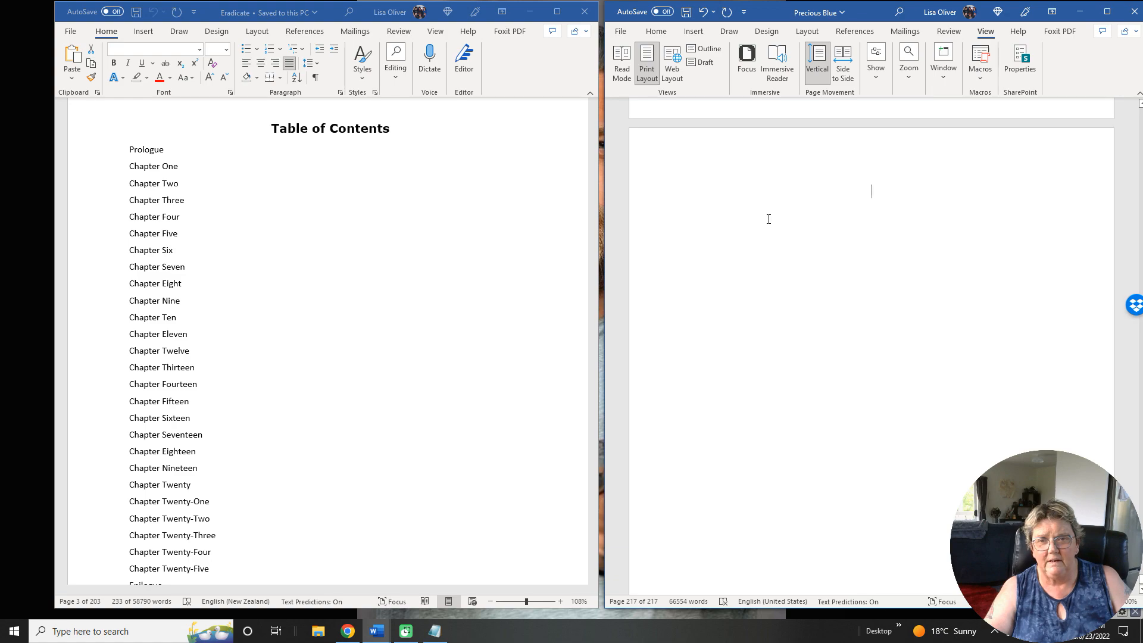
Look through Eradicate's back matter, from the book list at the document's end back to the closing lines of the story.
click(381, 252)
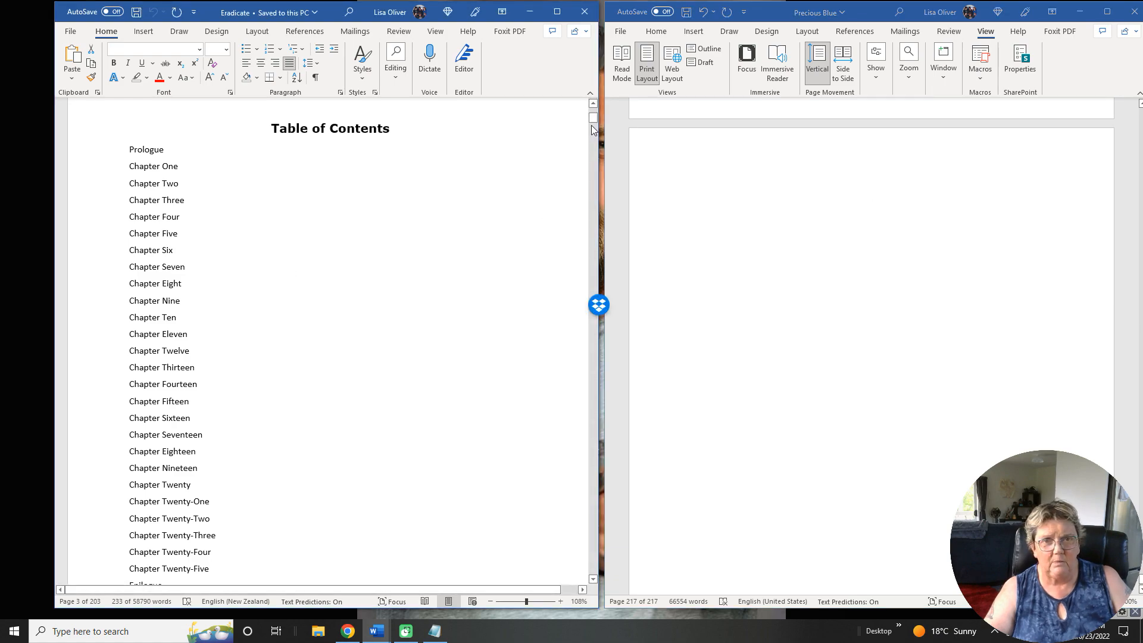
drag(592, 119, 590, 595)
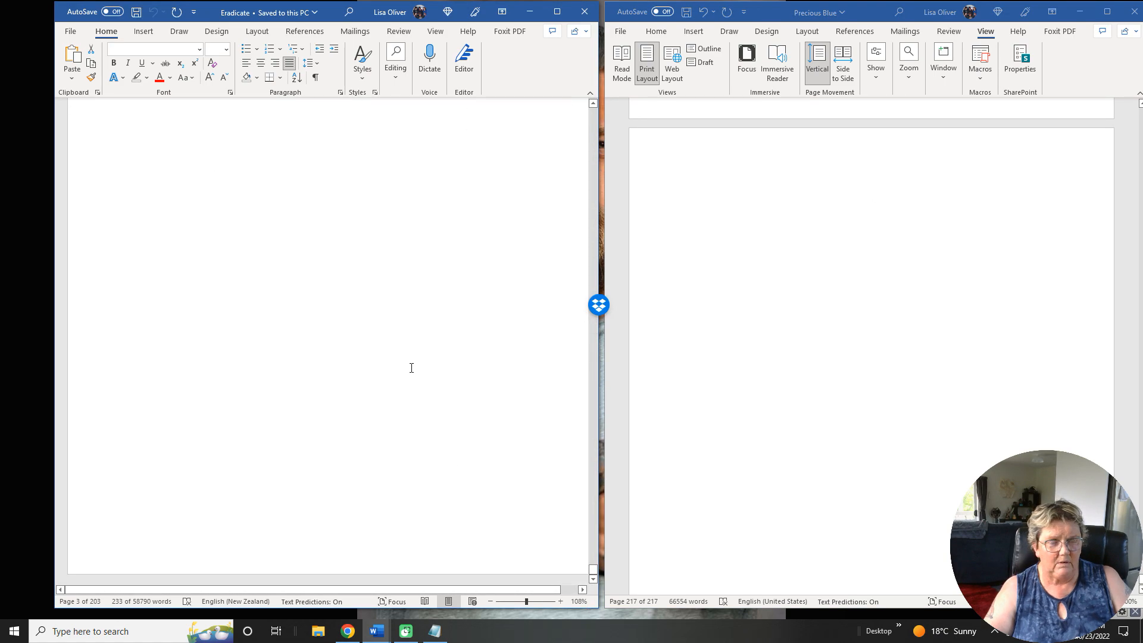
scroll(411, 368, up, 20)
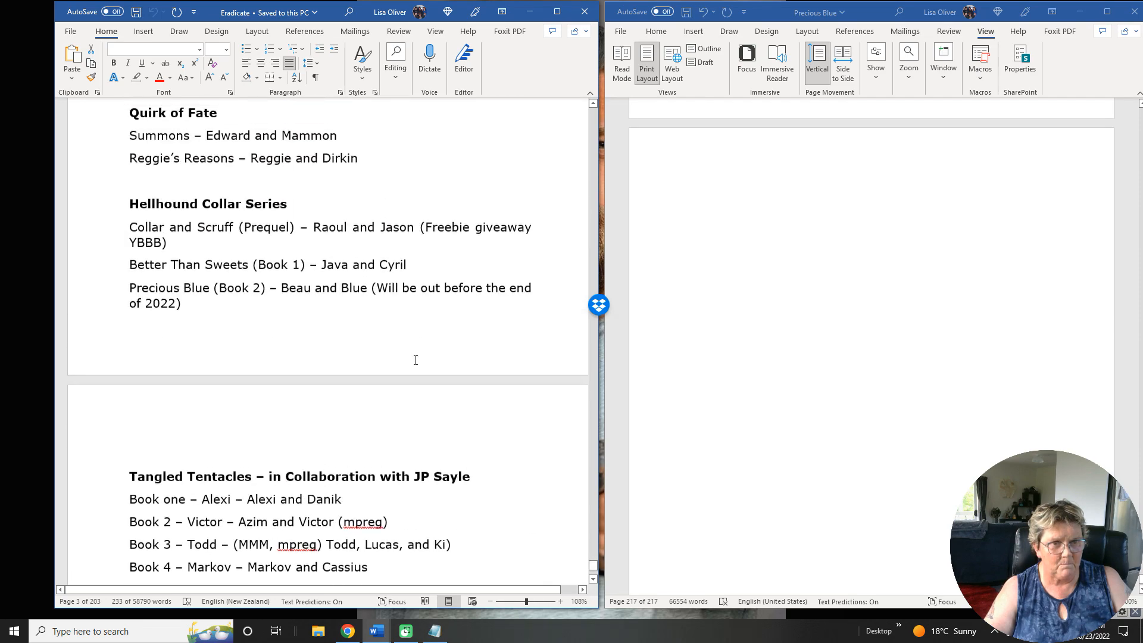
scroll(416, 360, up, 20)
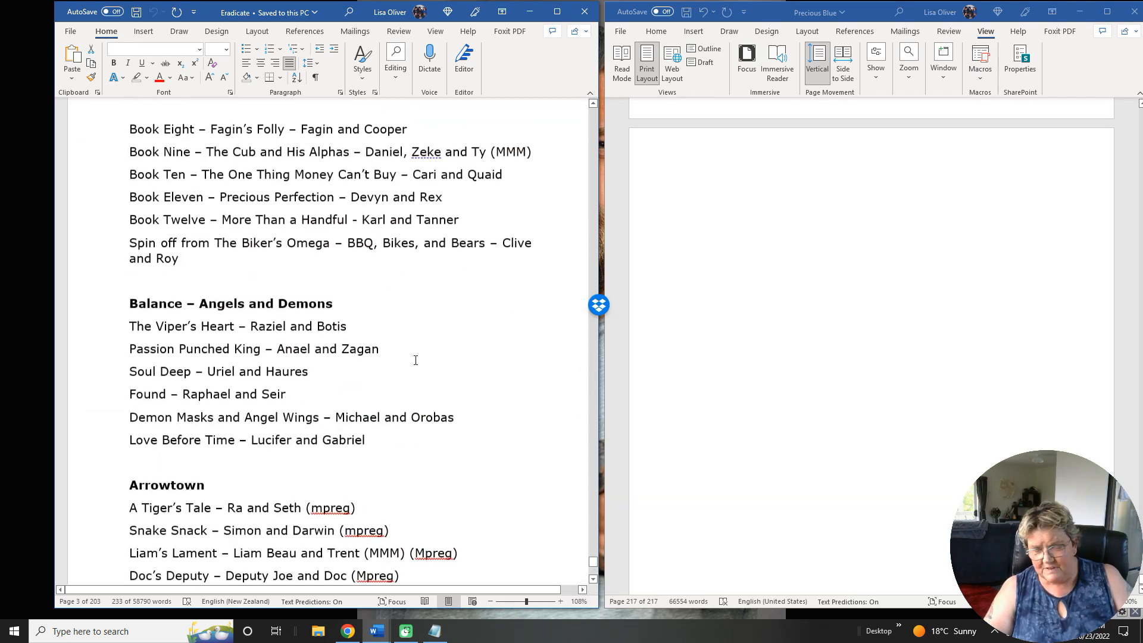
scroll(415, 360, up, 20)
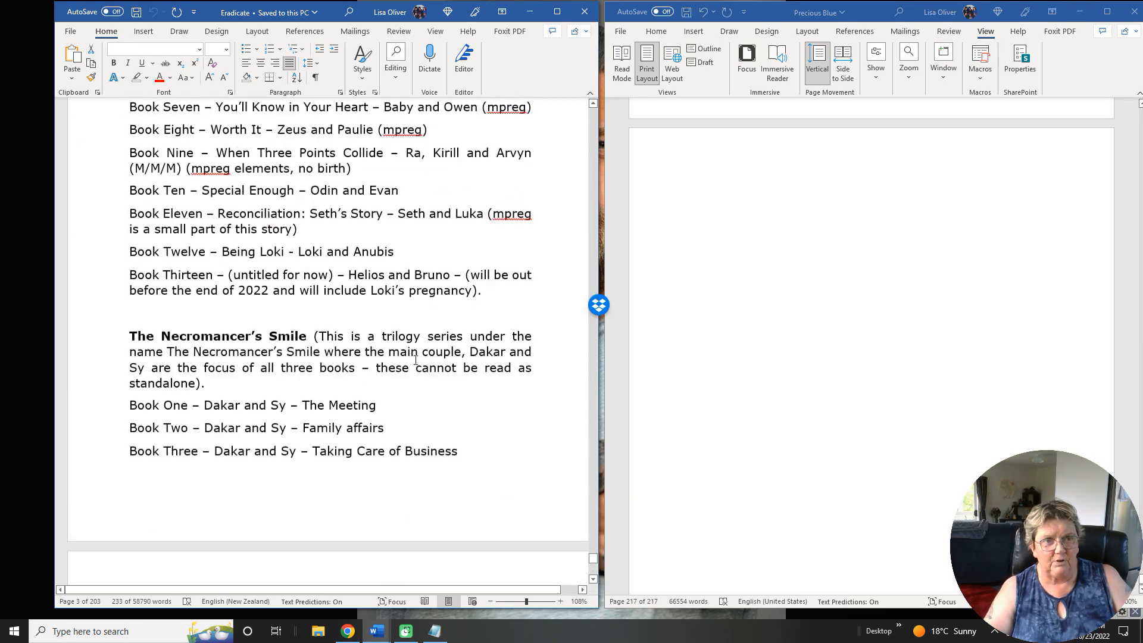
scroll(416, 360, up, 20)
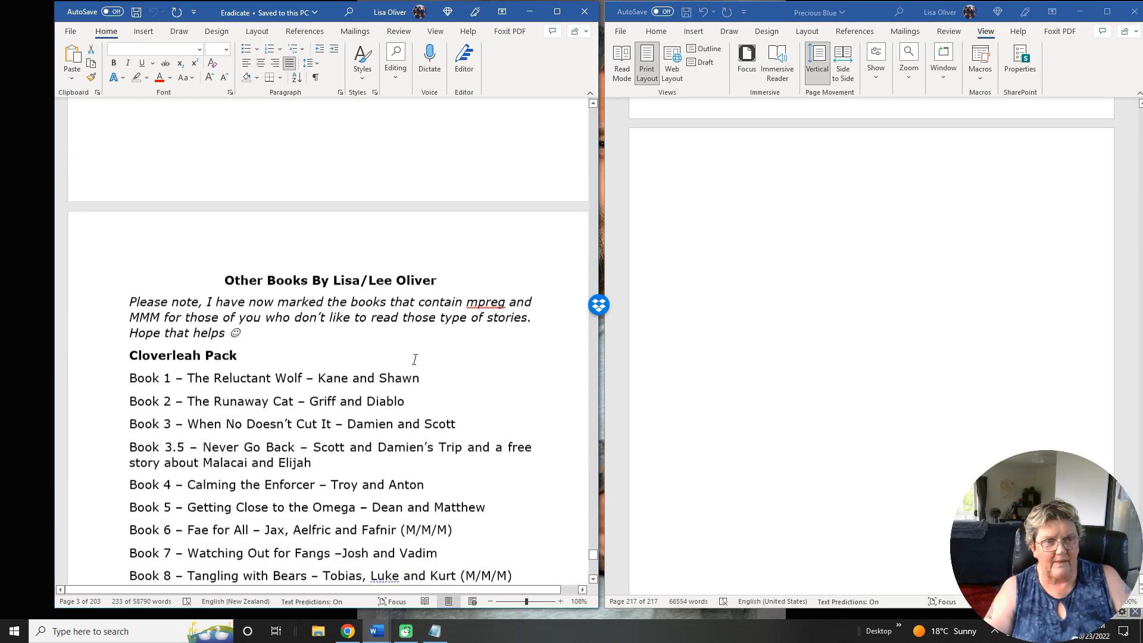
scroll(415, 359, up, 20)
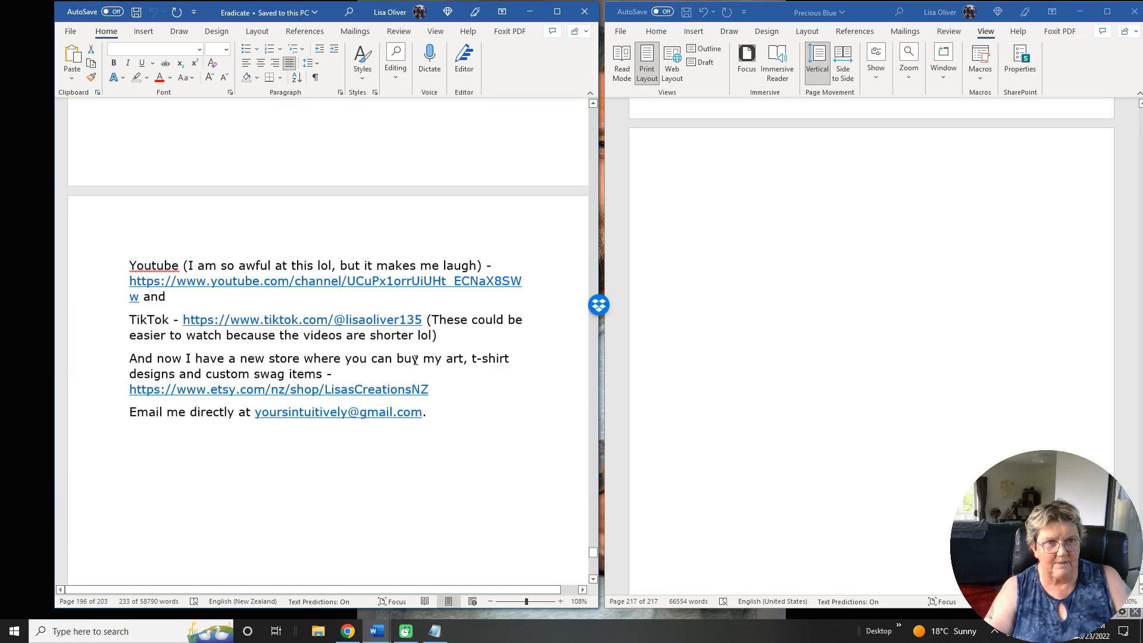
scroll(415, 360, up, 20)
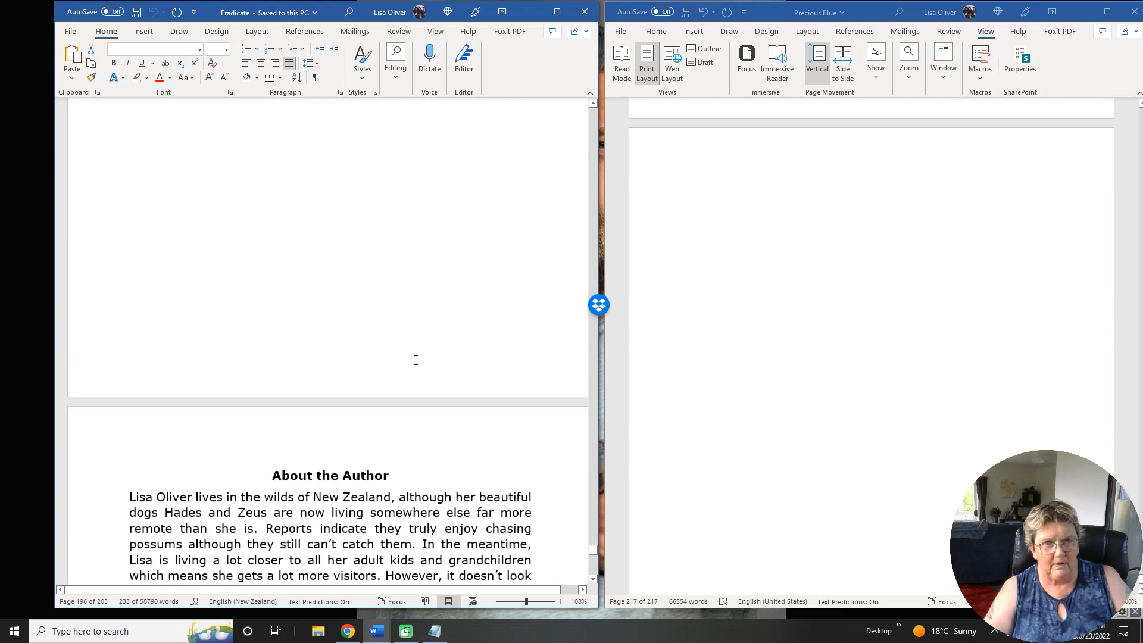
scroll(415, 360, up, 20)
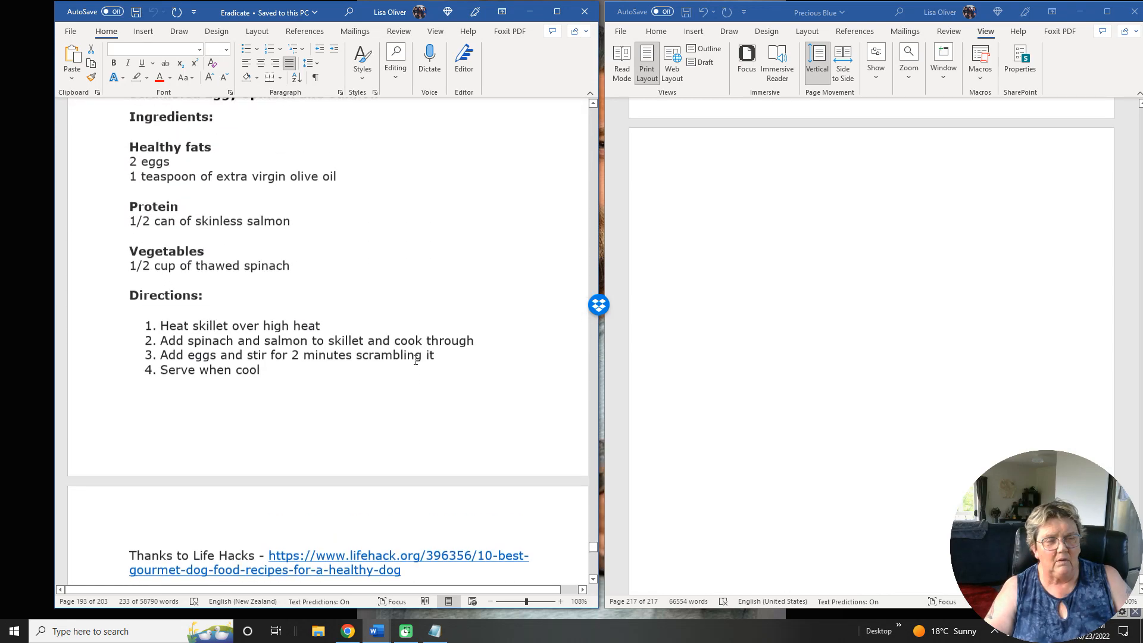
scroll(416, 360, up, 20)
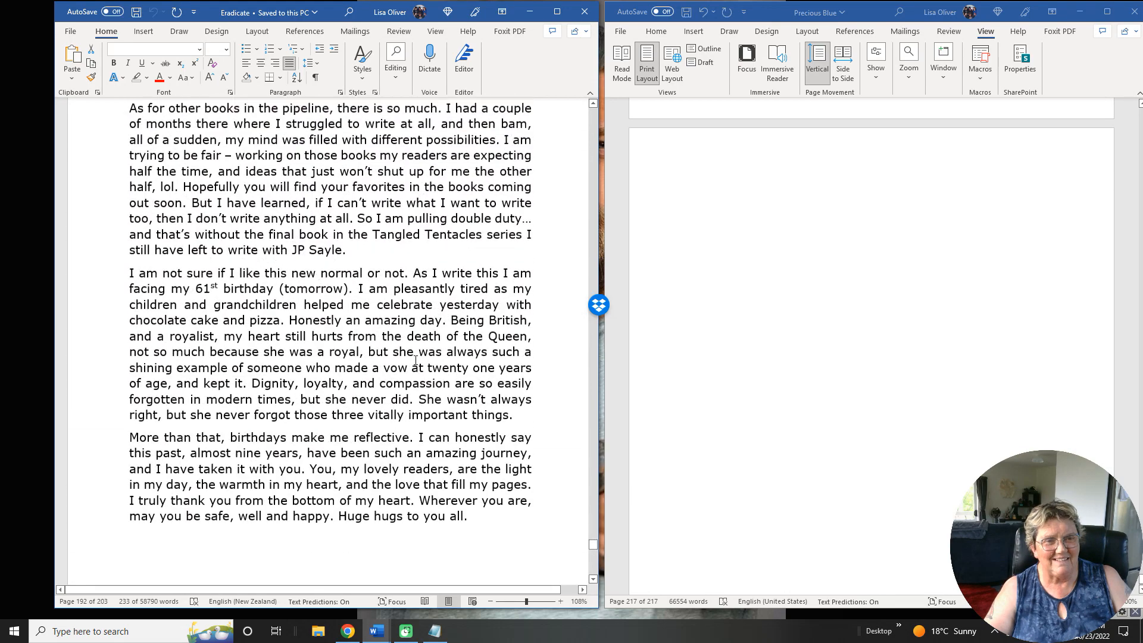
scroll(416, 360, up, 15)
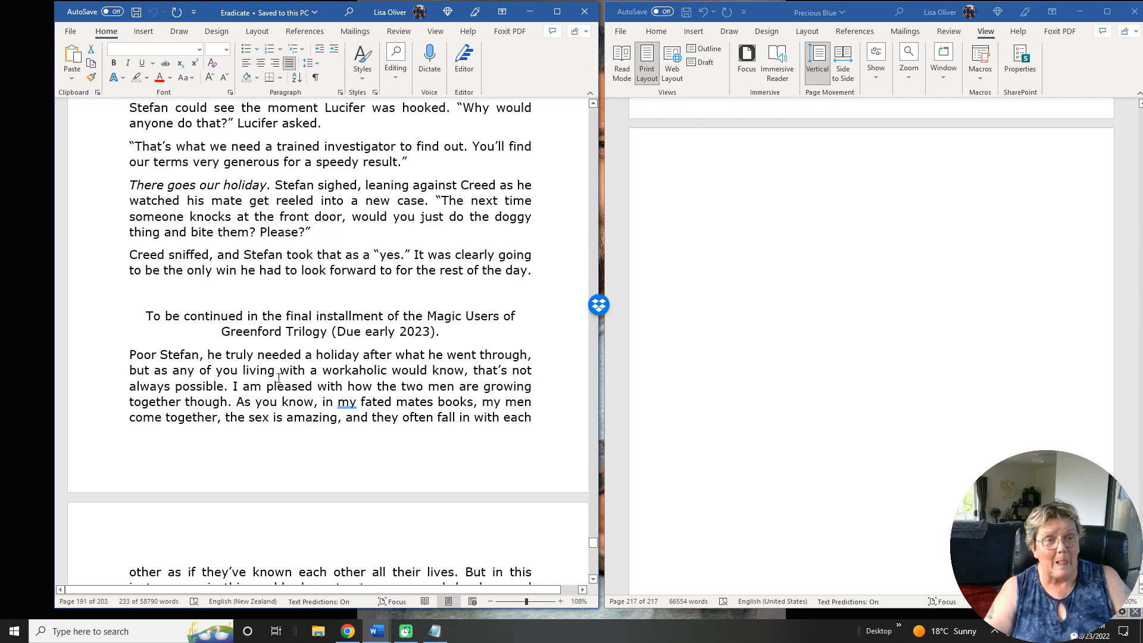
Review Eradicate's closing author's note and recipe pages through to the About the Author section.
scroll(220, 365, down, 10)
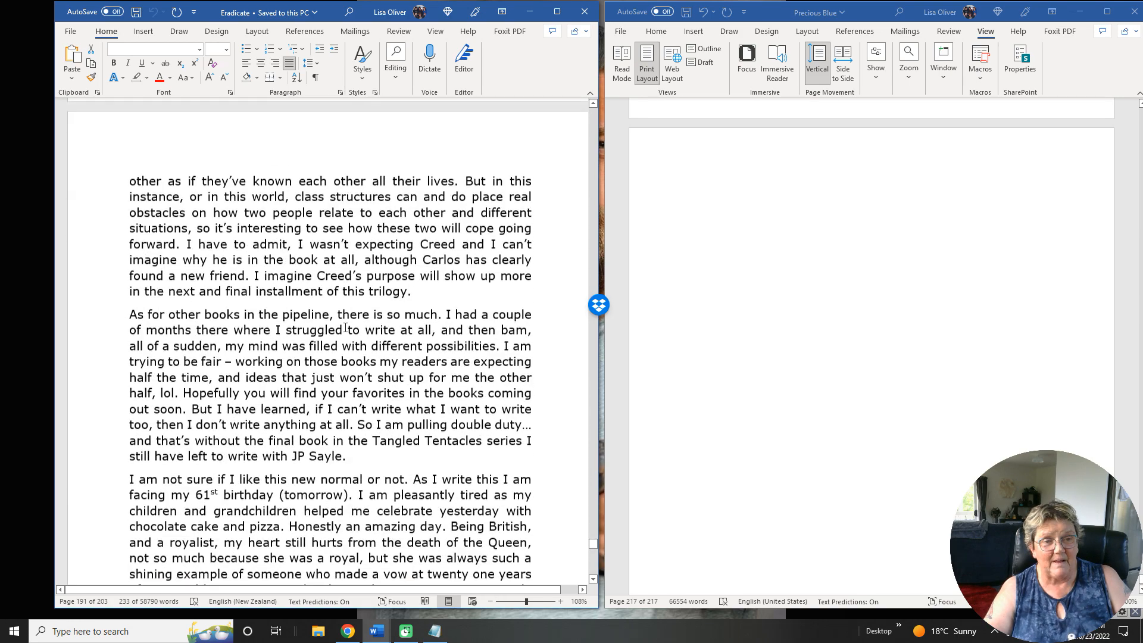
scroll(345, 327, down, 5)
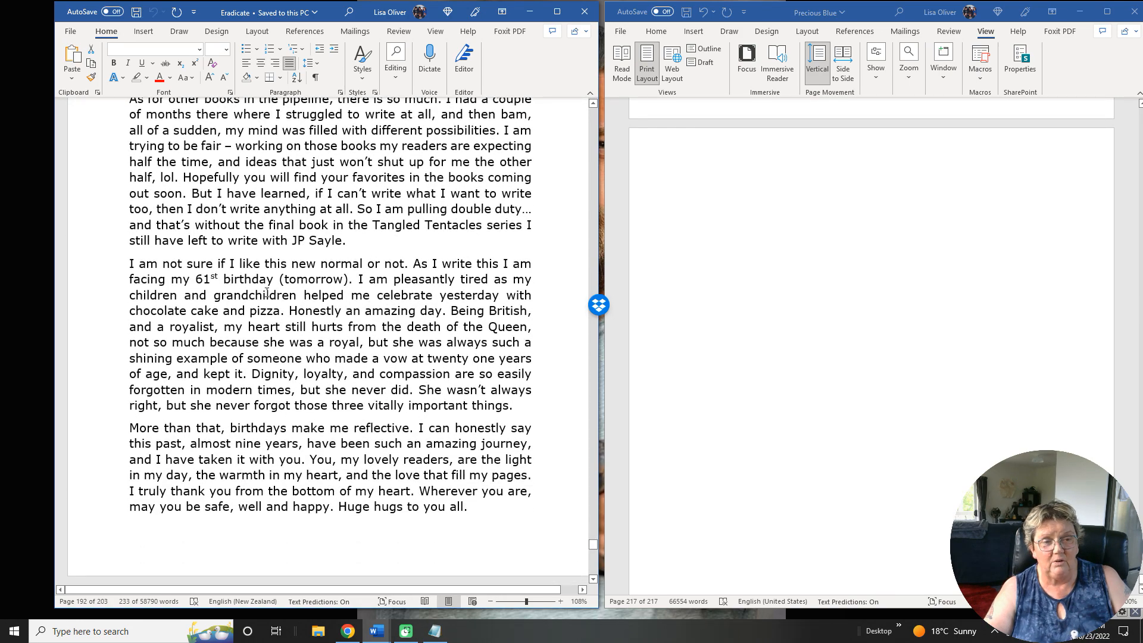
scroll(295, 314, down, 4)
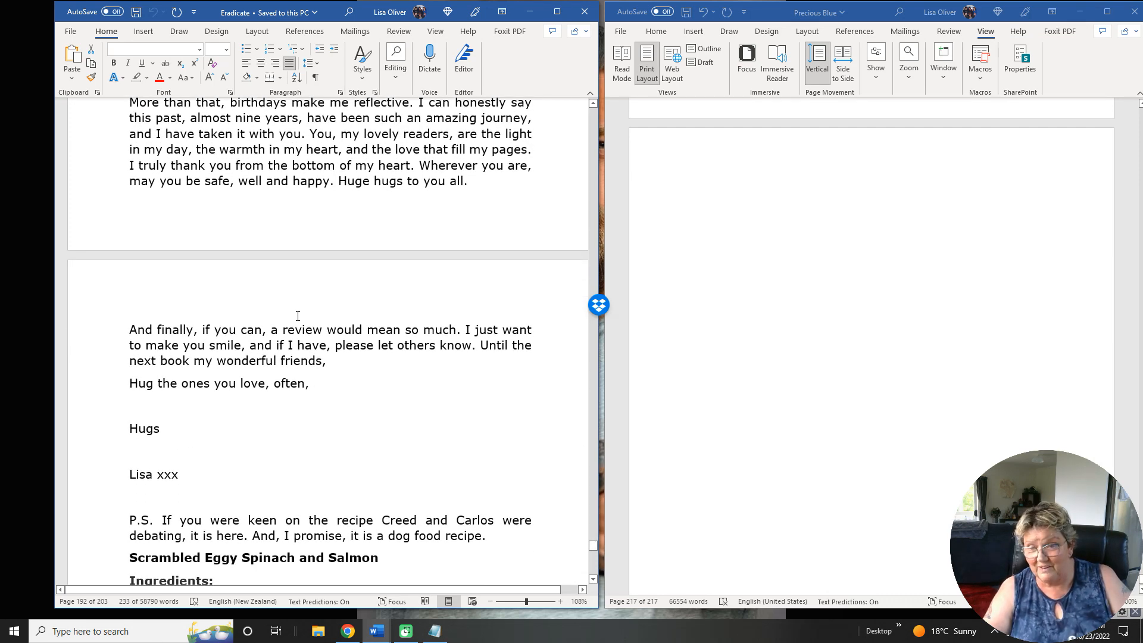
scroll(395, 277, down, 5)
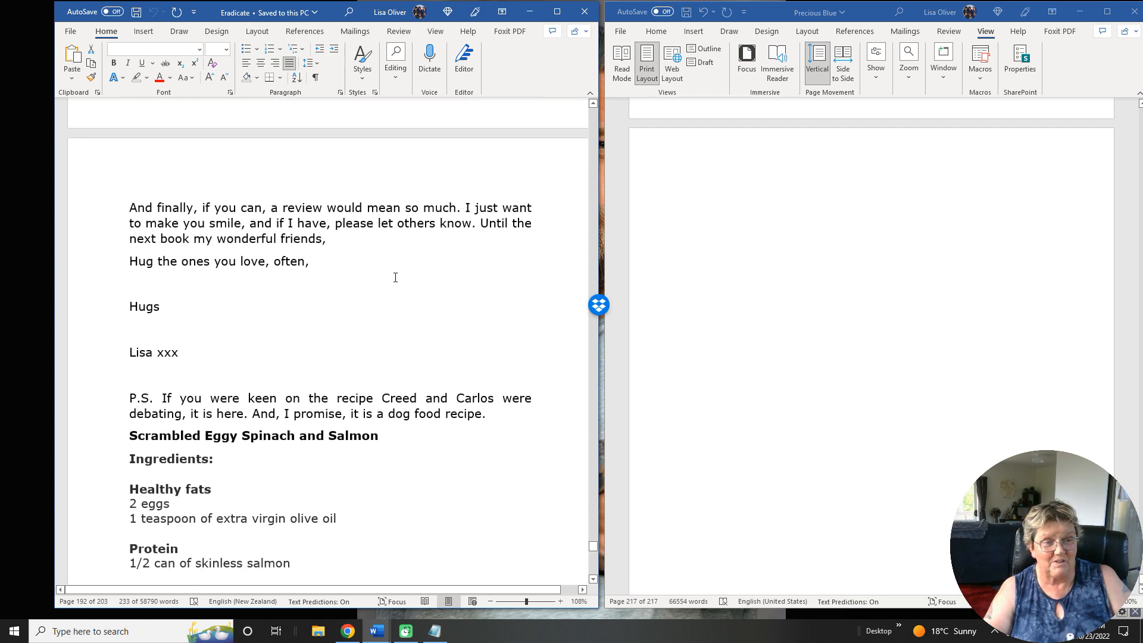
scroll(395, 278, down, 1)
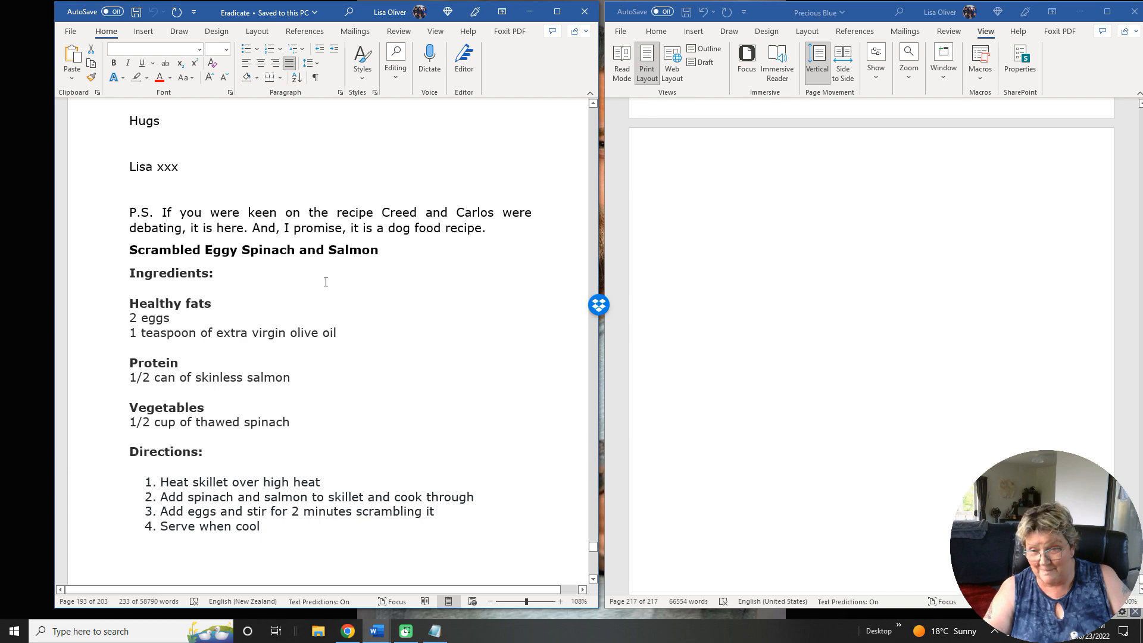
scroll(222, 303, down, 12)
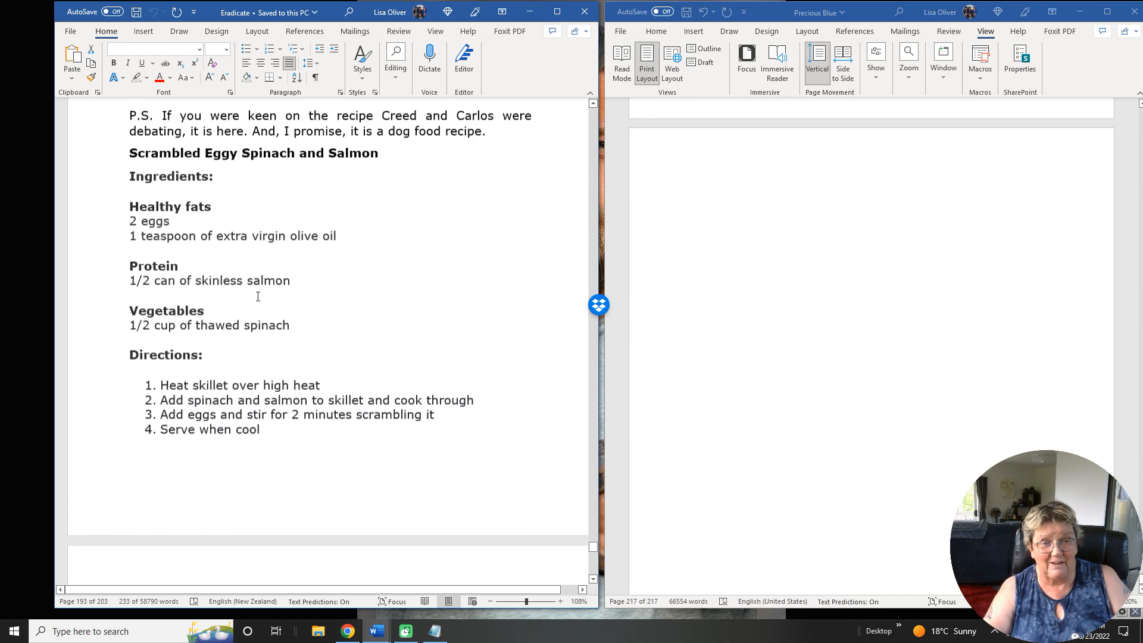
scroll(258, 296, down, 10)
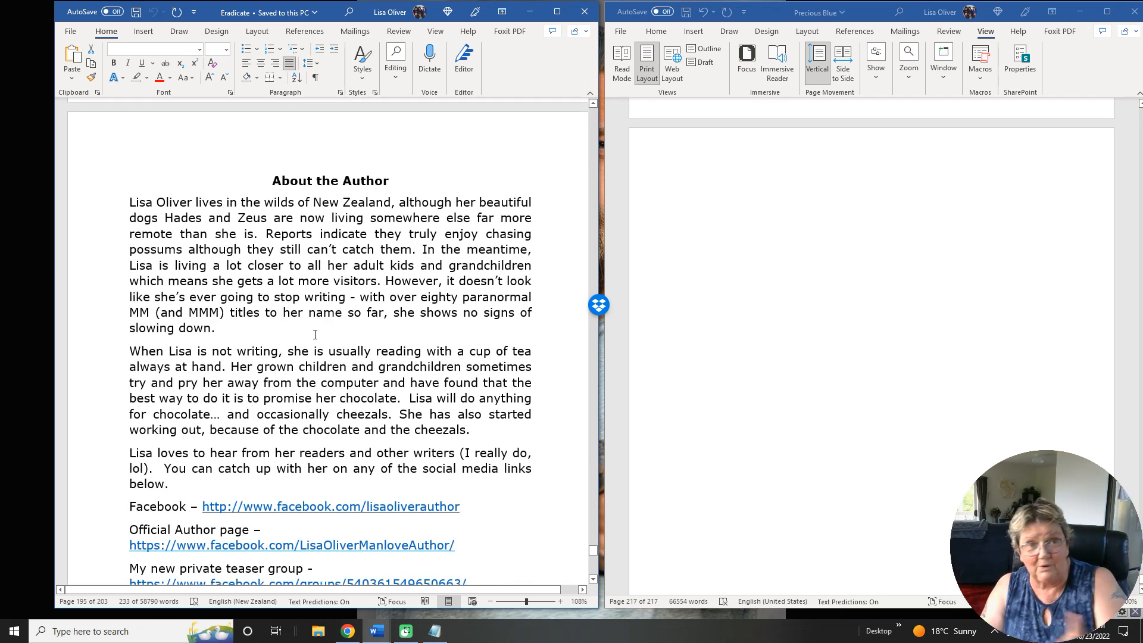
Copy Eradicate's back matter from the About the Author heading through the last book entry, Book Four – Newton's Law.
scroll(315, 335, down, 1)
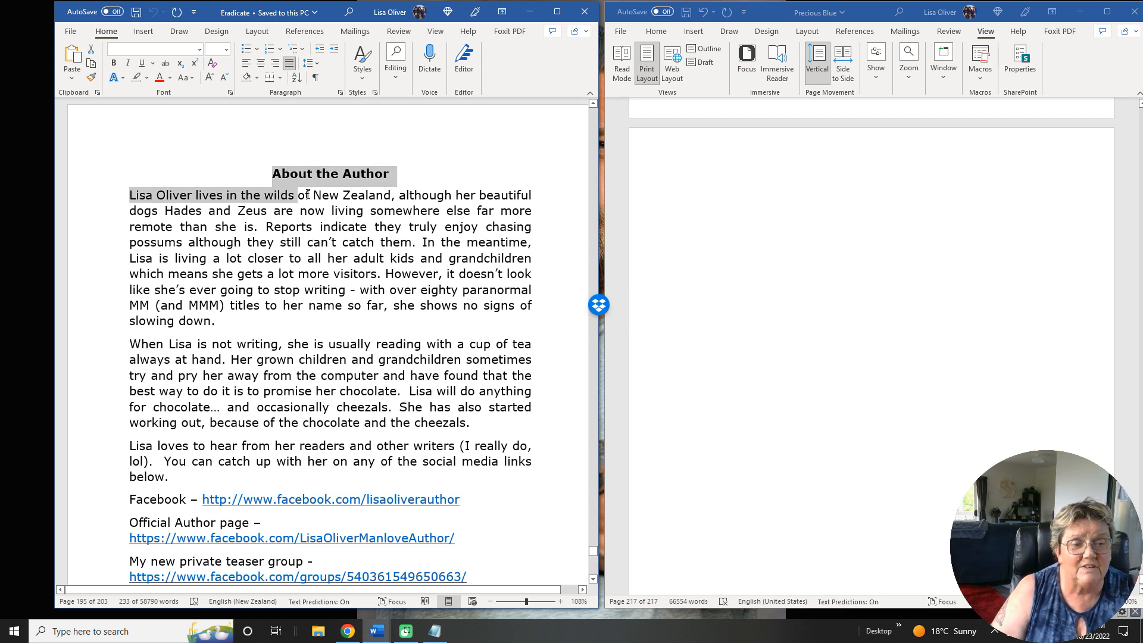
drag(307, 194, 445, 383)
scroll(523, 384, down, 12)
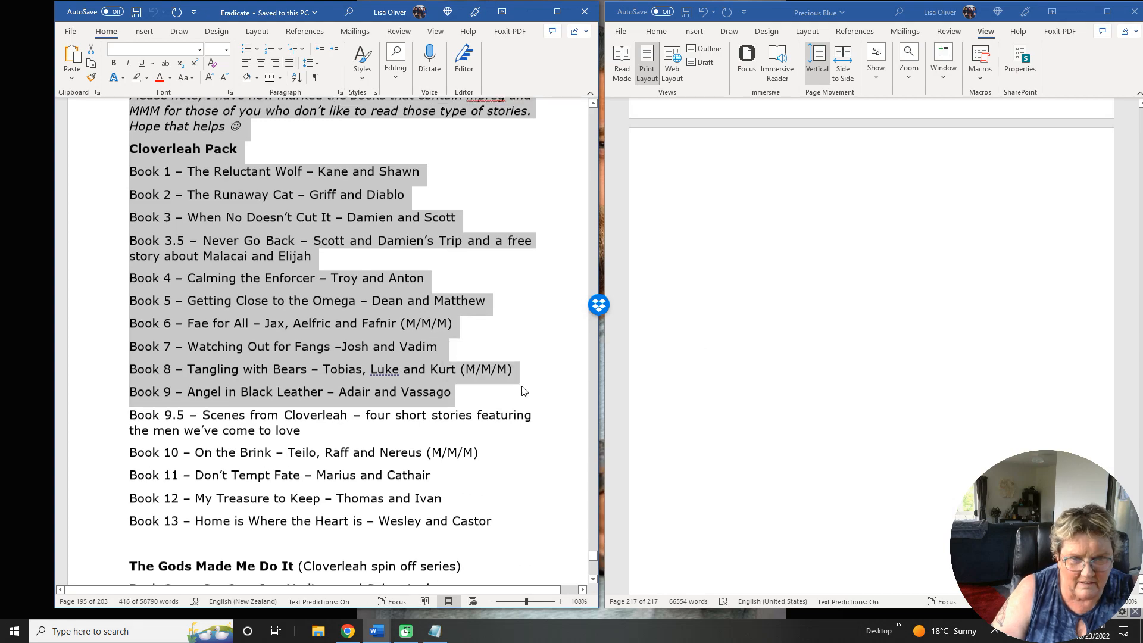
scroll(522, 384, down, 20)
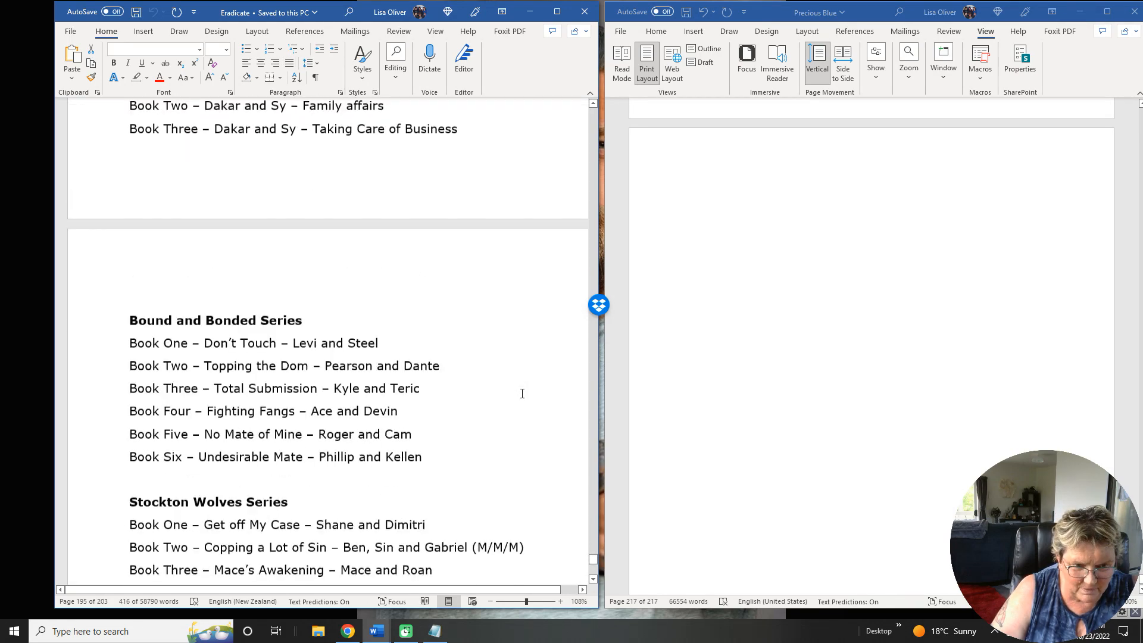
scroll(522, 393, down, 20)
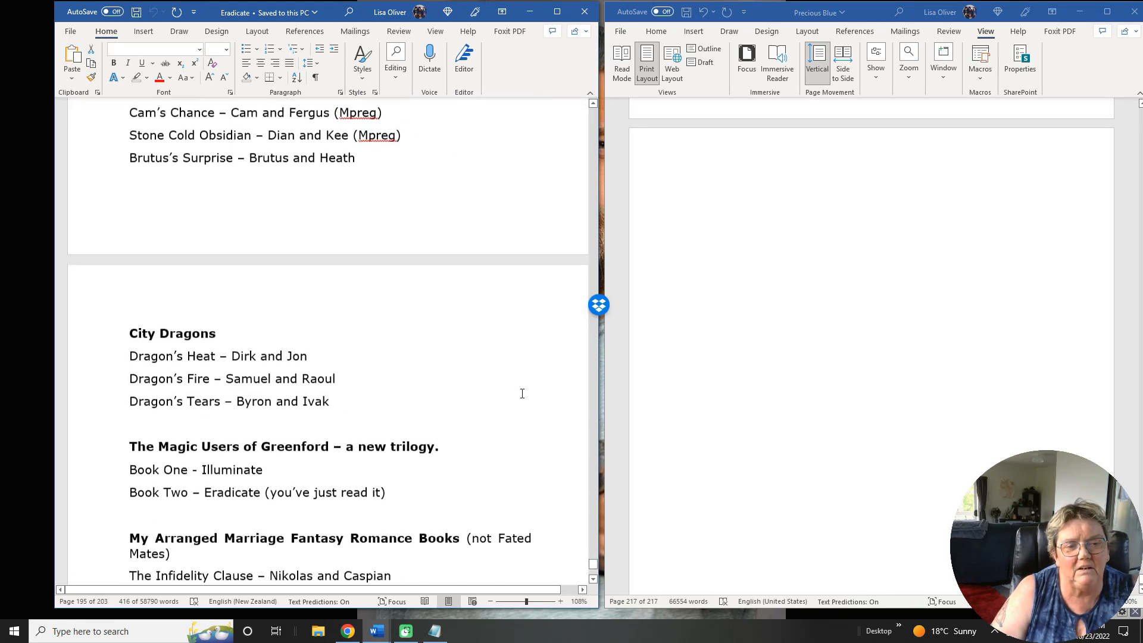
scroll(522, 393, down, 12)
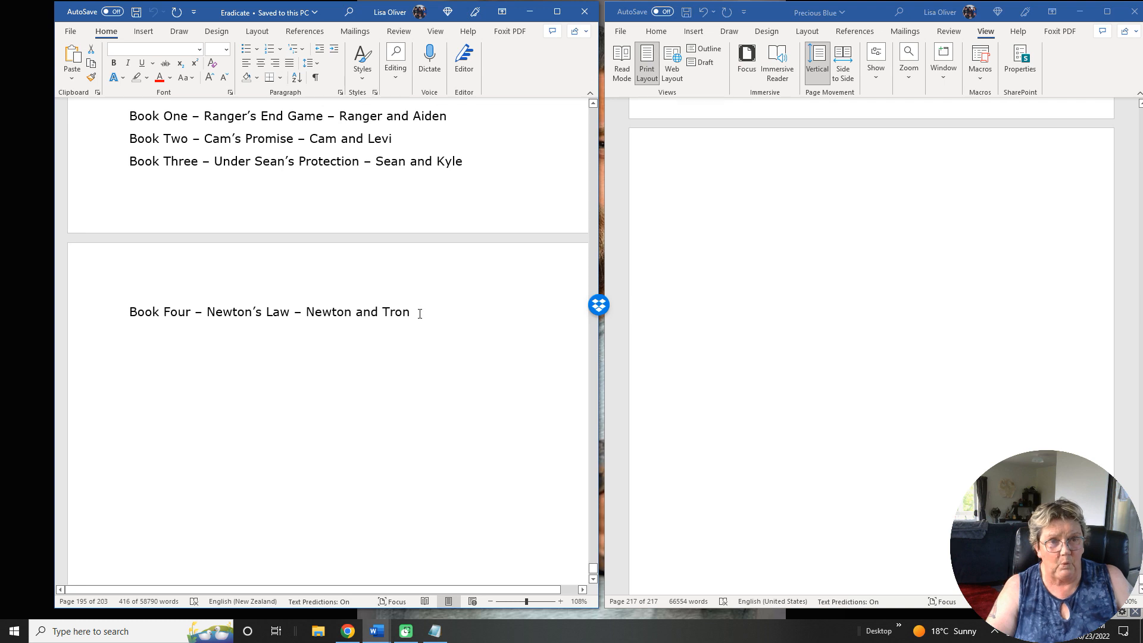
shift+click(420, 314)
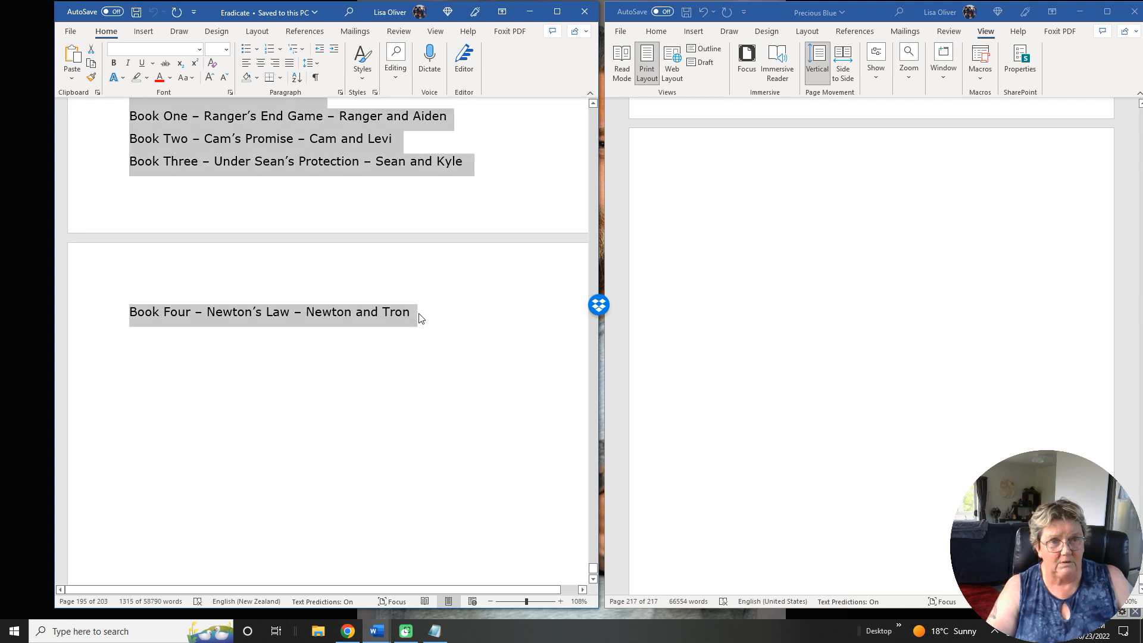
right_click(230, 144)
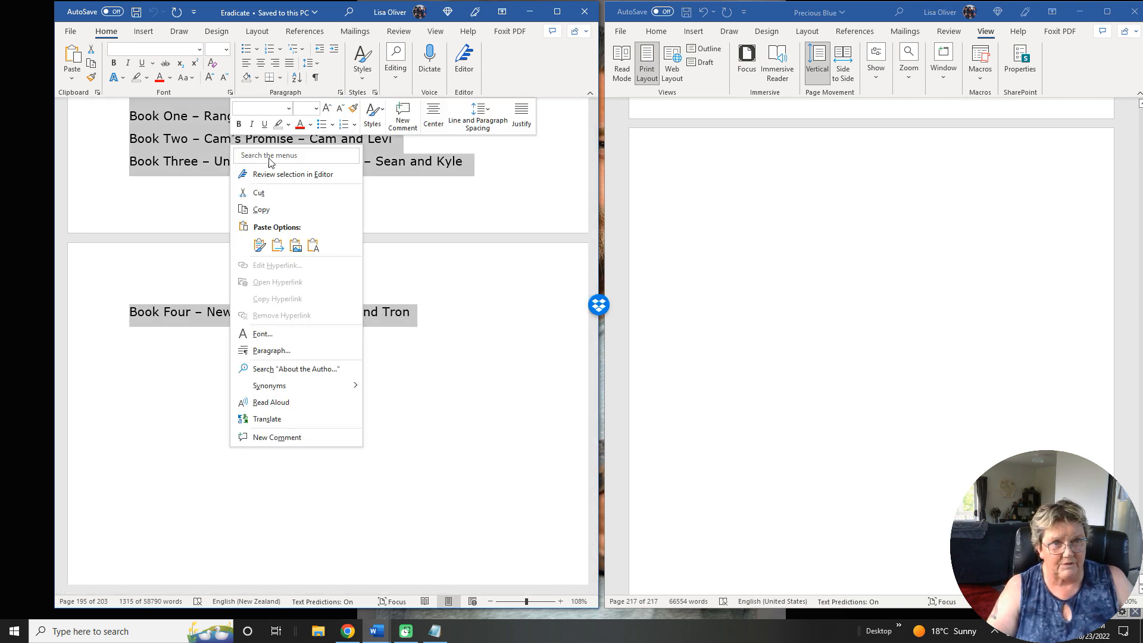
click(277, 209)
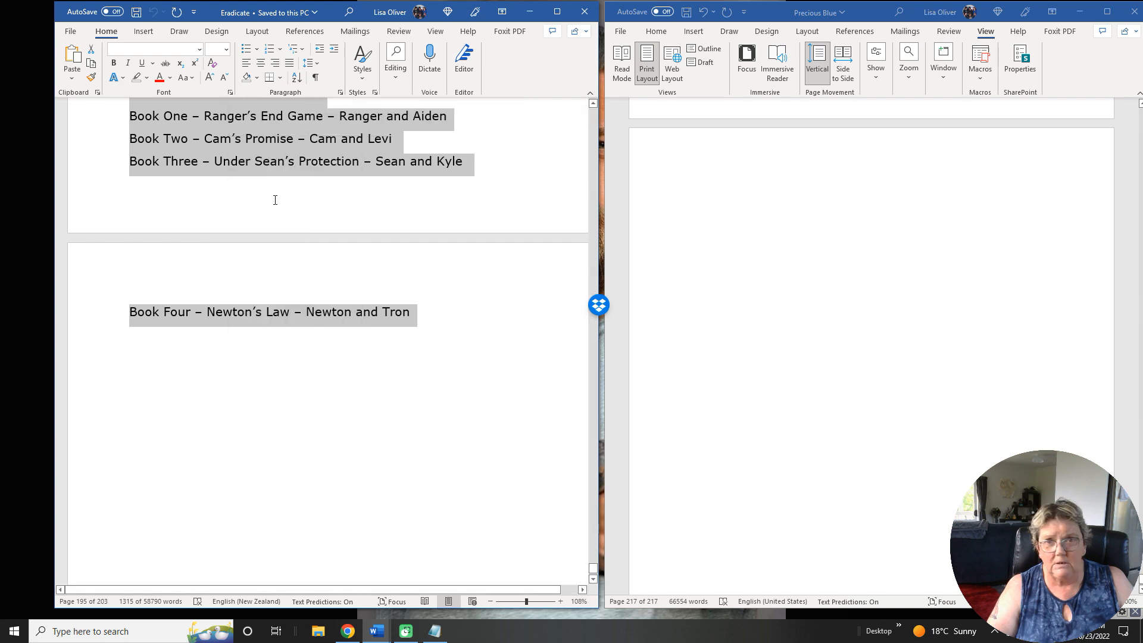
Paste the copied back matter onto the blank last page of Precious Blue using the Merge Formatting option.
click(727, 191)
right_click(804, 206)
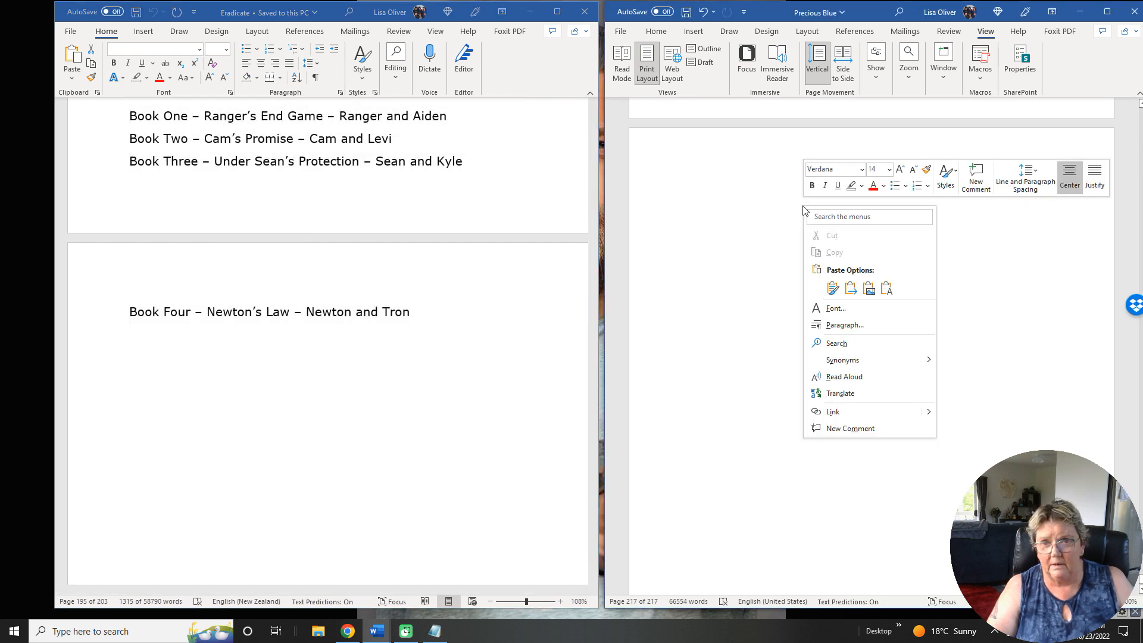
click(849, 289)
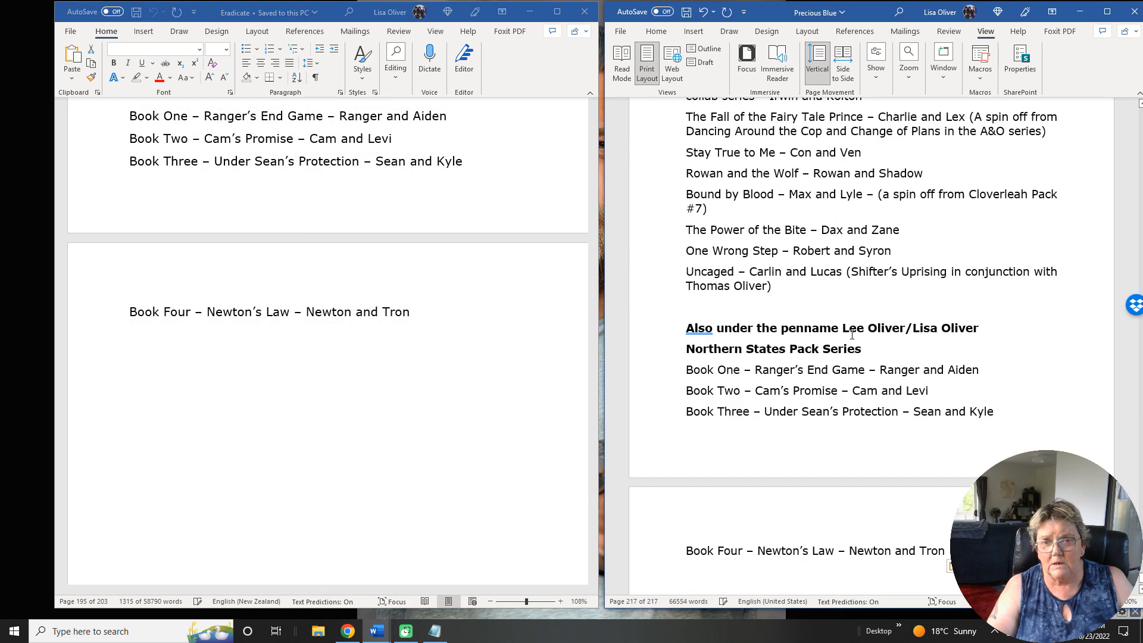
Close the Eradicate document and maximize the Precious Blue window.
click(409, 384)
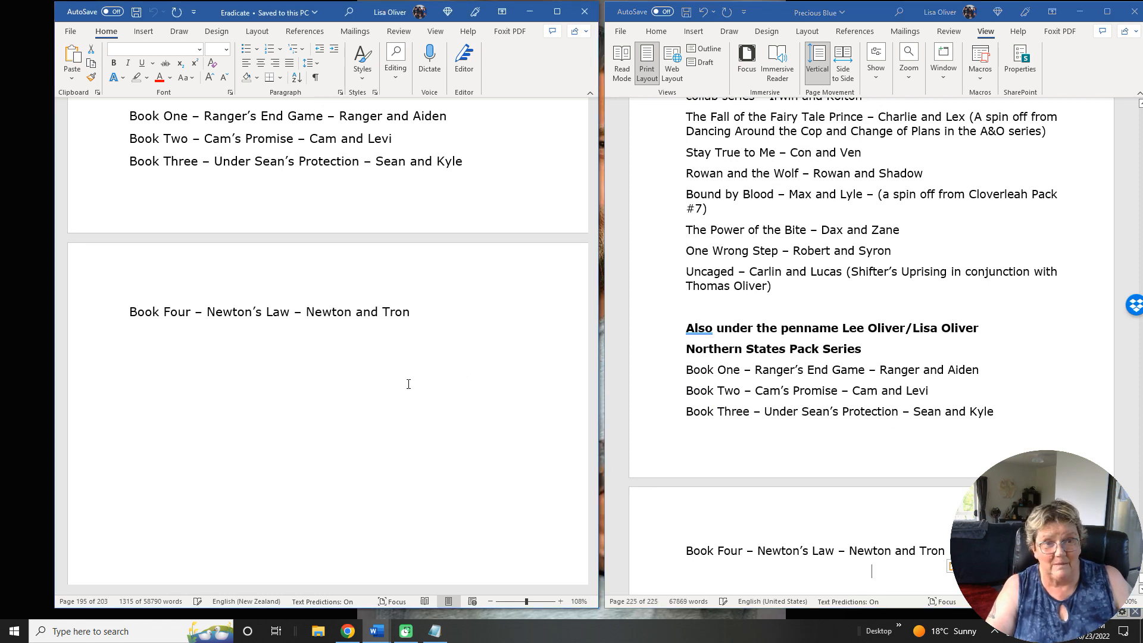
click(407, 384)
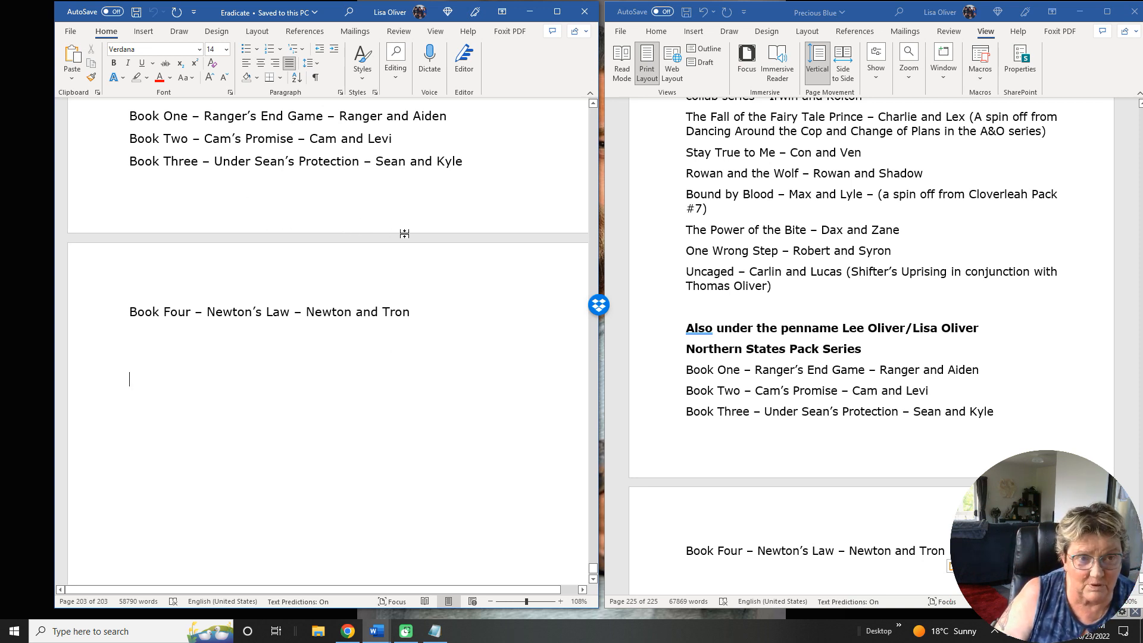
scroll(404, 234, up, 7)
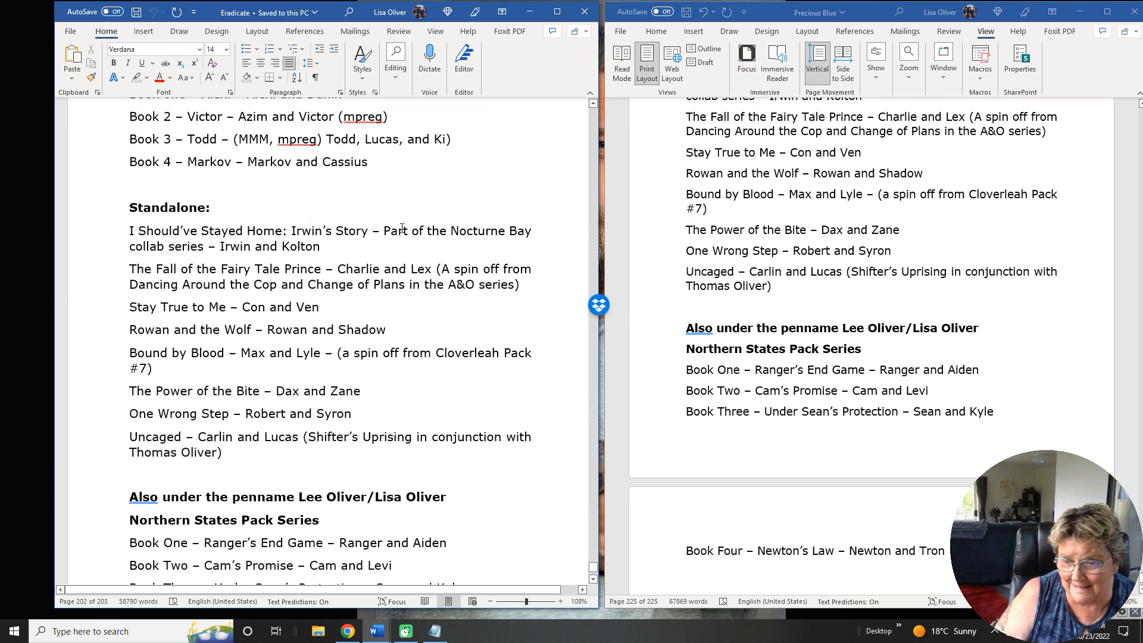
scroll(402, 228, up, 17)
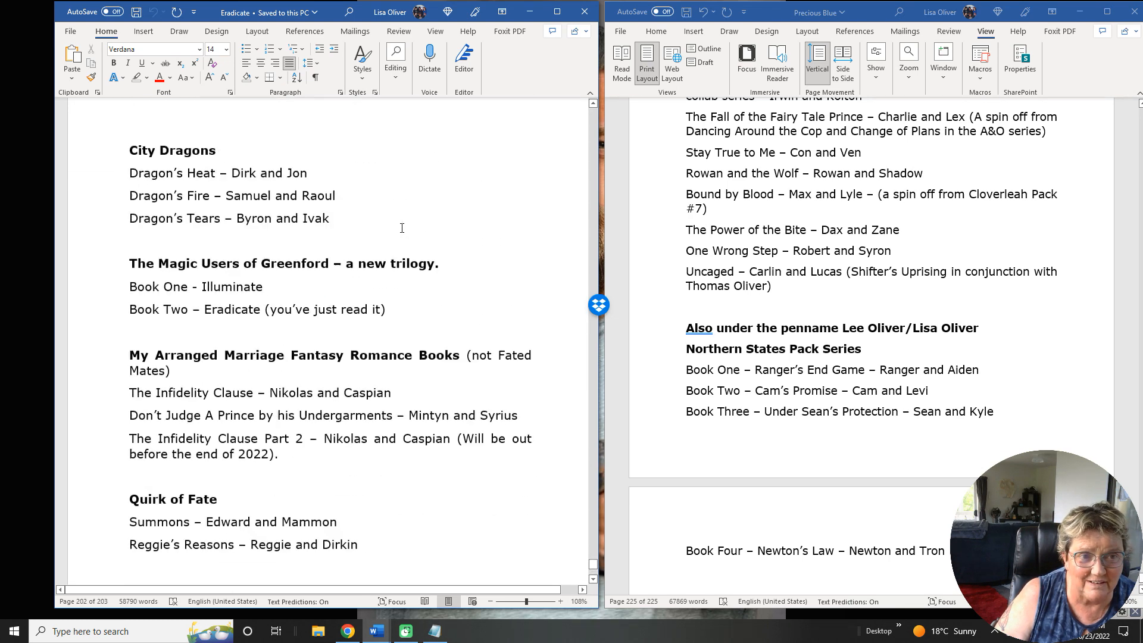
scroll(402, 228, up, 3)
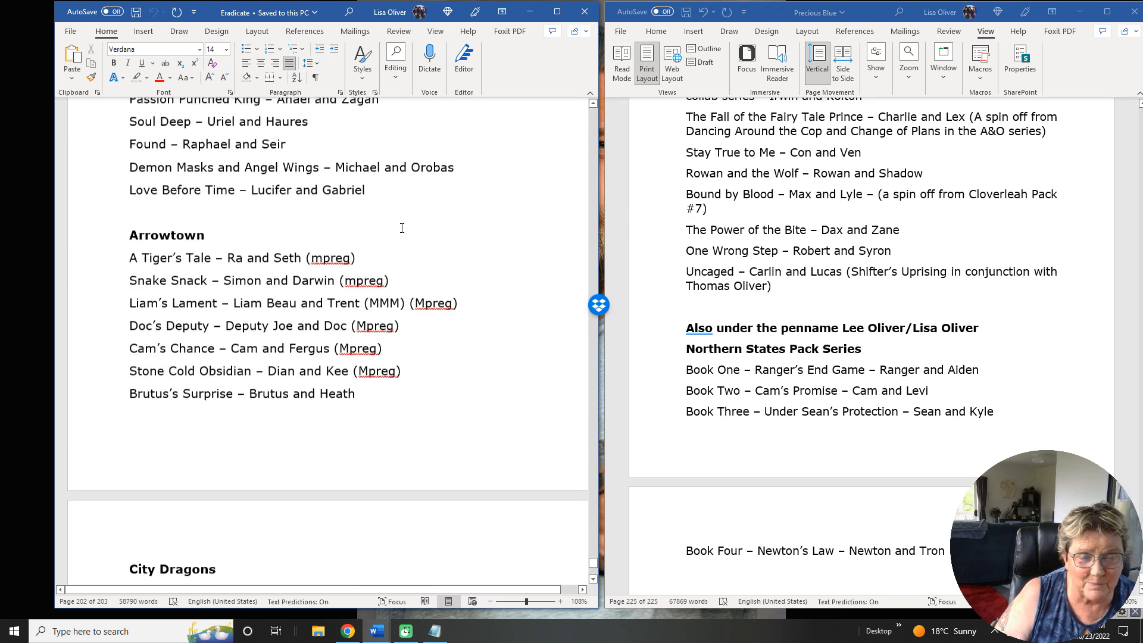
click(583, 18)
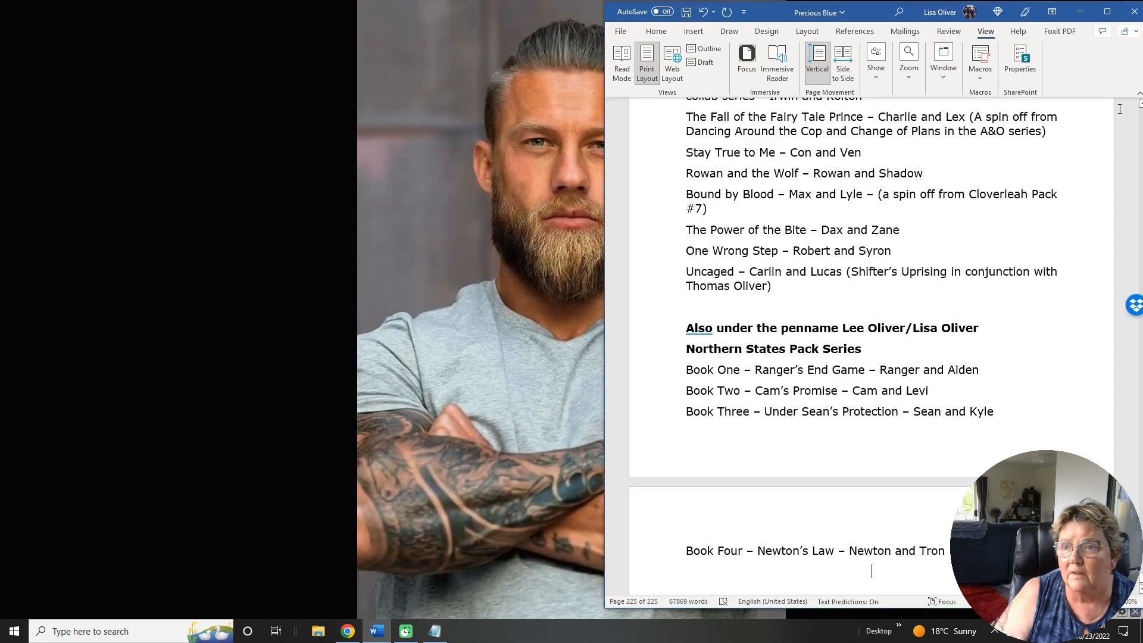
click(1107, 12)
Switch Precious Blue to One Page view around the end of the story and the pasted back matter.
scroll(629, 390, up, 15)
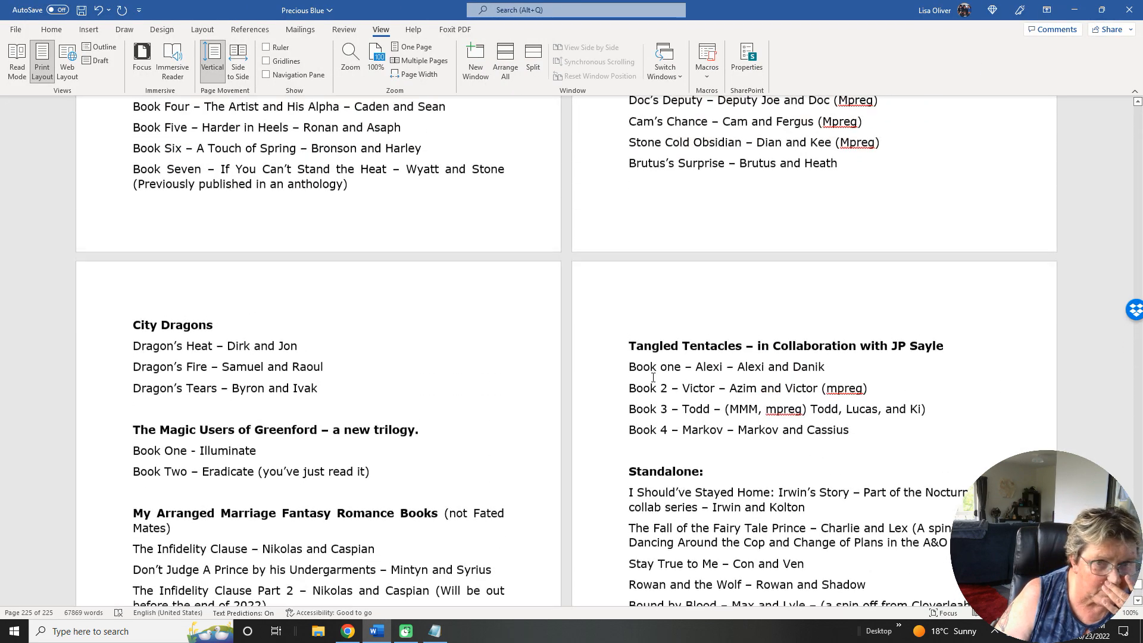
scroll(652, 378, up, 15)
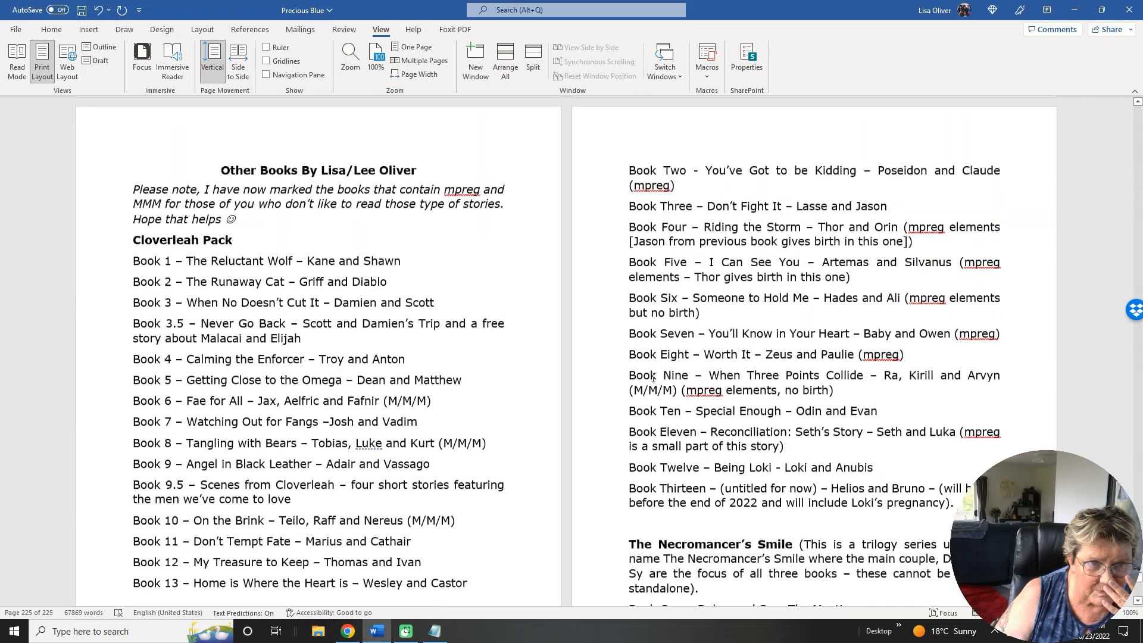
scroll(653, 377, up, 15)
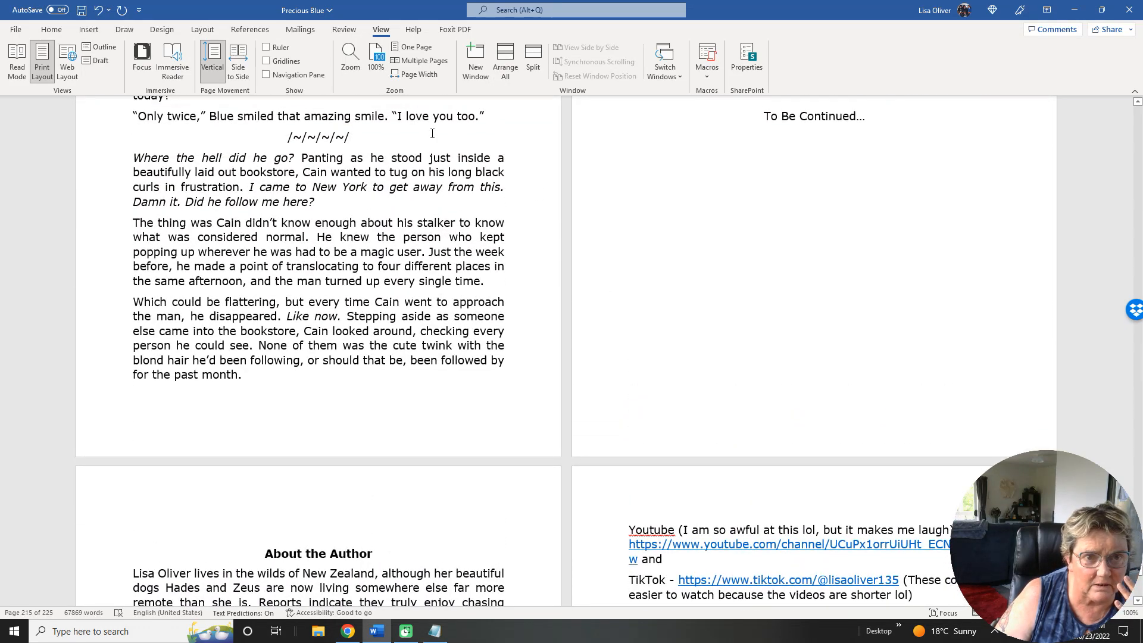
click(421, 48)
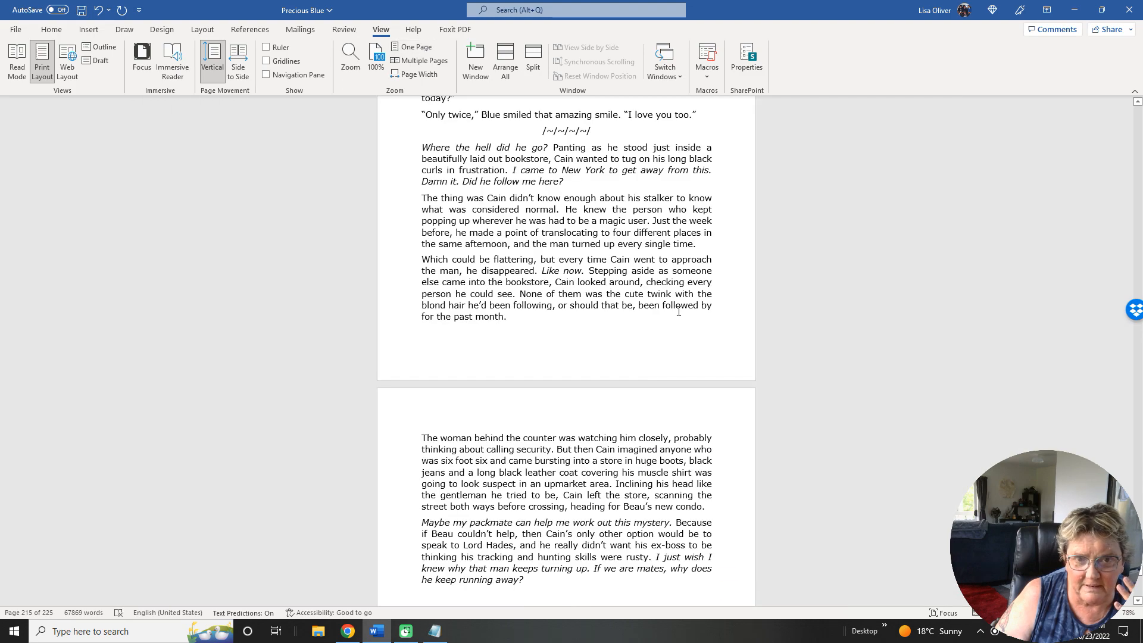
Delete the empty line above the About the Author heading in Precious Blue.
scroll(678, 311, down, 10)
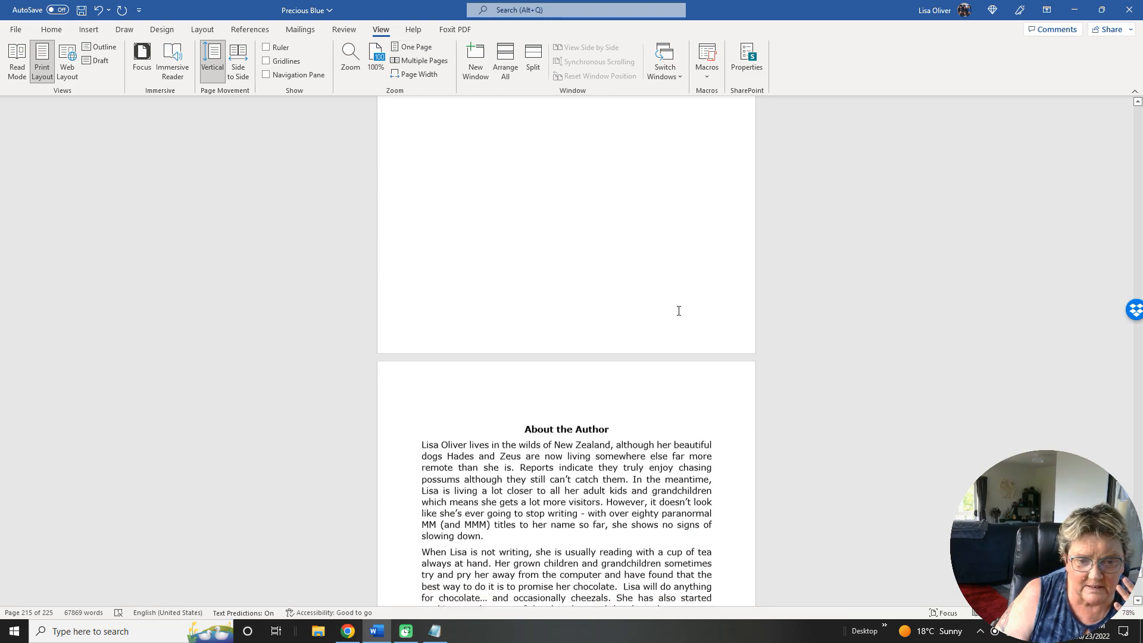
scroll(678, 311, down, 6)
click(591, 179)
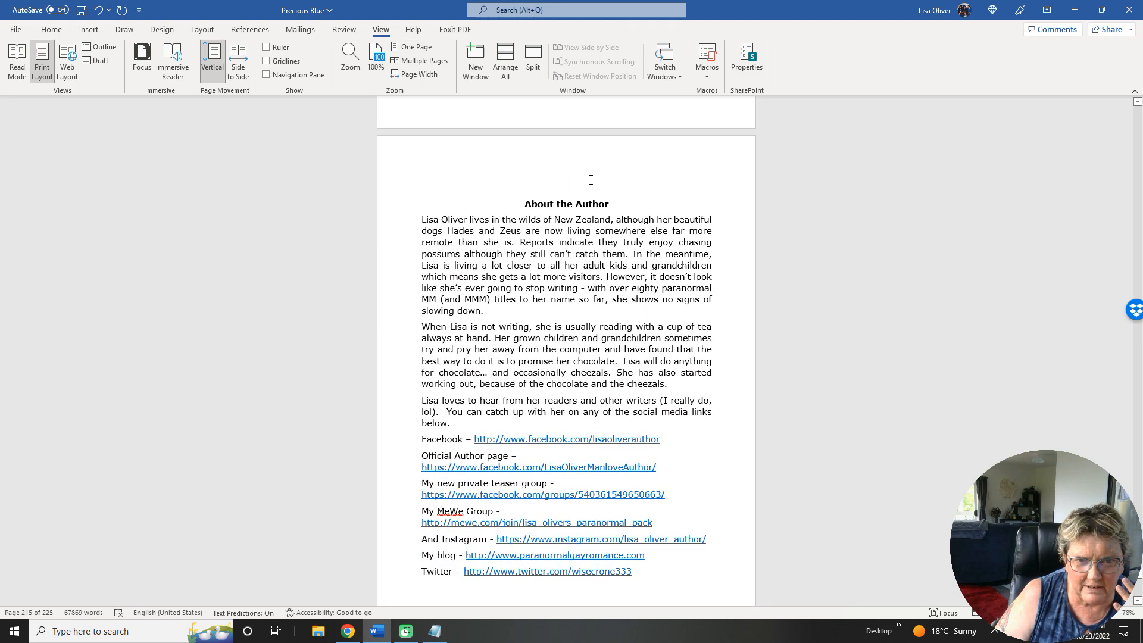
key(Delete)
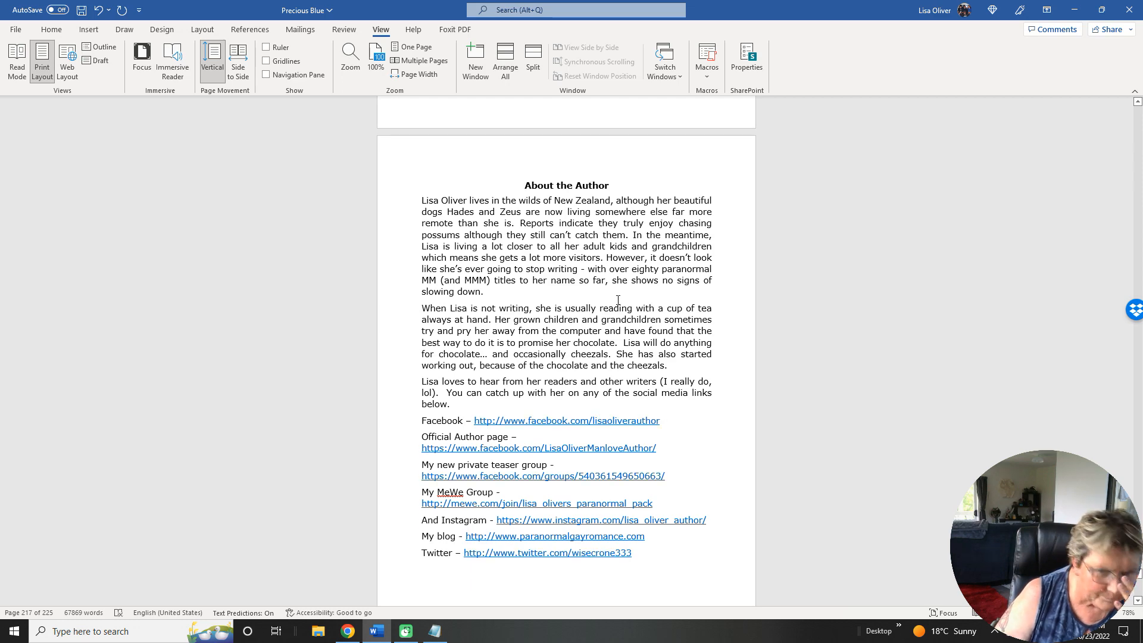
Review the pasted social media links and series book list from the About the Author page to the Magic Users of Greenford entries.
scroll(618, 300, down, 6)
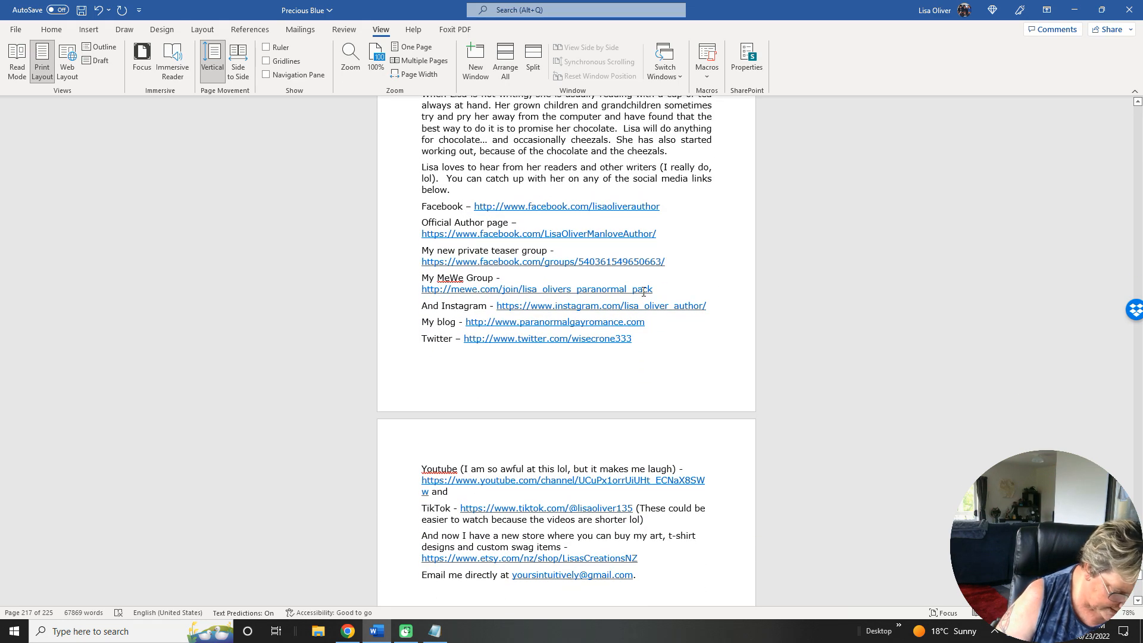
scroll(644, 292, down, 10)
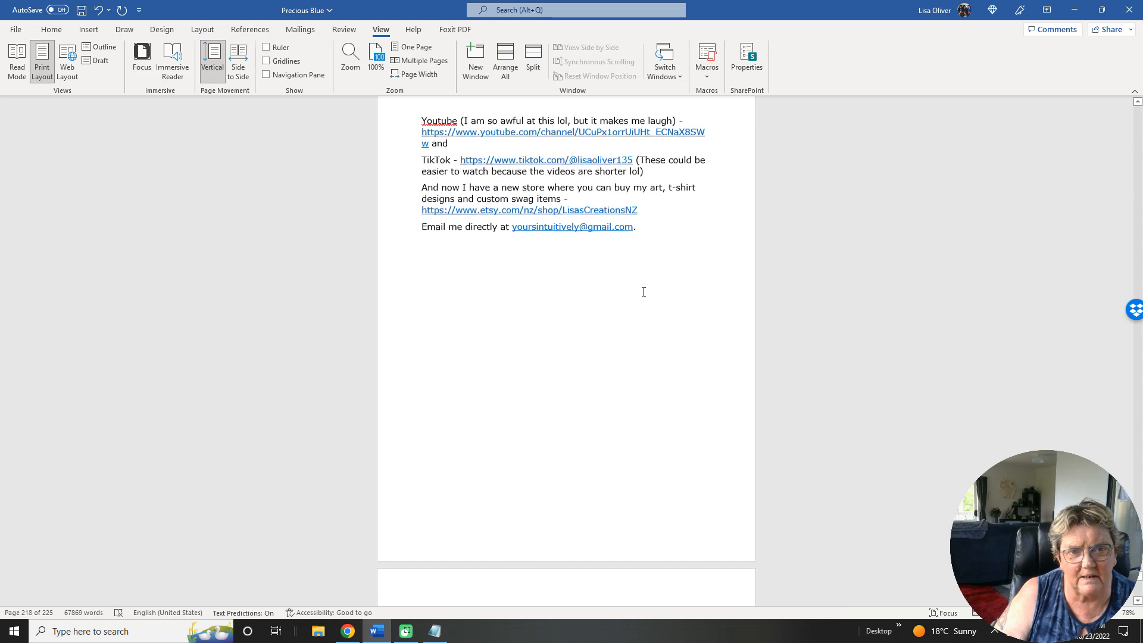
scroll(644, 291, down, 9)
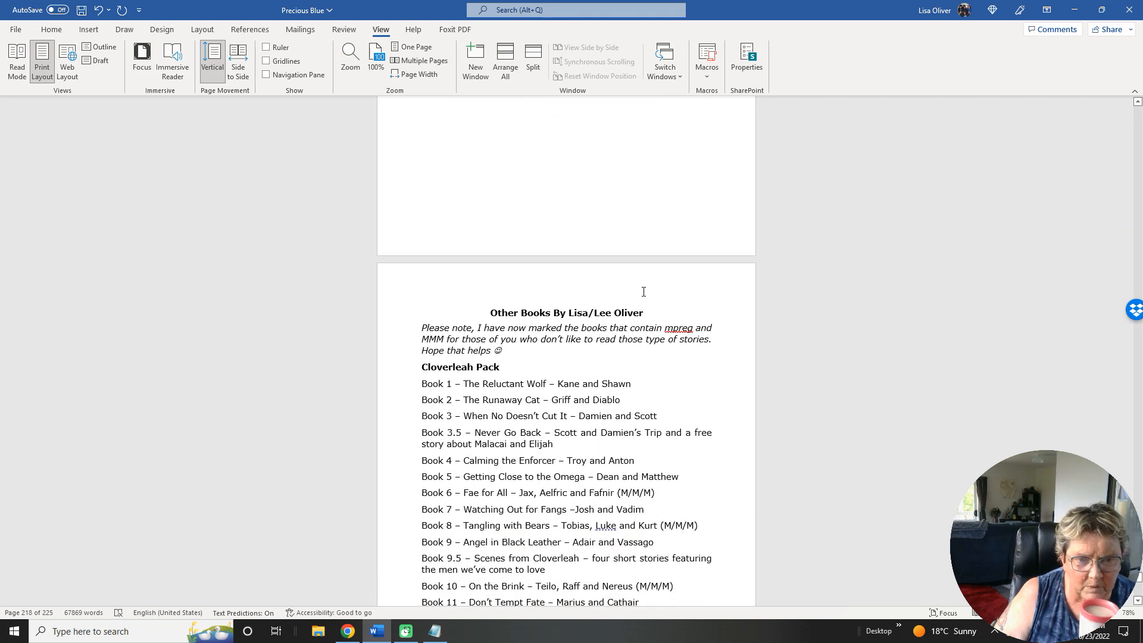
scroll(643, 292, down, 7)
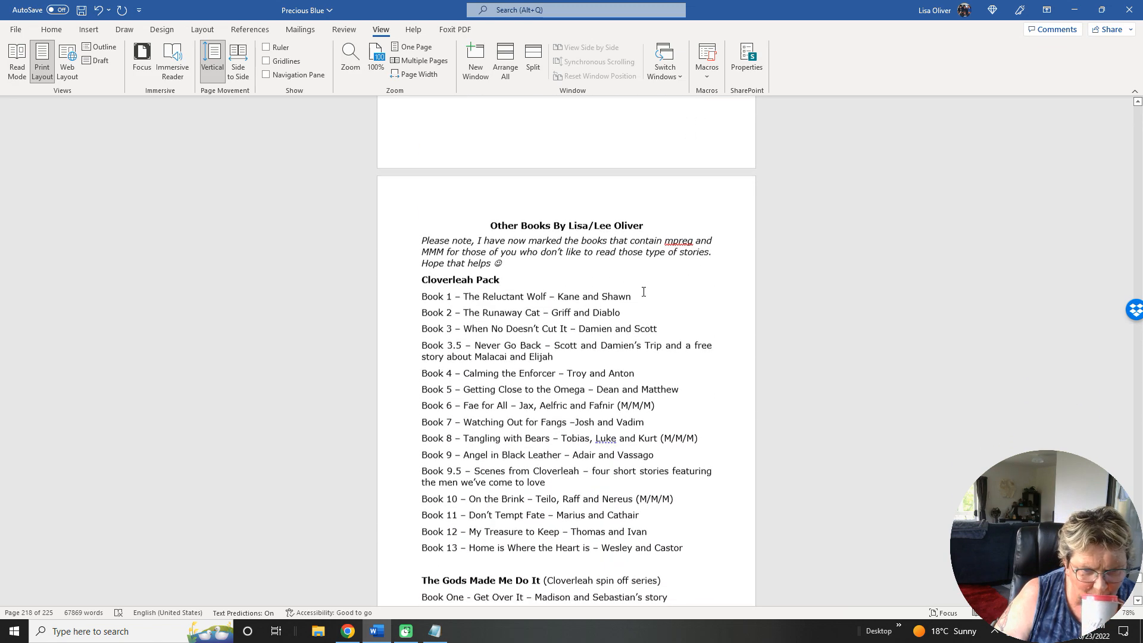
scroll(643, 291, down, 9)
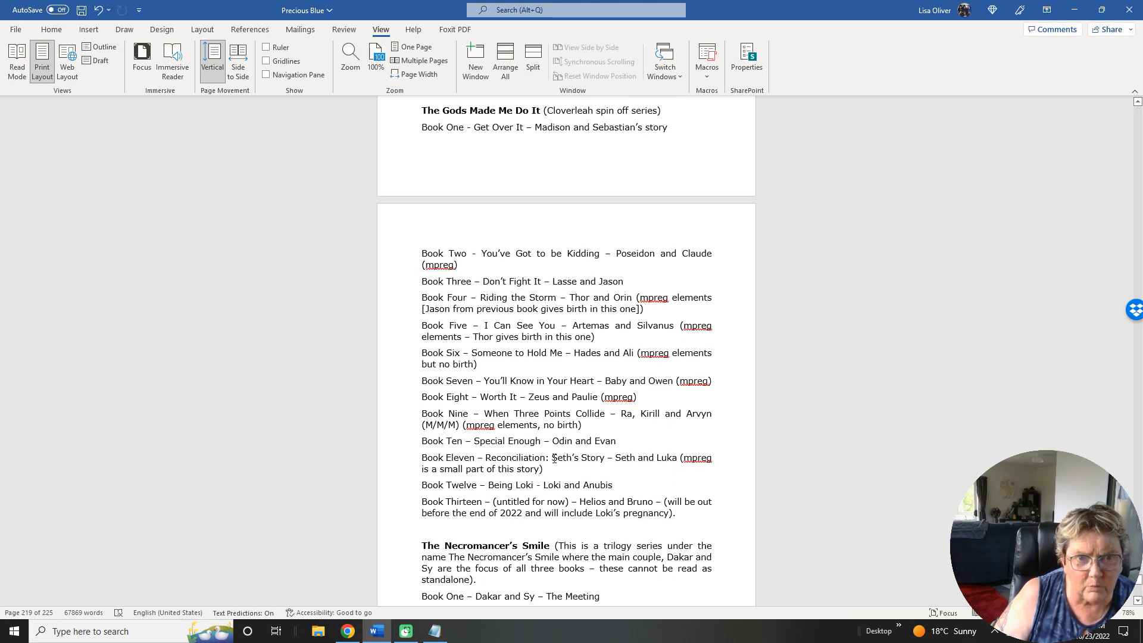
scroll(554, 458, up, 4)
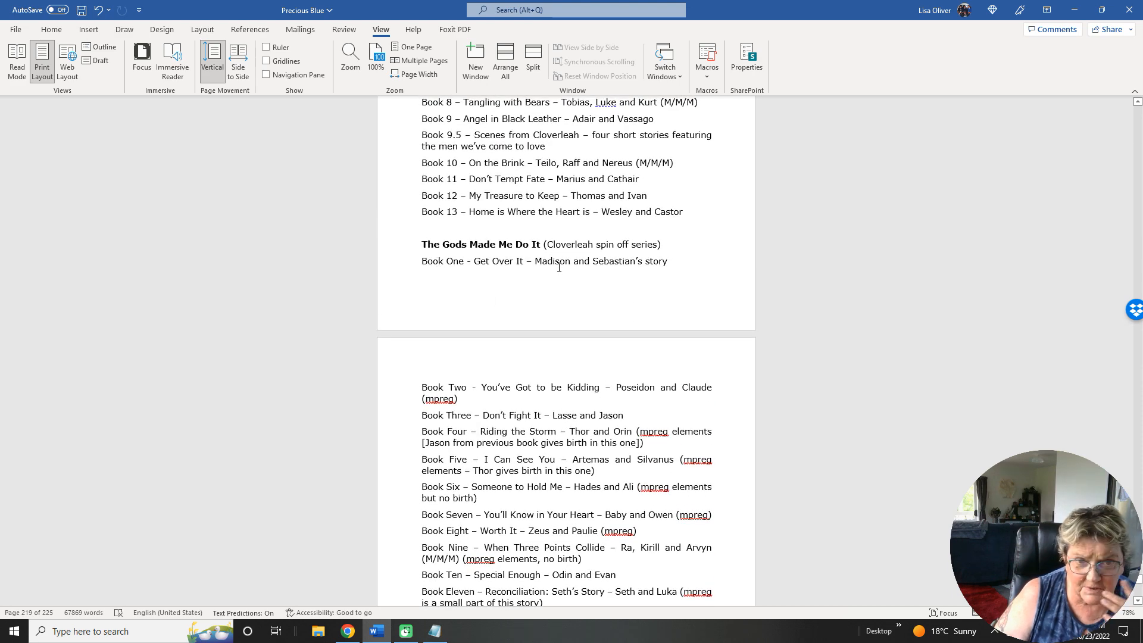
scroll(558, 267, down, 7)
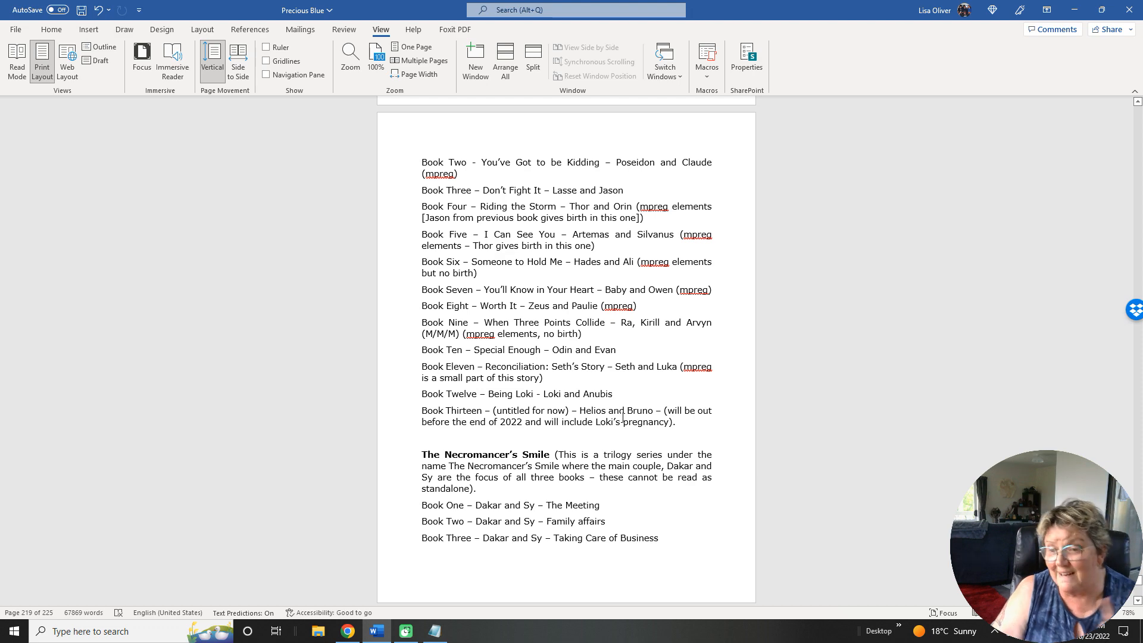
scroll(623, 417, down, 8)
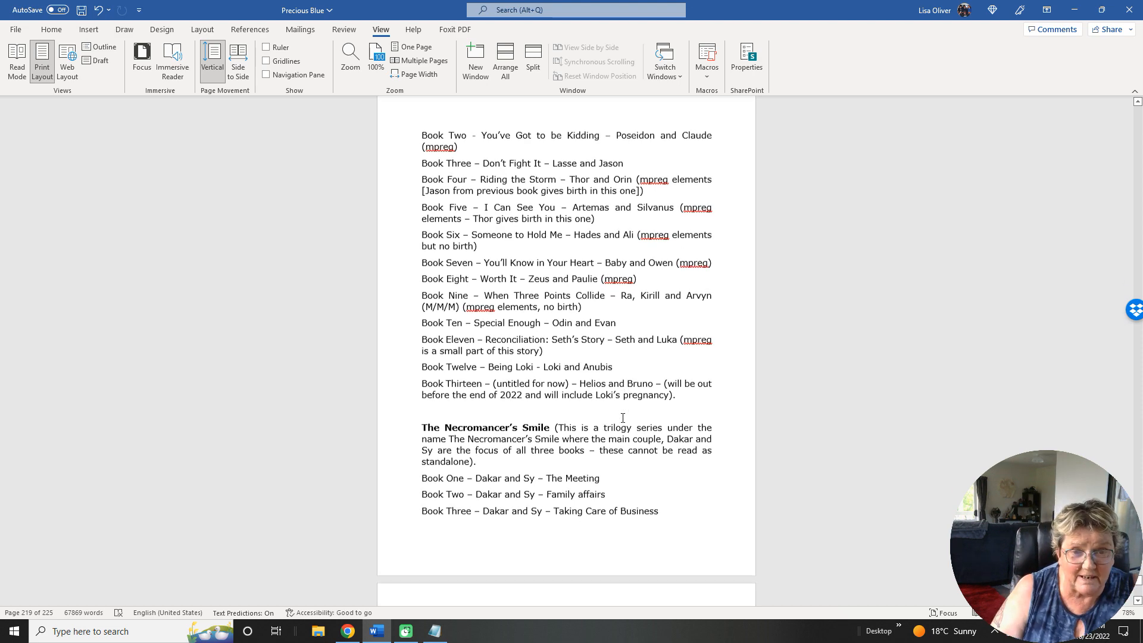
scroll(623, 417, down, 8)
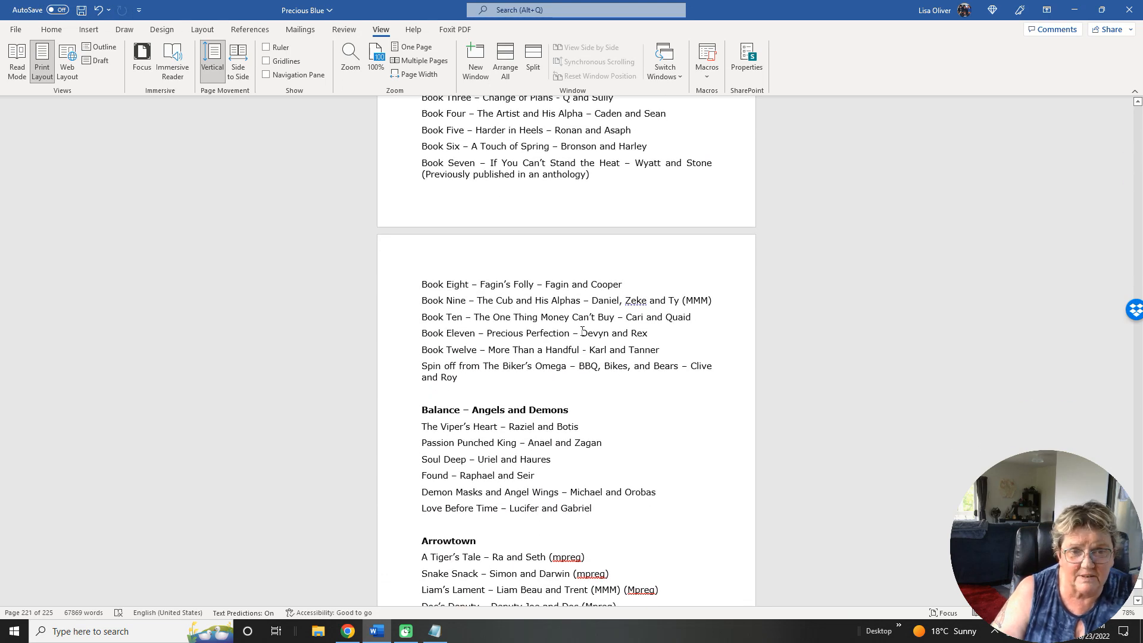
scroll(662, 329, down, 5)
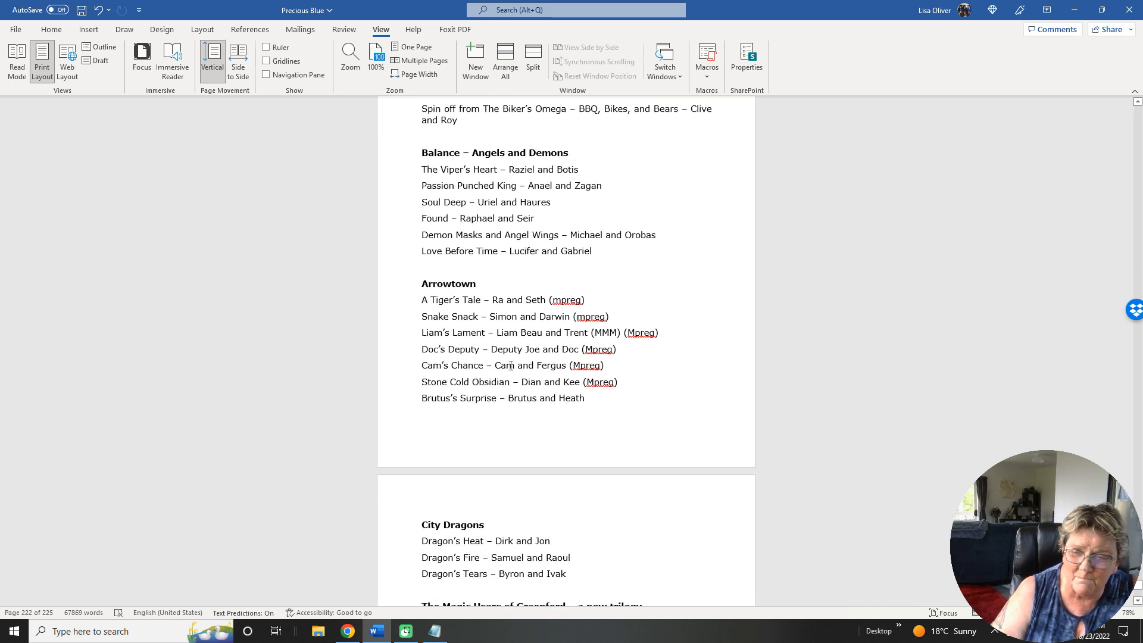
scroll(510, 365, down, 4)
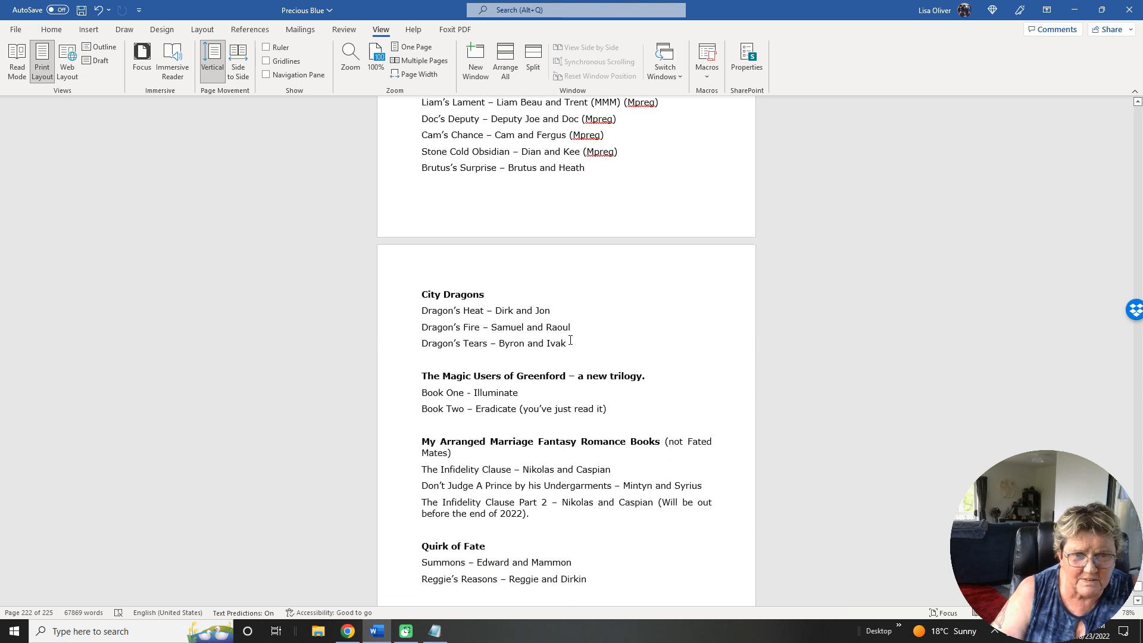
scroll(570, 339, down, 2)
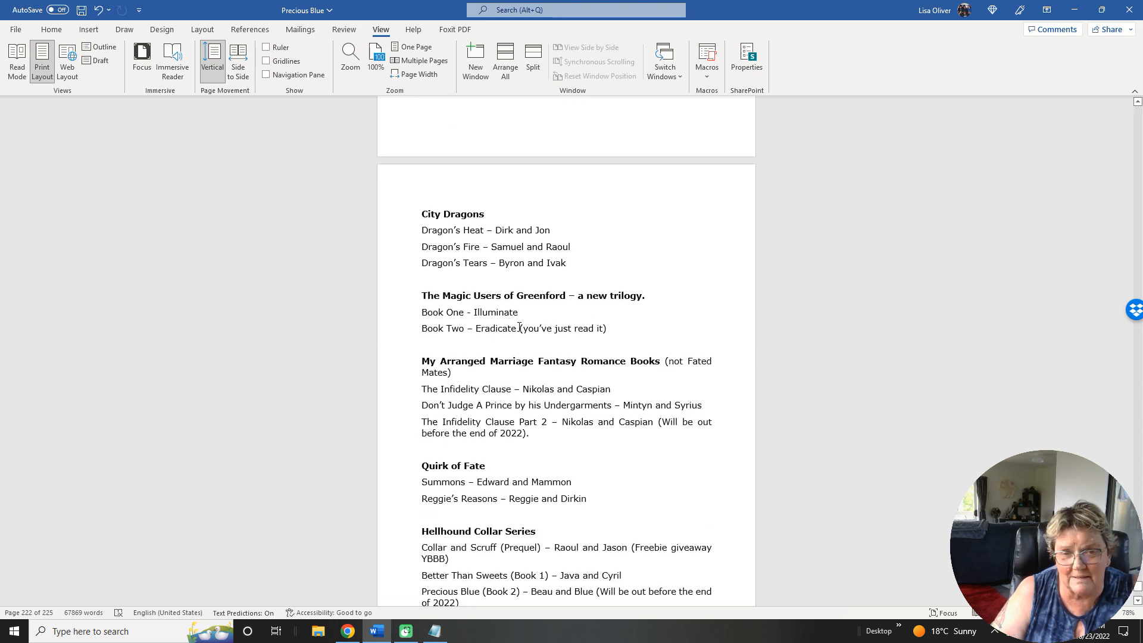
Remove "(you've just read it)" from the Eradicate entry and change The Infidelity Clause Part 2 note to "(Will be out early 2023)".
drag(520, 328, 615, 329)
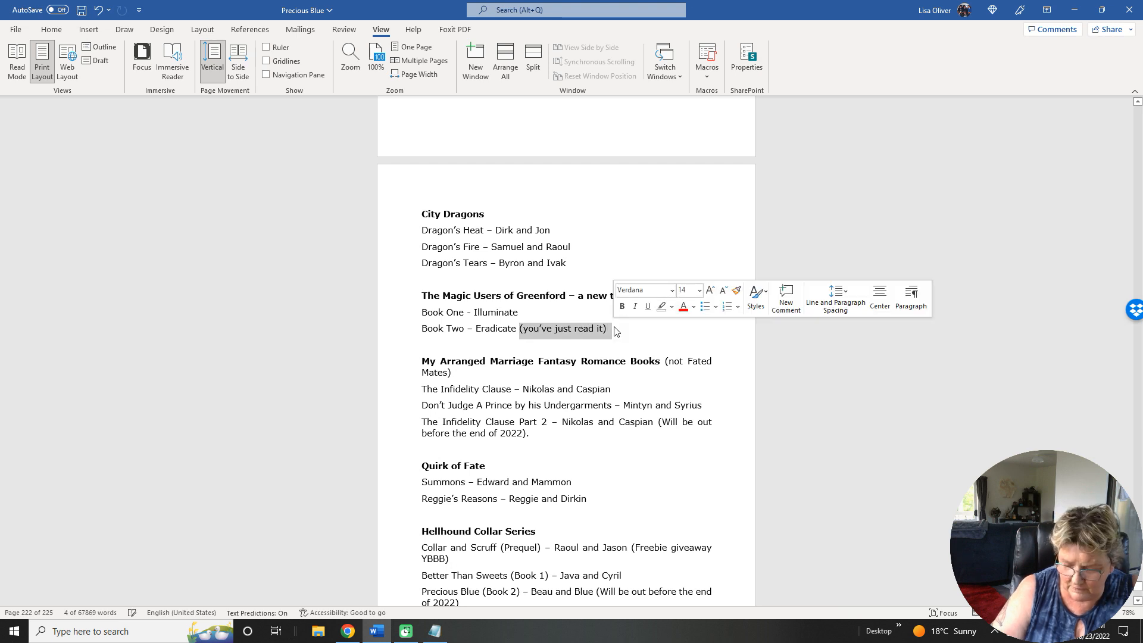
key(Delete)
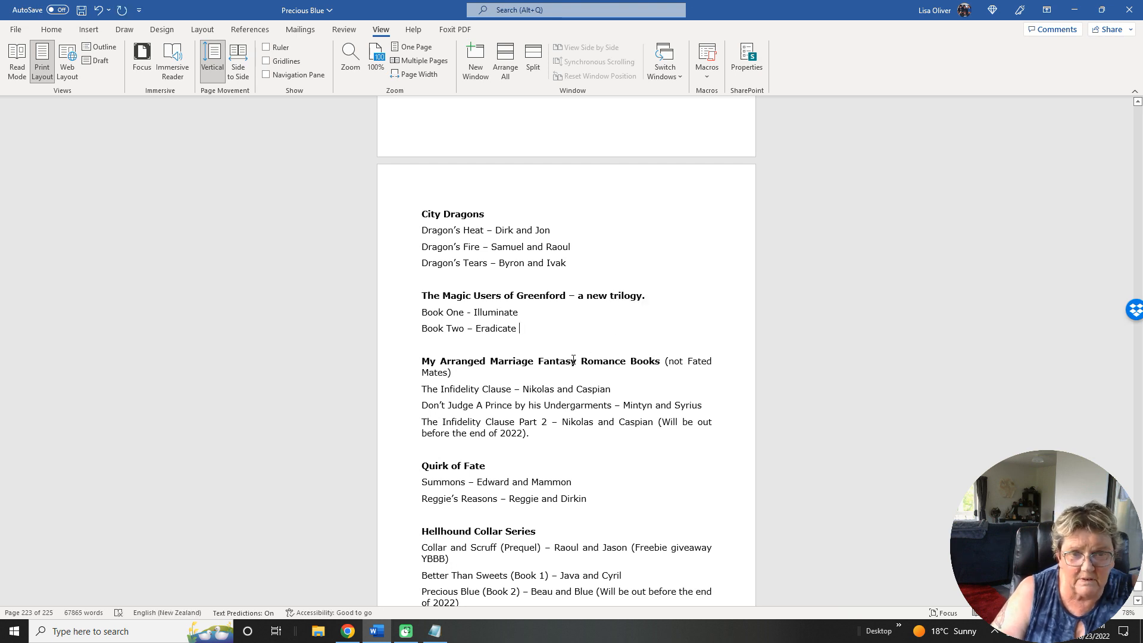
scroll(604, 331, down, 5)
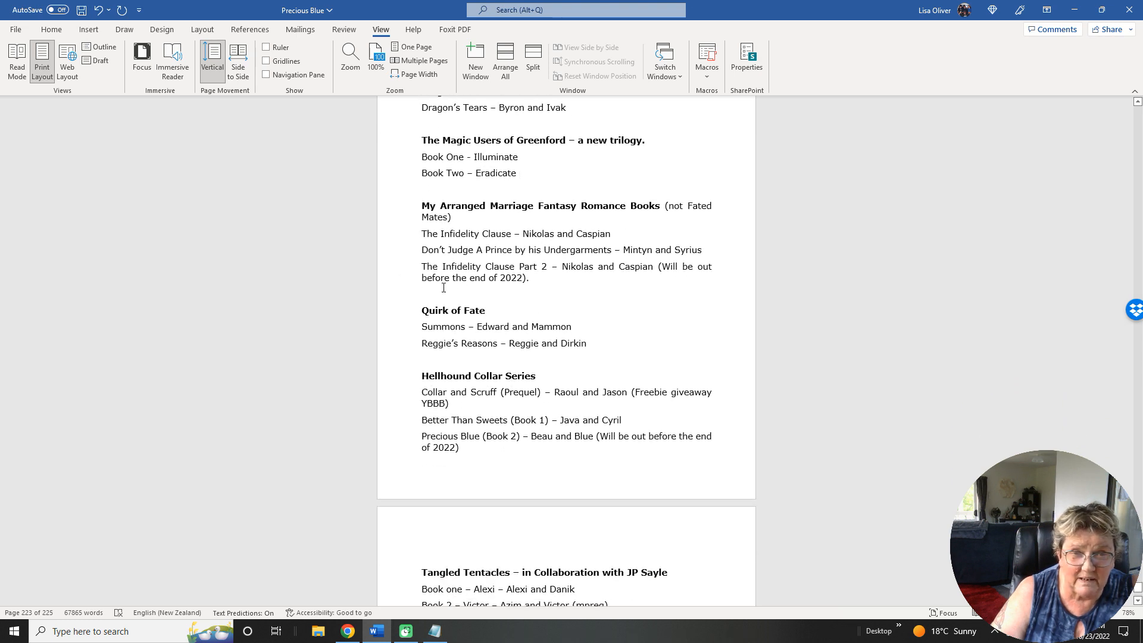
drag(422, 279, 522, 279)
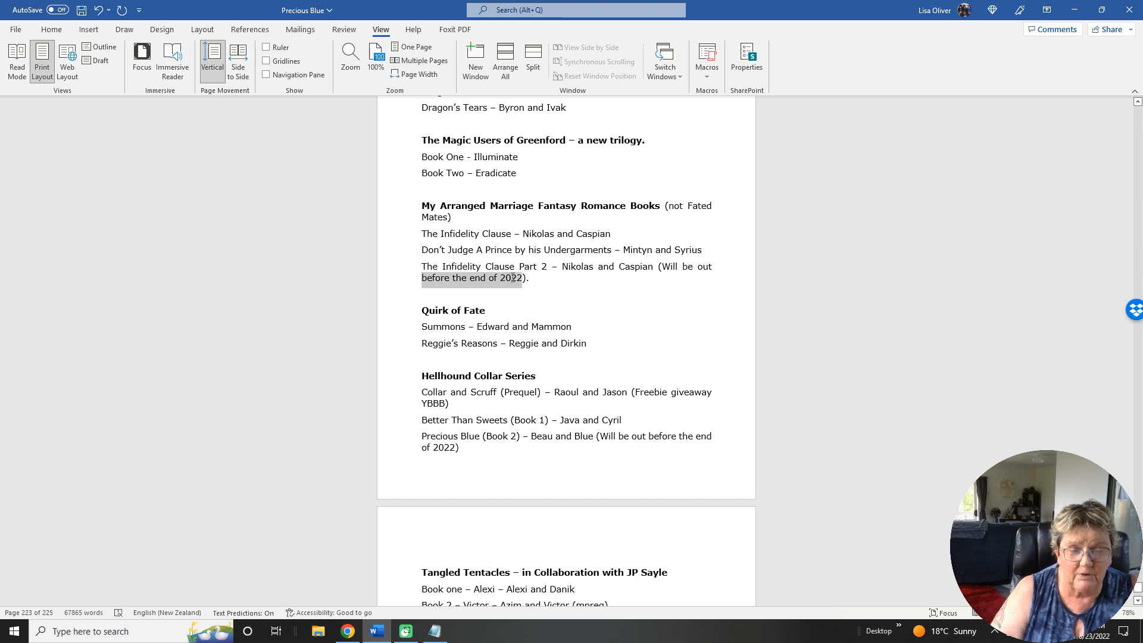
text(early)
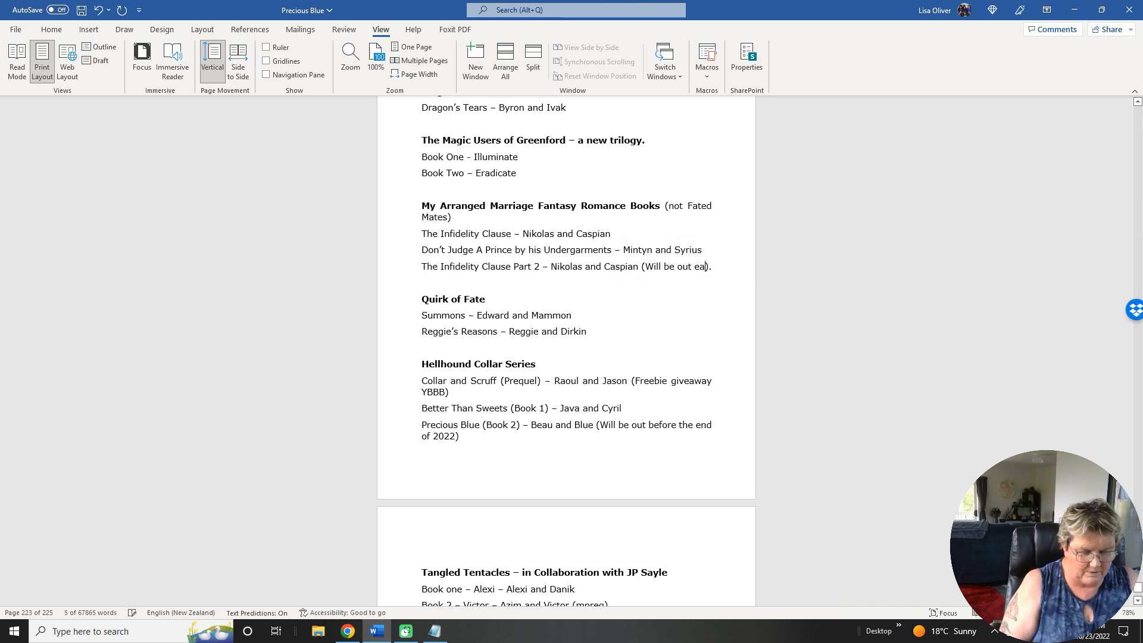
text( 2023)
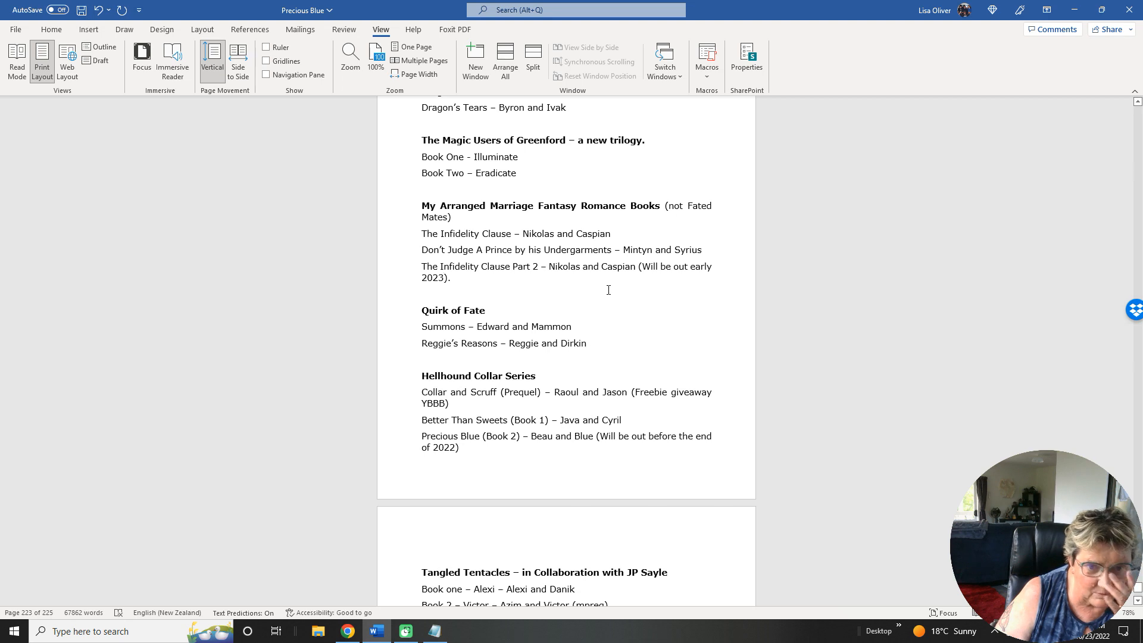
Replace the release note on the Precious Blue entry under Hellhound Collar Series with "(mpreg elements in last chapter, and you've just read it.)".
scroll(608, 290, down, 4)
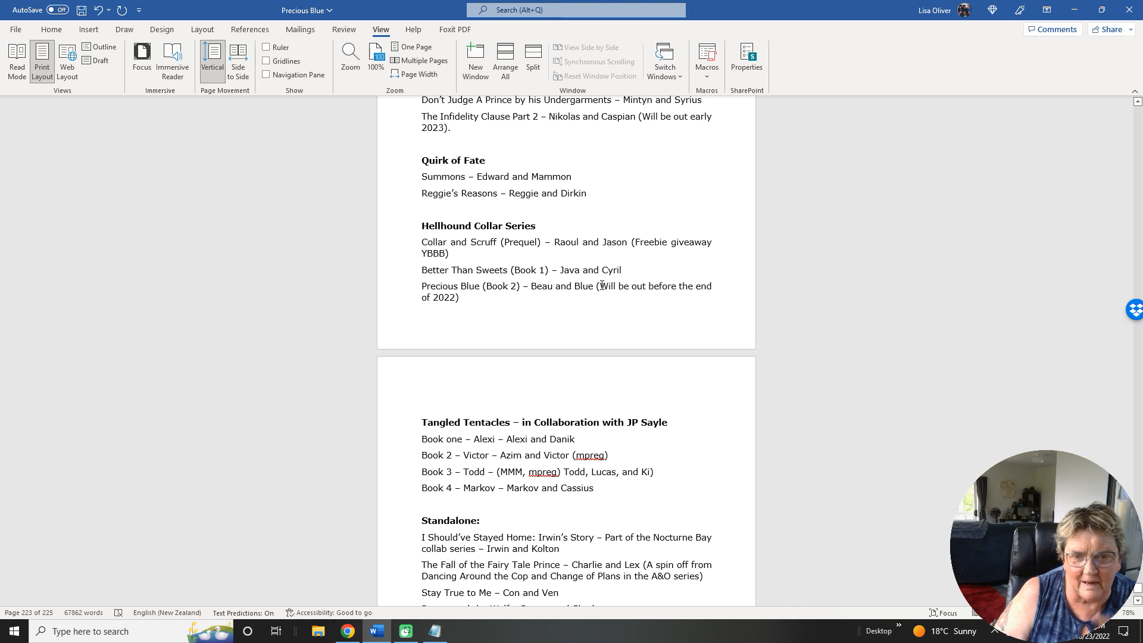
drag(601, 286, 606, 295)
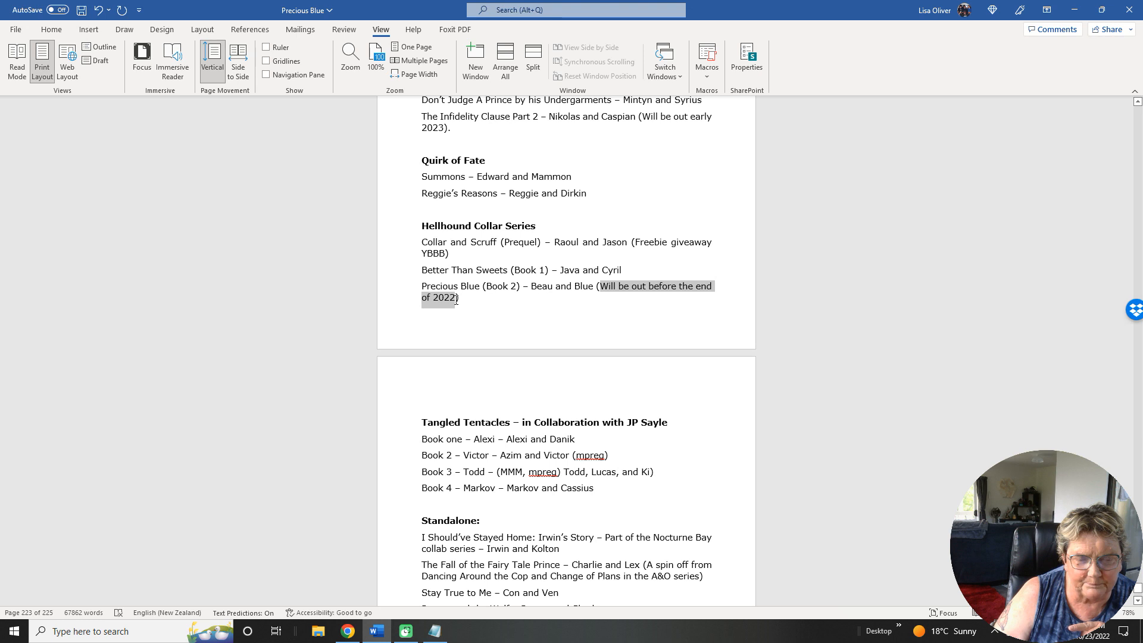
drag(456, 299, 456, 299)
text(m)
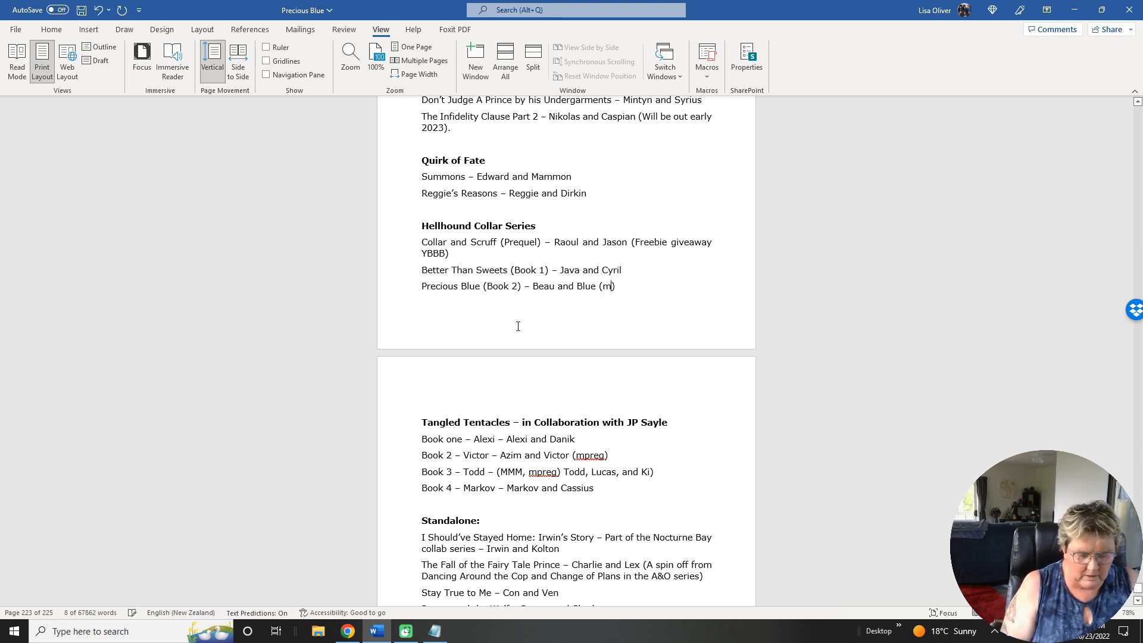
text(preg er)
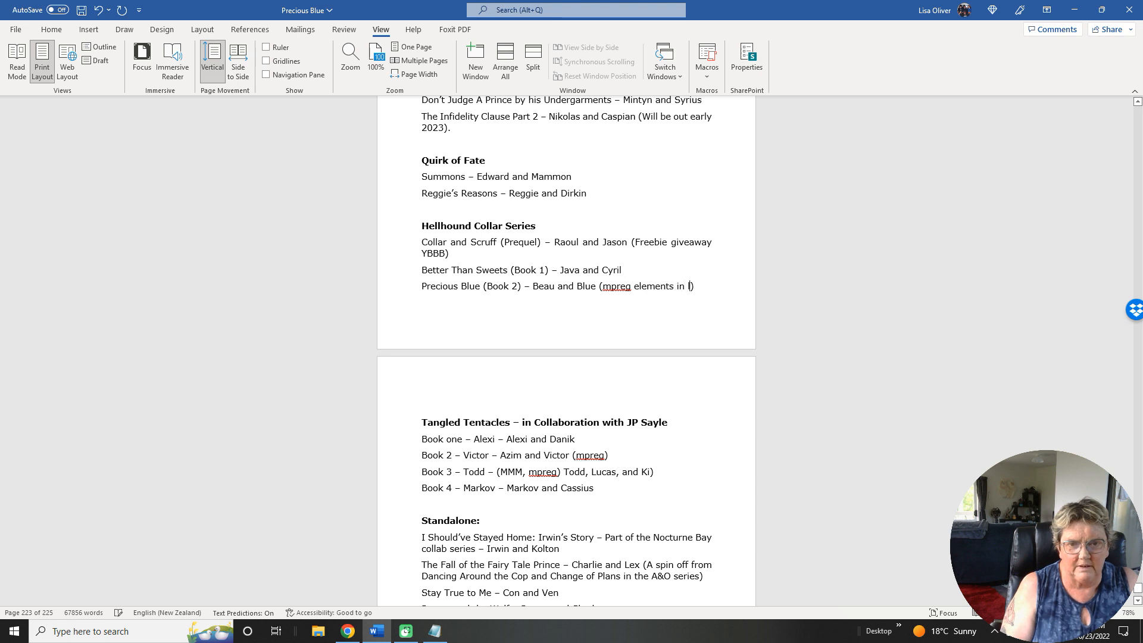
text(ements in last chapter, a)
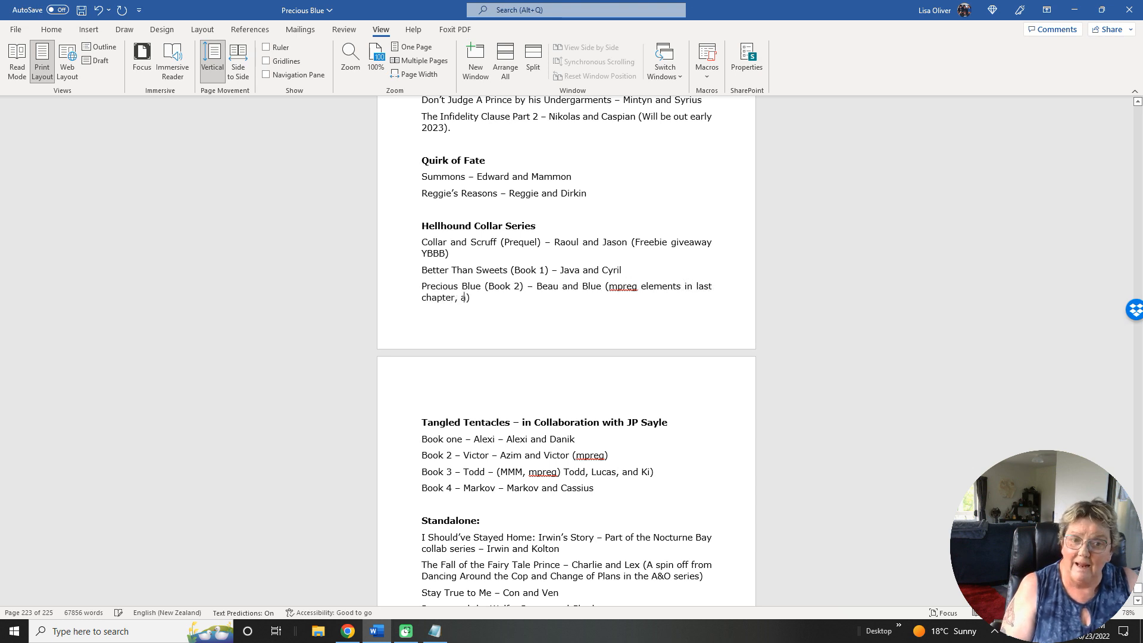
text(nd you've just re)
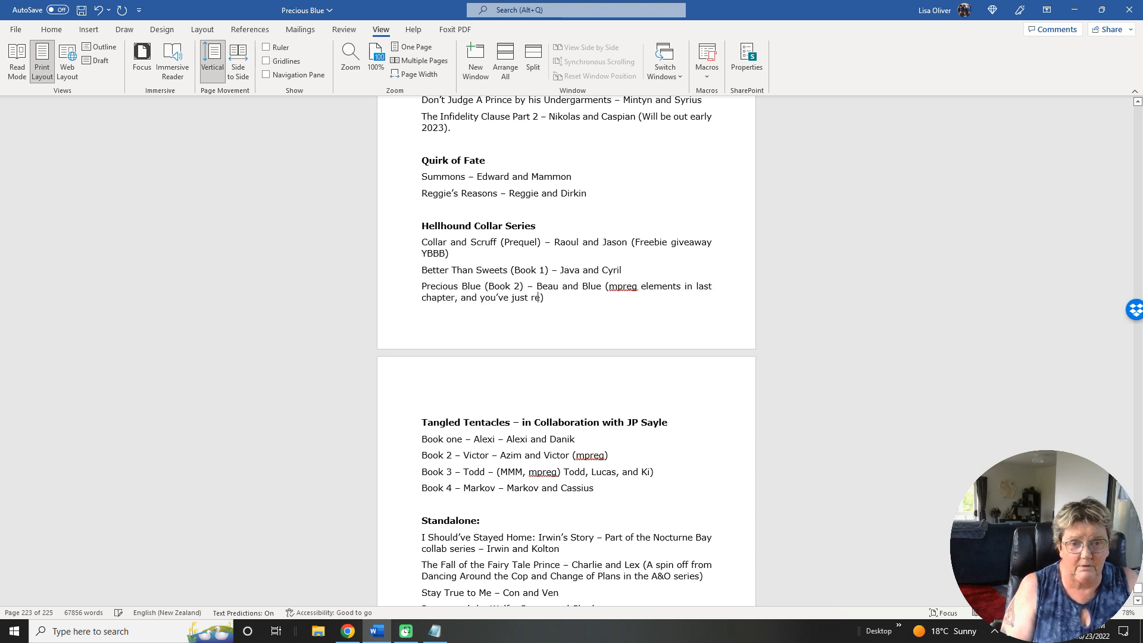
text(ad it.)
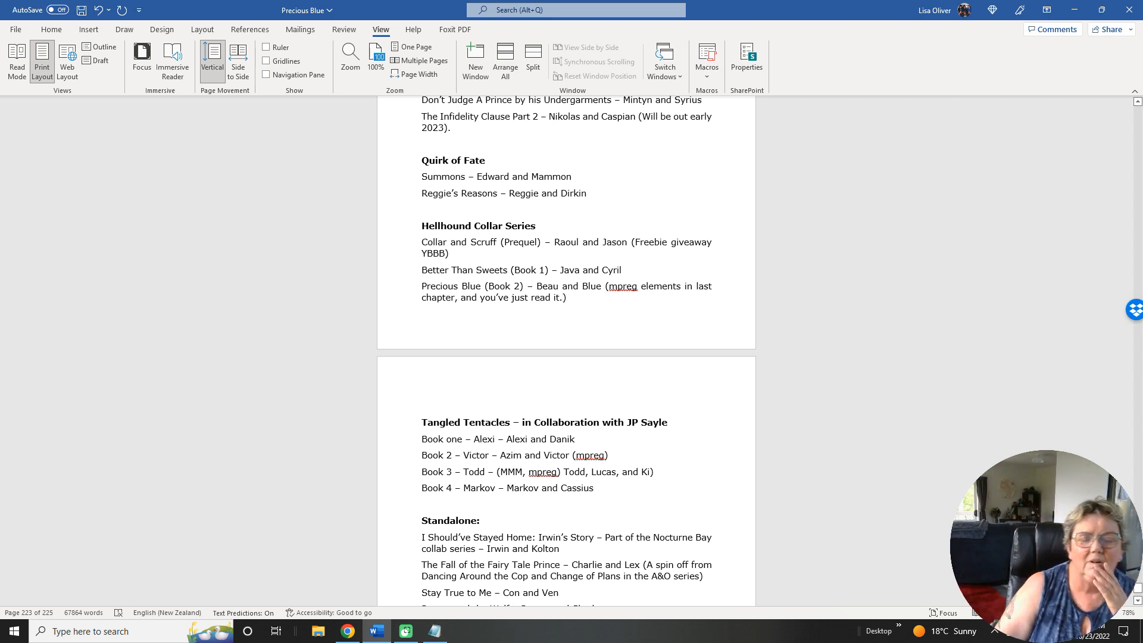
Add "Book 5 – Kelvin – Kelvin and Magnus (coming November 2022)" below the Markov entry in the Tangled Tentacles list.
scroll(606, 356, down, 3)
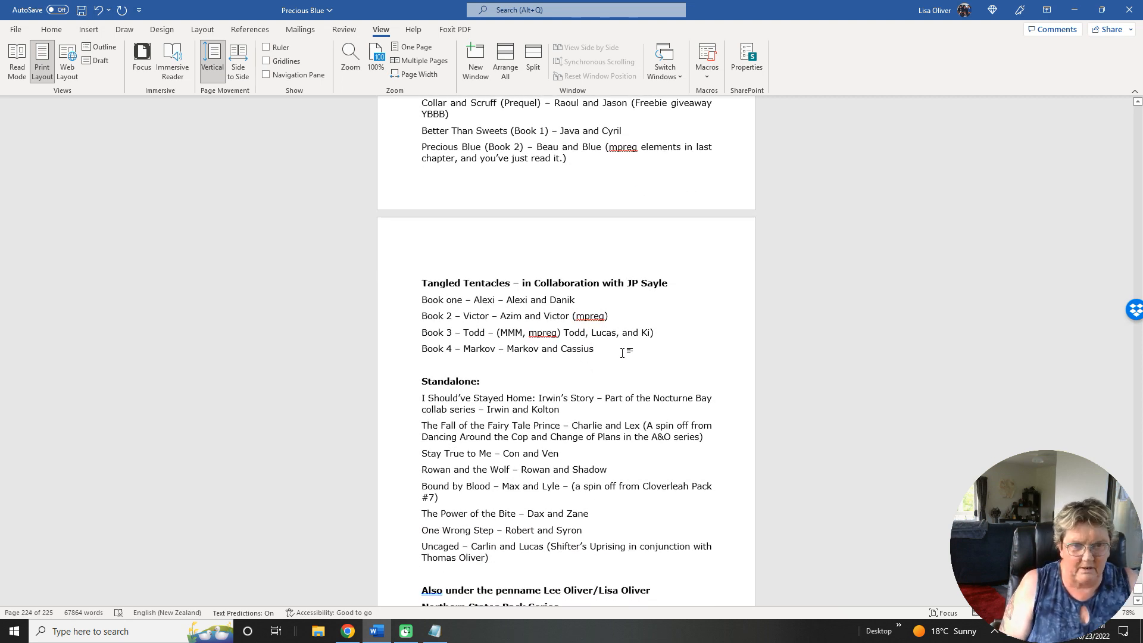
click(622, 351)
key(Return)
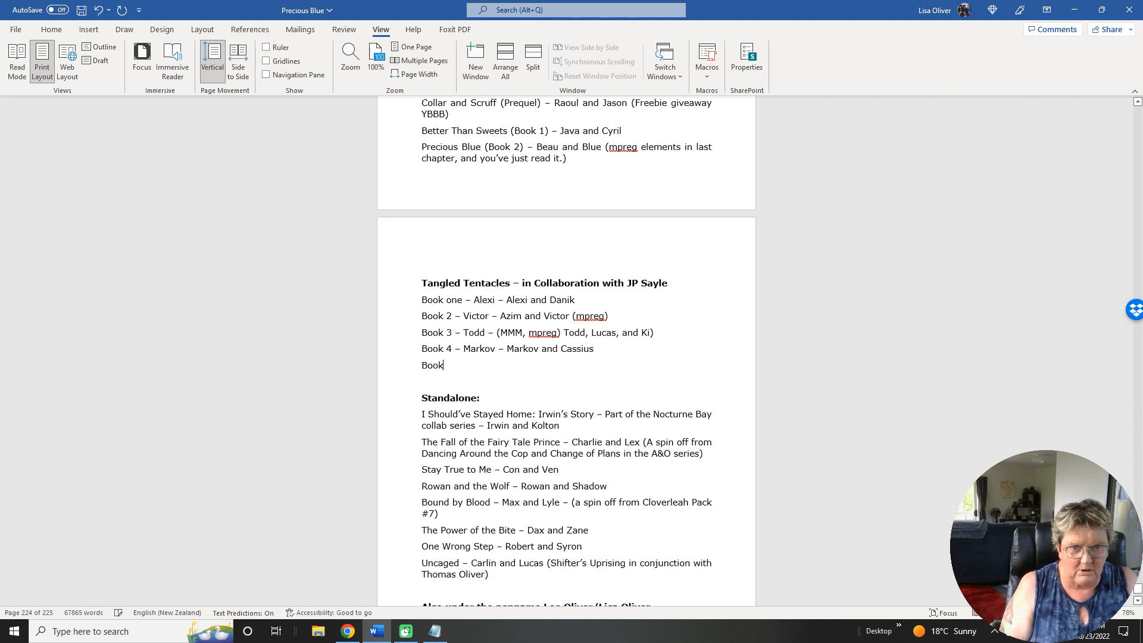
text(Book )
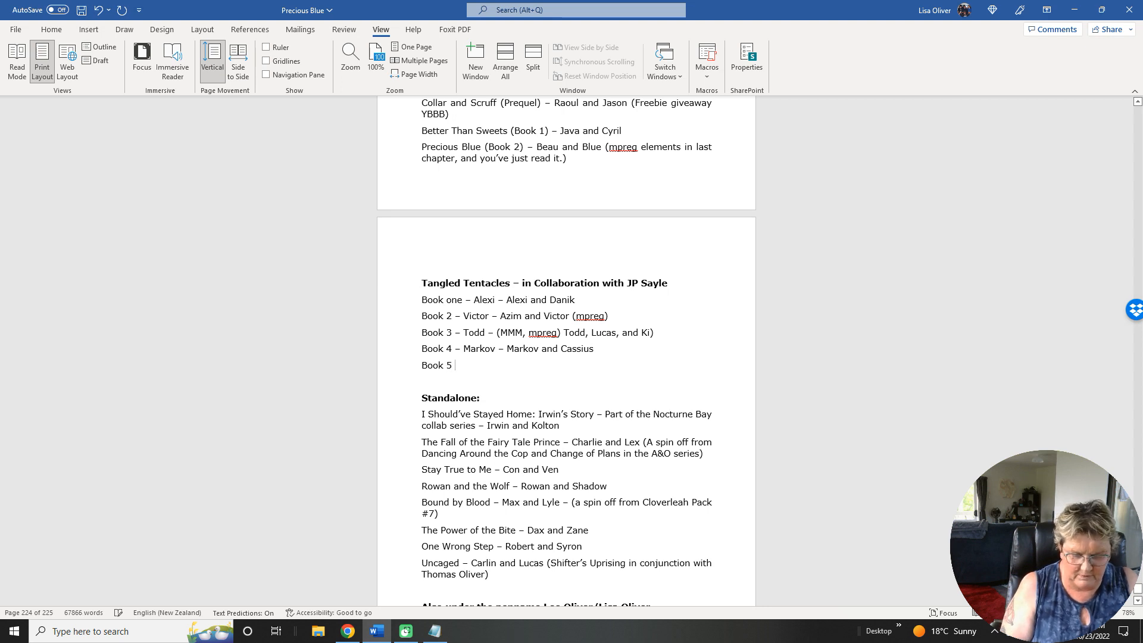
text(5 - Kelvin - )
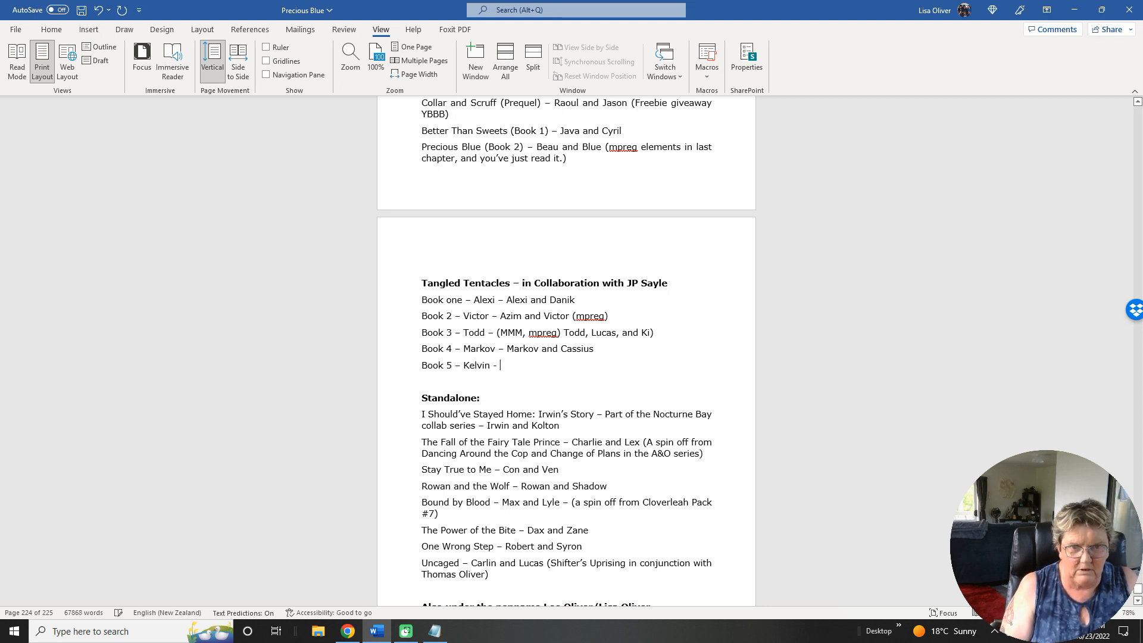
text(Kelvin and Magnus (coming November 2022)
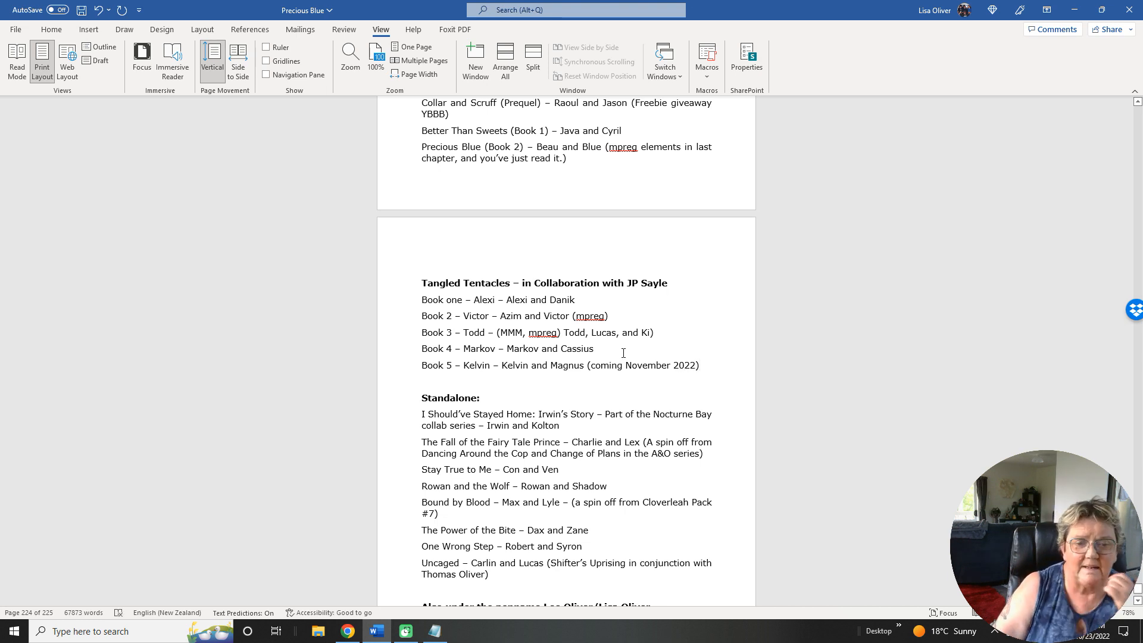
scroll(562, 350, down, 3)
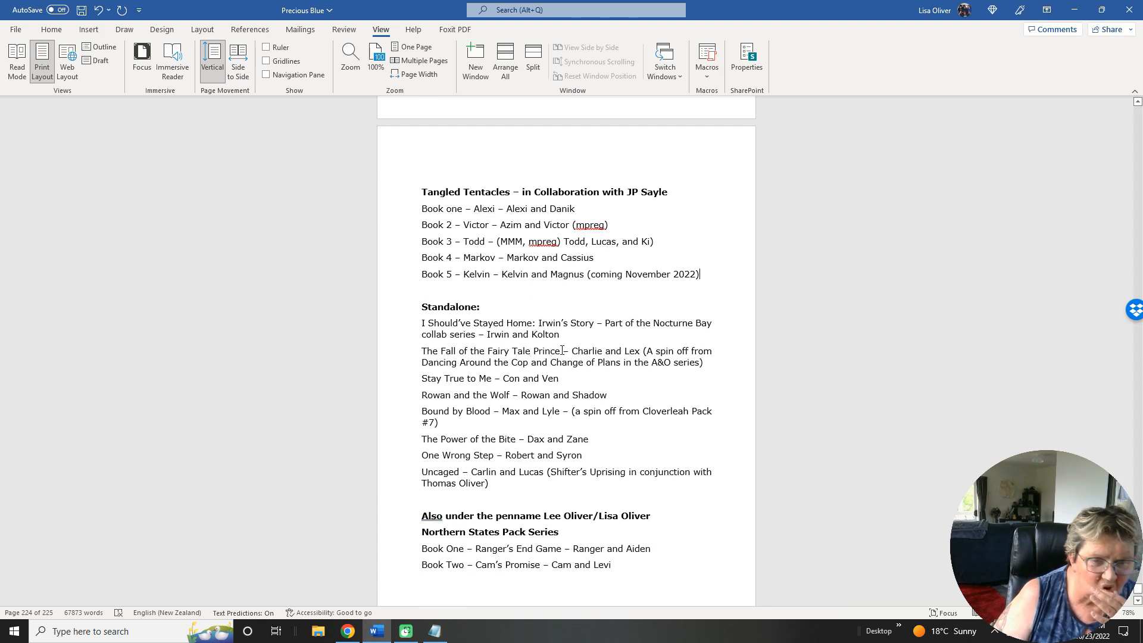
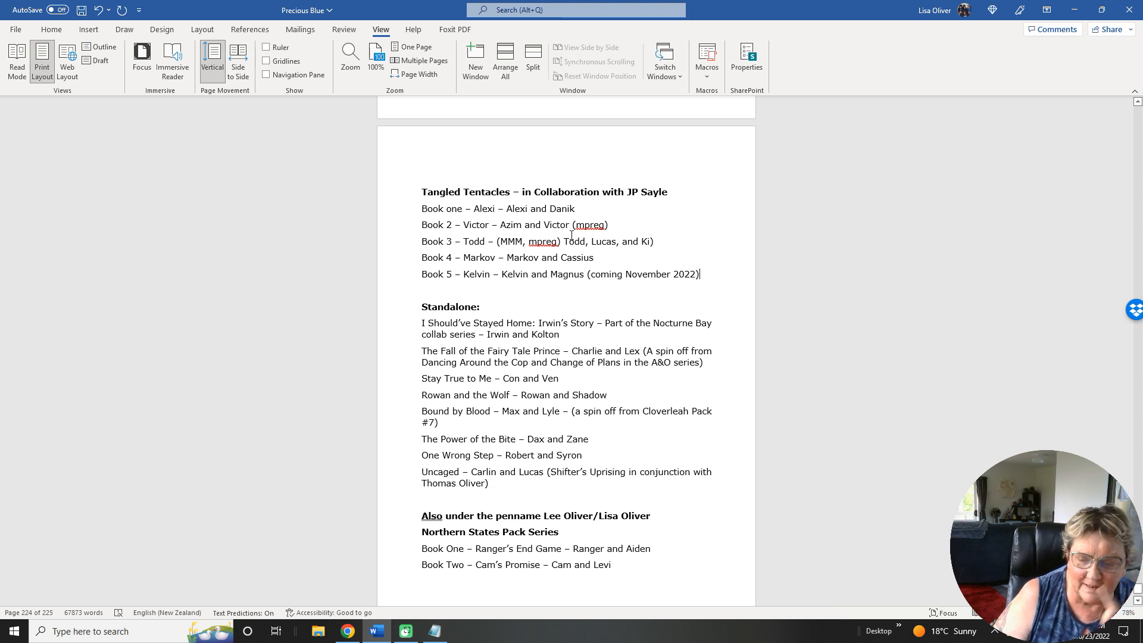
Review the back-matter book lists, from the Standalone and Northern States Pack entries back up to the Cloverleah Pack list.
scroll(571, 236, down, 4)
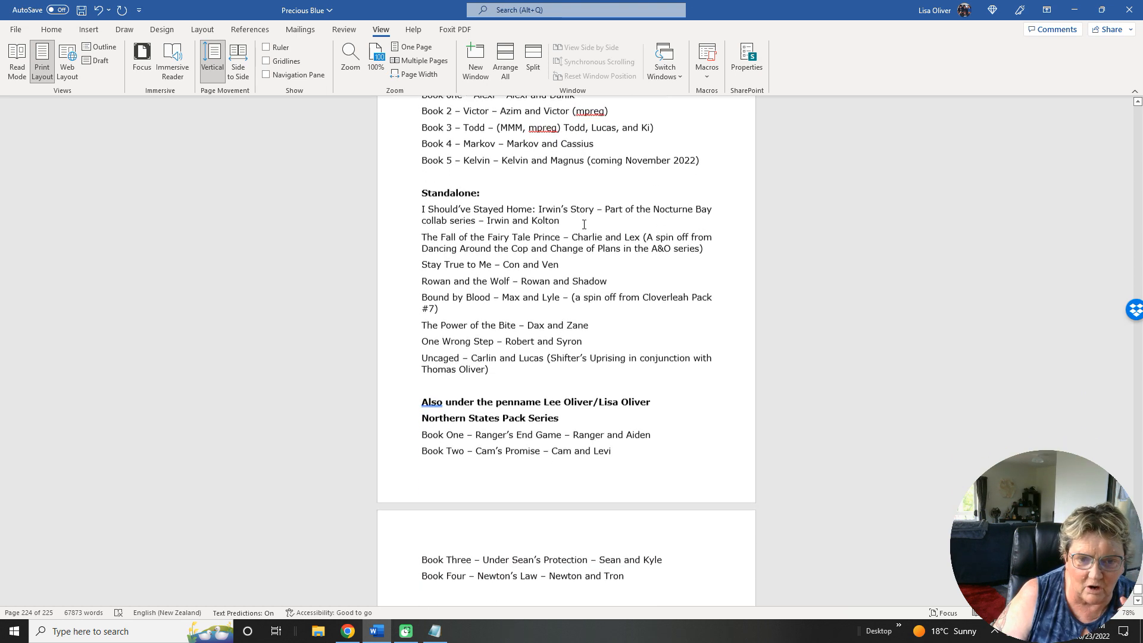
scroll(584, 224, down, 4)
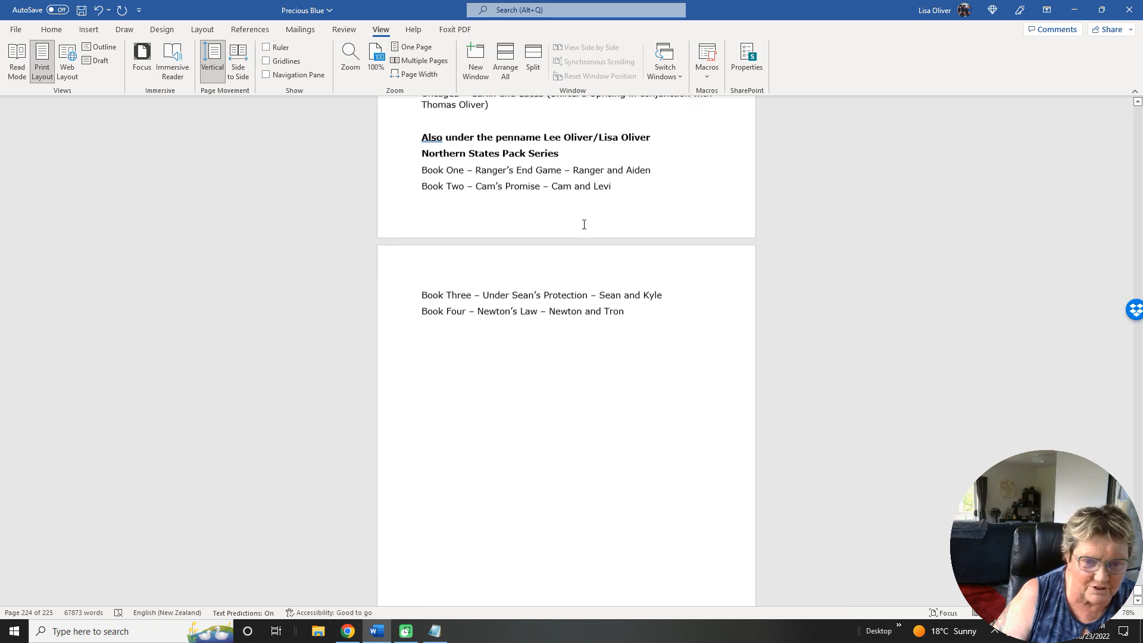
scroll(584, 224, up, 12)
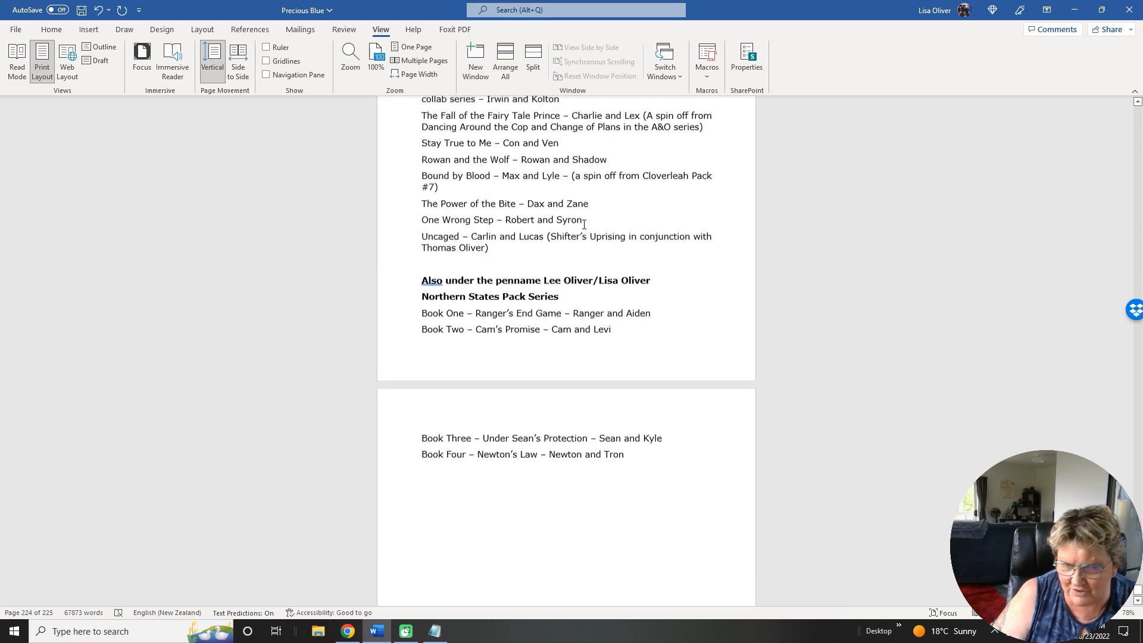
scroll(584, 224, up, 8)
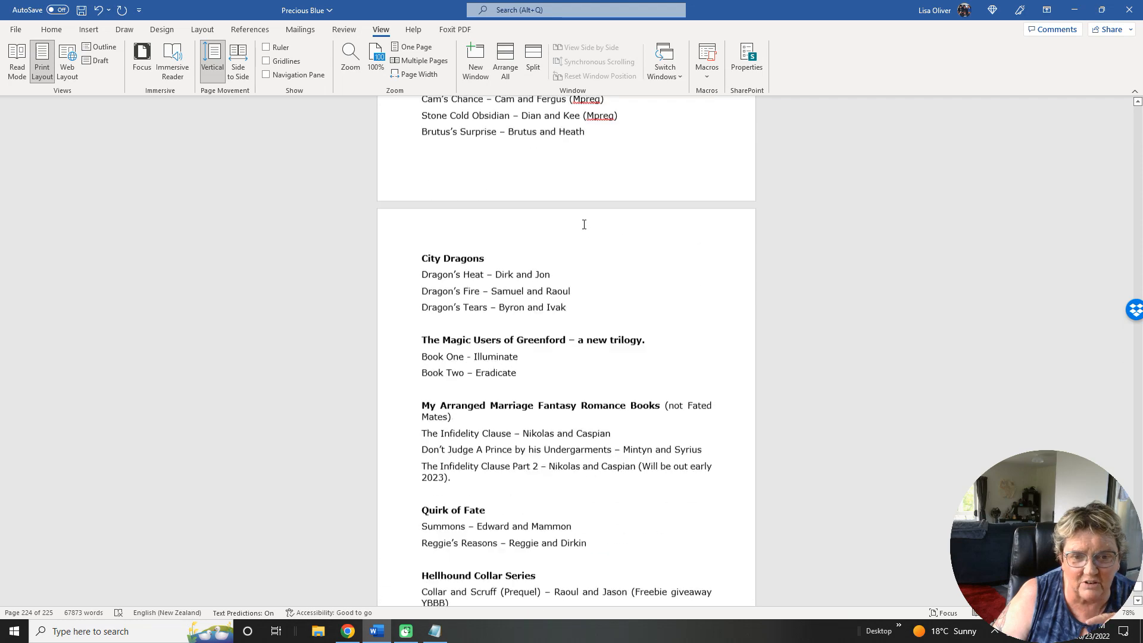
scroll(584, 224, up, 9)
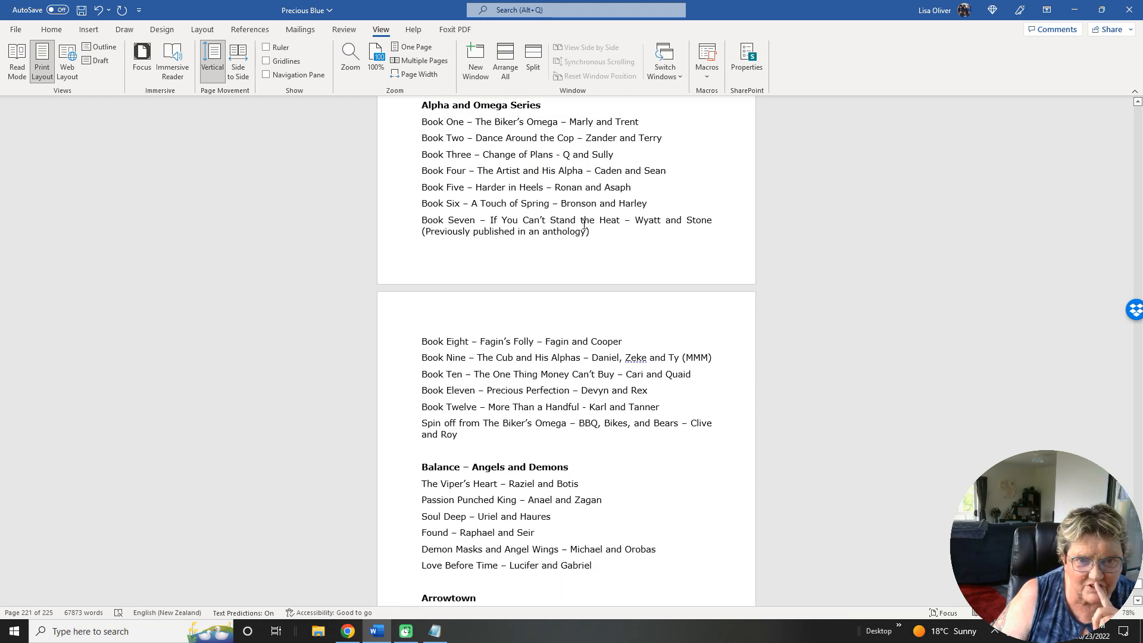
scroll(584, 224, up, 4)
scroll(584, 224, up, 2)
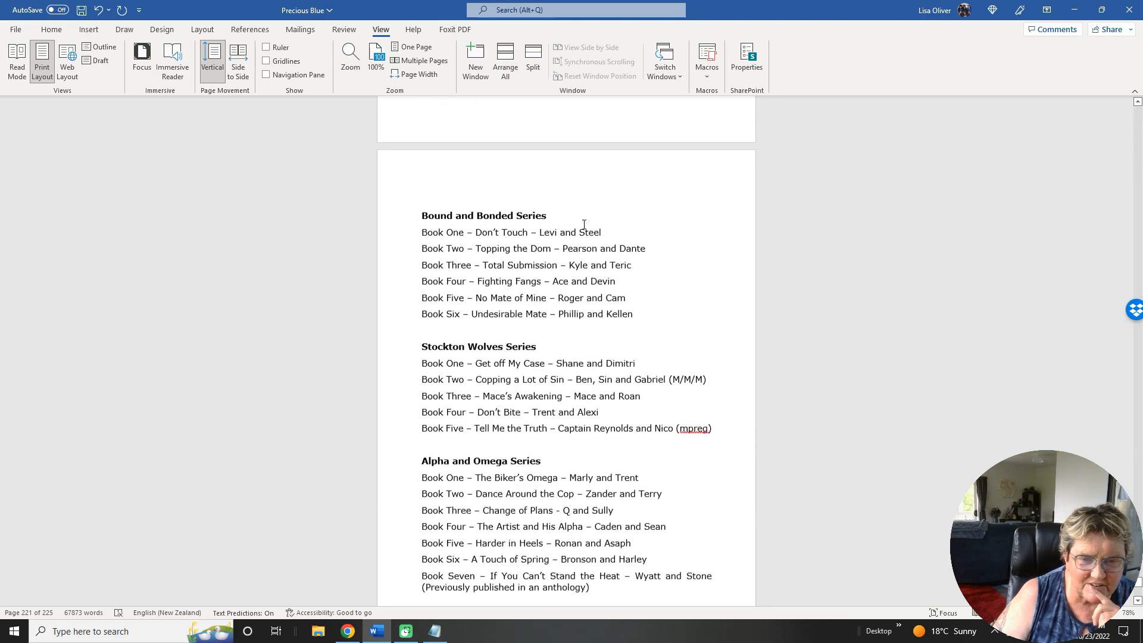
scroll(583, 225, up, 10)
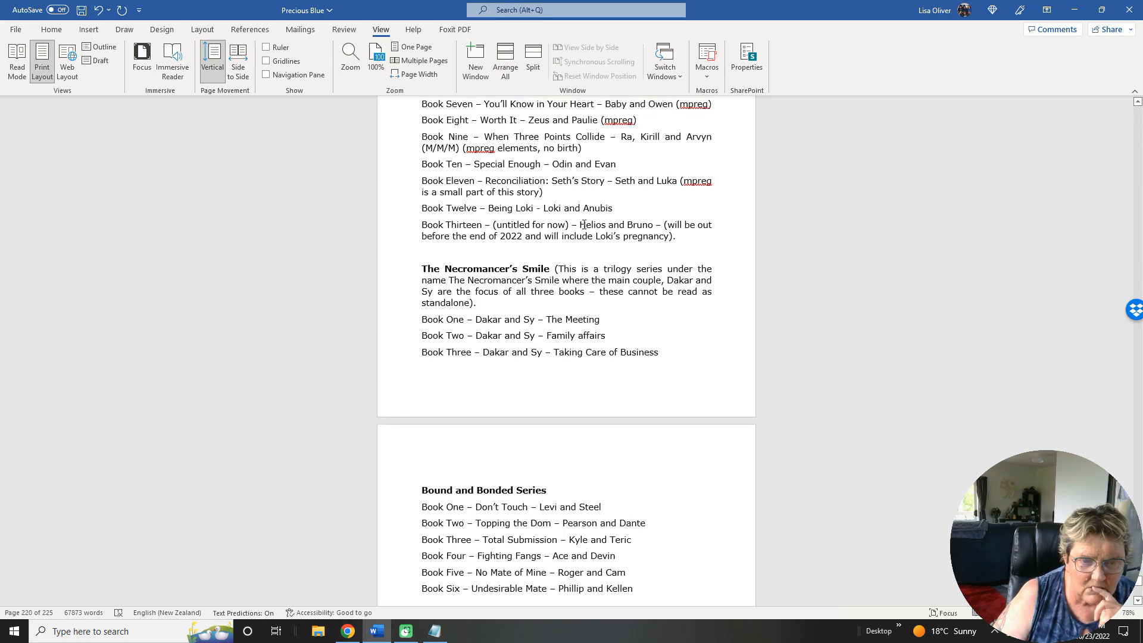
scroll(584, 225, up, 8)
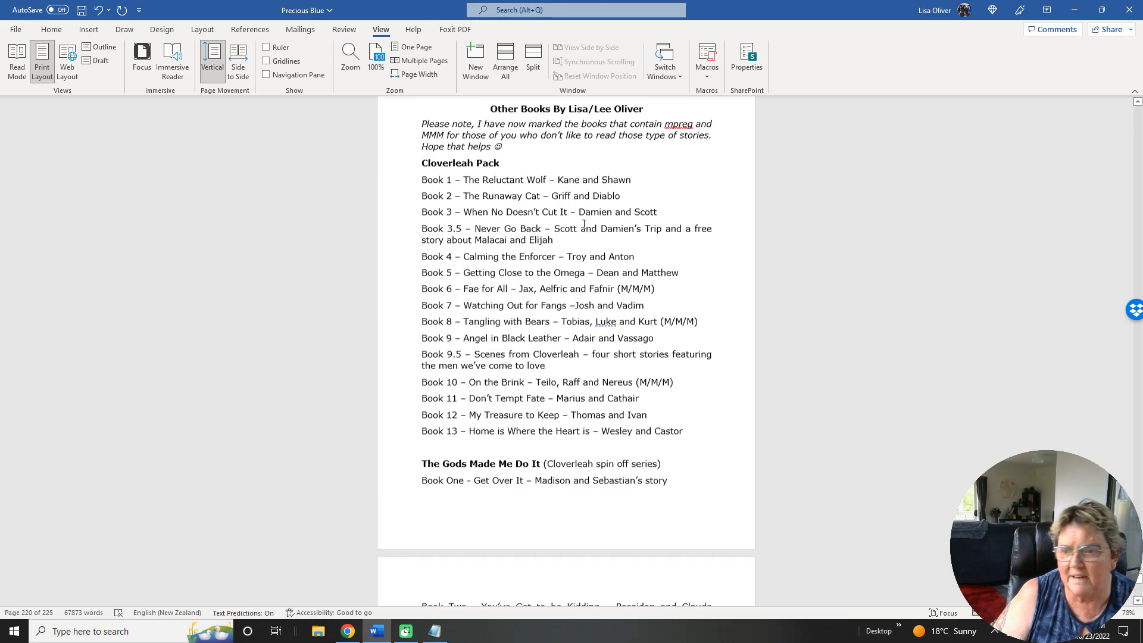
scroll(578, 215, up, 16)
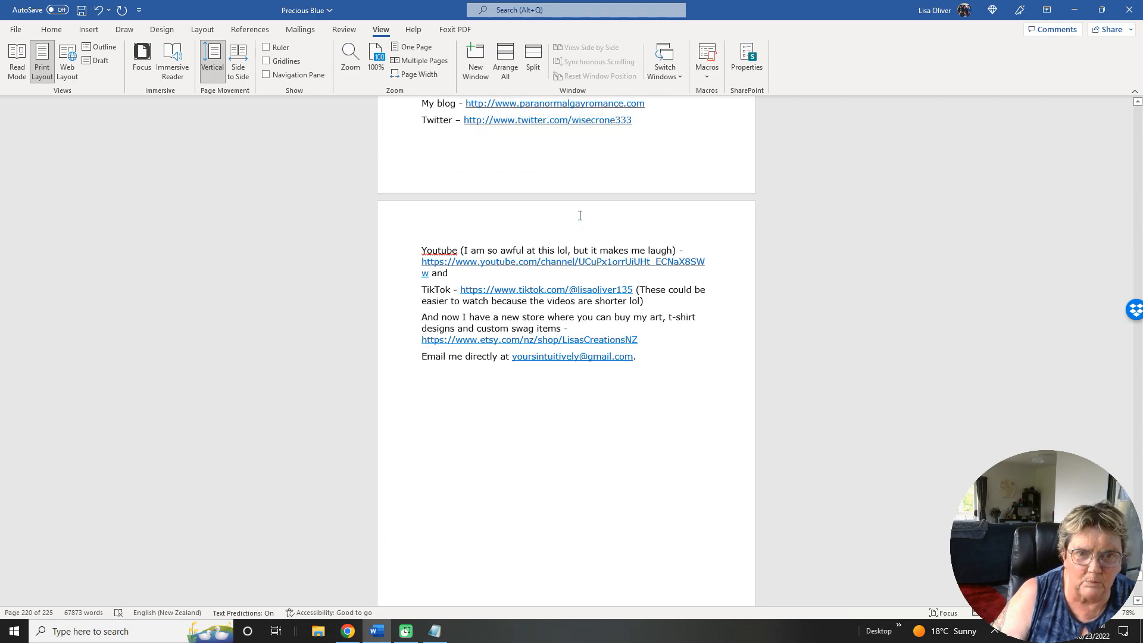
Look back through the end of the story, from the About the Author page and Epilogue to the pages before Chapter Thirty-Two.
scroll(580, 216, up, 18)
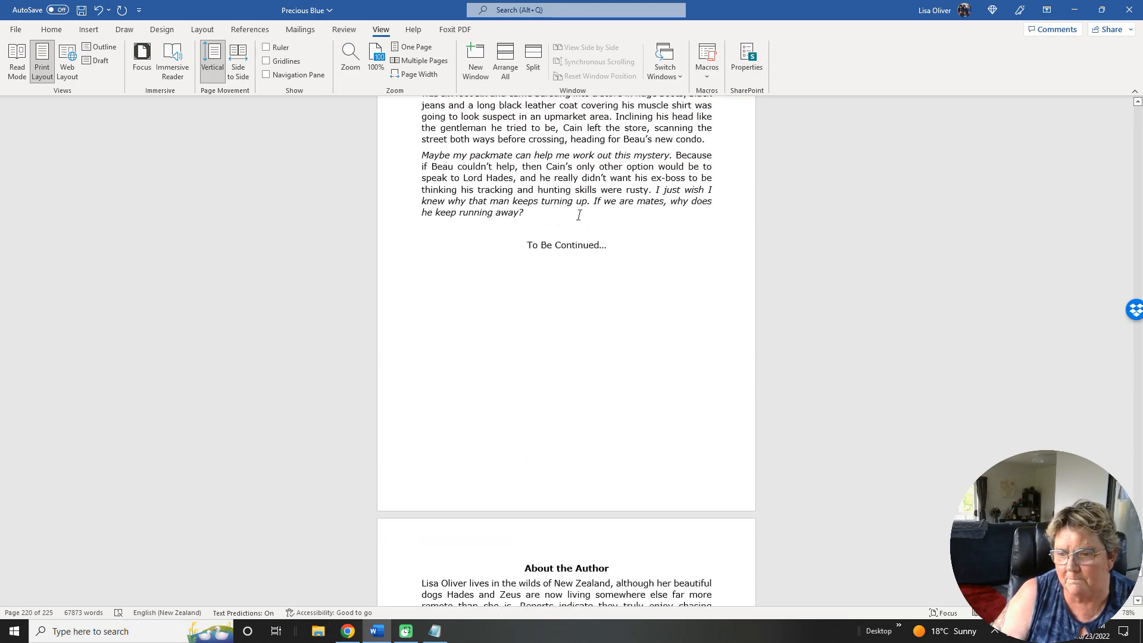
scroll(580, 215, up, 16)
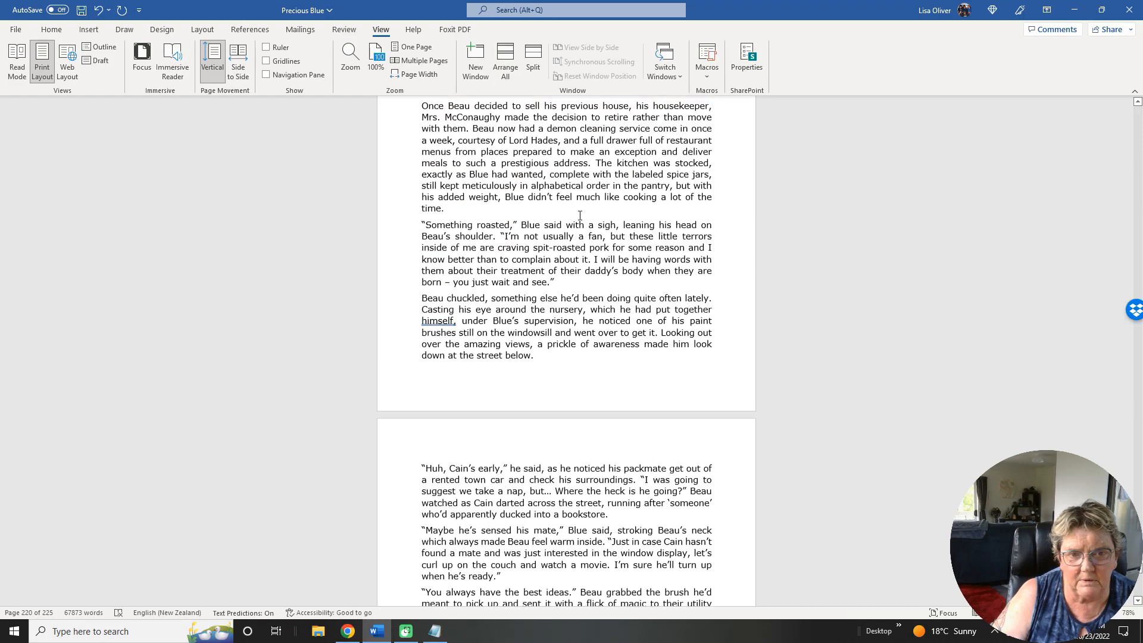
scroll(579, 216, up, 16)
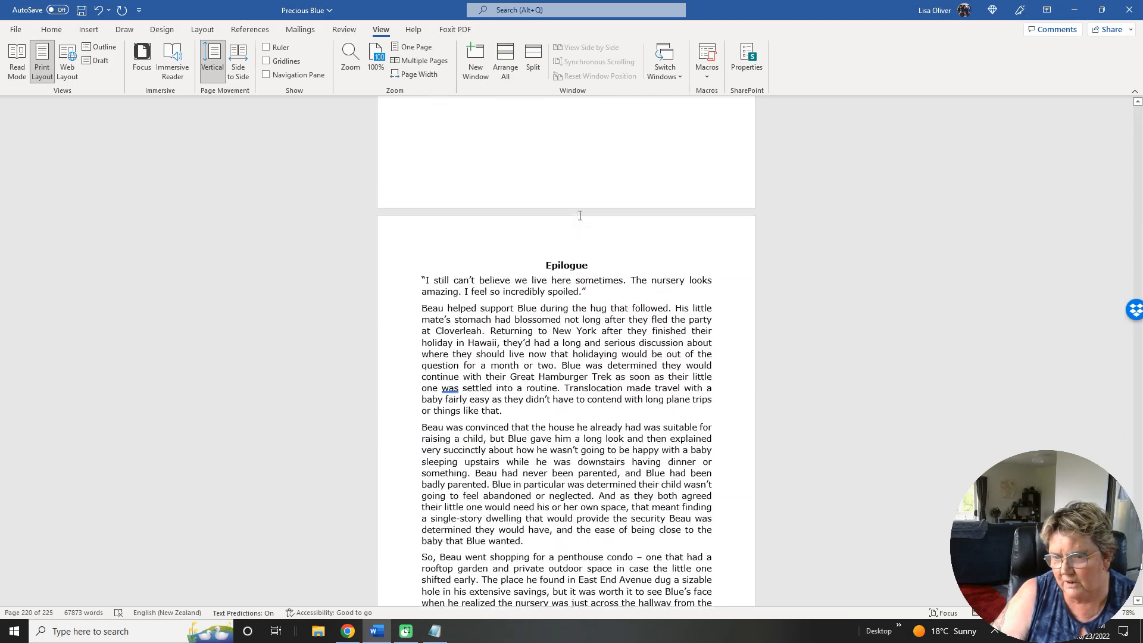
scroll(579, 216, up, 16)
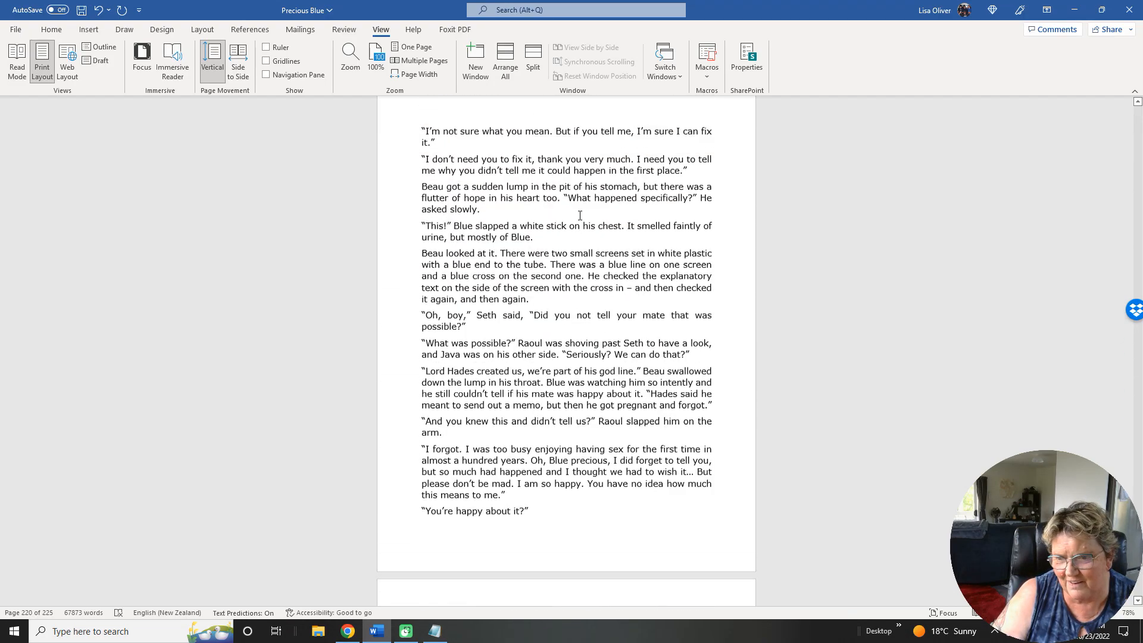
scroll(579, 216, up, 16)
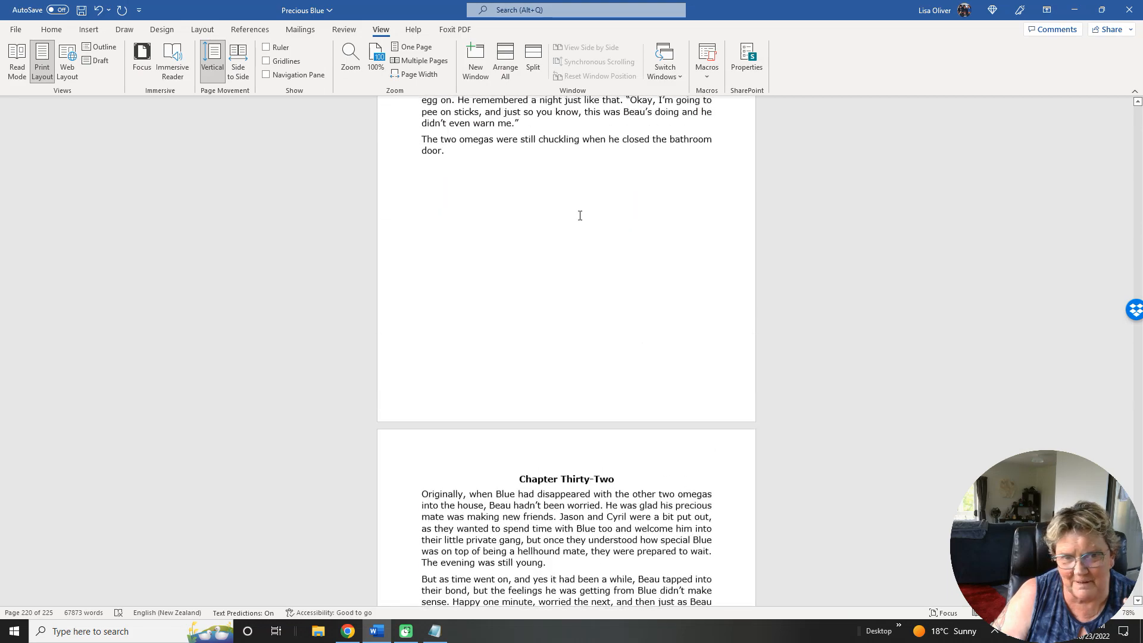
scroll(580, 215, up, 16)
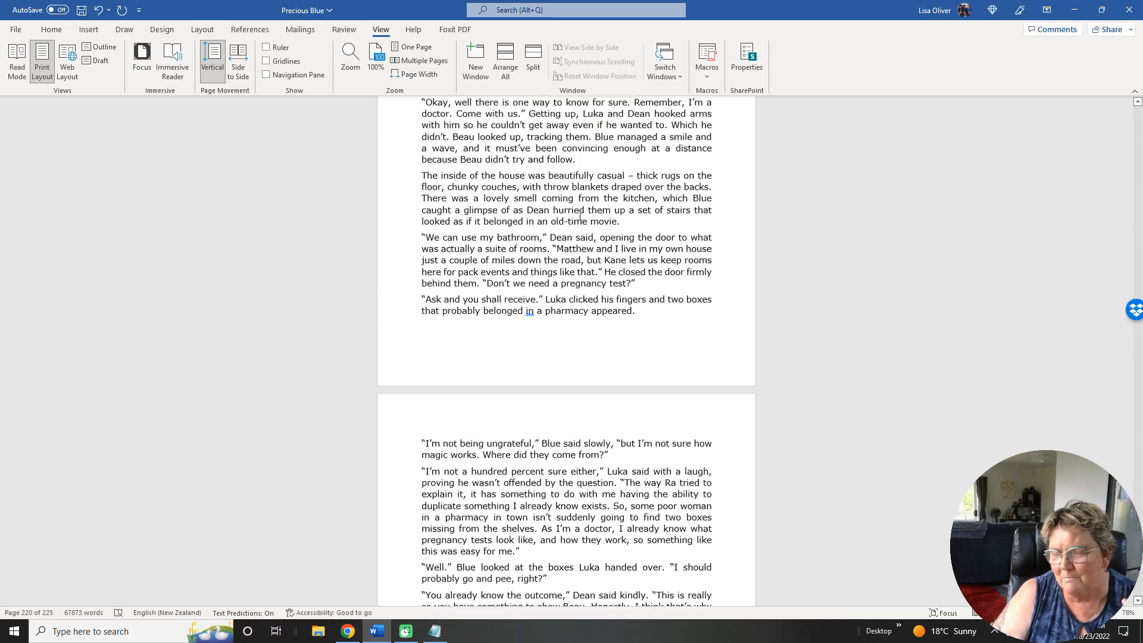
scroll(579, 215, up, 15)
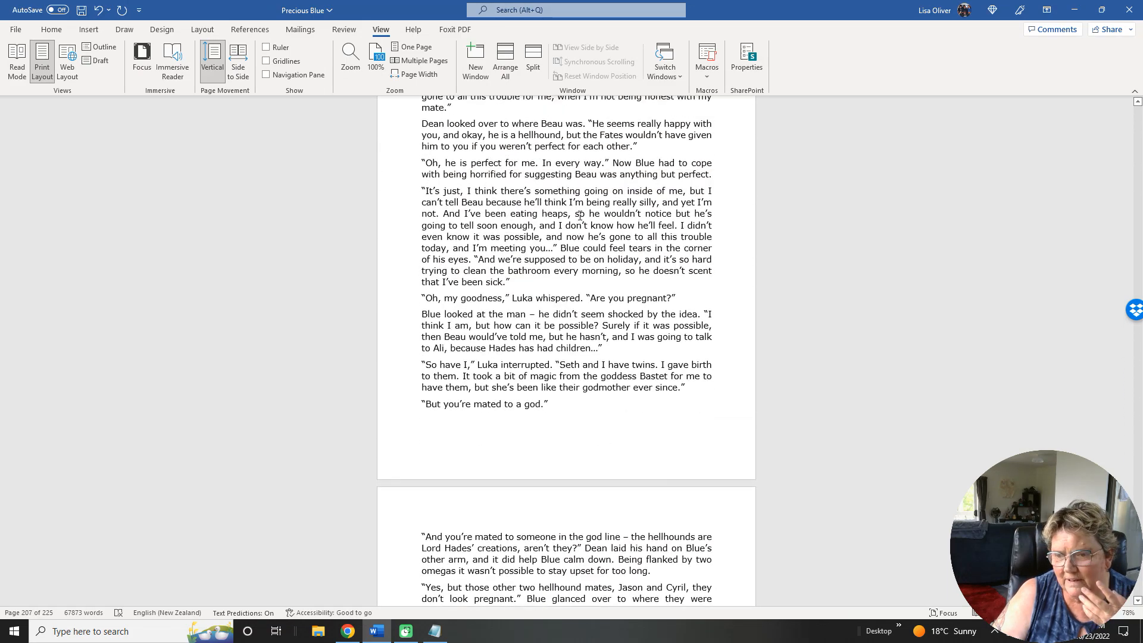
scroll(580, 216, up, 10)
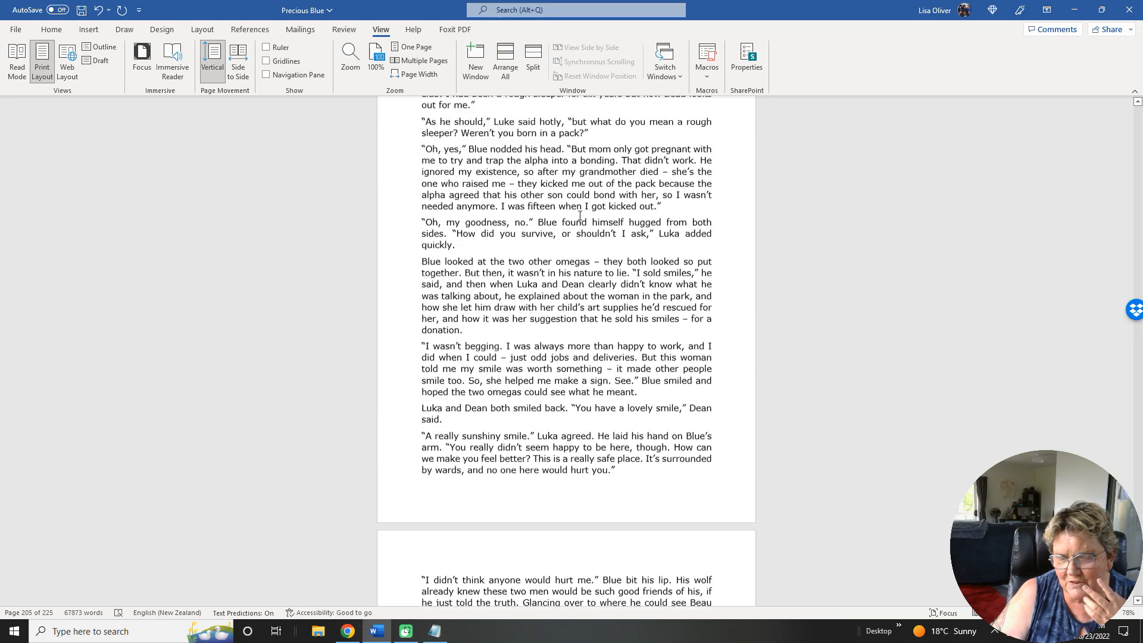
scroll(580, 216, up, 13)
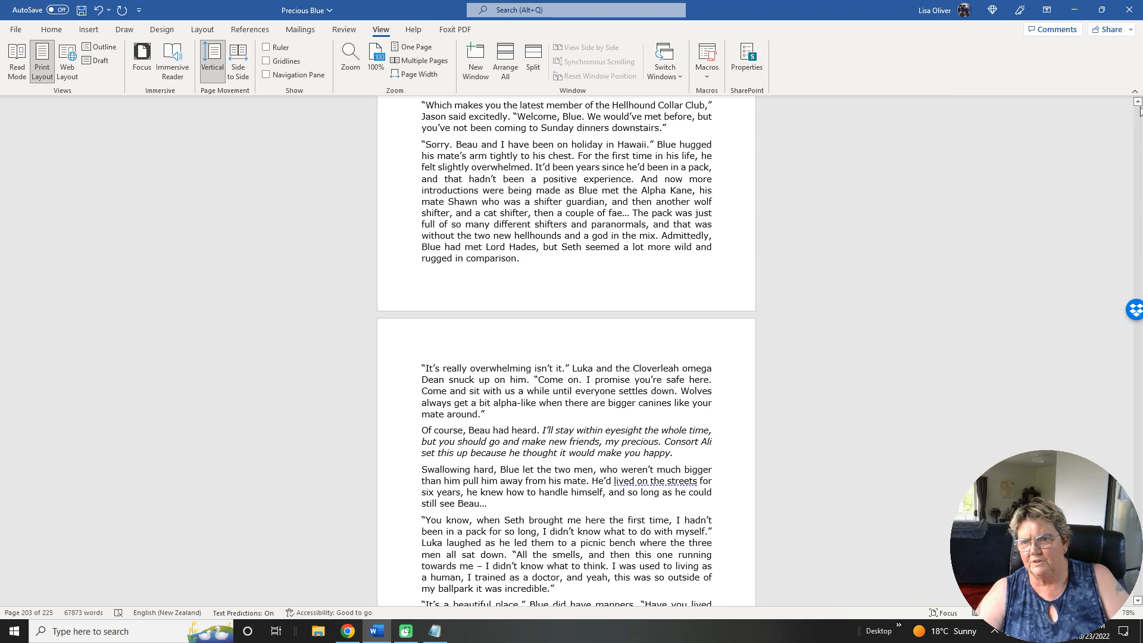
Return to the front matter and insert a blank line and a page break below the Table of Contents heading.
drag(1137, 103, 1136, 102)
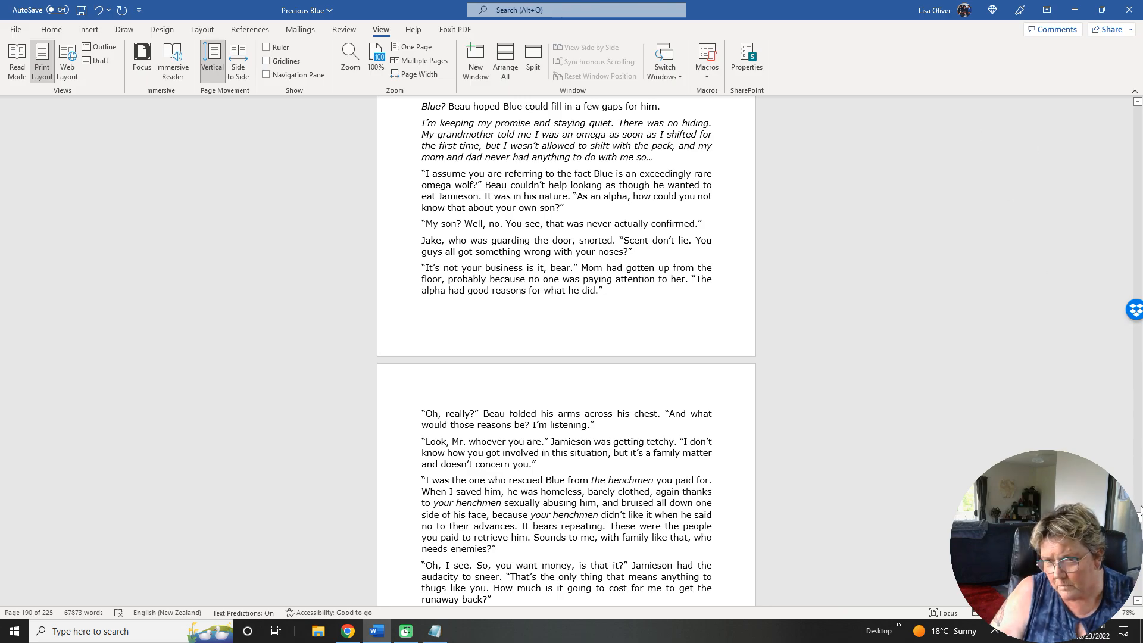
drag(1138, 518, 1138, 107)
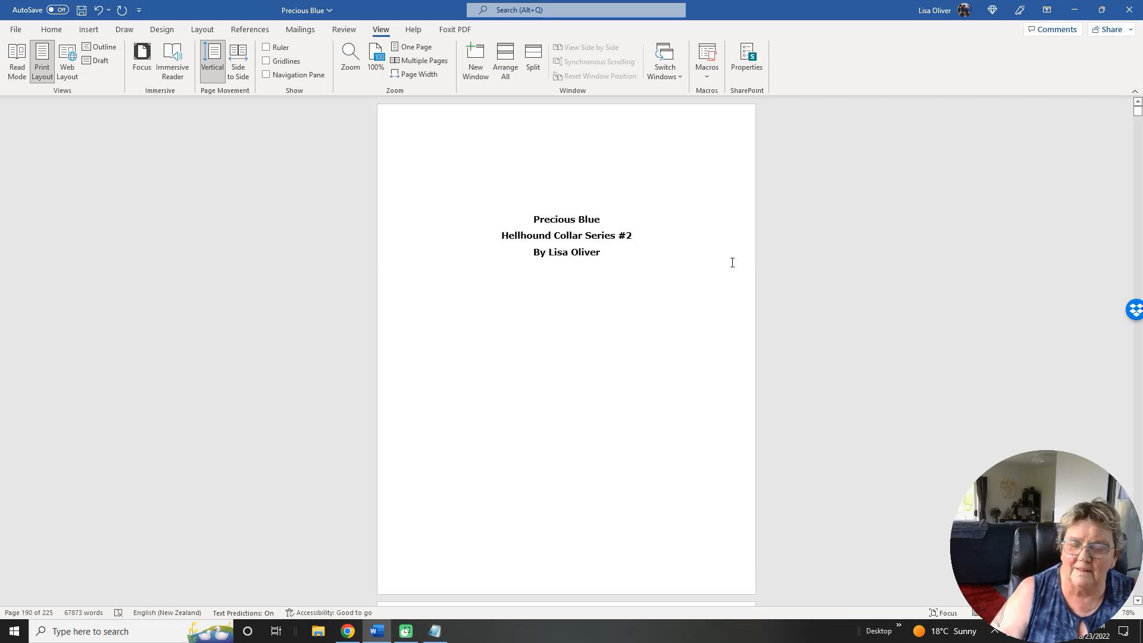
scroll(708, 263, down, 7)
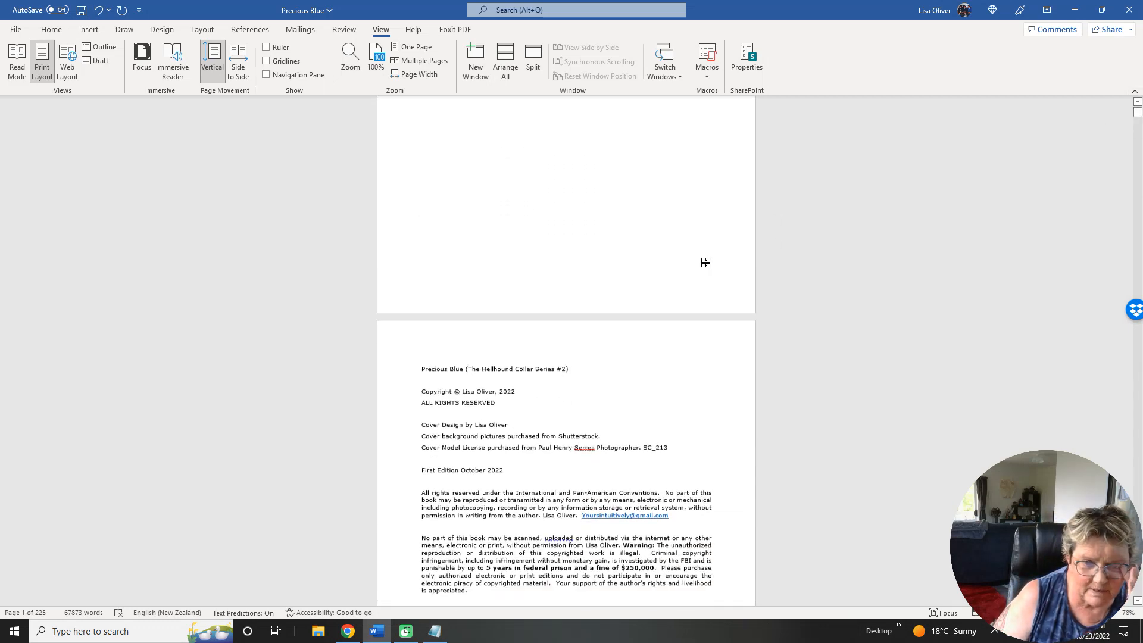
scroll(706, 263, down, 3)
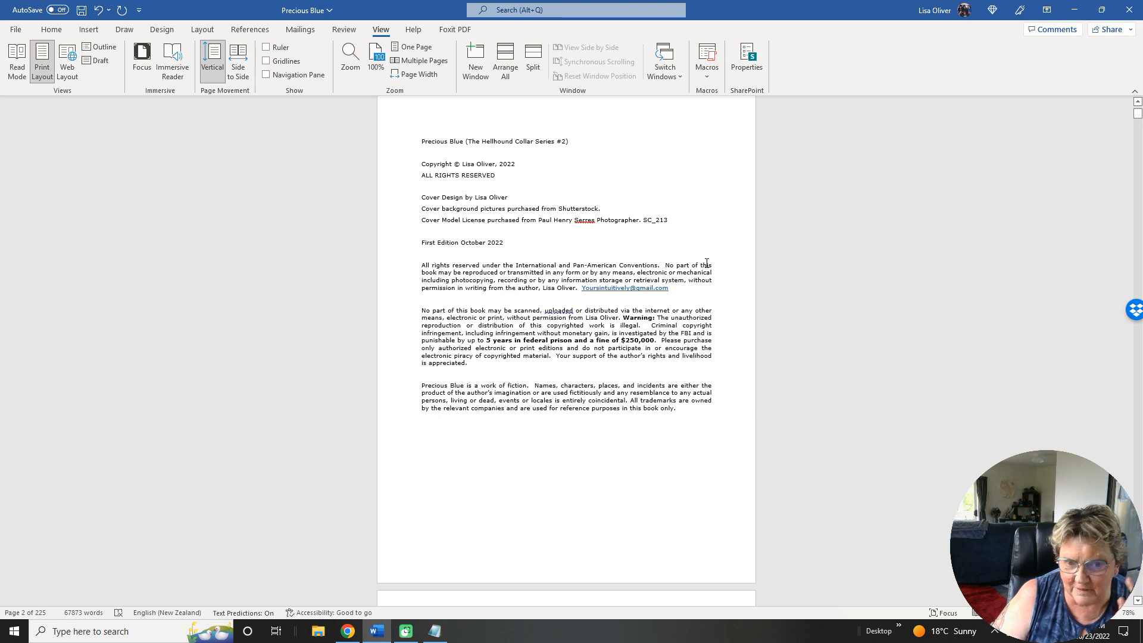
scroll(707, 263, down, 10)
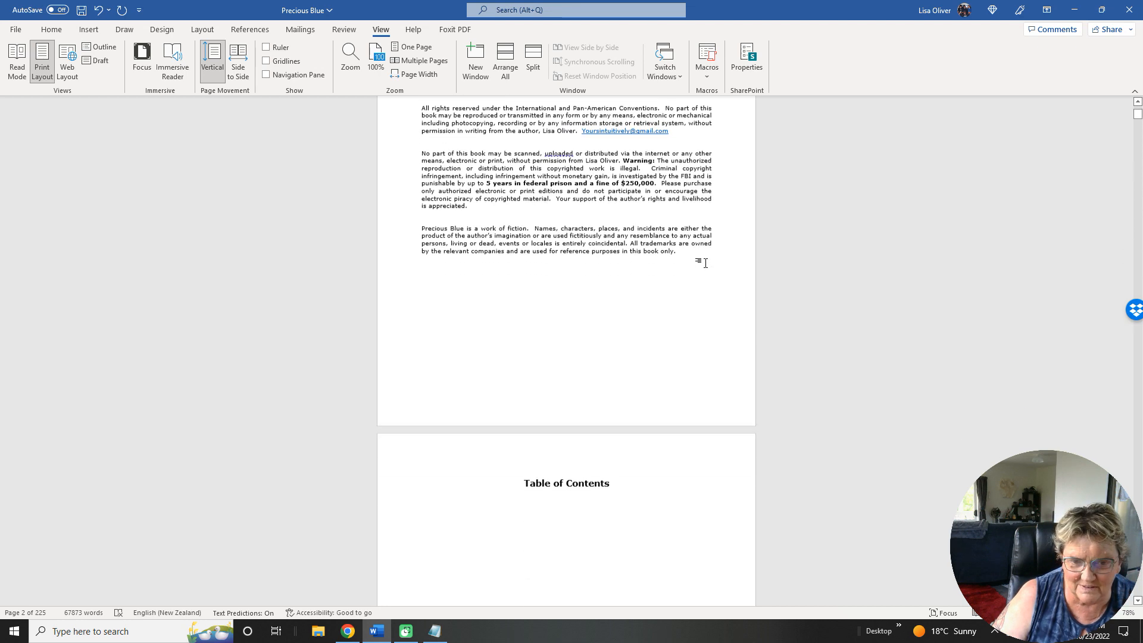
scroll(705, 262, down, 10)
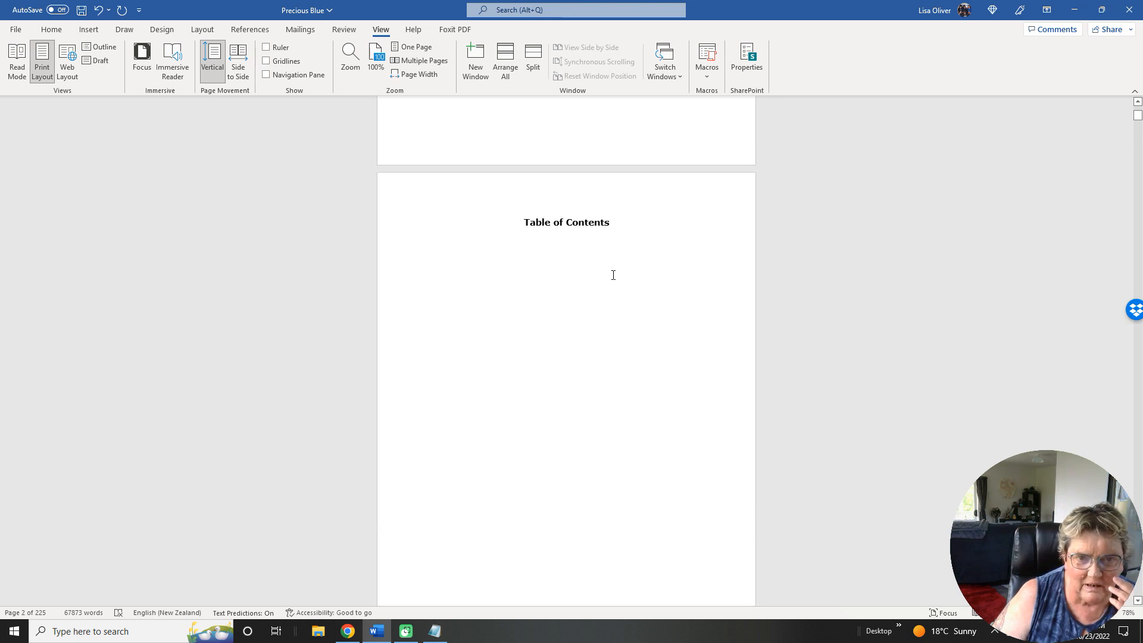
scroll(616, 237, up, 3)
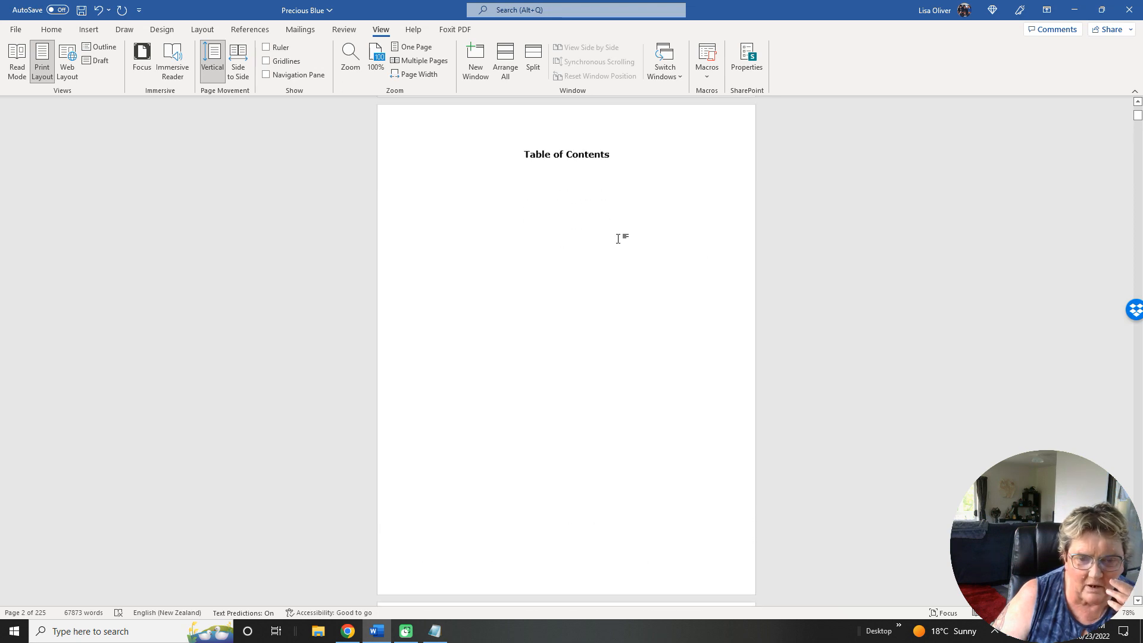
click(563, 178)
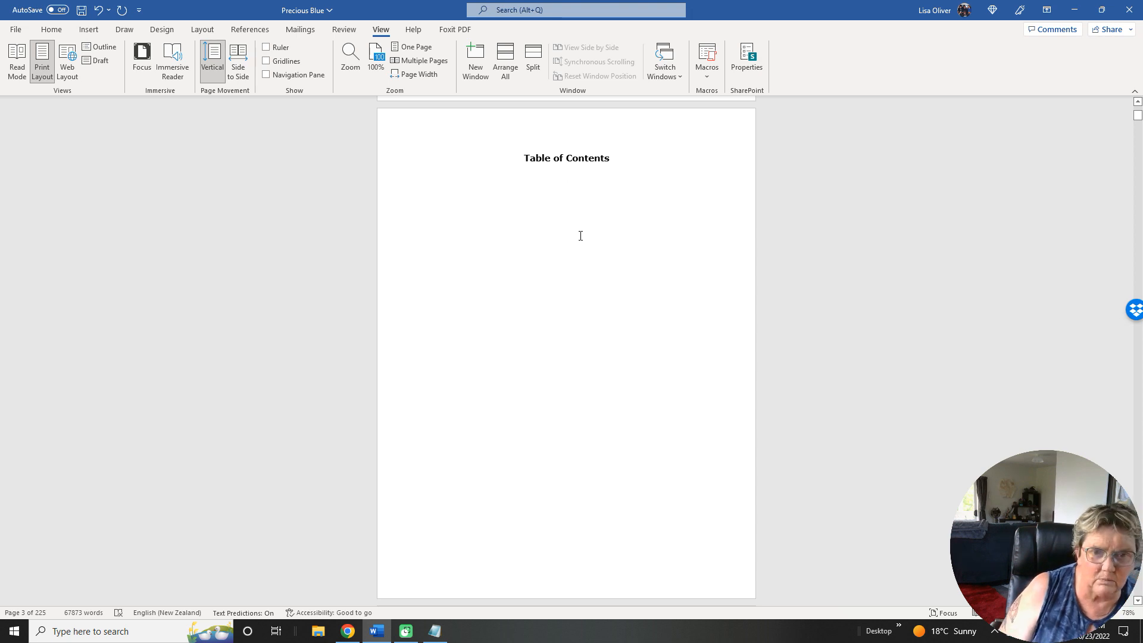
key(Return)
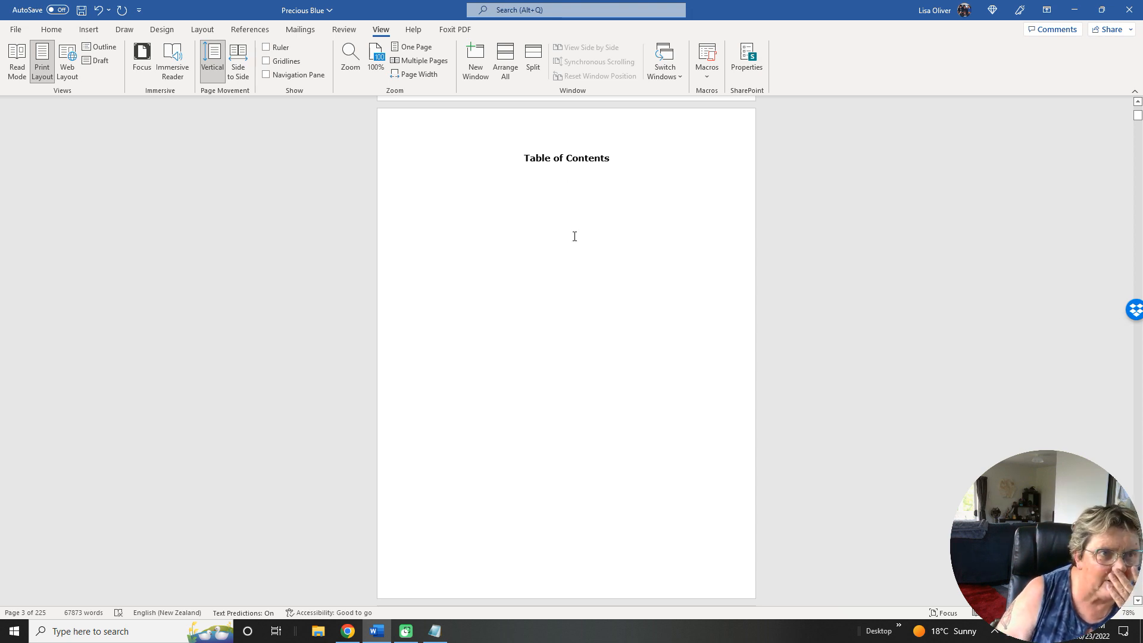
click(89, 30)
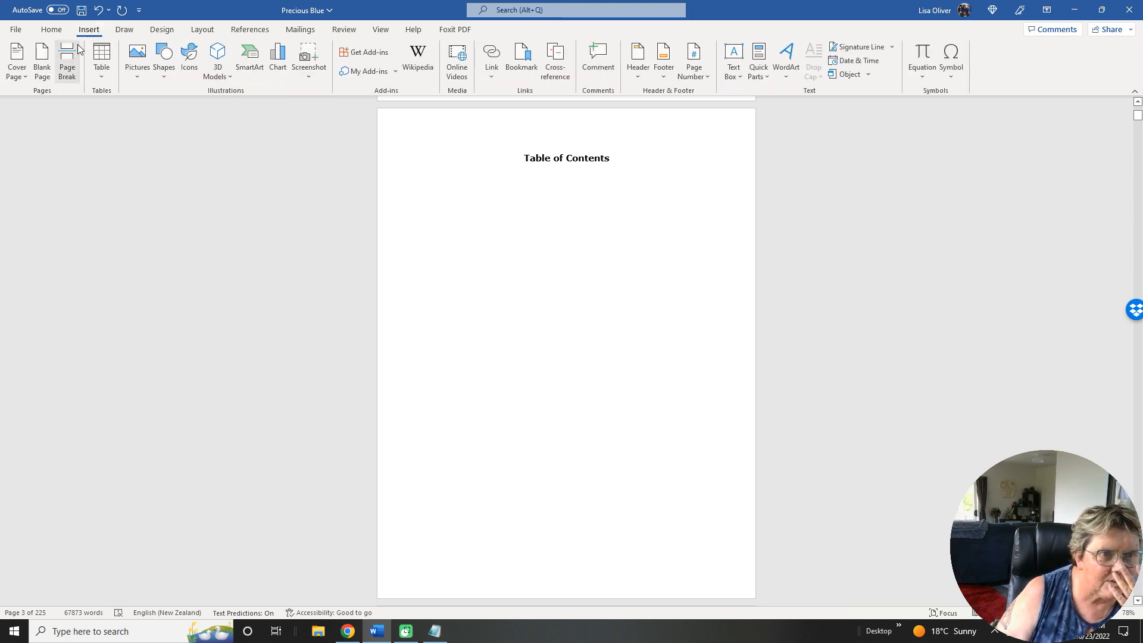
click(67, 65)
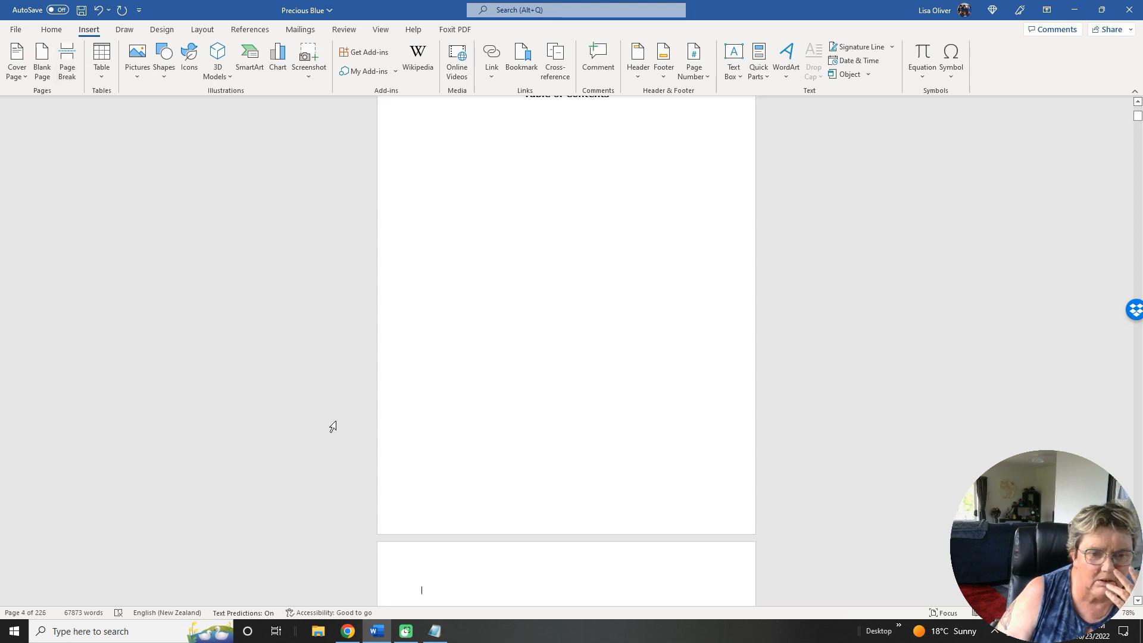
Format the empty line on the new page after the Table of Contents as centred, bold, italic Verdana at size 14.
scroll(395, 365, down, 3)
scroll(402, 350, down, 3)
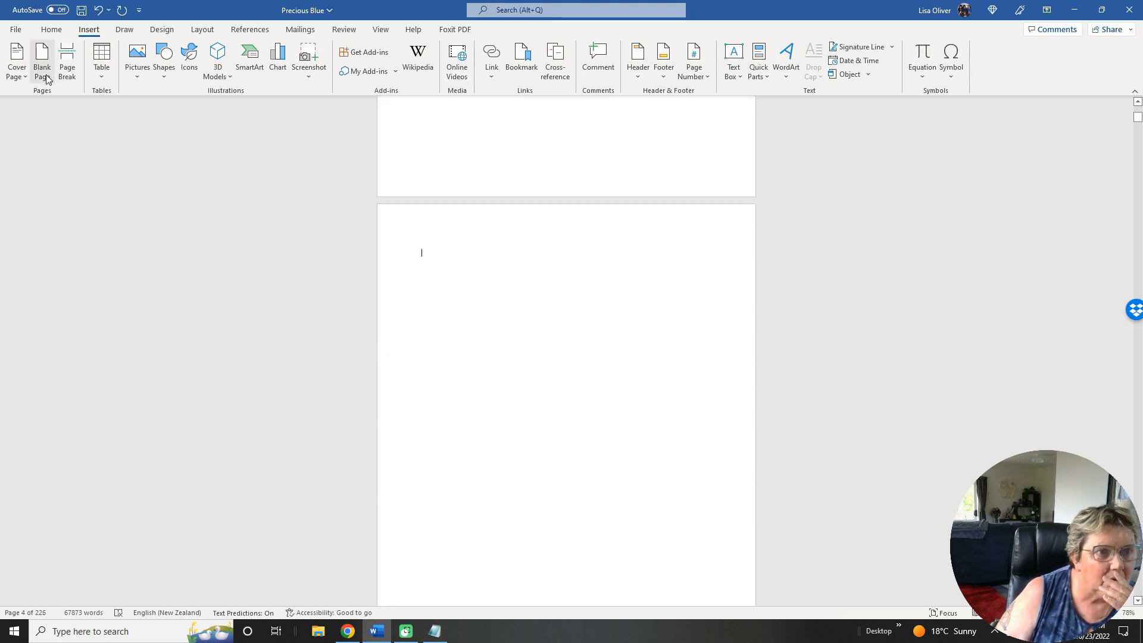
click(51, 30)
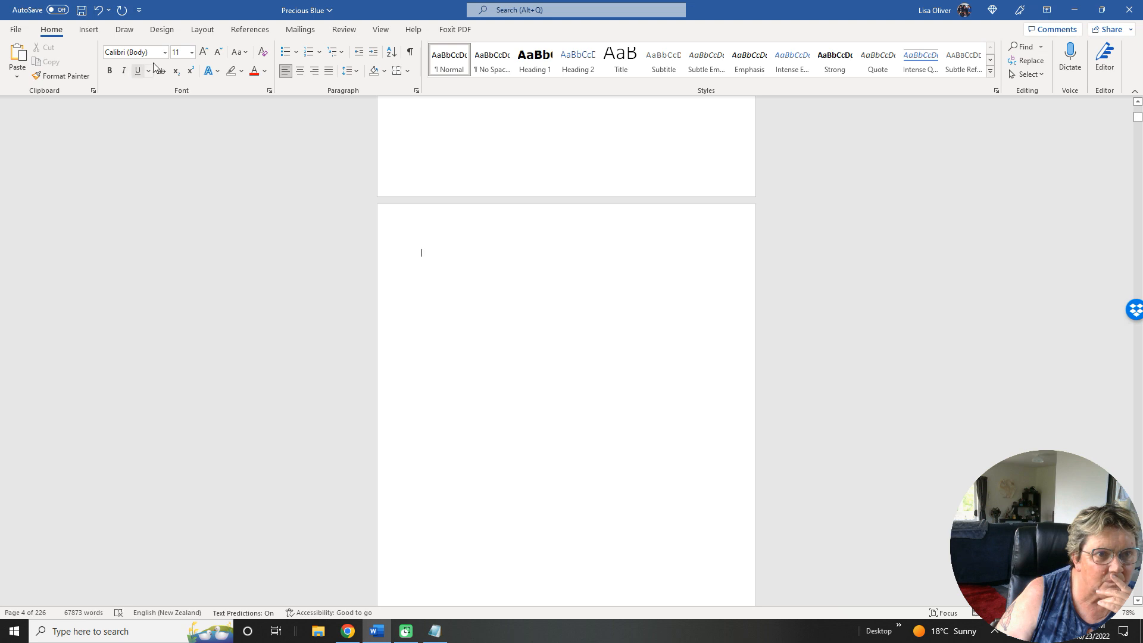
click(191, 53)
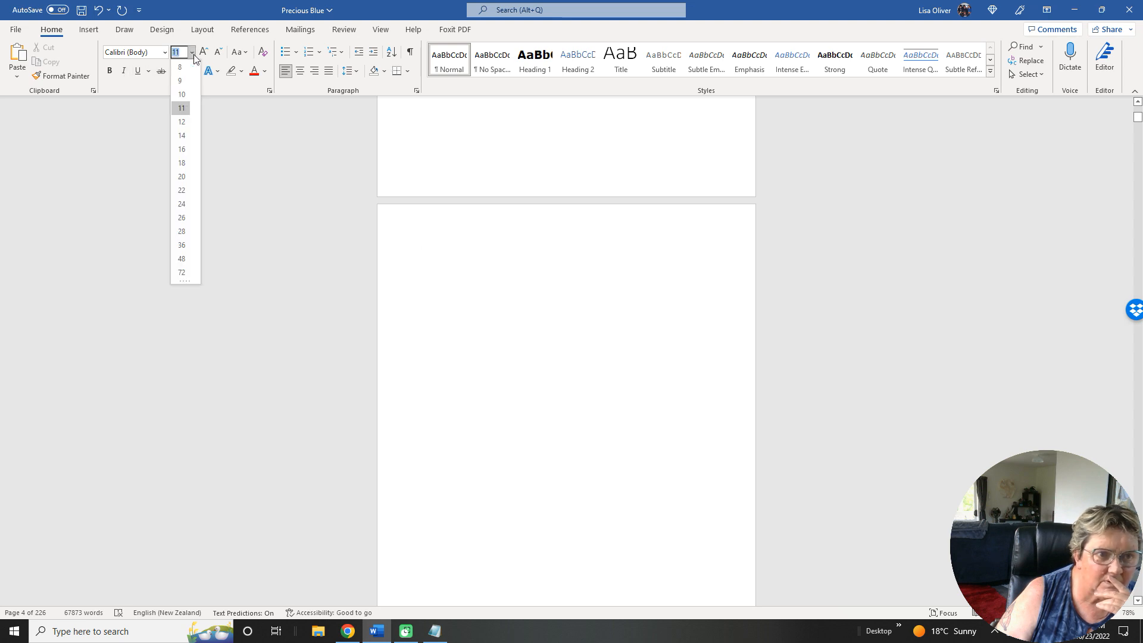
click(181, 135)
click(110, 71)
click(124, 72)
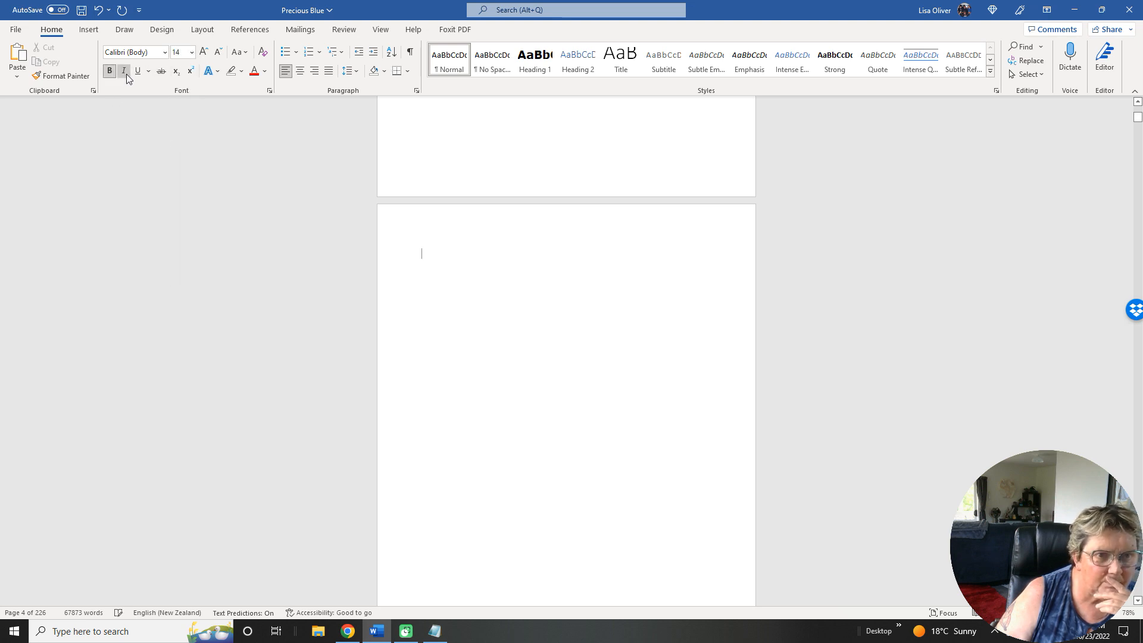
click(165, 52)
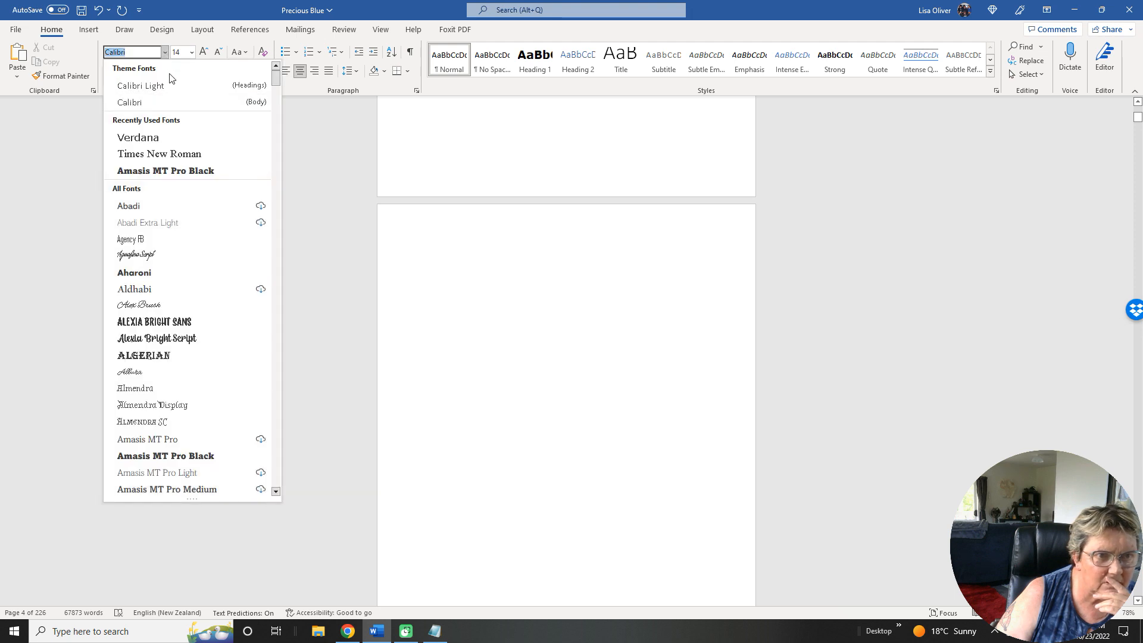
click(148, 138)
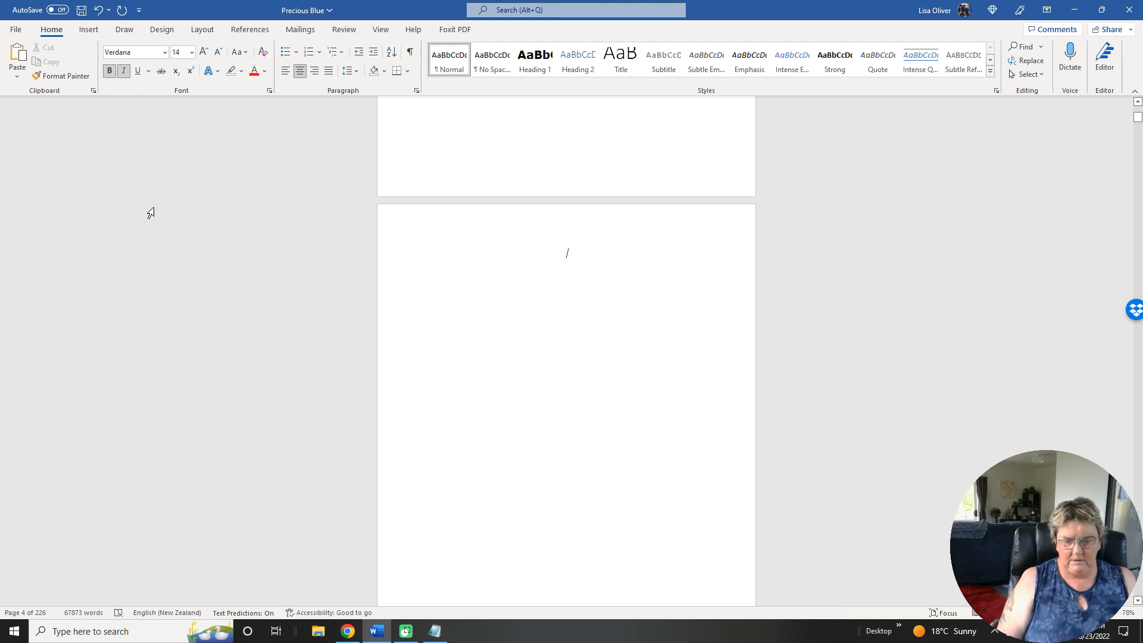
Add a Dedication heading further down the new page, and turn off bold and italic for the line below it.
key(Return)
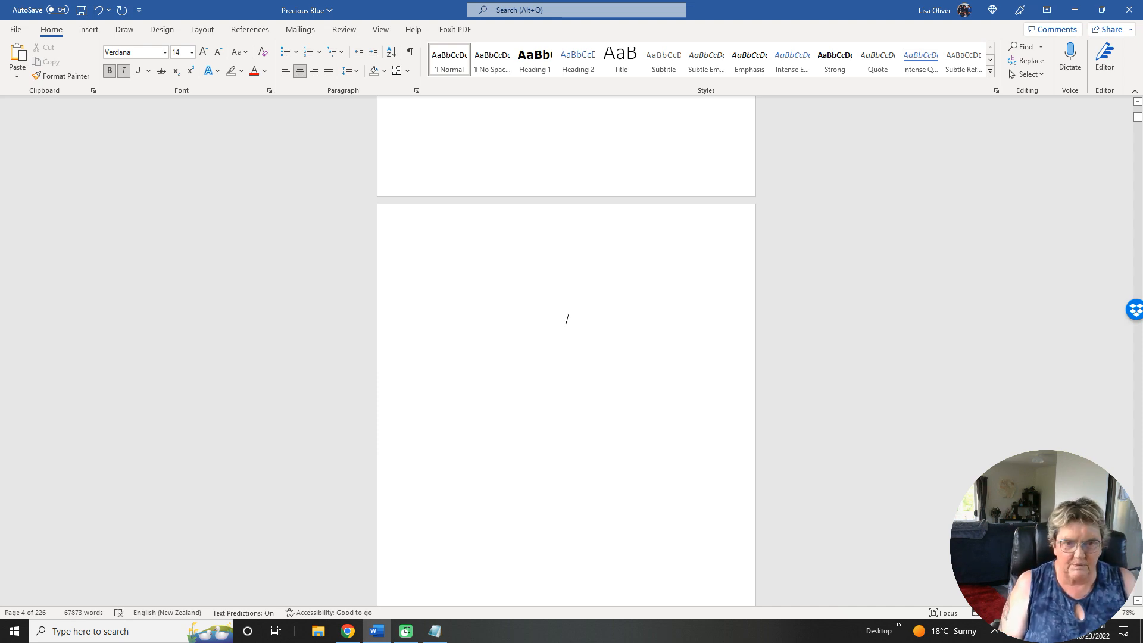
text(Ded)
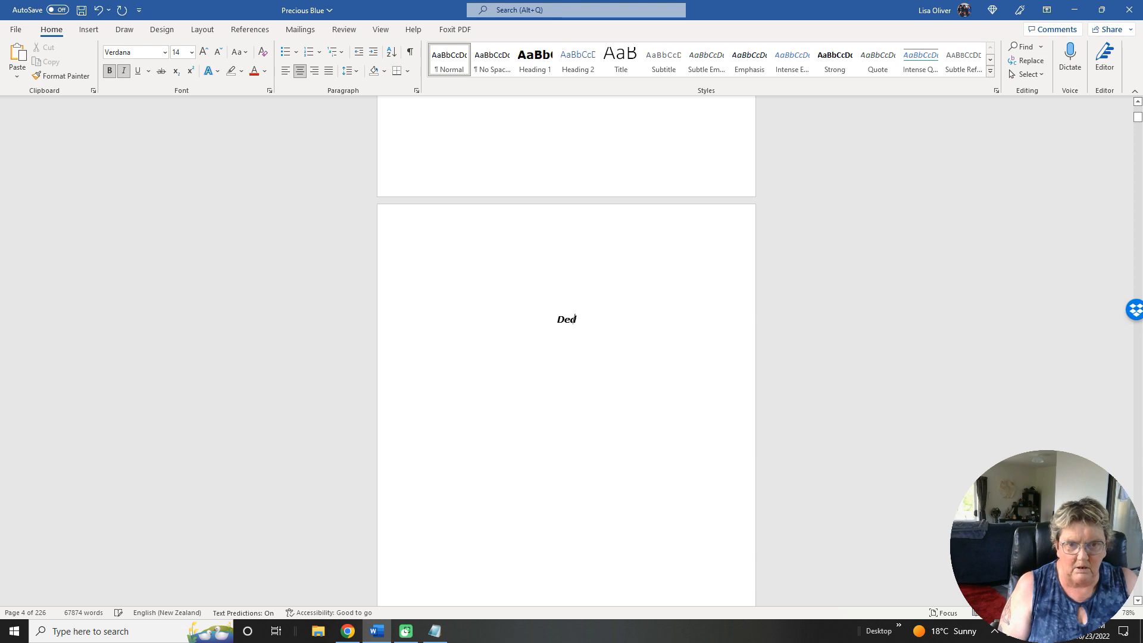
text(ication)
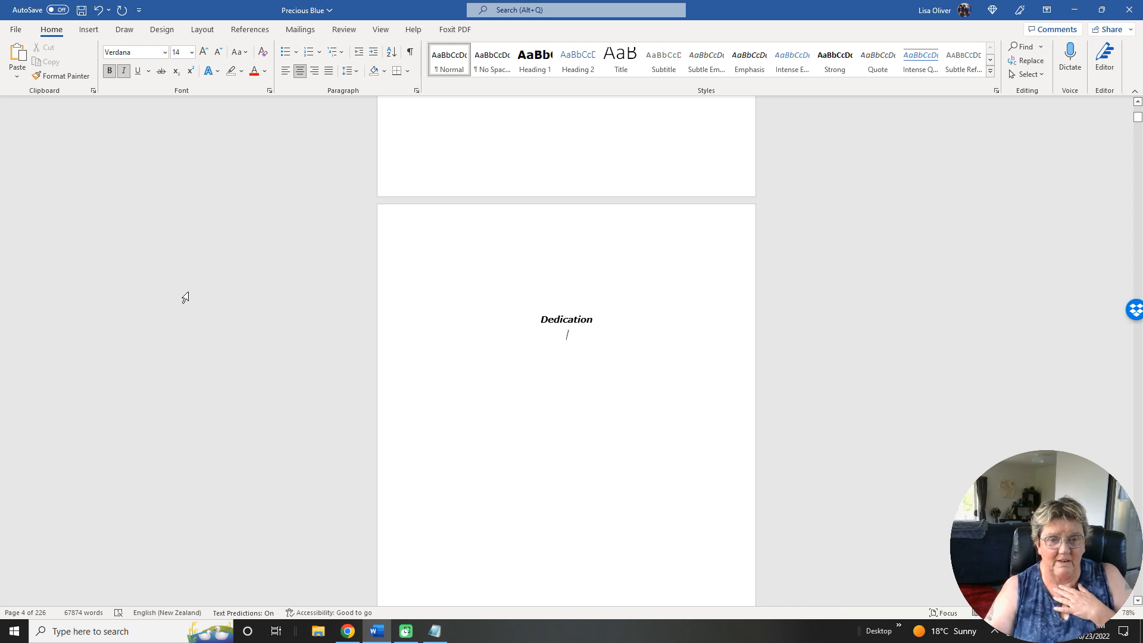
click(123, 71)
click(110, 72)
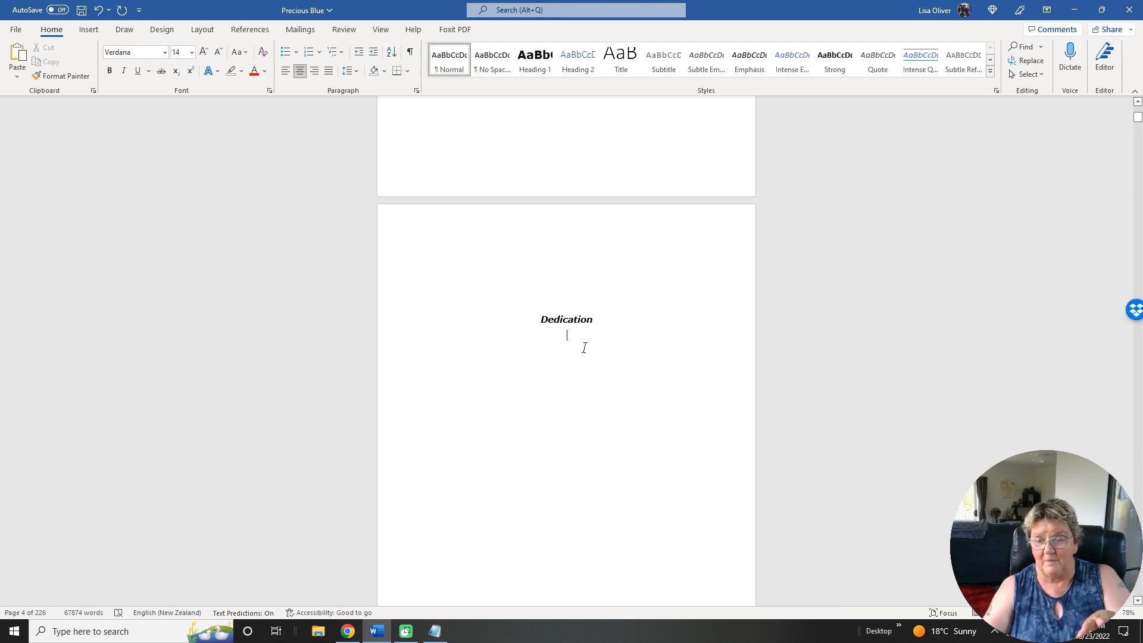
Insert a custom table of contents below the Table of Contents heading, without page numbers and showing 1 level.
scroll(655, 426, up, 15)
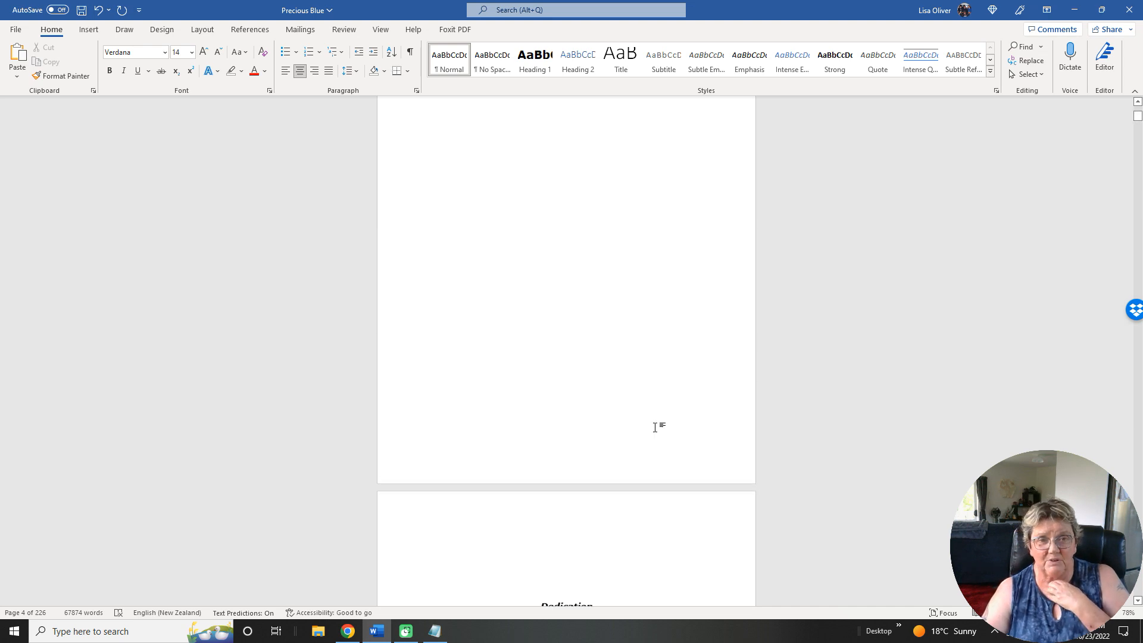
click(569, 296)
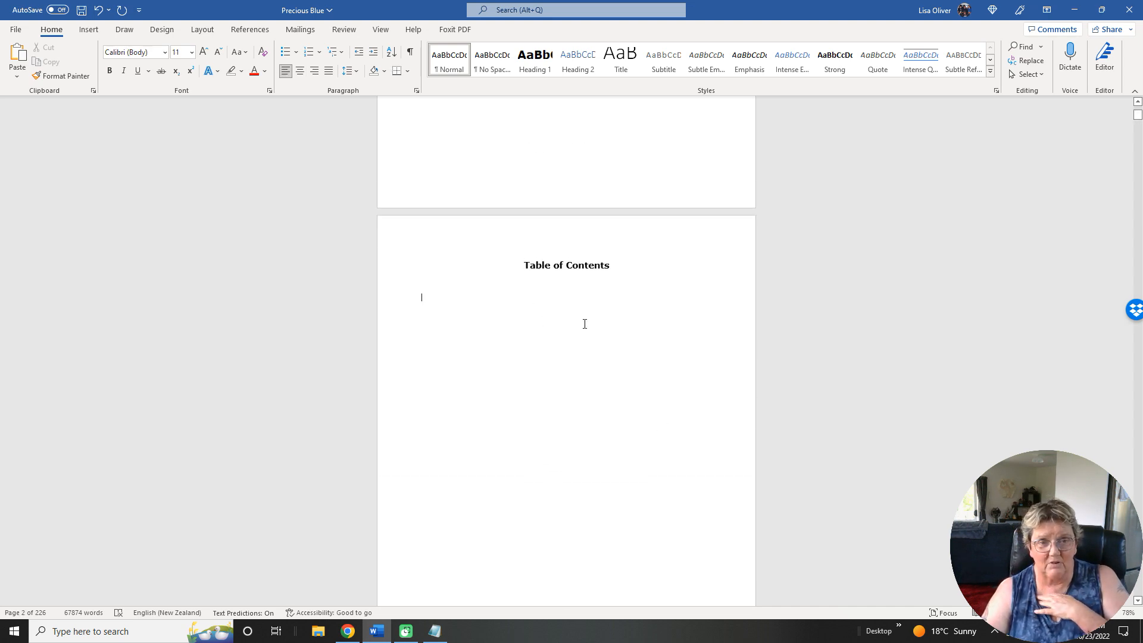
click(247, 29)
click(28, 79)
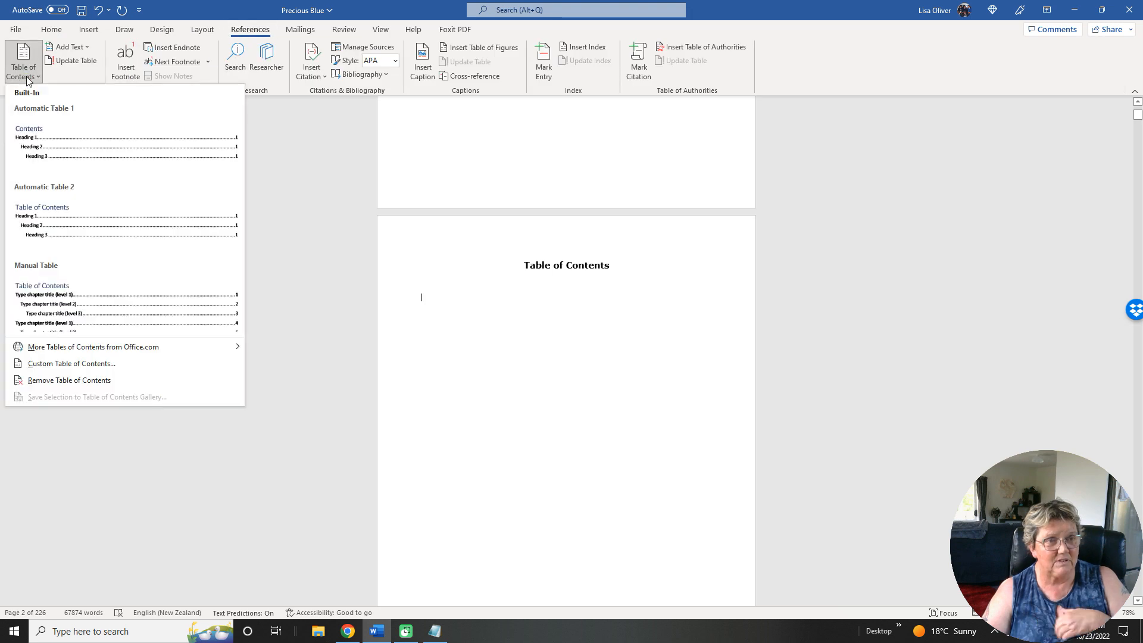
click(82, 367)
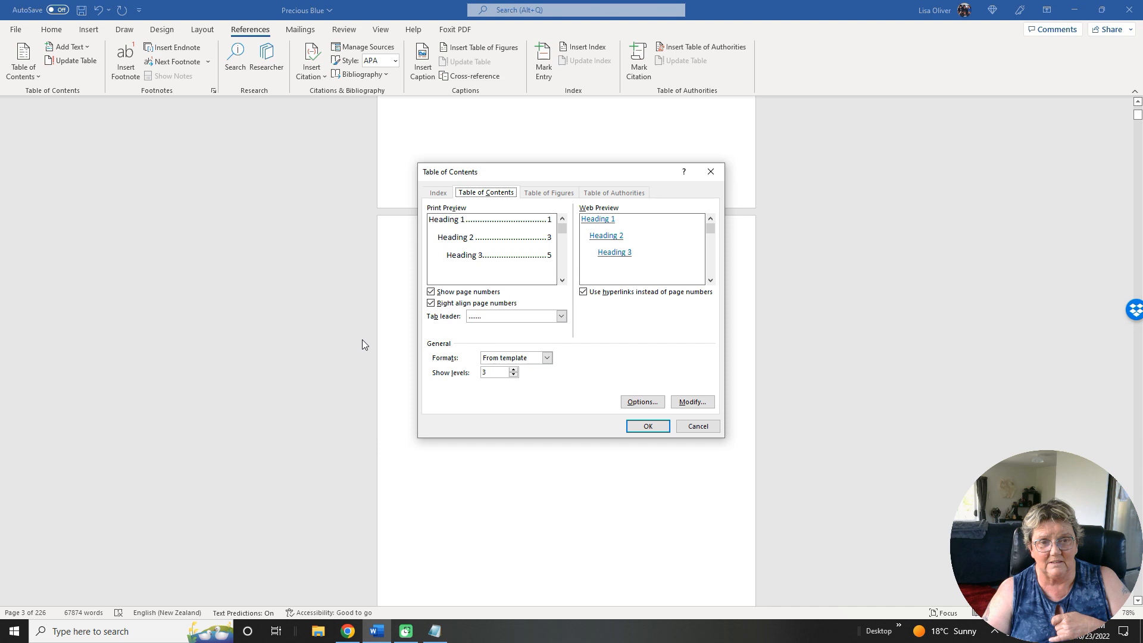
click(430, 292)
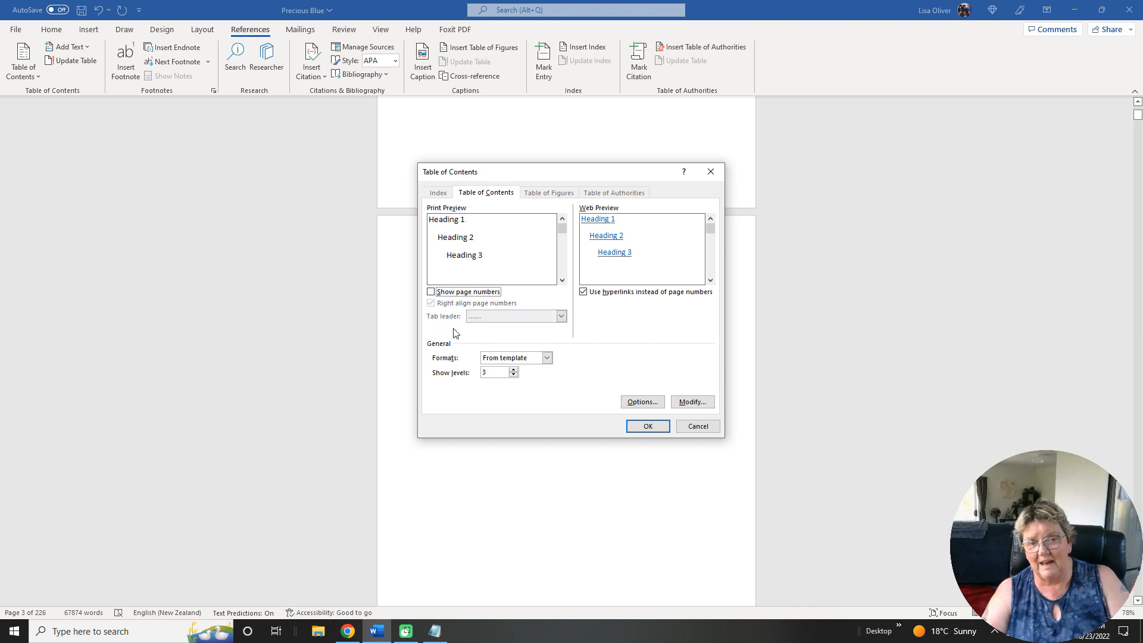
click(513, 375)
click(513, 375)
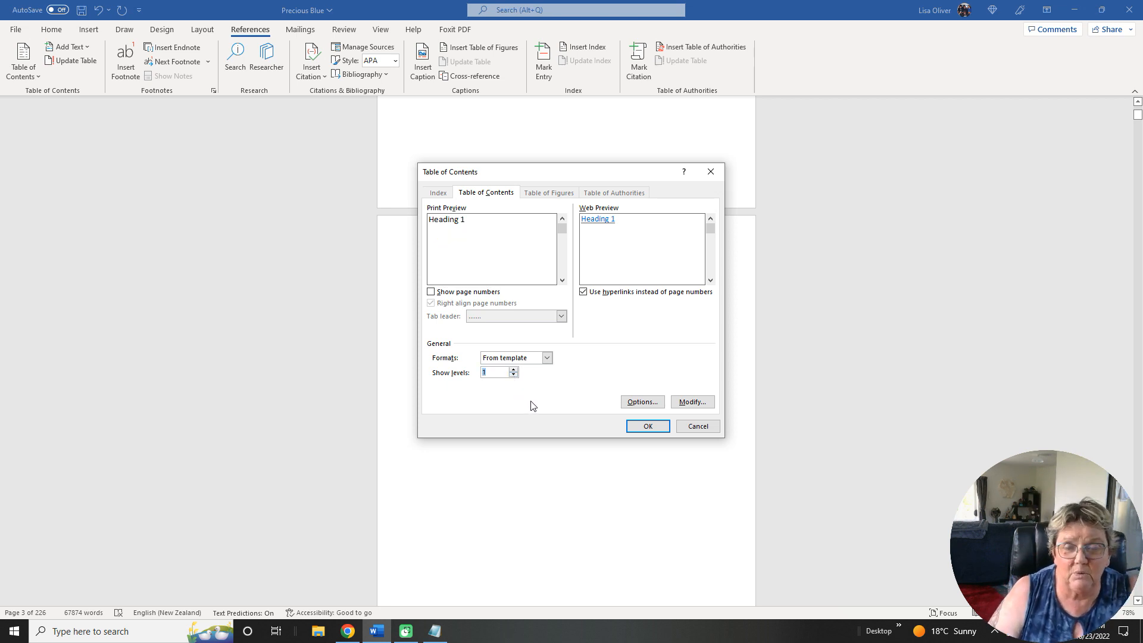
click(649, 426)
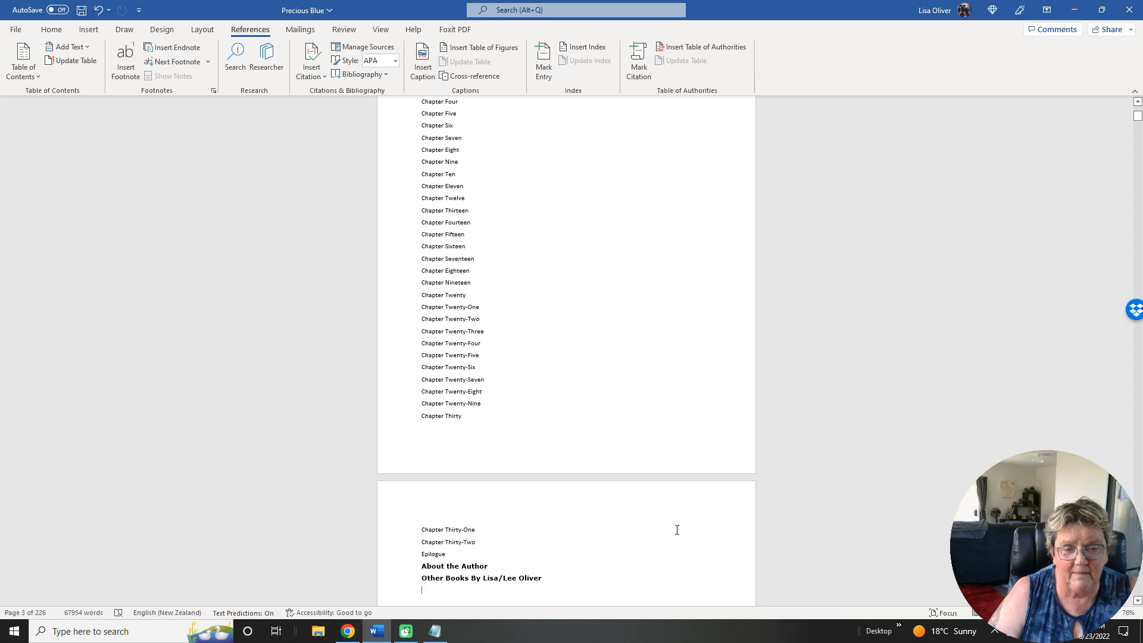
Format the About the Author and Other Books entries in the table of contents as non-bold Verdana at size 10.
scroll(677, 529, up, 2)
scroll(677, 528, up, 2)
scroll(676, 528, down, 6)
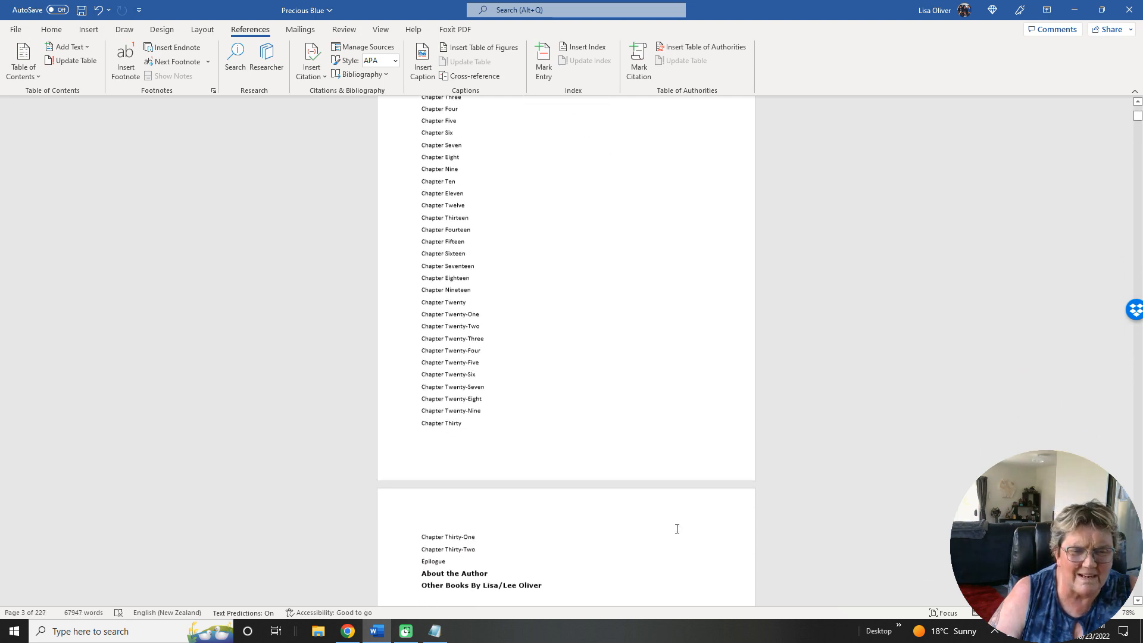
drag(551, 506, 425, 498)
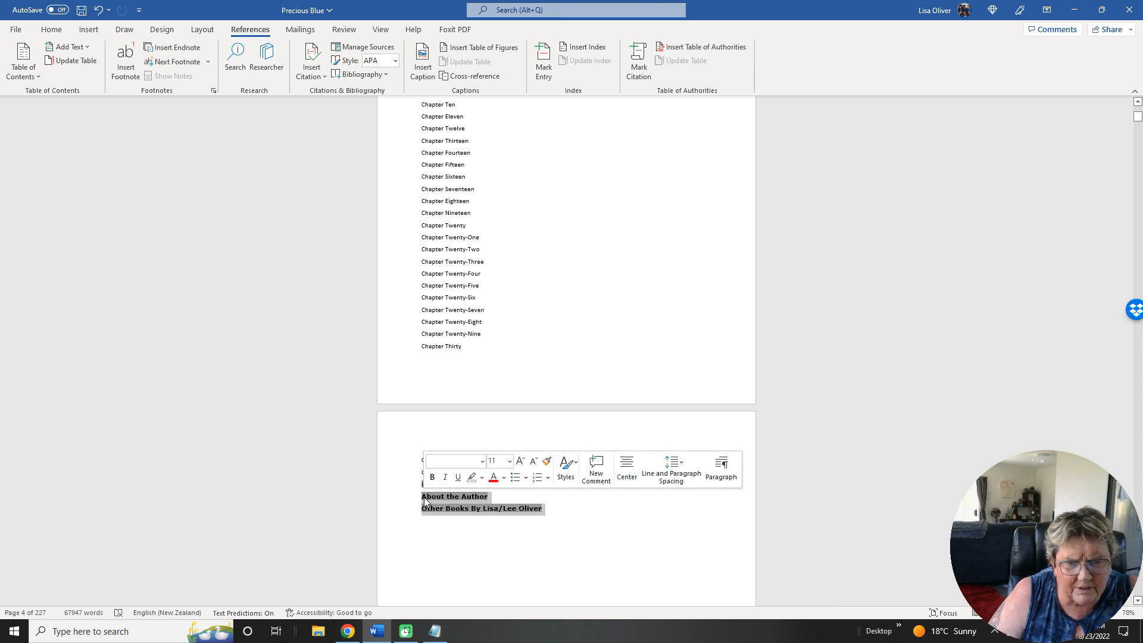
click(482, 462)
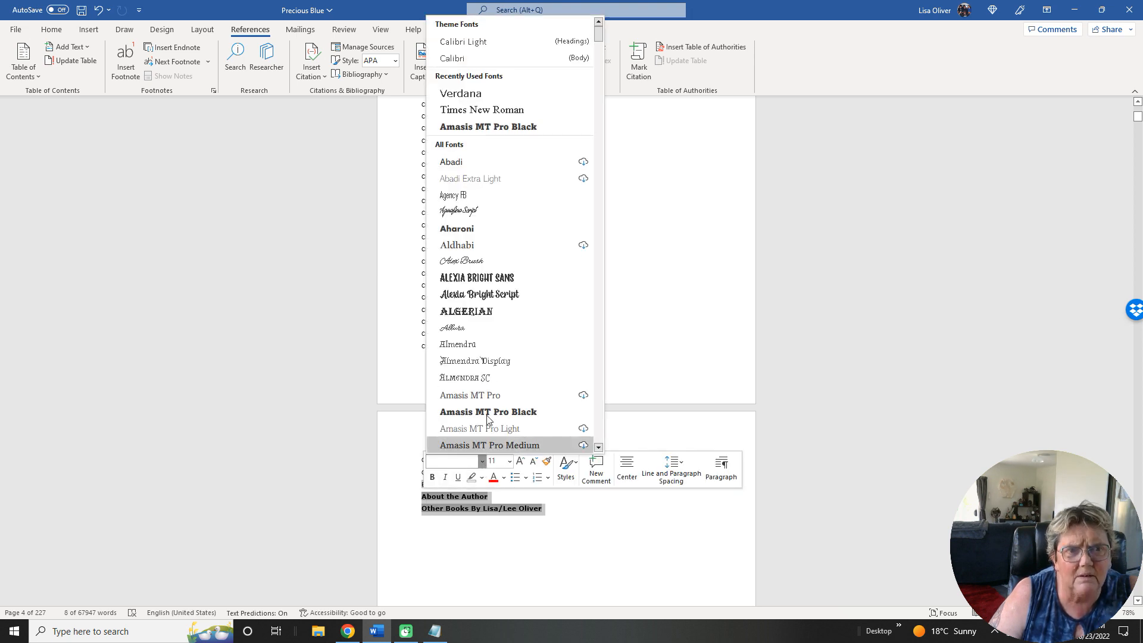
click(460, 95)
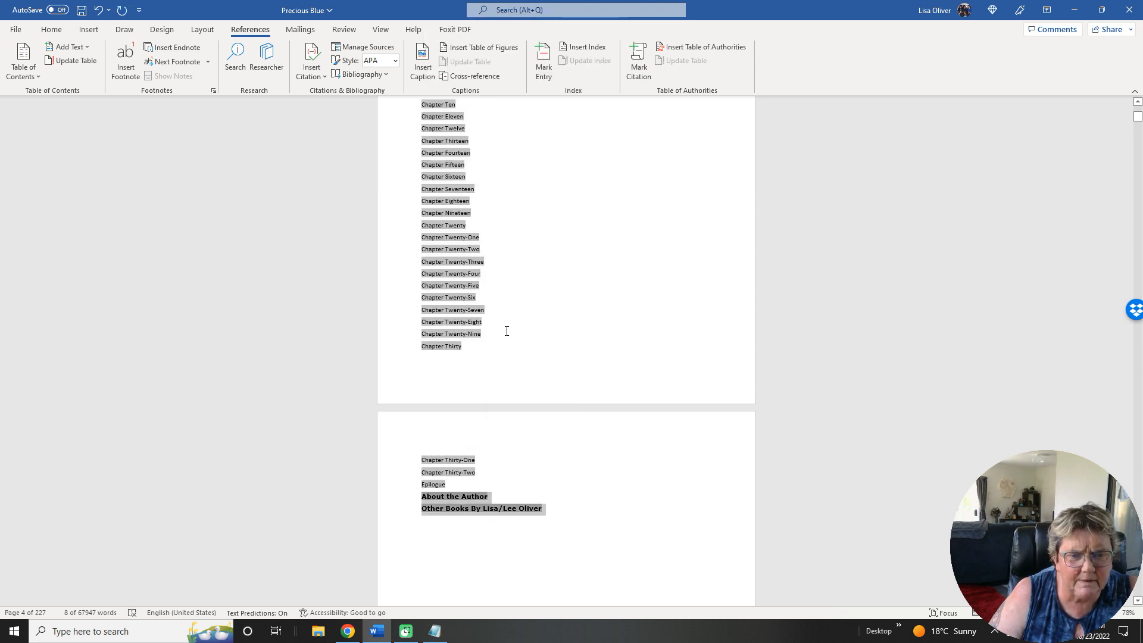
right_click(476, 504)
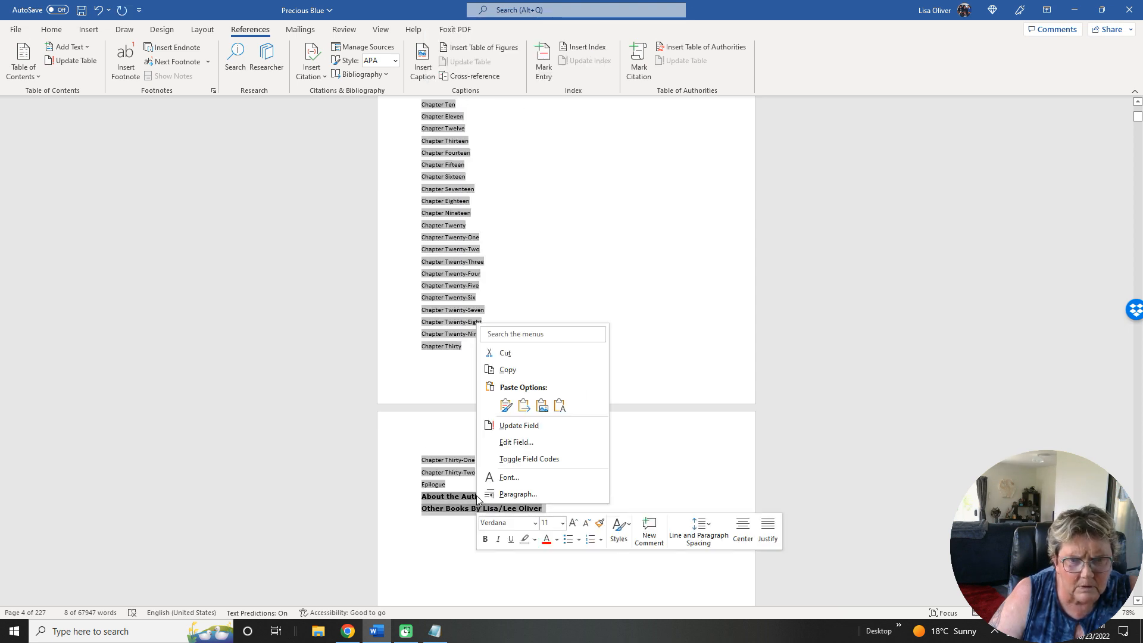
click(565, 528)
click(552, 331)
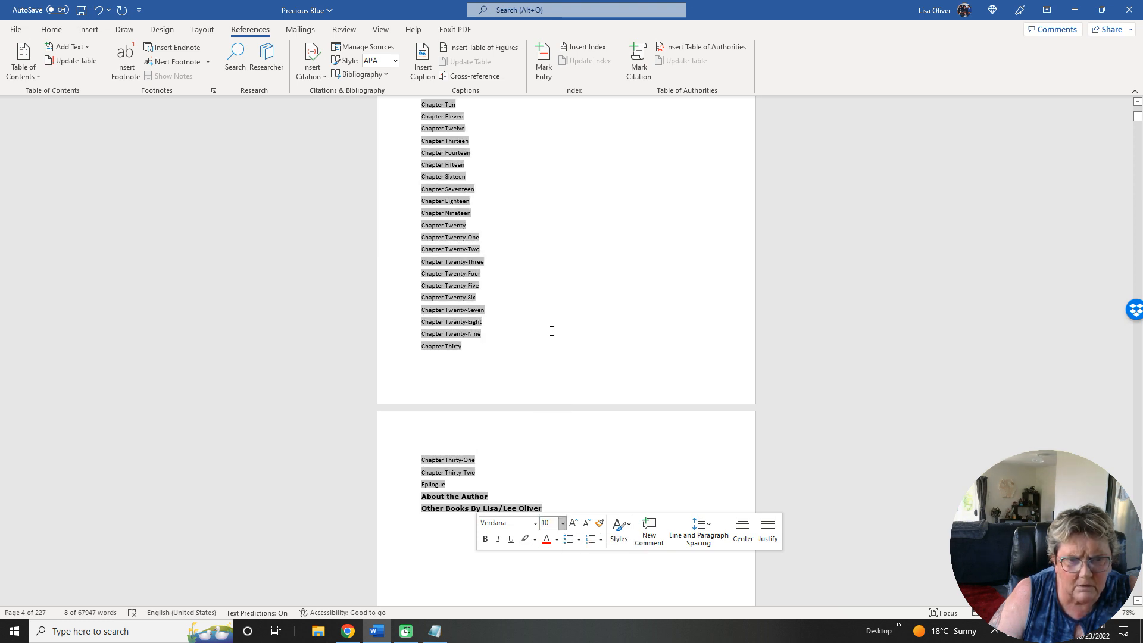
click(487, 539)
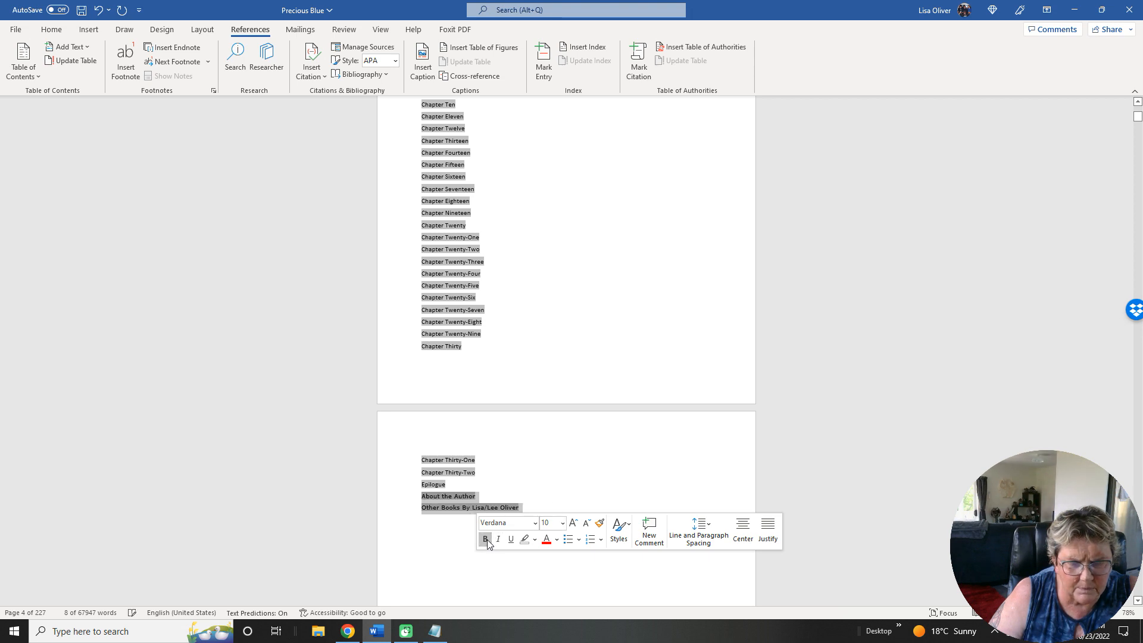
click(555, 472)
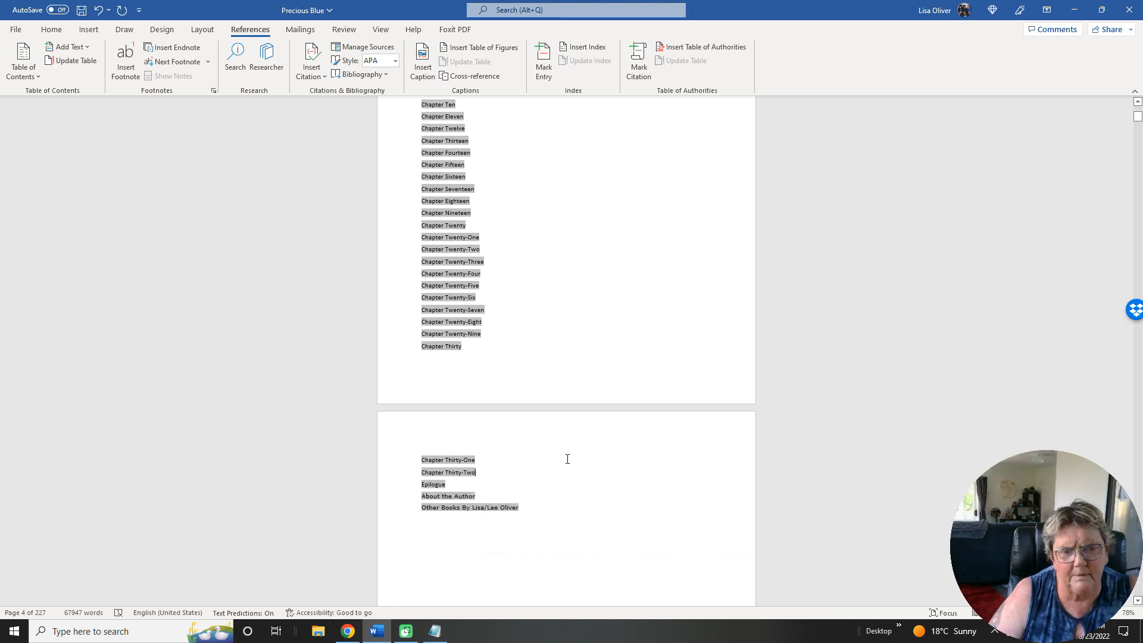
Review the table of contents from Chapter One to its final entries and on to the Dedication page.
click(575, 577)
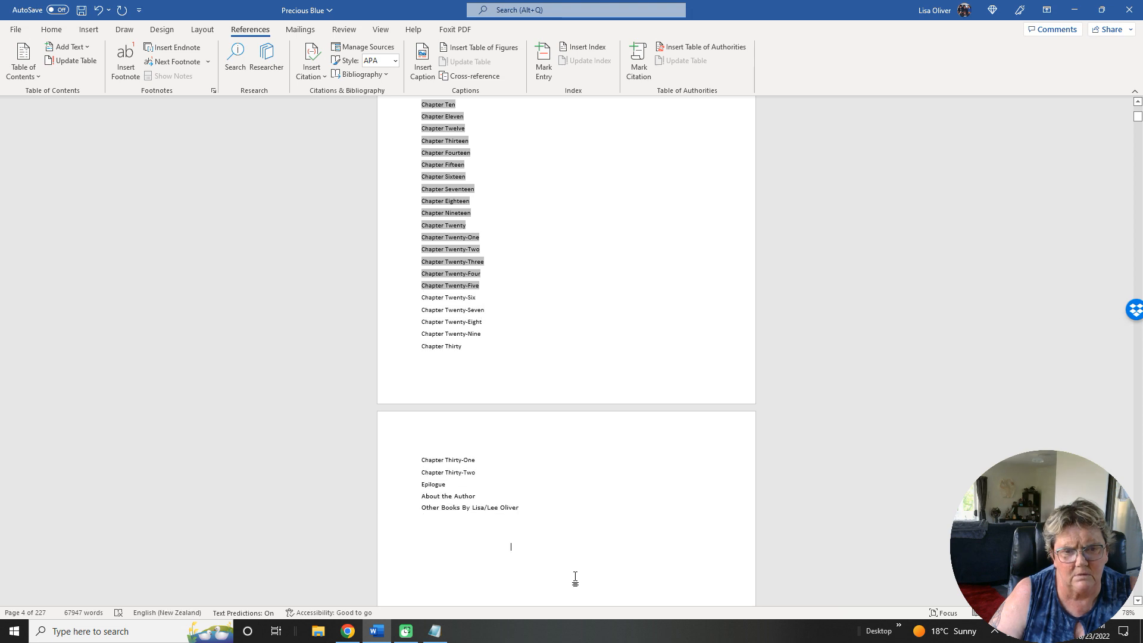
scroll(658, 500, up, 5)
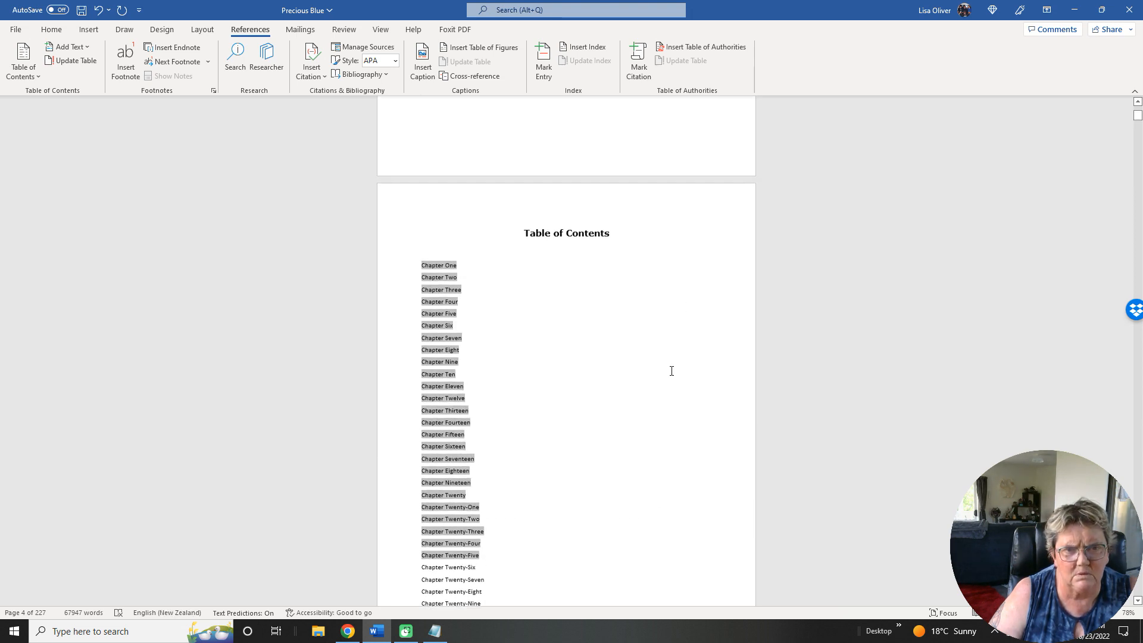
click(693, 280)
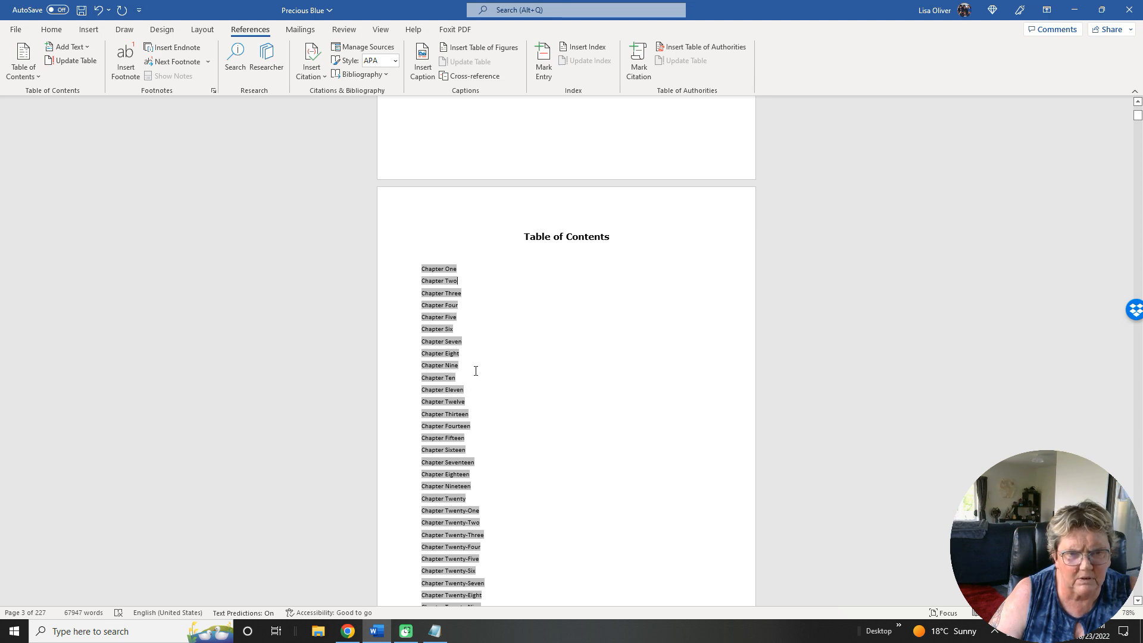
scroll(487, 405, down, 1)
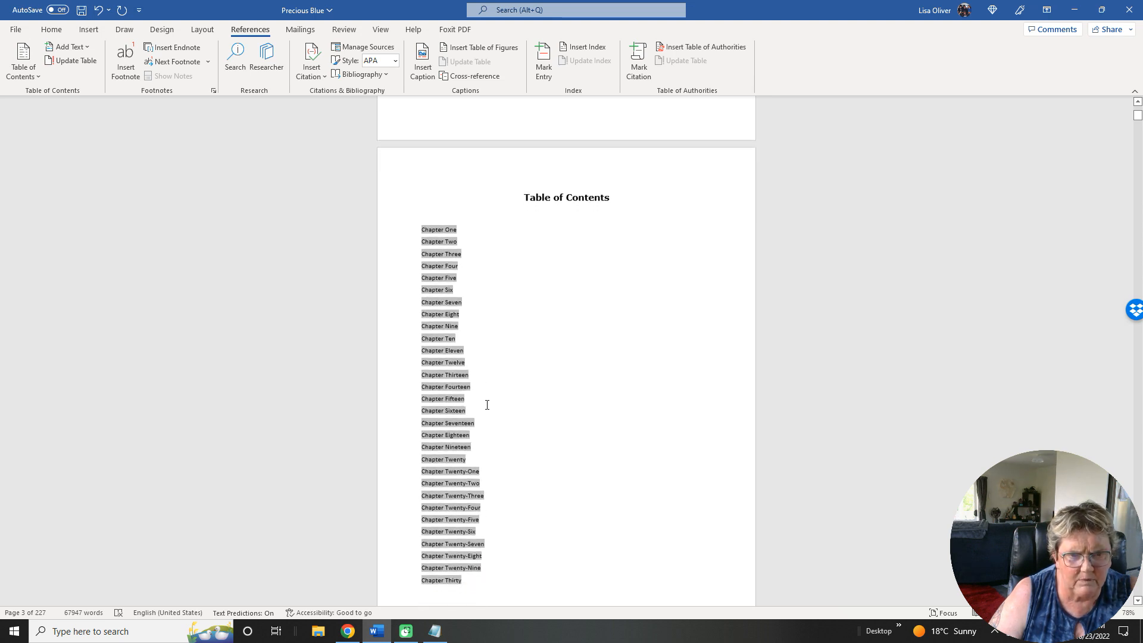
scroll(487, 405, down, 3)
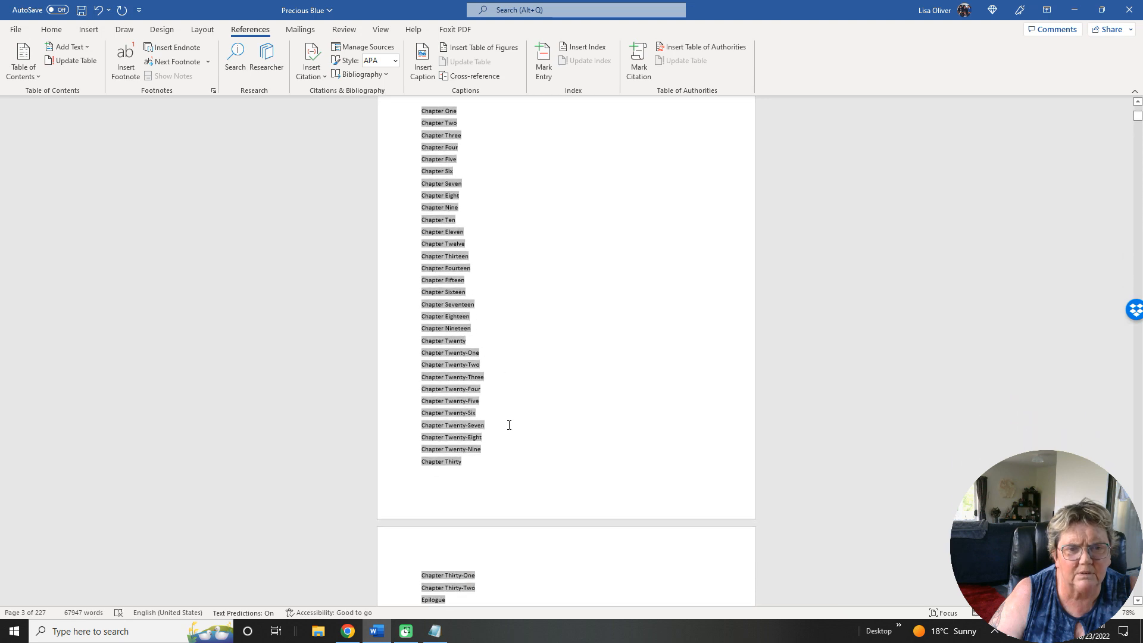
scroll(508, 425, down, 2)
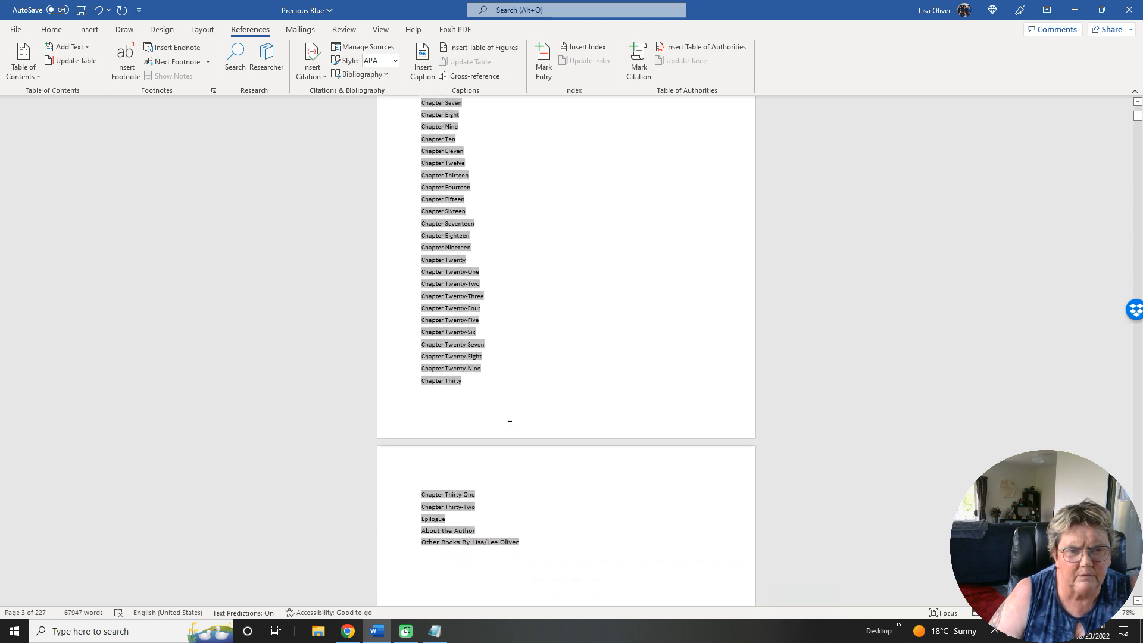
scroll(509, 425, down, 2)
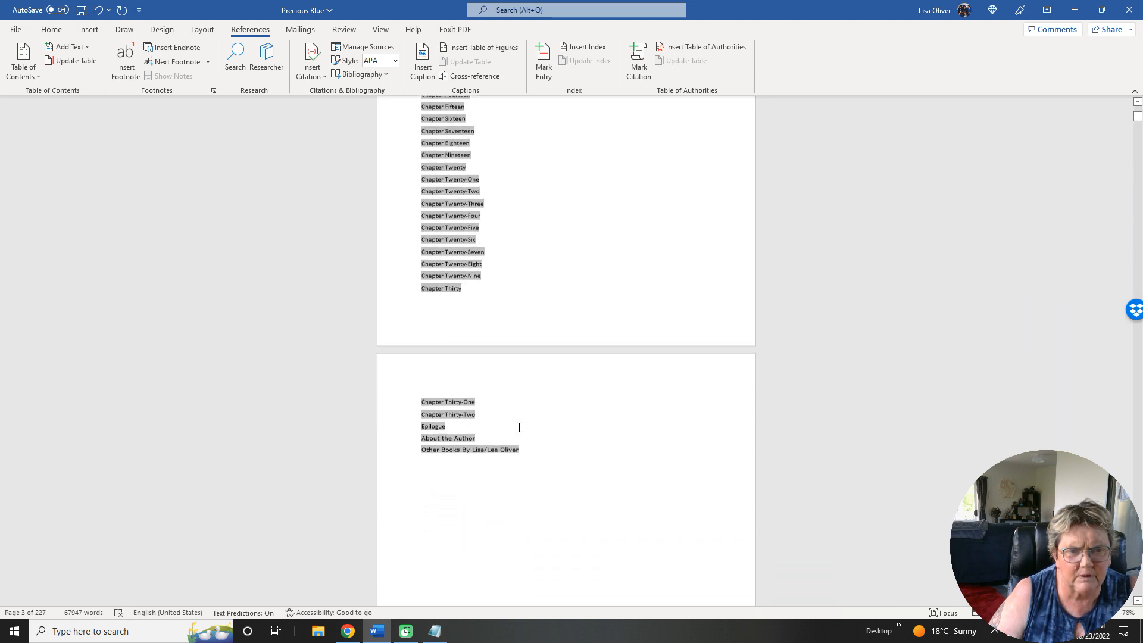
scroll(519, 427, down, 1)
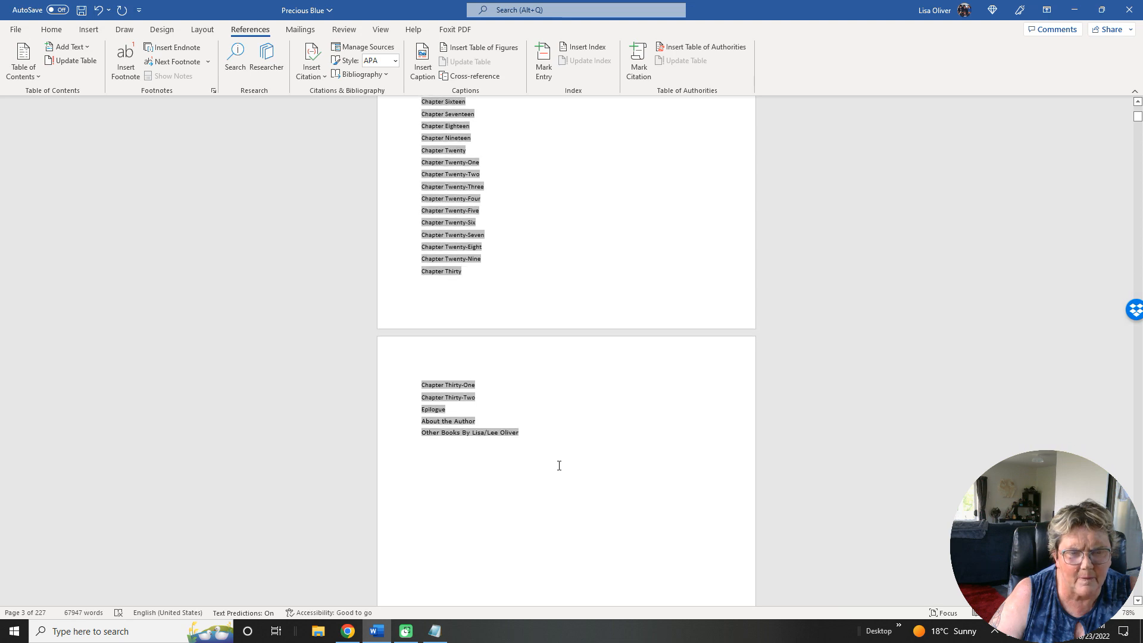
scroll(559, 465, down, 8)
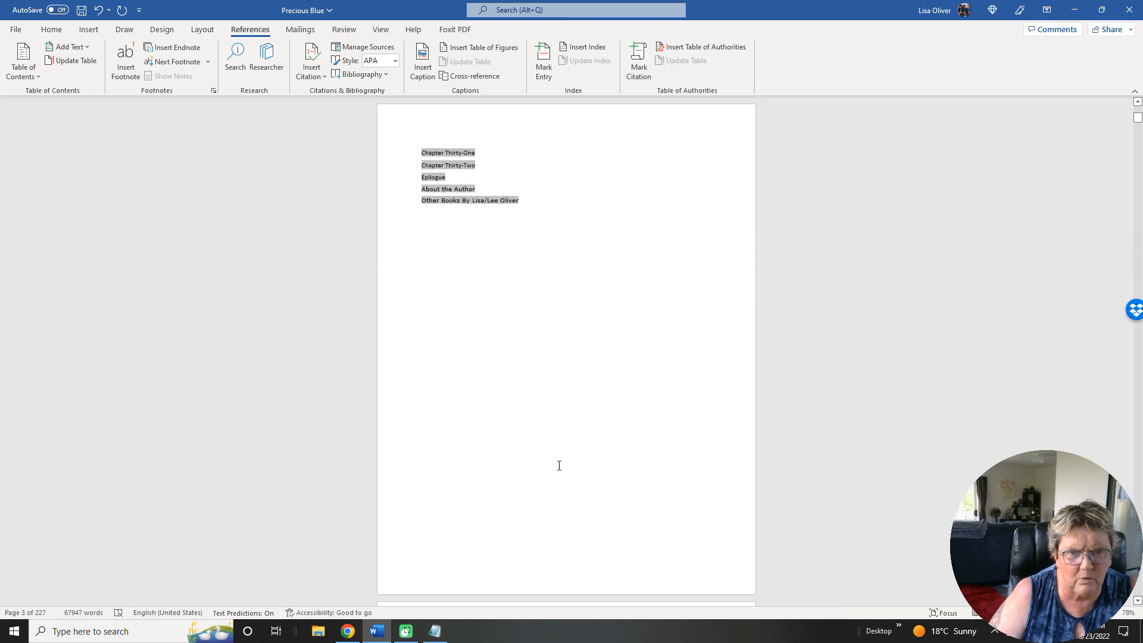
scroll(558, 464, down, 4)
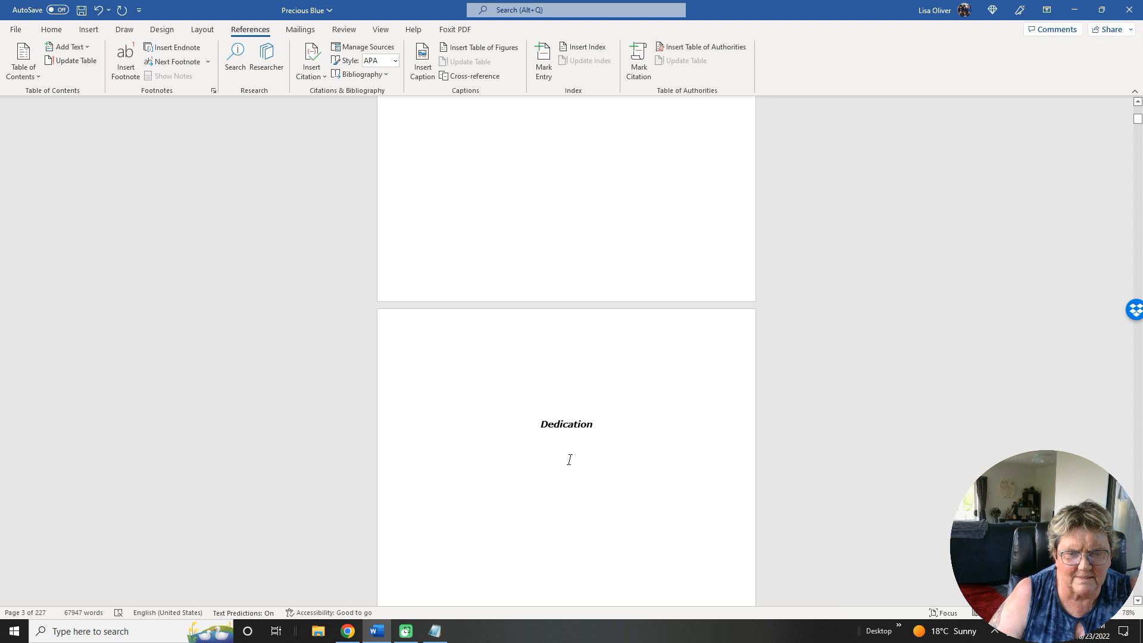
Save the Precious Blue document and return to the copyright page in the front matter.
click(15, 30)
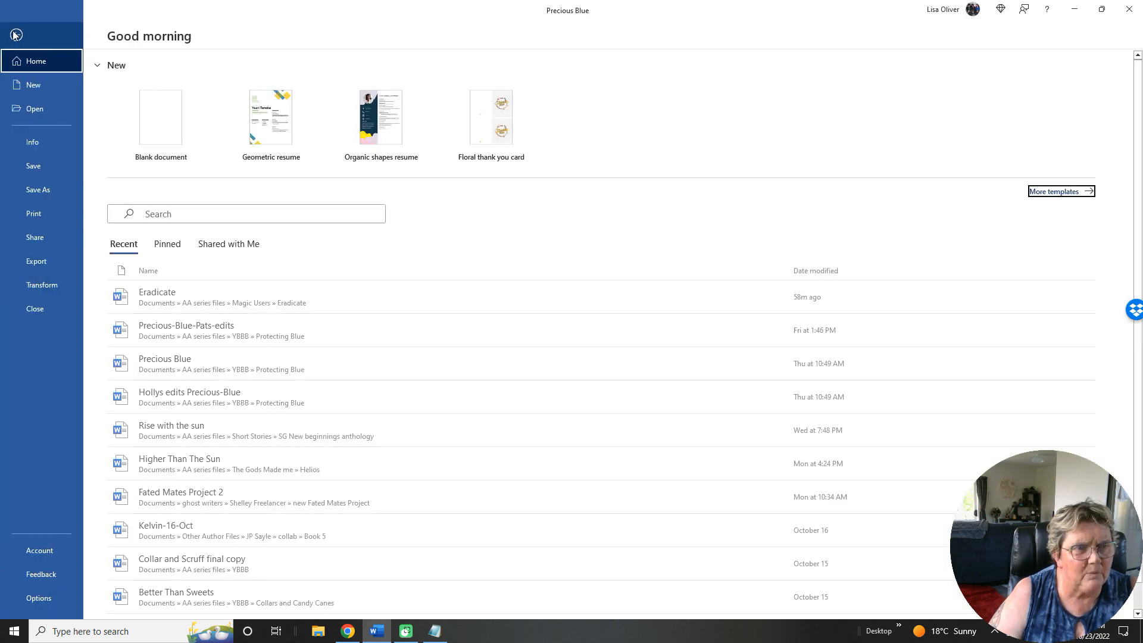
click(35, 167)
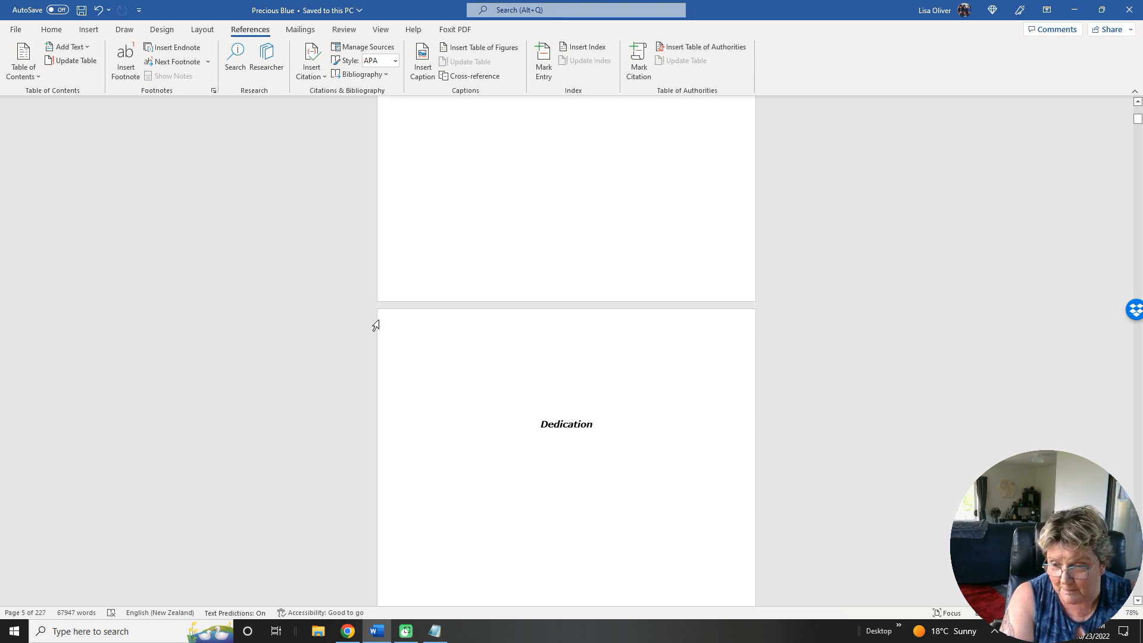
scroll(376, 325, up, 12)
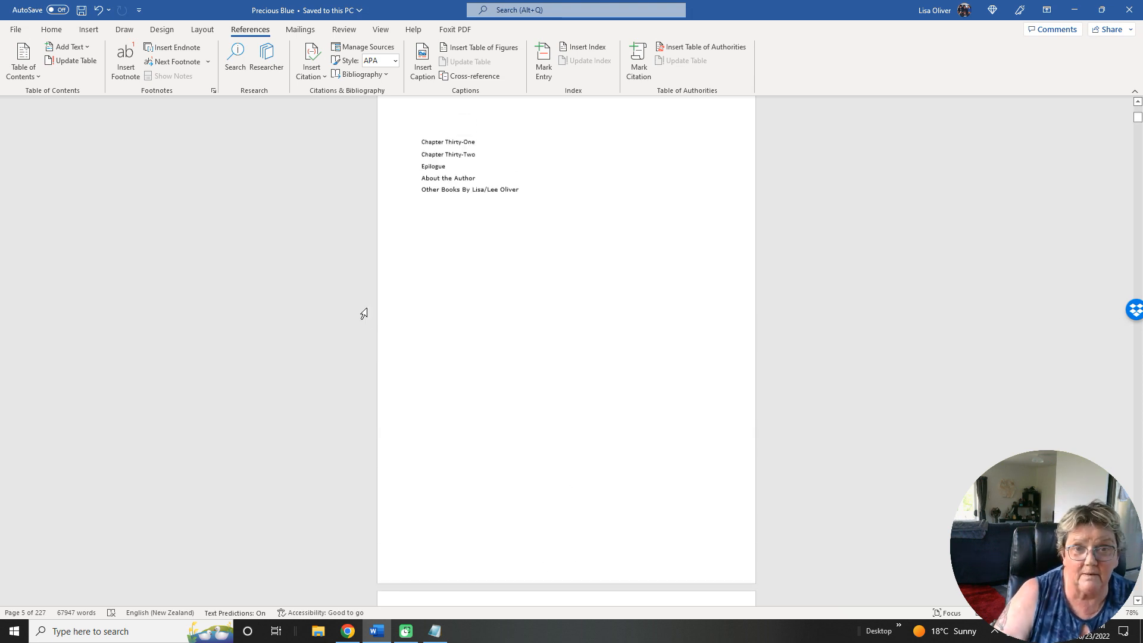
scroll(364, 313, up, 10)
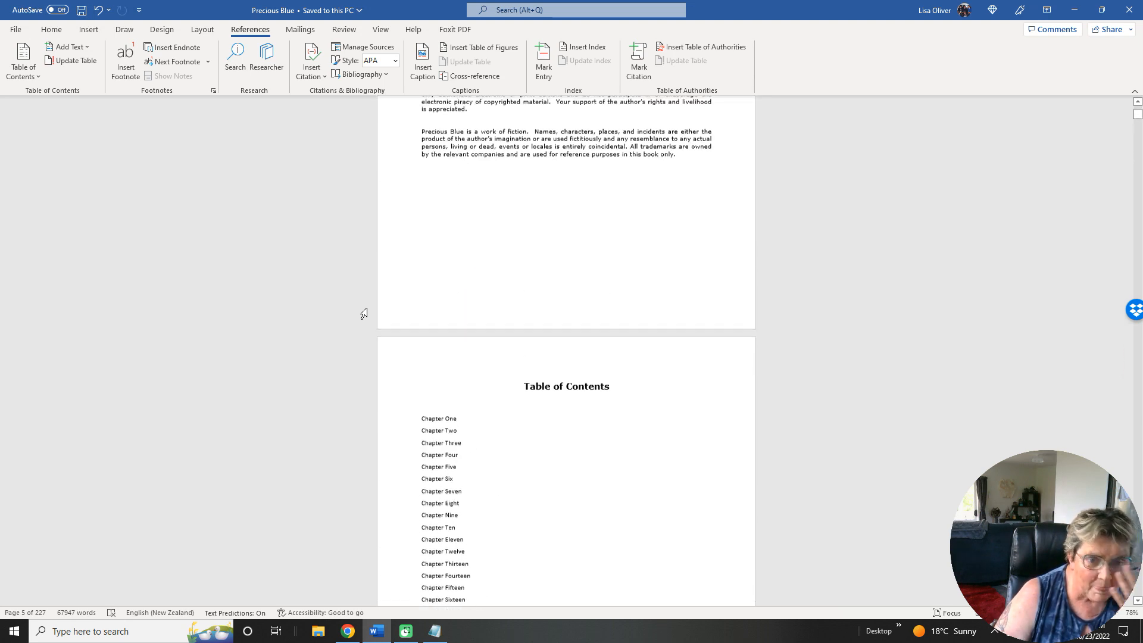
scroll(364, 313, up, 1)
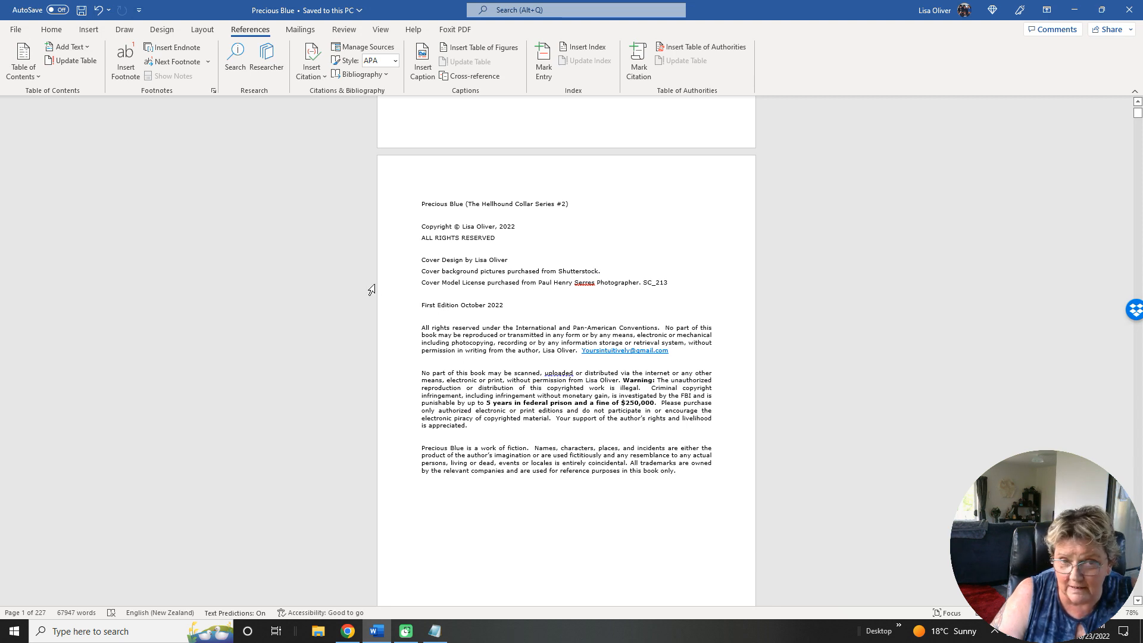
scroll(404, 308, up, 5)
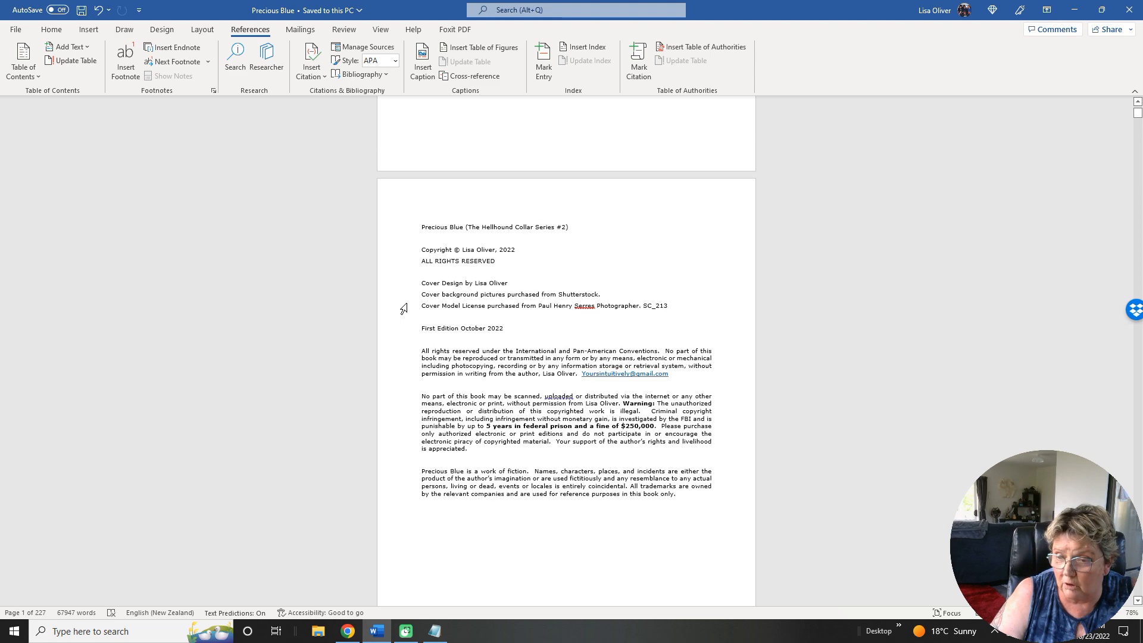
Compare the title page with the copyright page and delete "The" before "Hellhound Collar Series #2" in the copyright page's title line.
scroll(404, 308, up, 2)
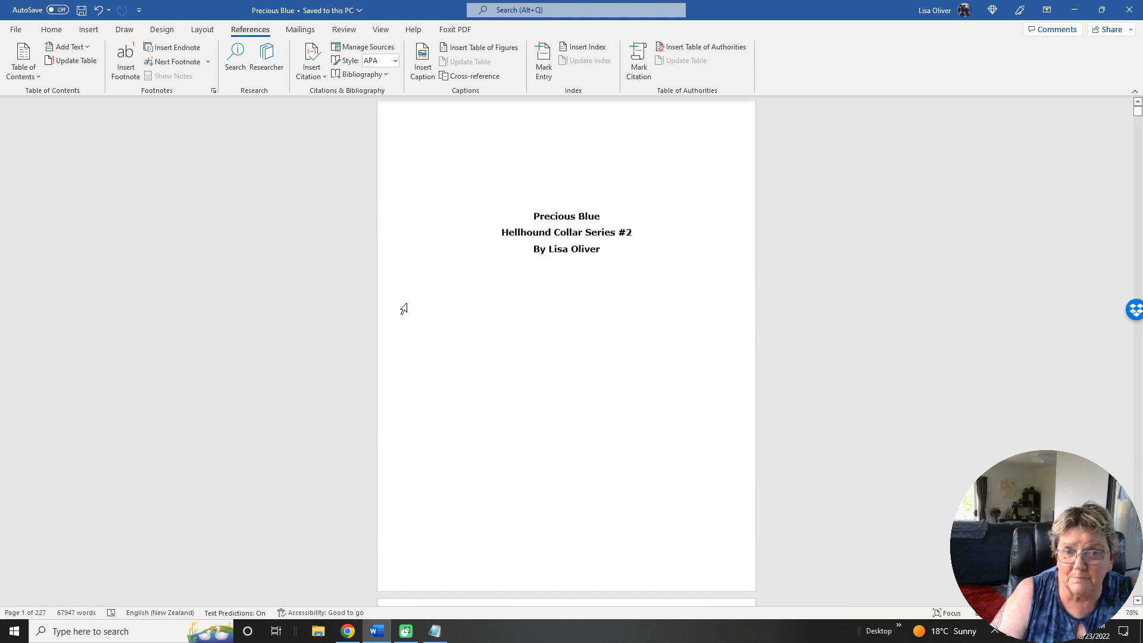
scroll(404, 308, down, 7)
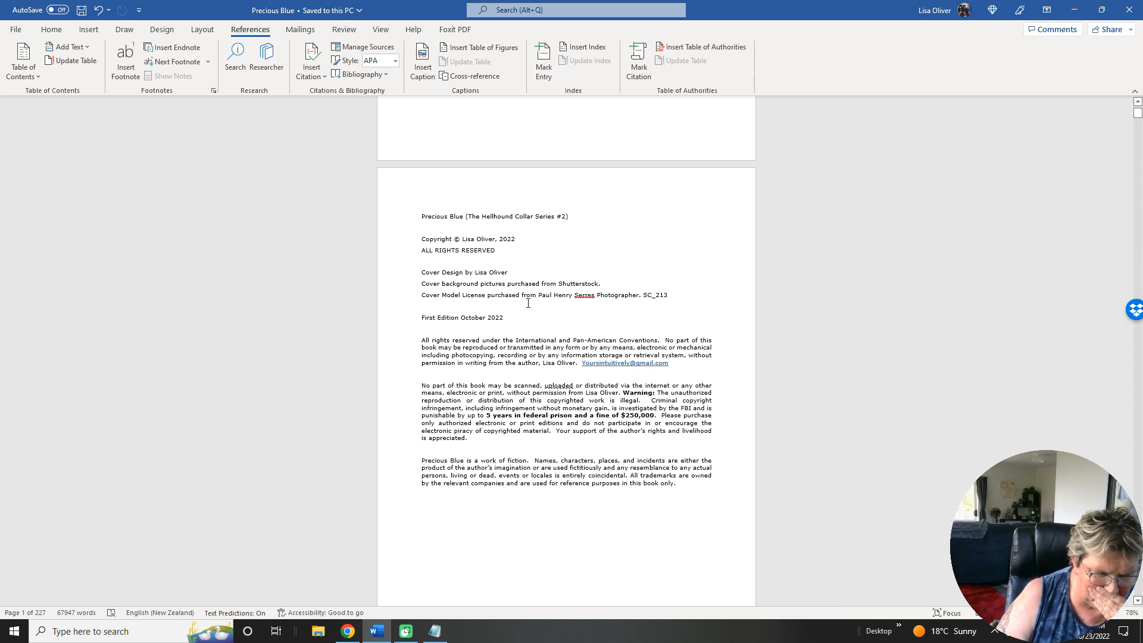
scroll(528, 303, up, 6)
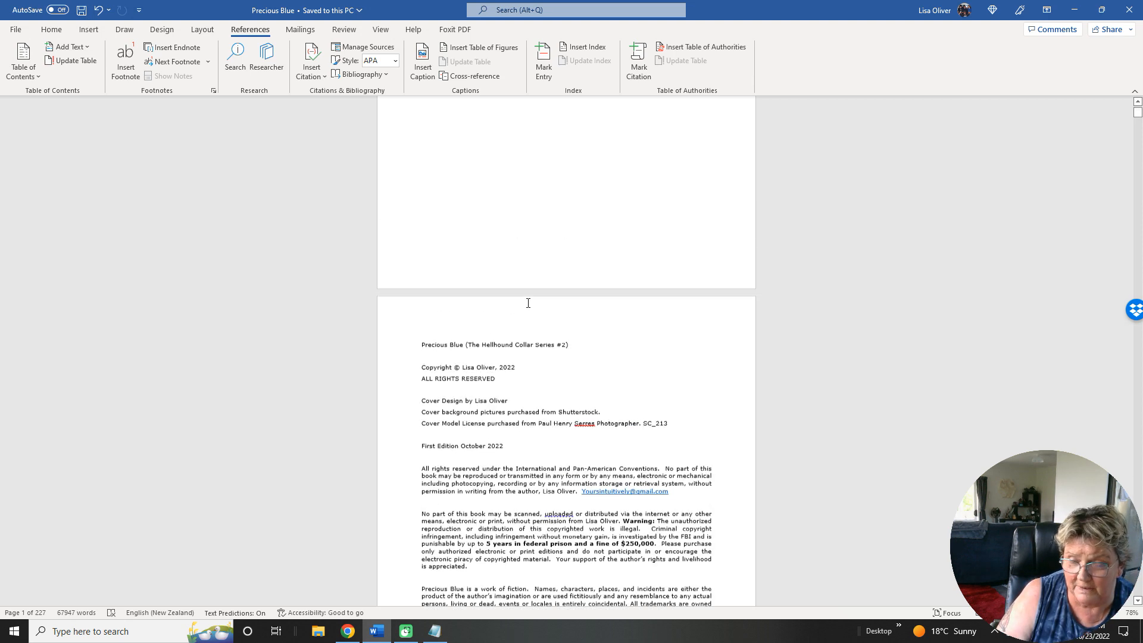
scroll(528, 303, up, 1)
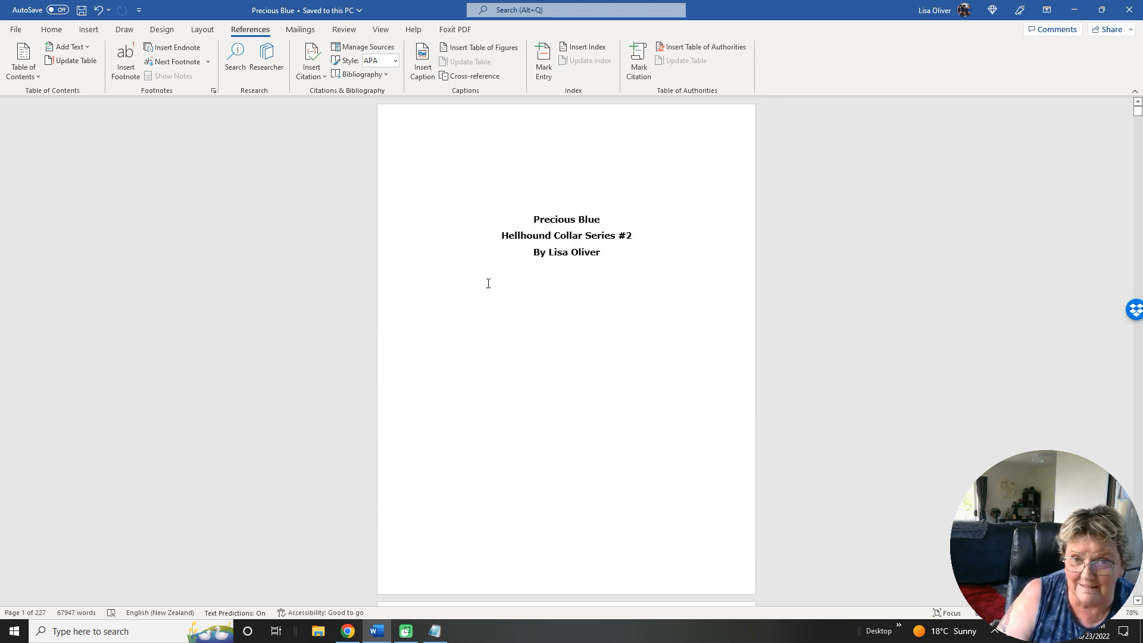
scroll(488, 284, down, 5)
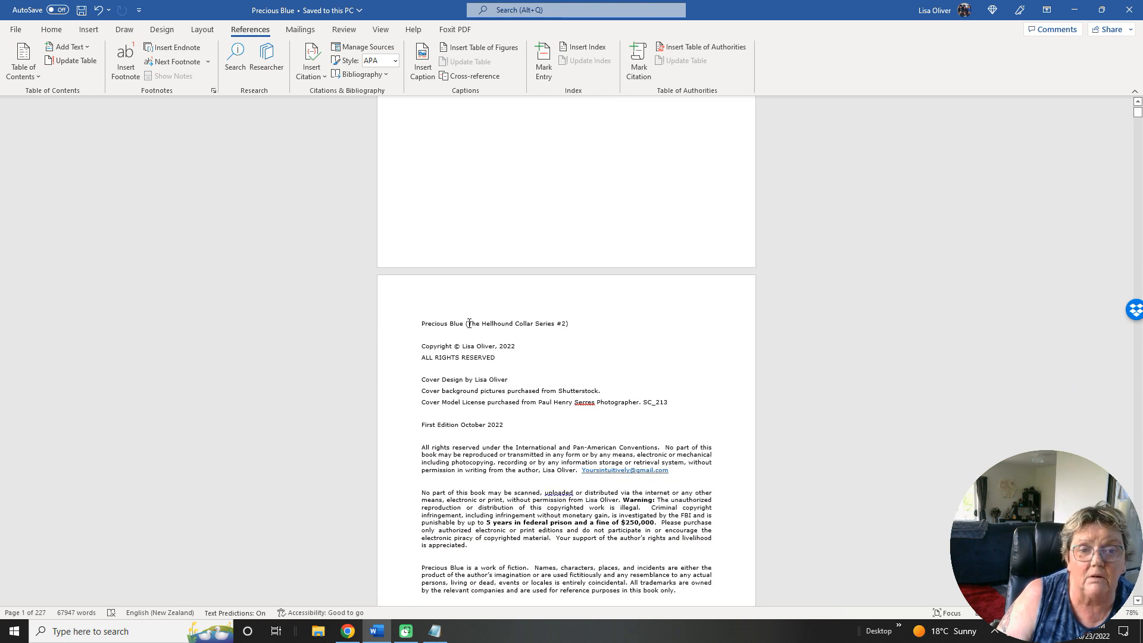
drag(468, 319, 479, 324)
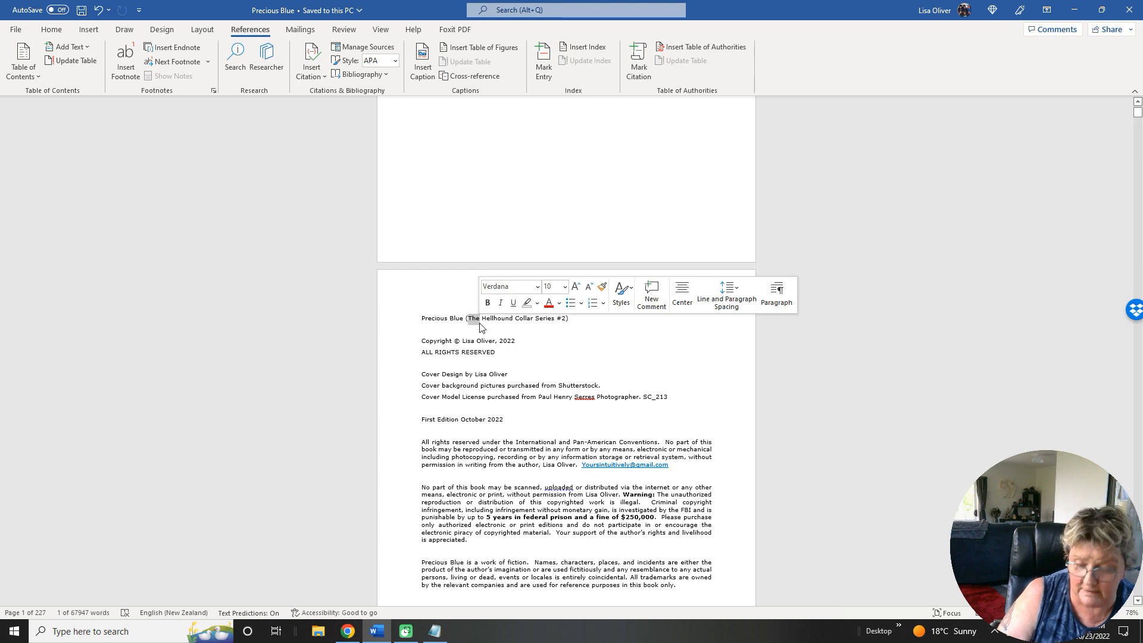
key(Delete)
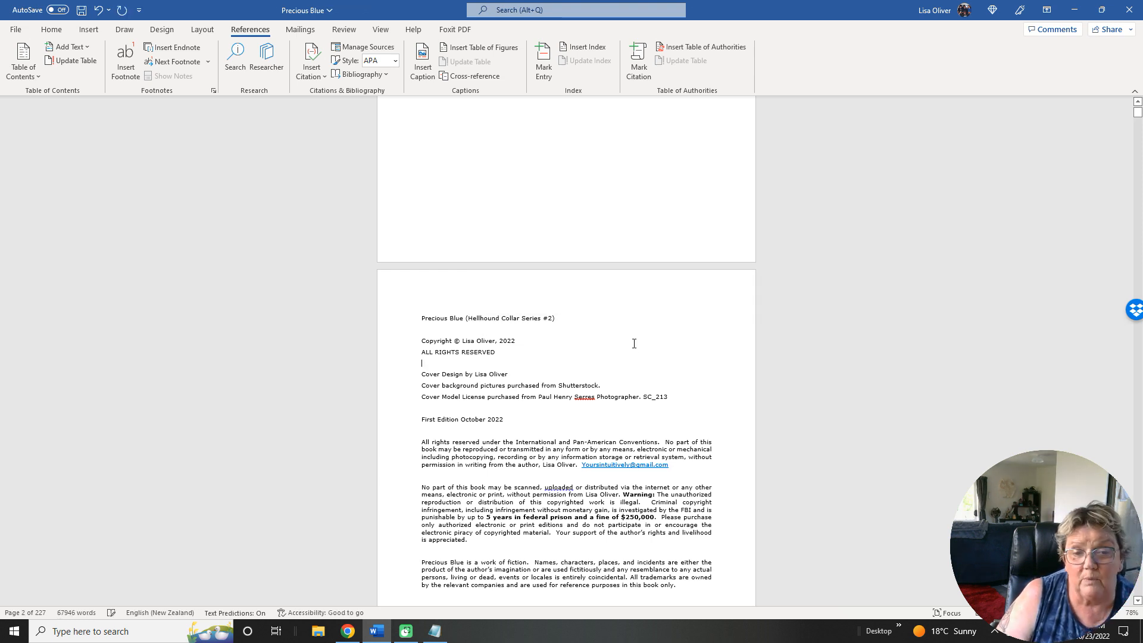
Review the front matter from the copyright text through the table of contents and Dedication page to the start of Chapter One.
scroll(575, 340, down, 5)
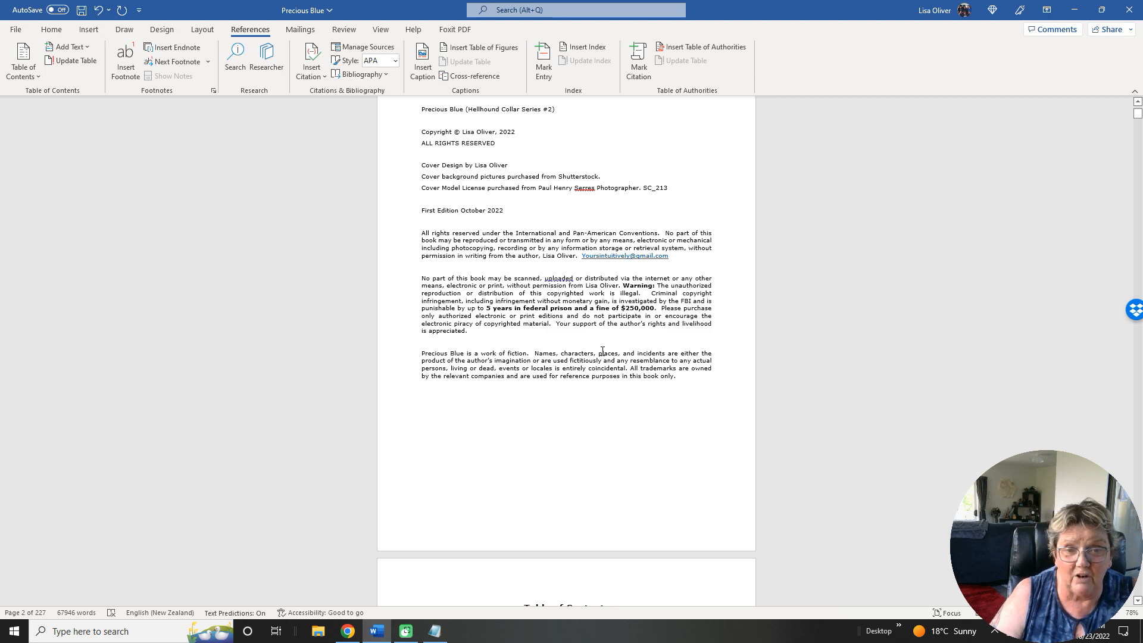
scroll(602, 351, down, 8)
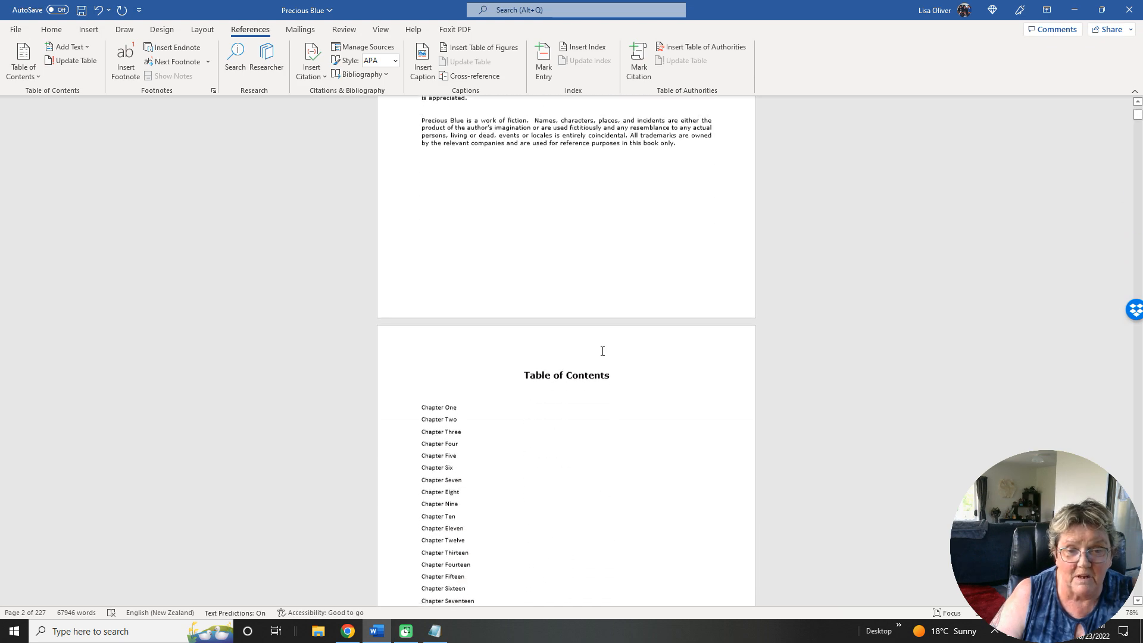
scroll(602, 351, down, 8)
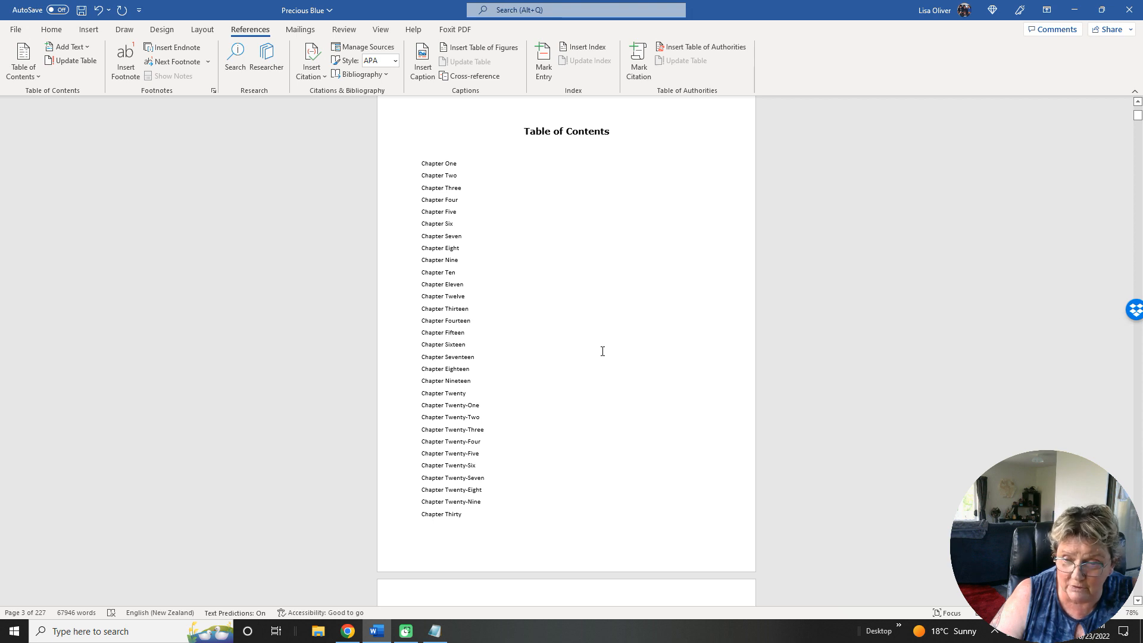
scroll(602, 351, down, 8)
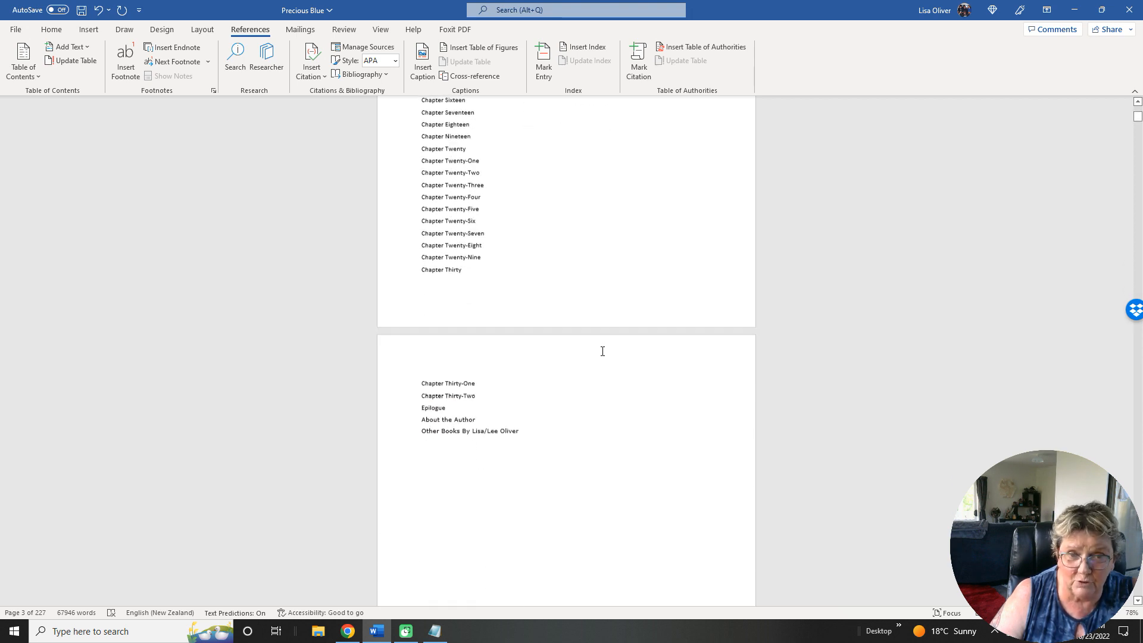
scroll(602, 351, down, 5)
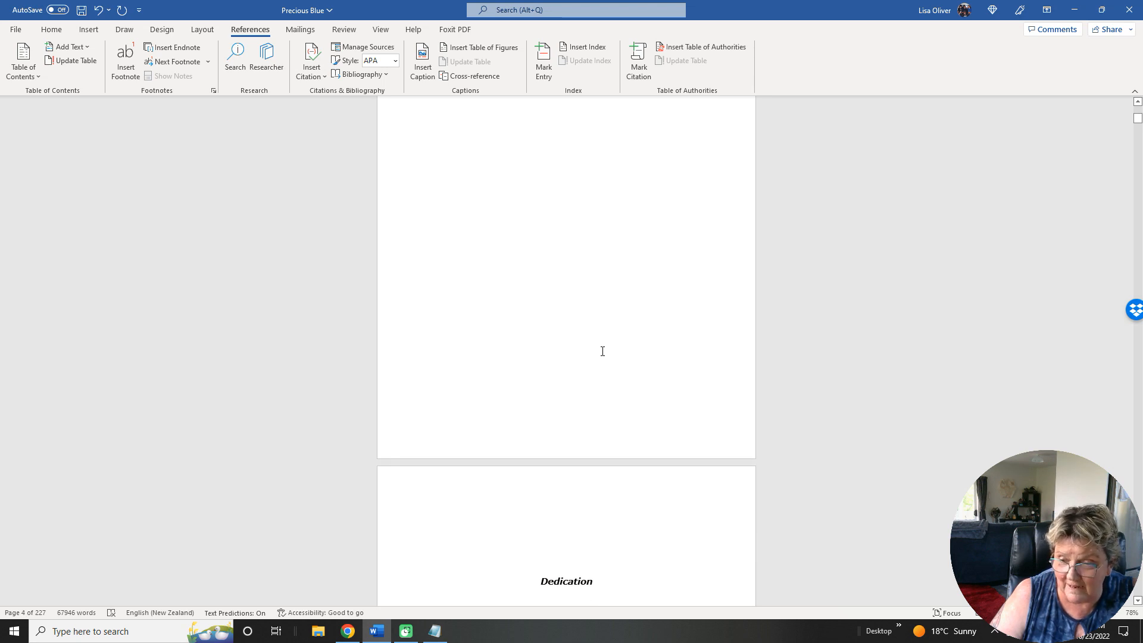
scroll(602, 351, down, 7)
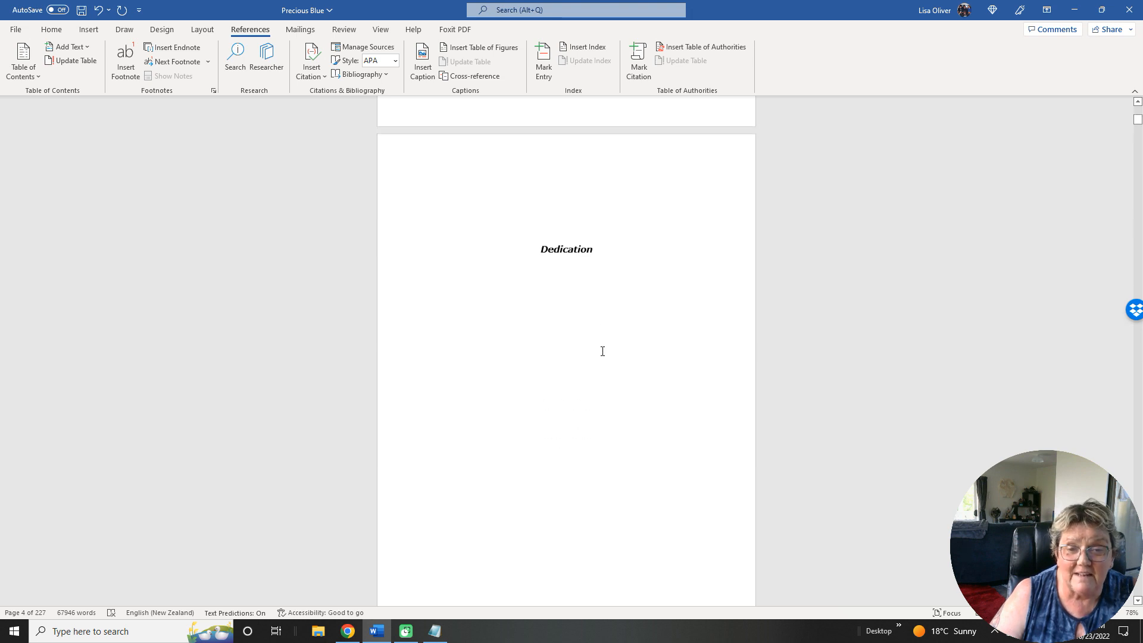
scroll(602, 351, down, 1)
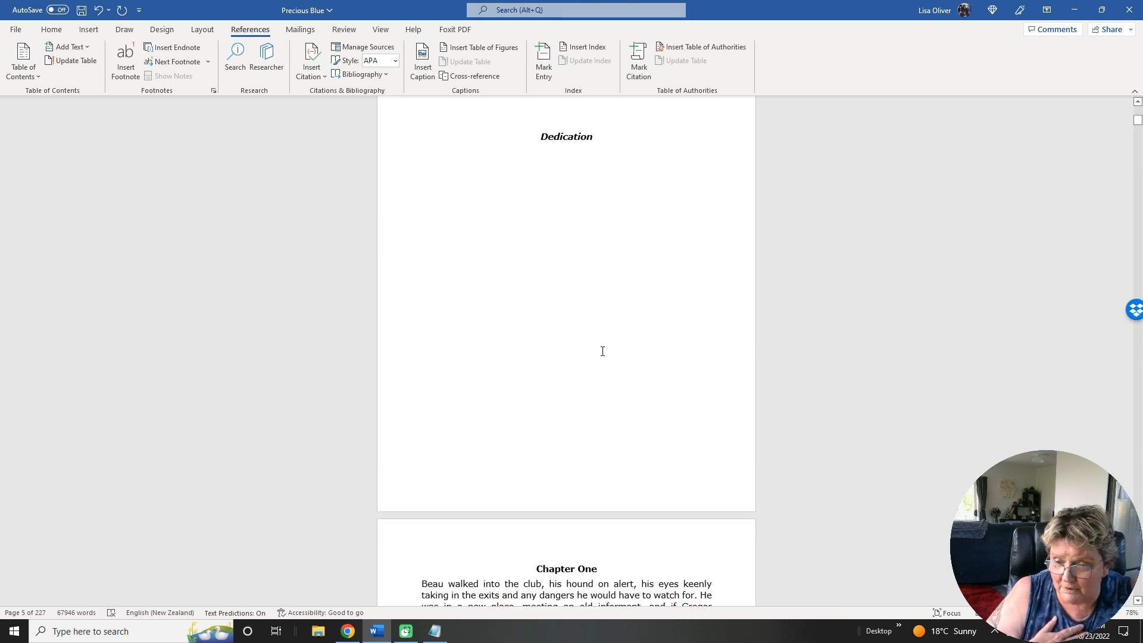